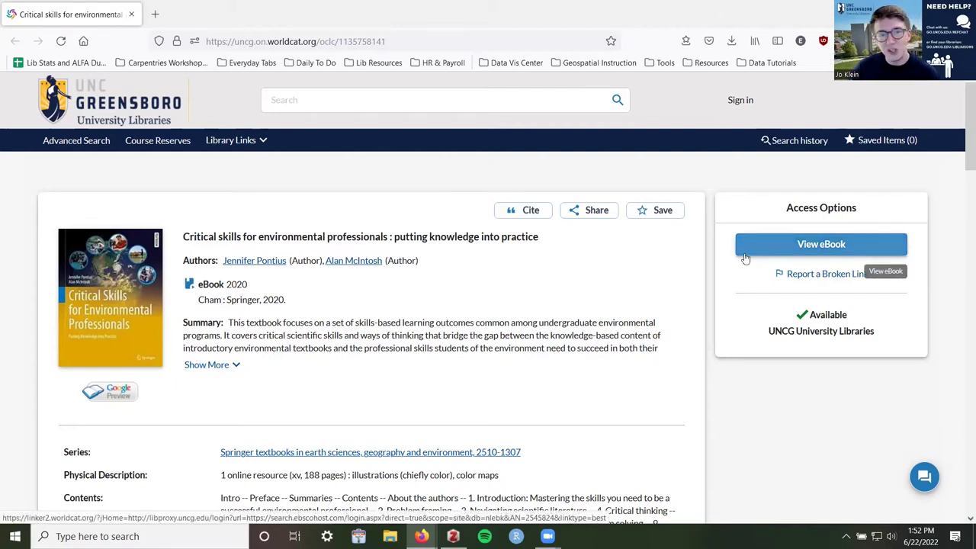
click(247, 42)
click(239, 41)
click(647, 119)
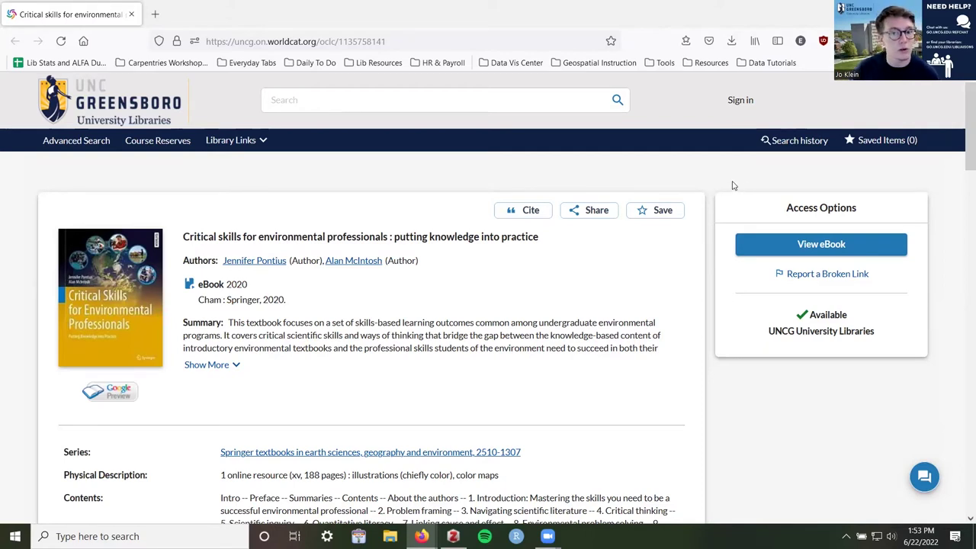
click(321, 98)
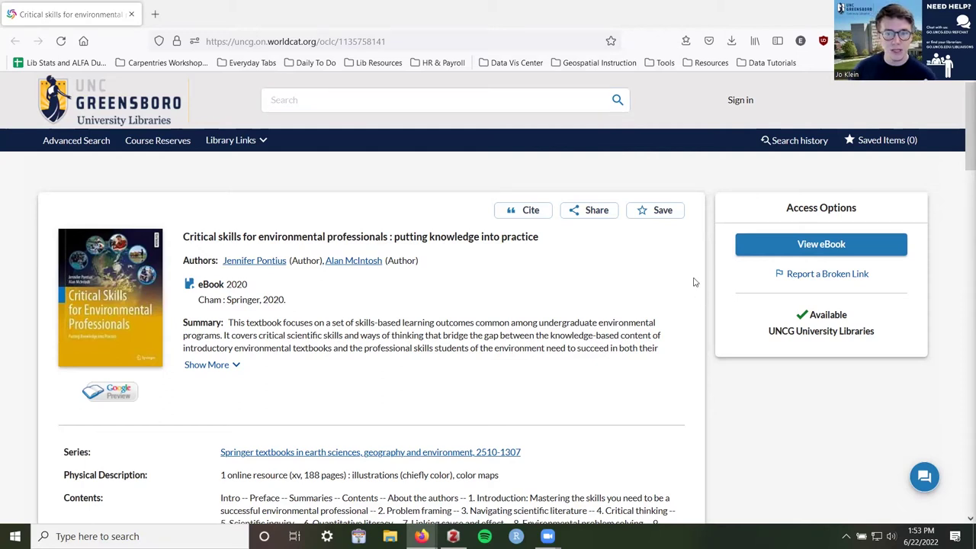
Open the eBook's EBSCOhost record from the library catalog and review its publication information, resource type, subjects and publisher permissions
click(802, 246)
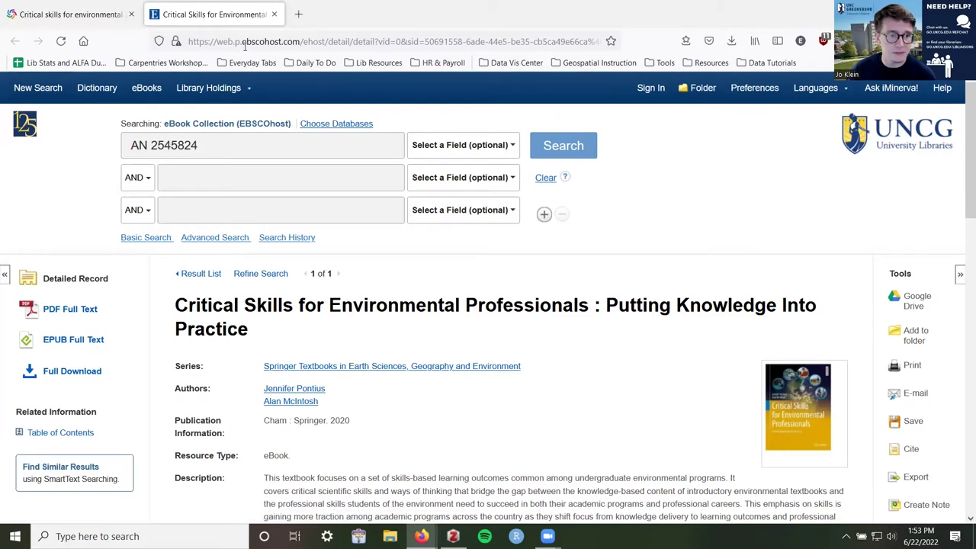
scroll(557, 352, down, 1)
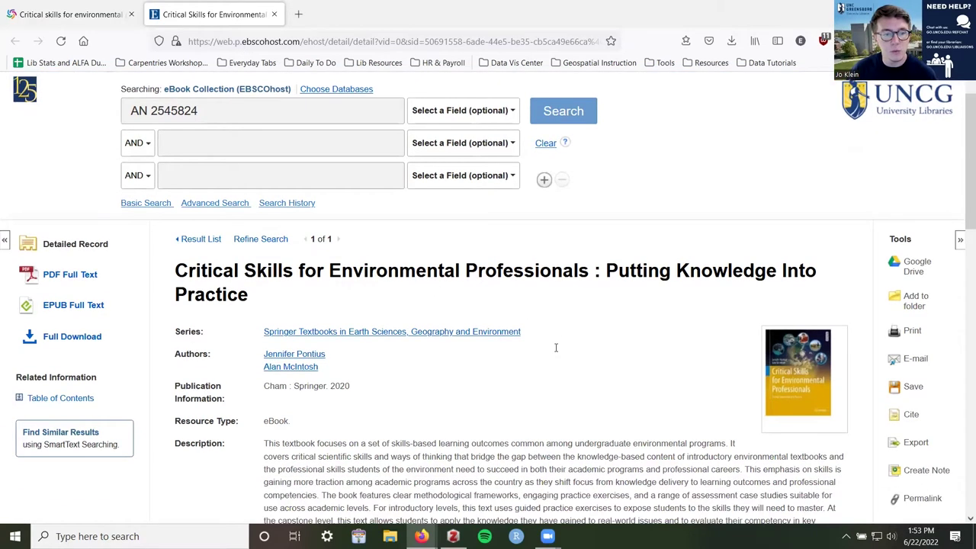
scroll(556, 348, down, 2)
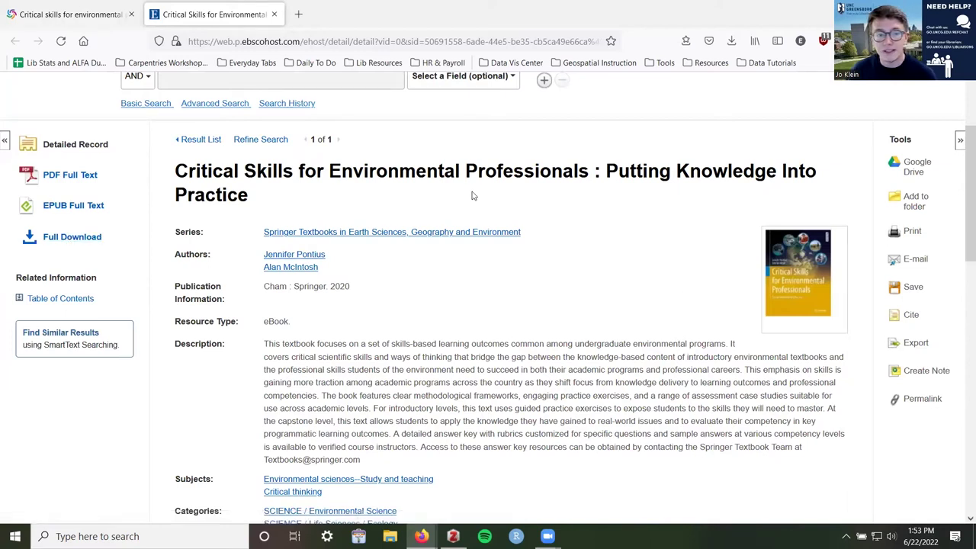
drag(351, 287, 294, 289)
click(296, 333)
double_click(286, 321)
click(290, 321)
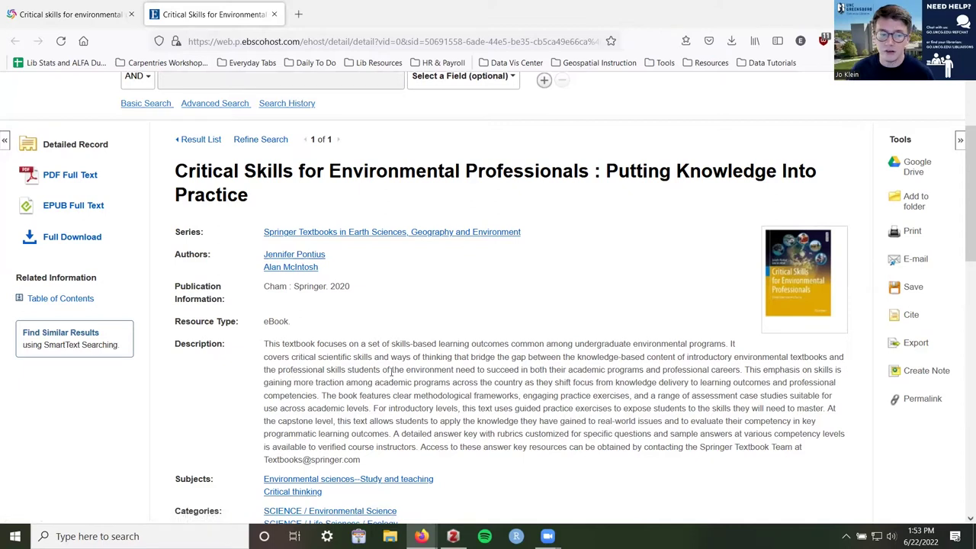
scroll(389, 376, down, 2)
scroll(389, 377, down, 3)
scroll(389, 374, up, 6)
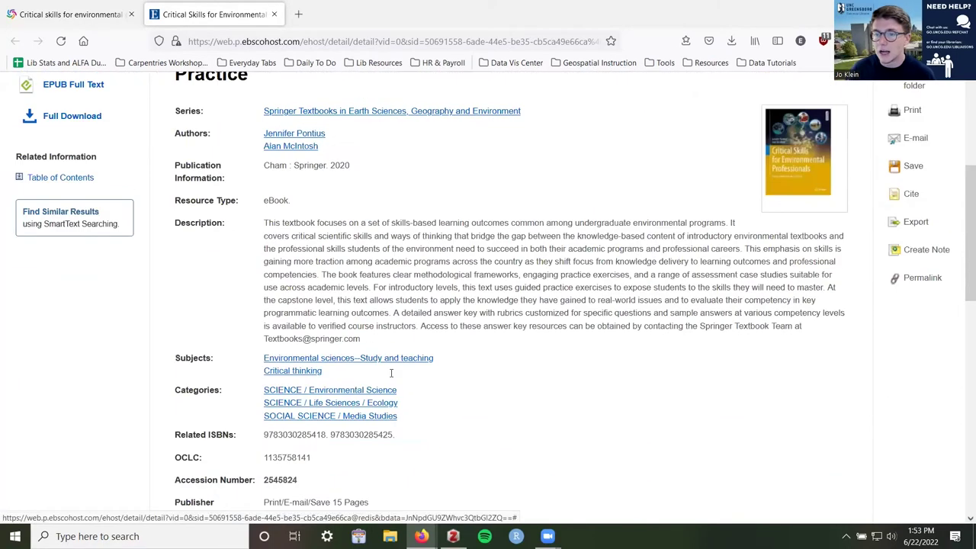
scroll(261, 361, down, 4)
double_click(328, 356)
click(357, 391)
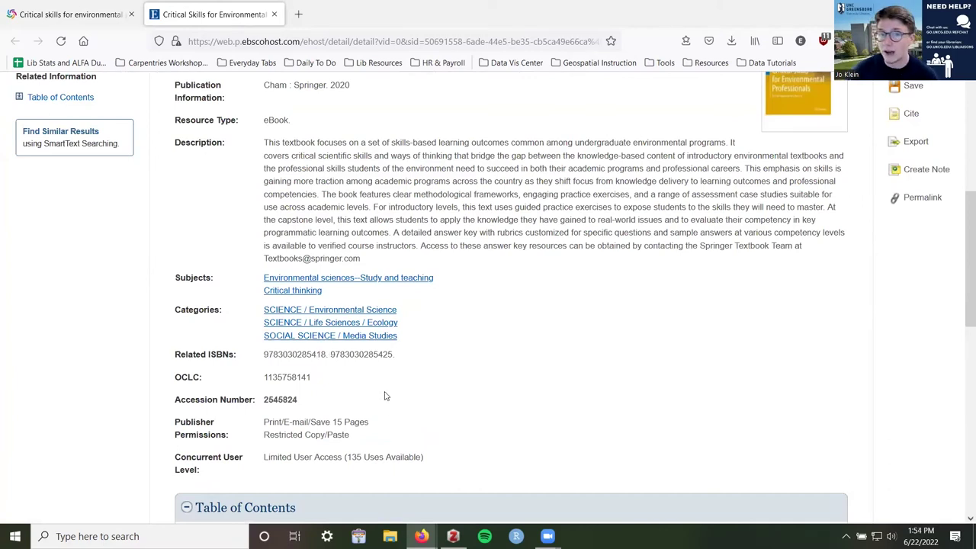
scroll(471, 342, up, 3)
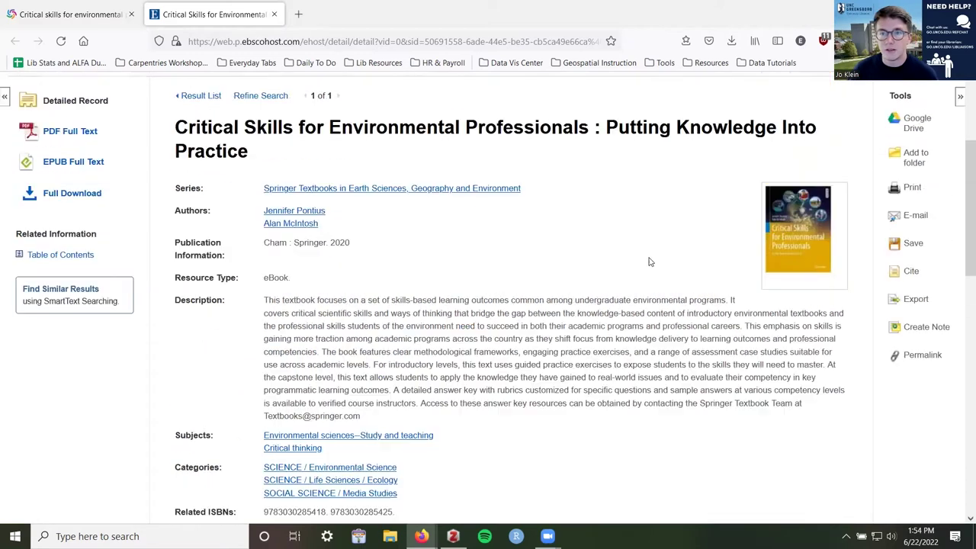
Save the EBSCOhost record to the CMOS Citation collection in Zotero with the tag "ebook access page"
key(ctrl+shift+s)
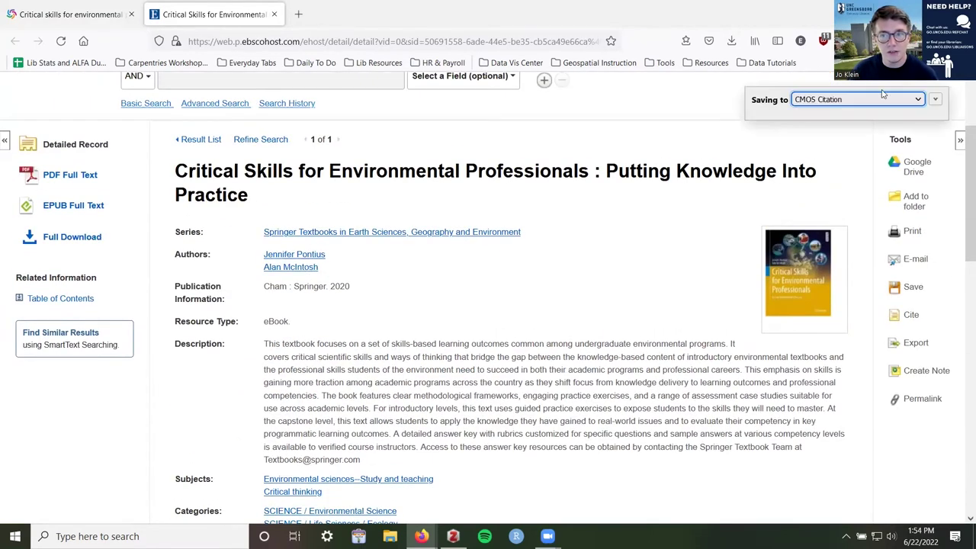
click(884, 99)
click(934, 101)
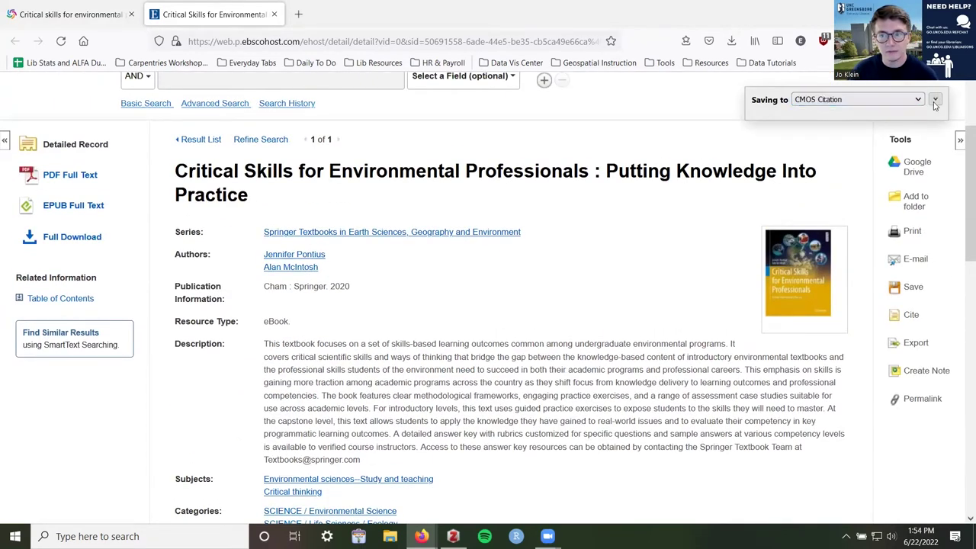
click(935, 103)
click(786, 262)
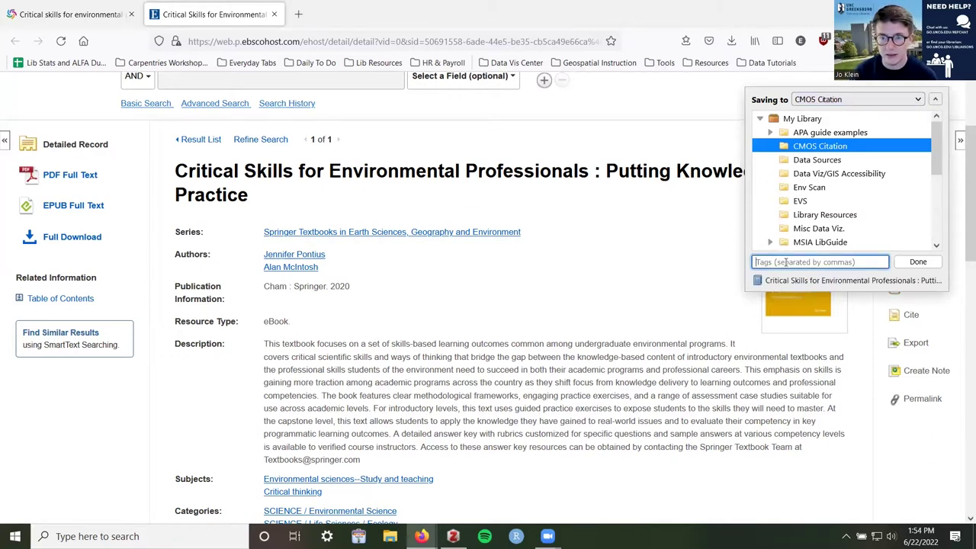
text(ebook)
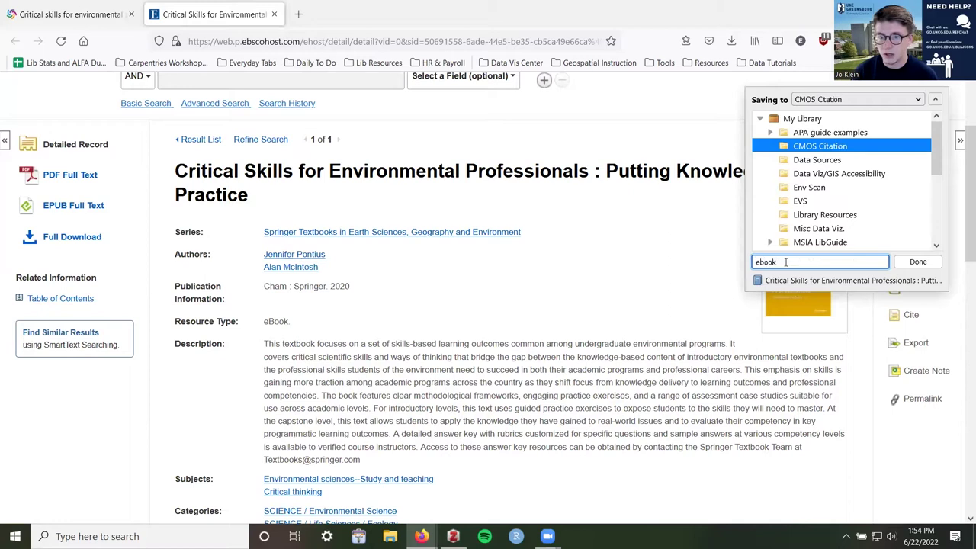
text( access page)
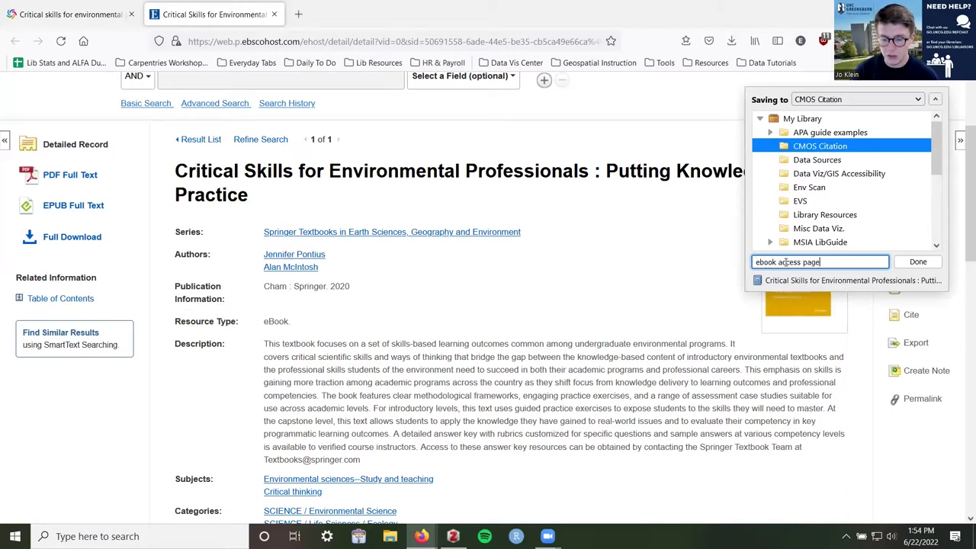
click(927, 263)
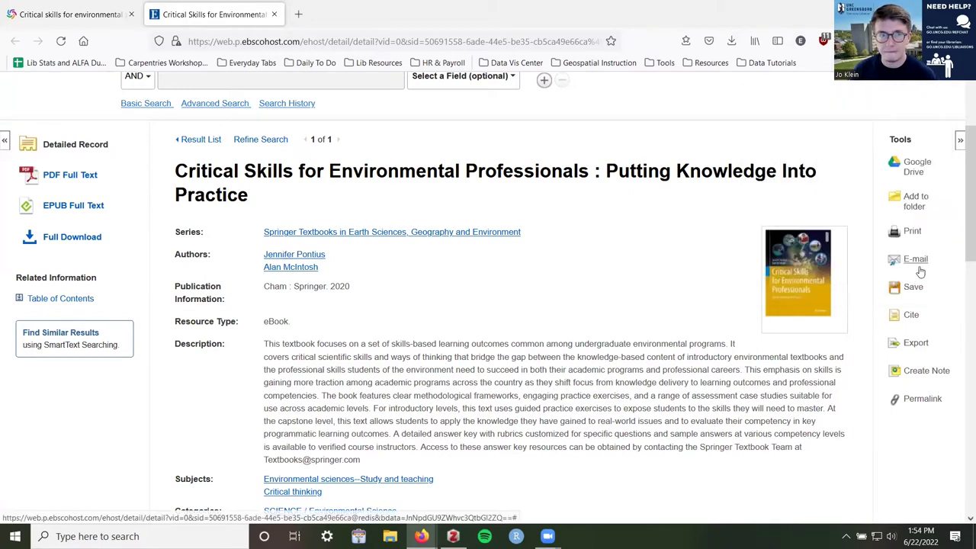
Save the book's WorldCat catalog record to the CMOS Citation collection with the tag "library catalog"
click(76, 18)
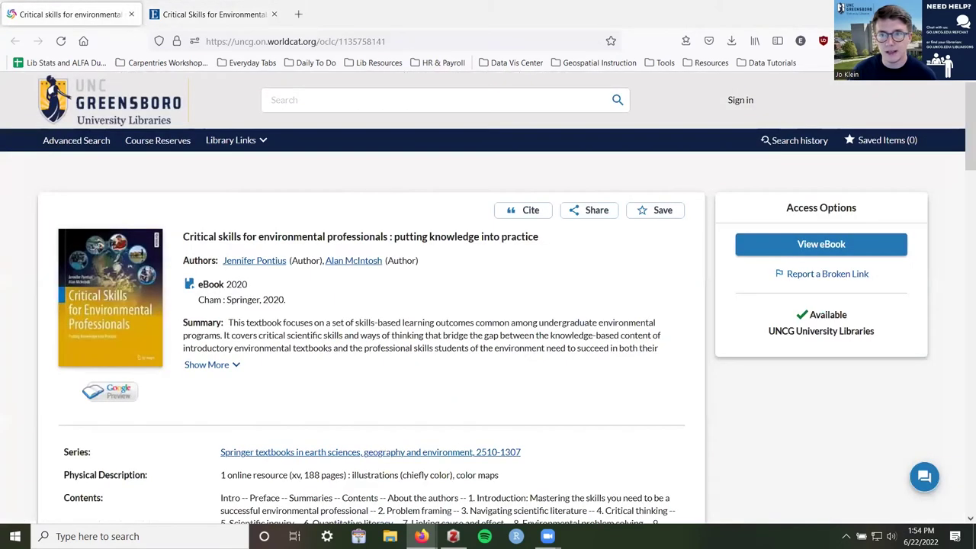
key(ctrl+shift+s)
click(934, 99)
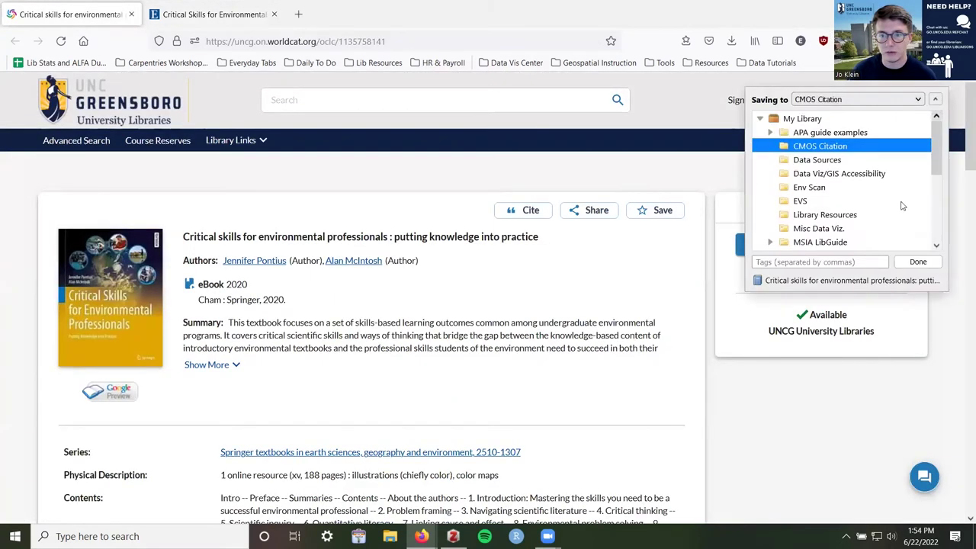
click(854, 263)
text(library catalog)
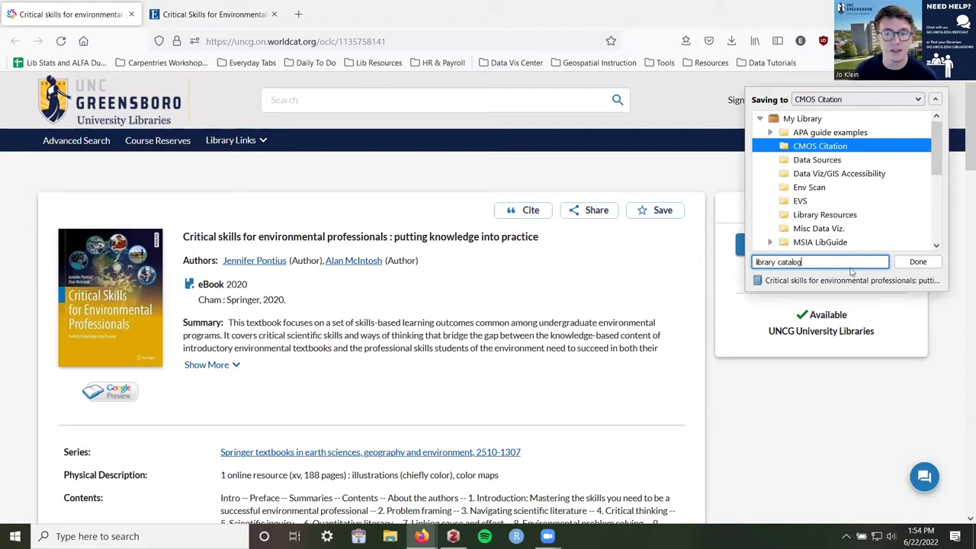
click(918, 262)
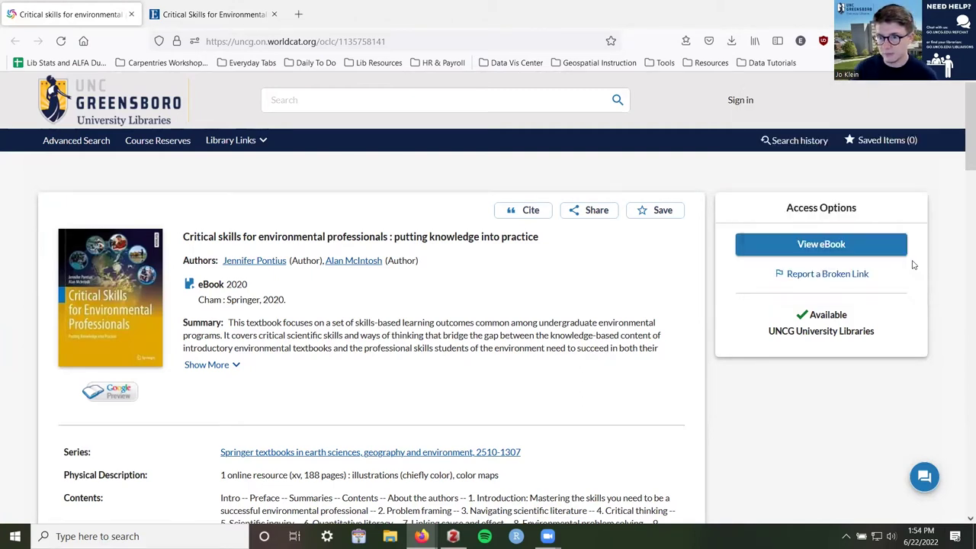
Return to the EBSCOhost record and open the book's PDF full text in the eBook reader
click(226, 5)
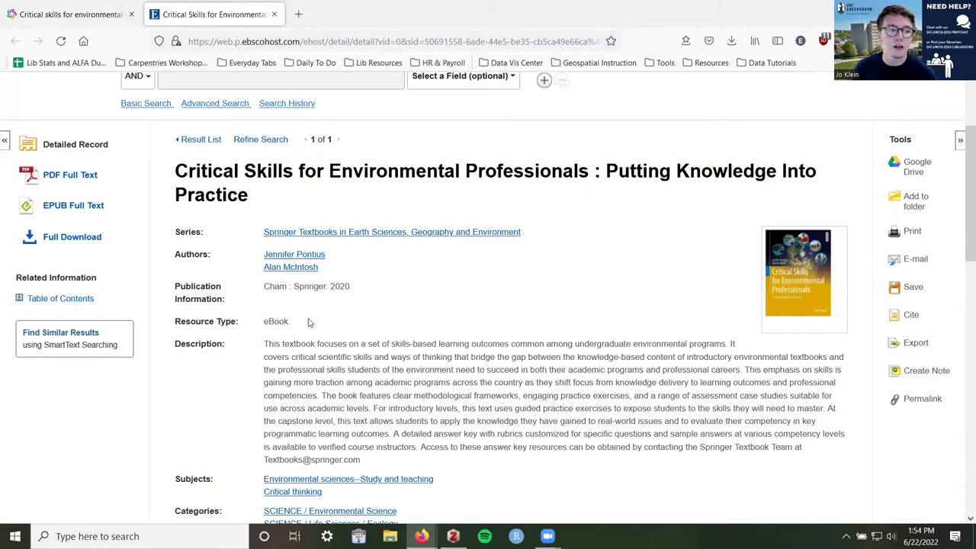
scroll(307, 321, up, 2)
click(63, 251)
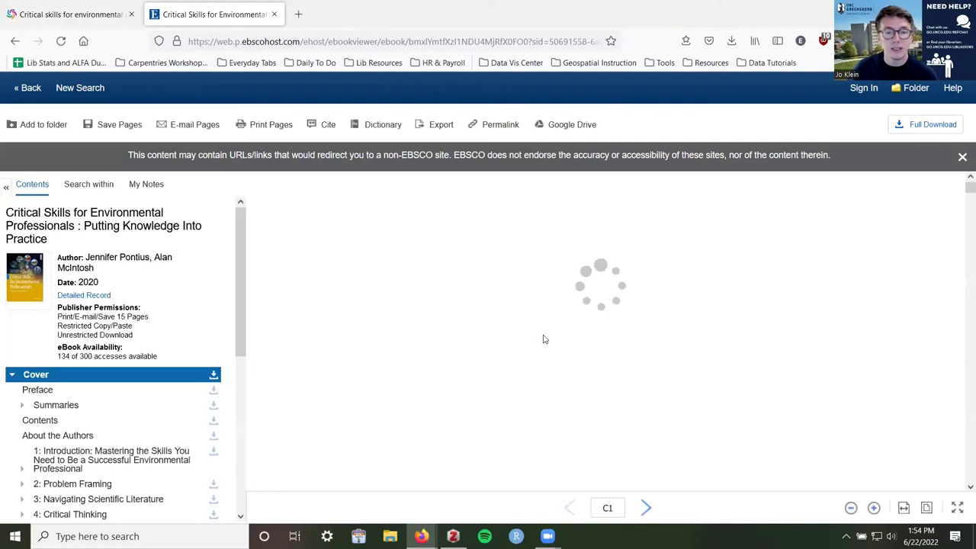
scroll(570, 344, down, 2)
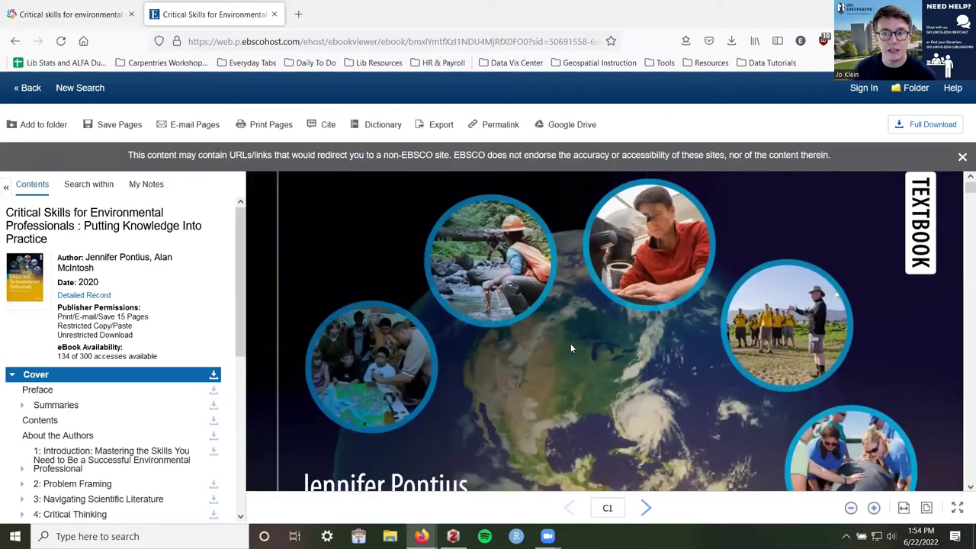
scroll(570, 348, down, 1)
Save the eBook reader page to the CMOS Citation collection with the tag "ebook reader"
key(ctrl+shift+s)
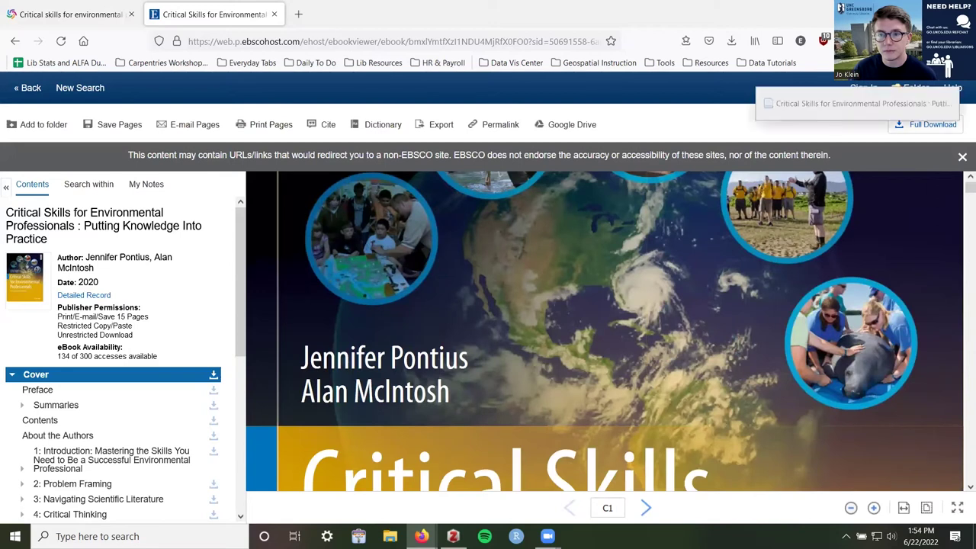
click(945, 99)
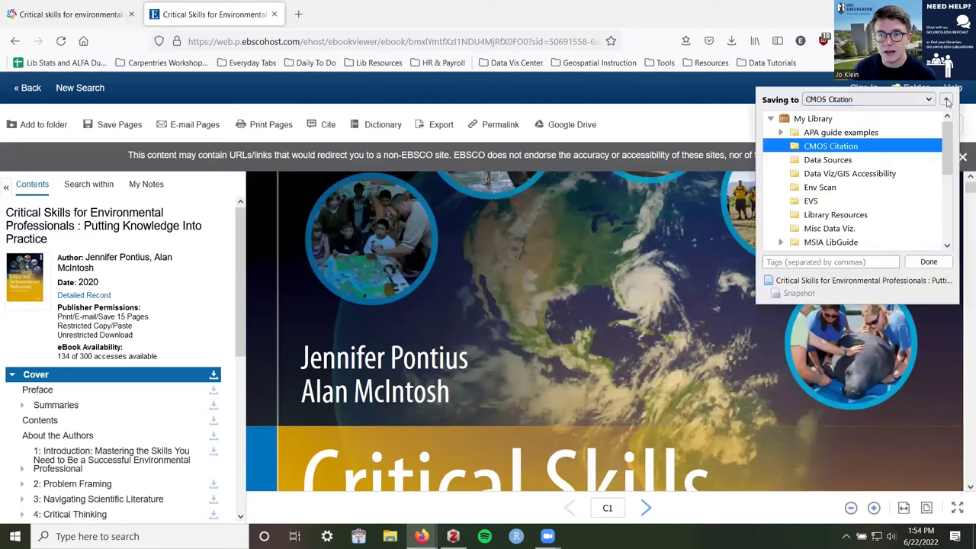
click(846, 261)
text(ebook re)
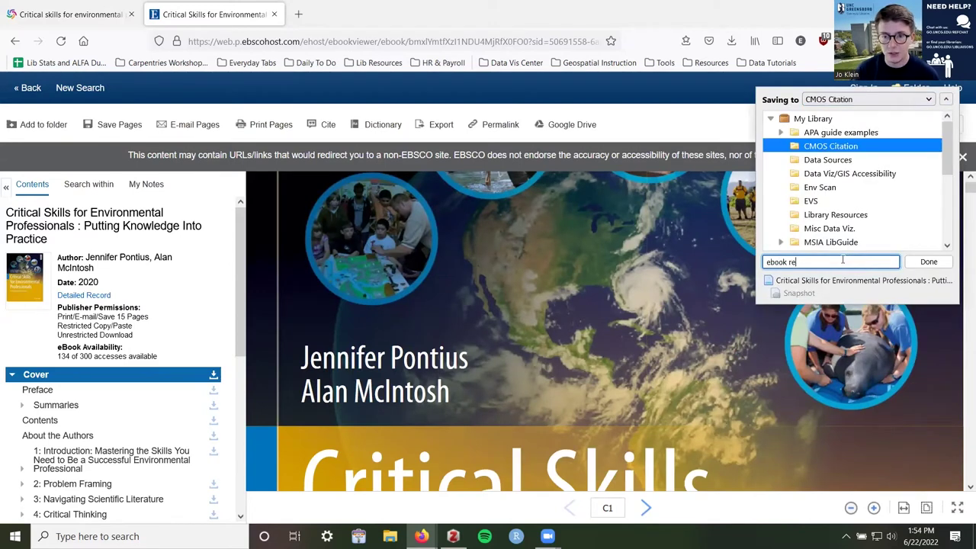
text(ader)
click(930, 264)
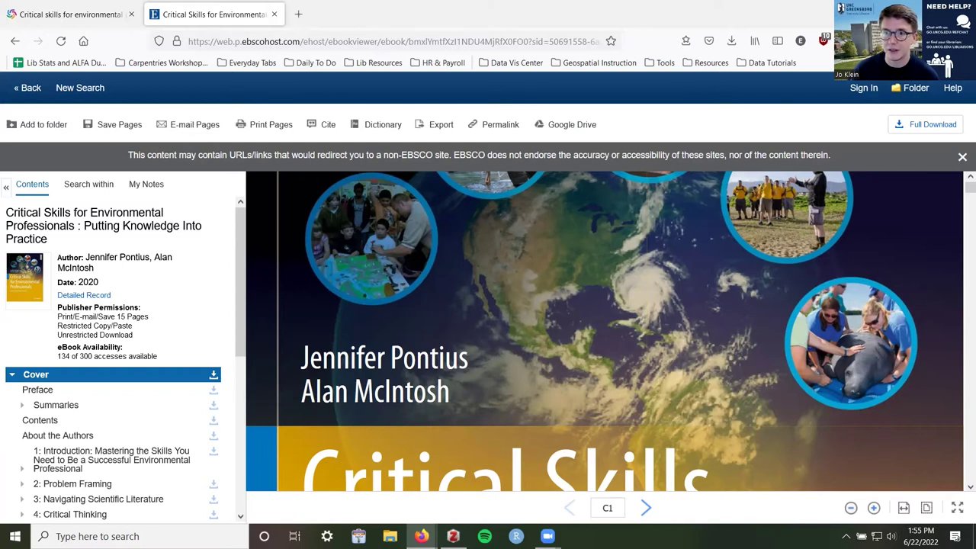
key(ctrl+shift+s)
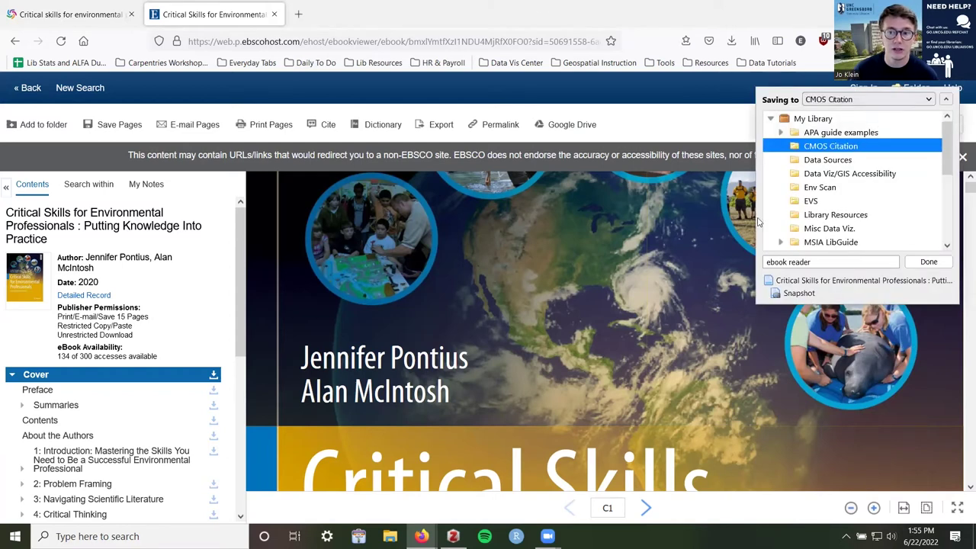
Switch to Zotero to view the CMOS Citation collection's saved items and the add-by-identifier entry box
key(alt+Tab)
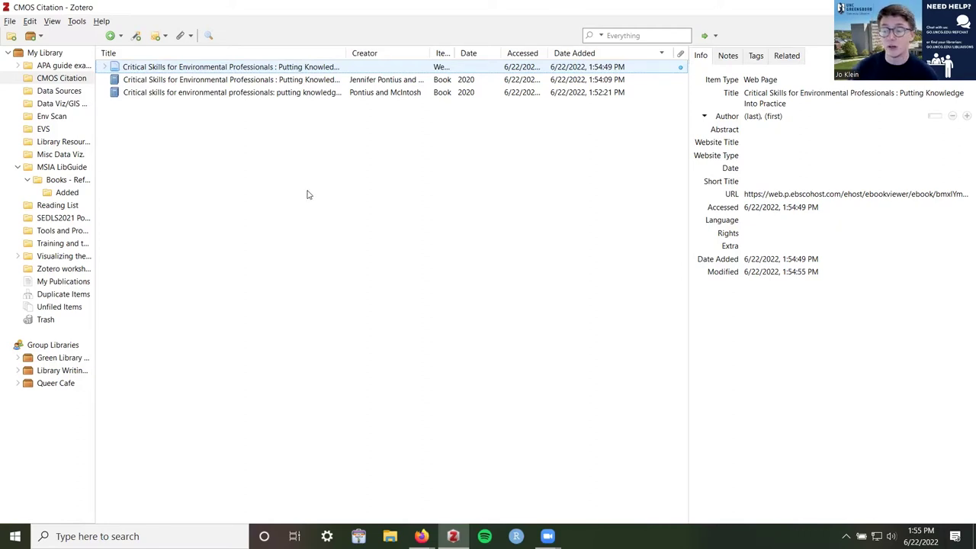
click(136, 37)
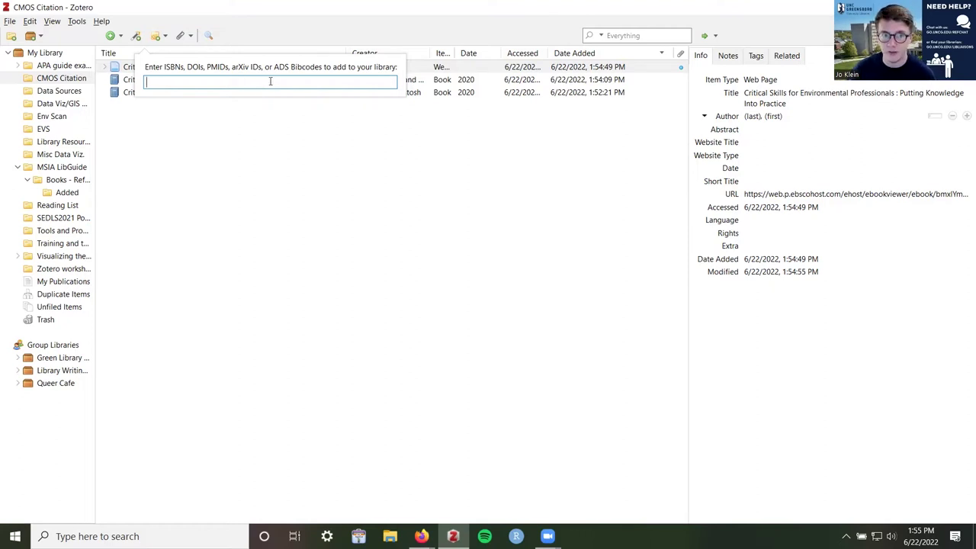
click(420, 257)
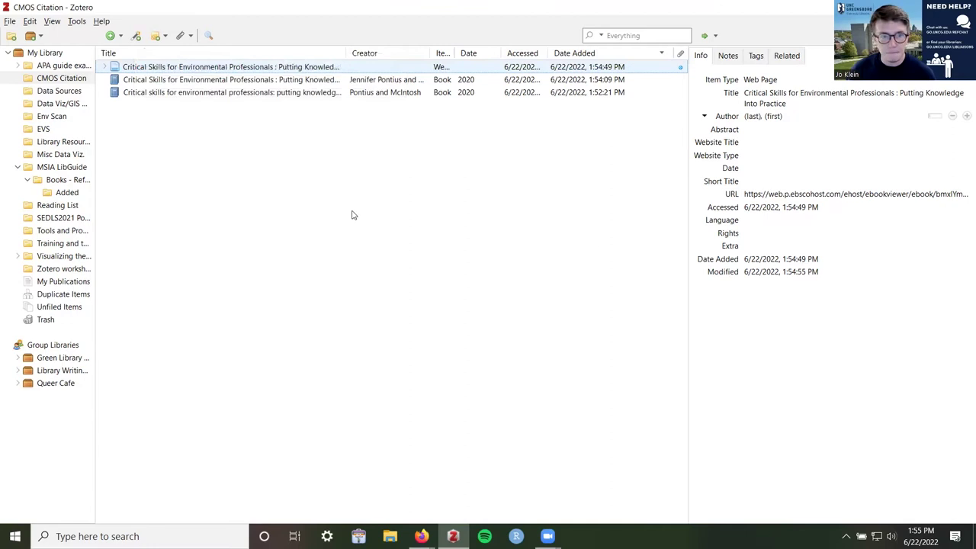
click(421, 536)
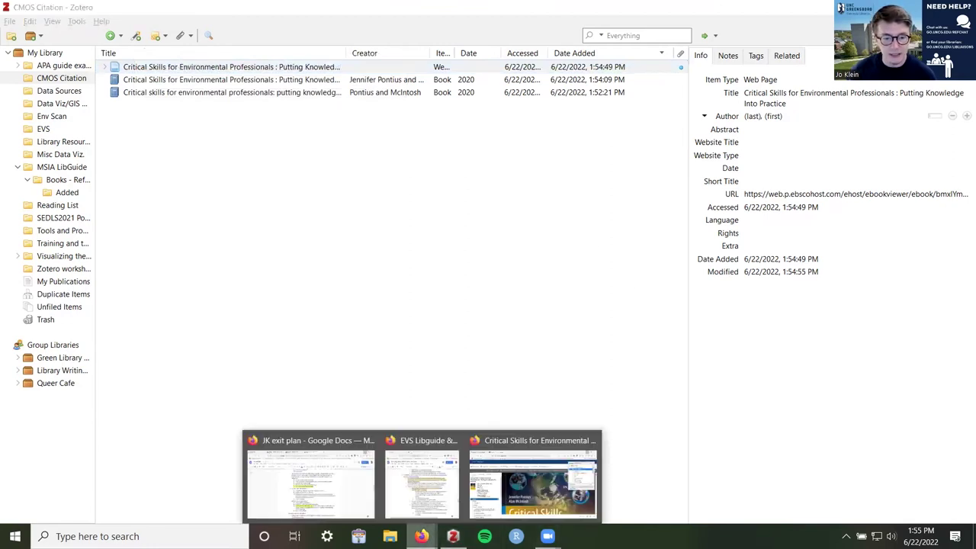
click(524, 477)
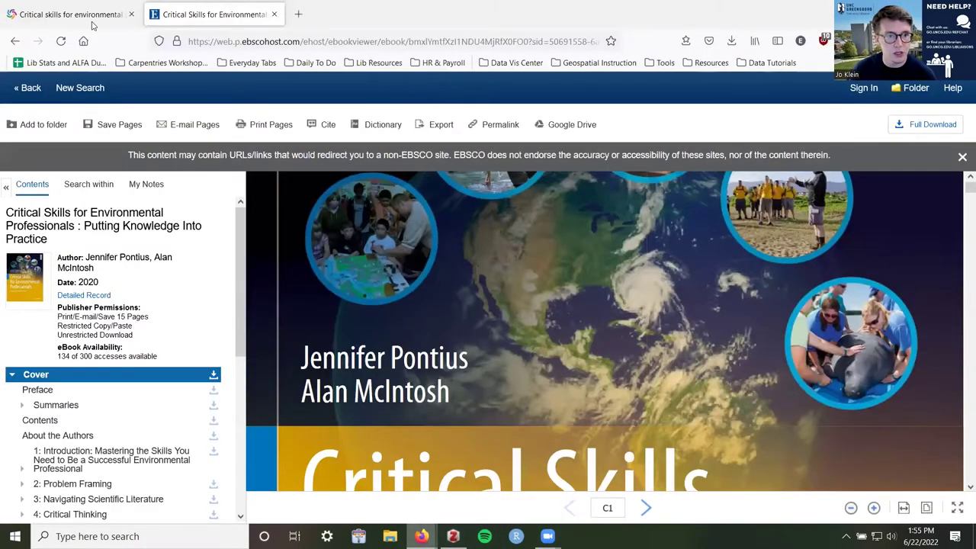
key(ctrl+Tab)
scroll(315, 358, down, 3)
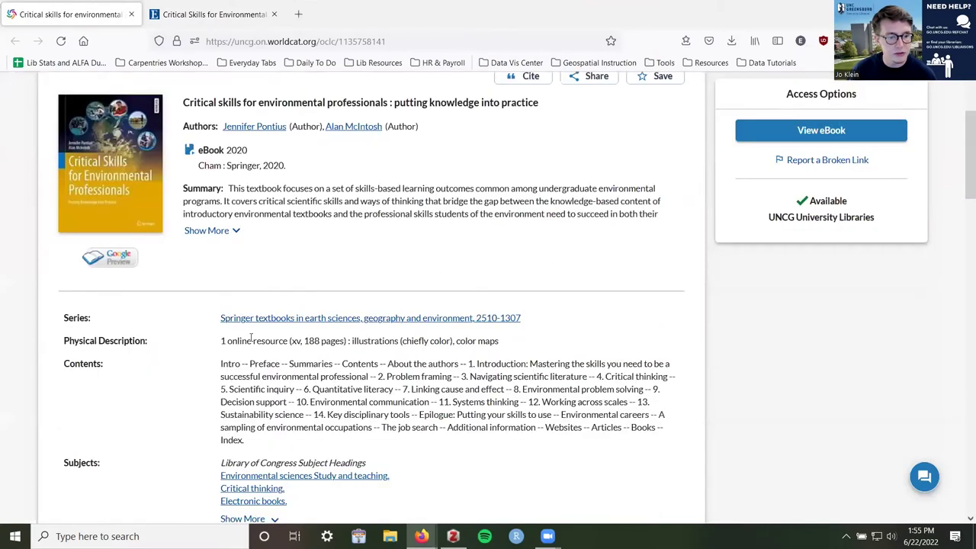
scroll(251, 337, down, 6)
drag(220, 321, 348, 323)
drag(221, 322, 289, 327)
key(ctrl+c)
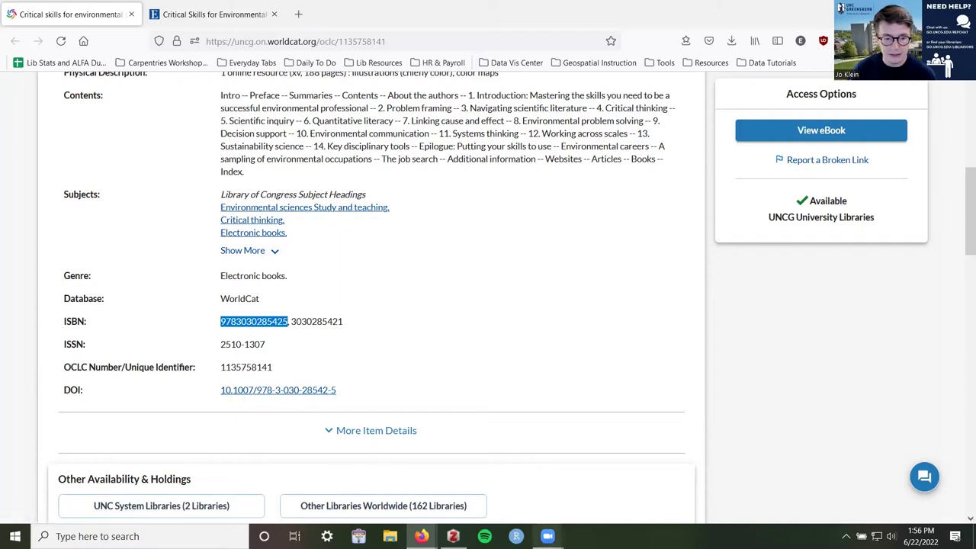
click(453, 536)
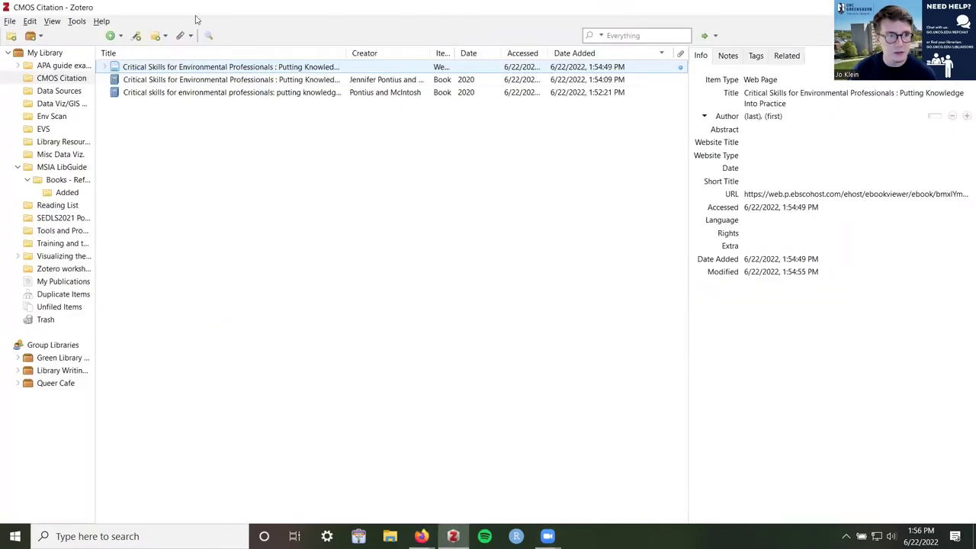
click(136, 36)
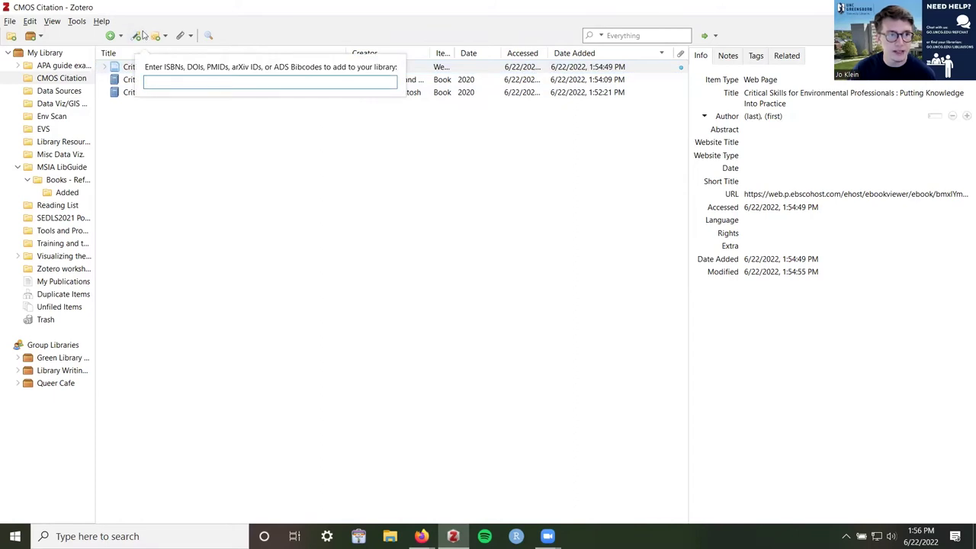
key(ctrl+v)
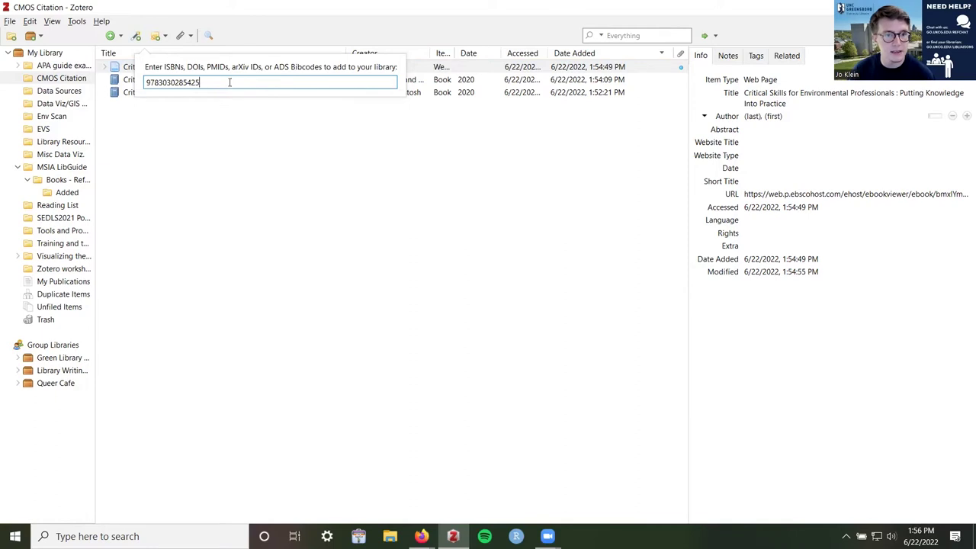
key(Return)
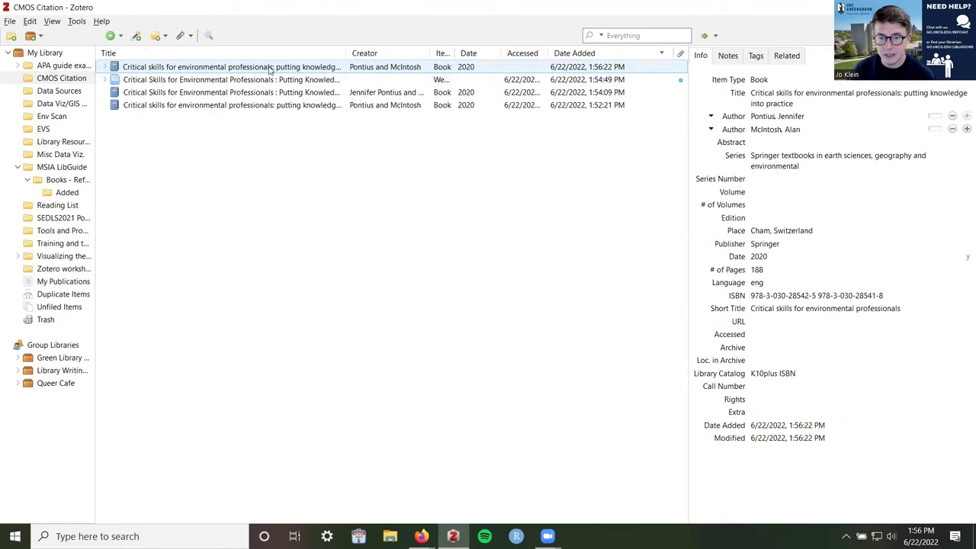
Tag the book item added by ISBN with "add items by identifier"
click(755, 60)
click(769, 78)
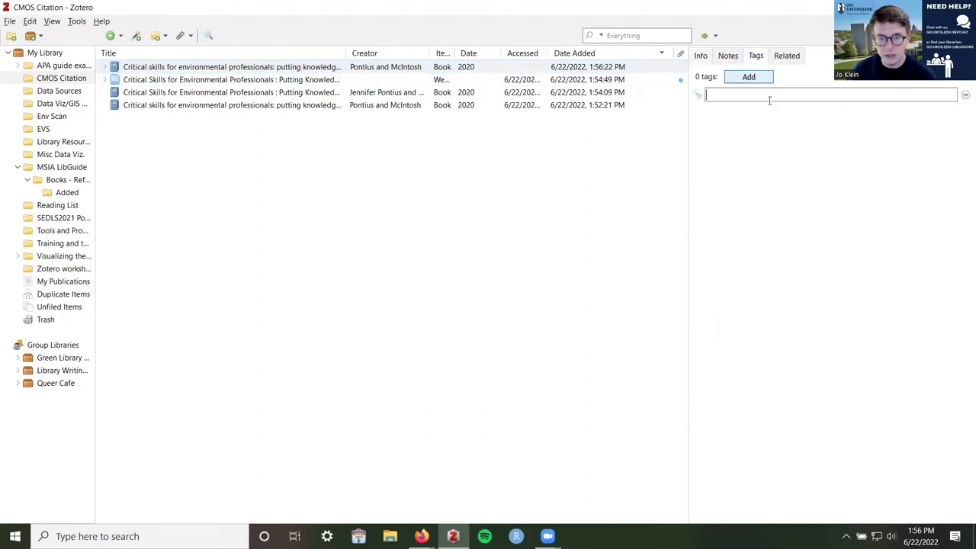
text(direct)
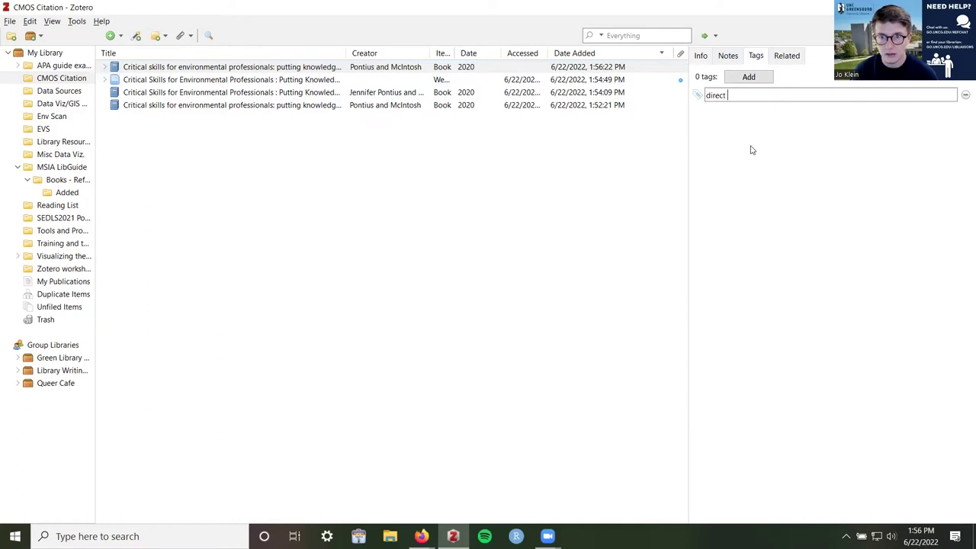
key(BackSpace)
key(BackSpace)
key(BackSpace)
key(BackSpace)
key(BackSpace)
key(BackSpace)
text(a)
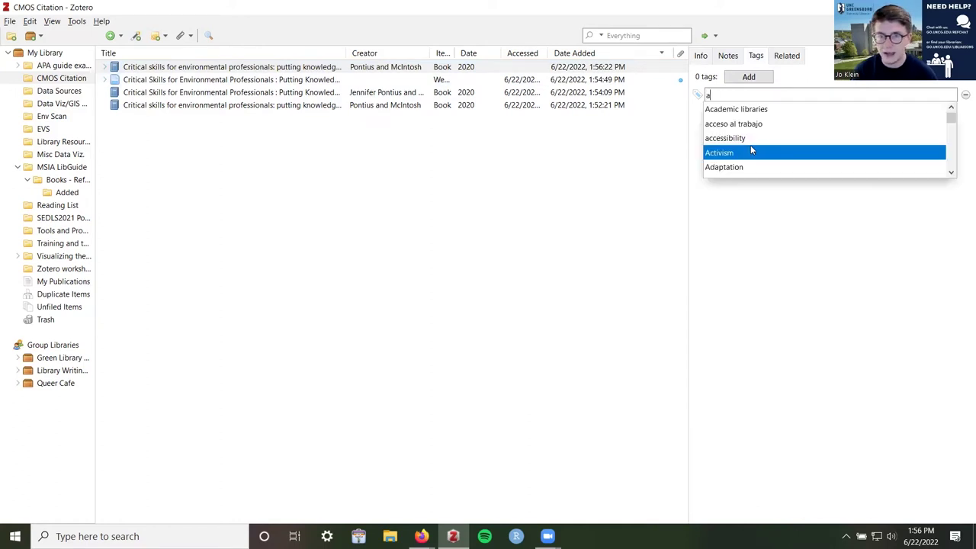
text(dd items by identifier)
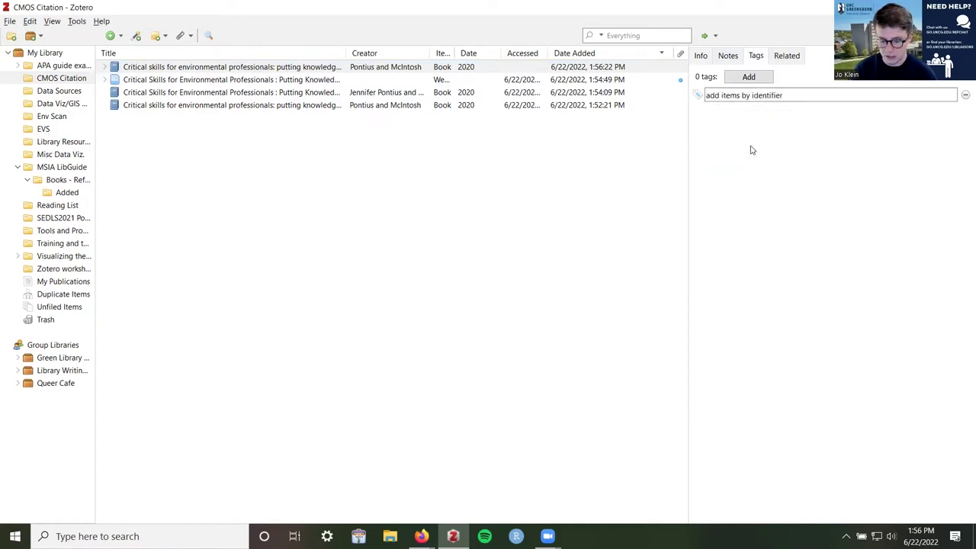
key(Return)
click(632, 185)
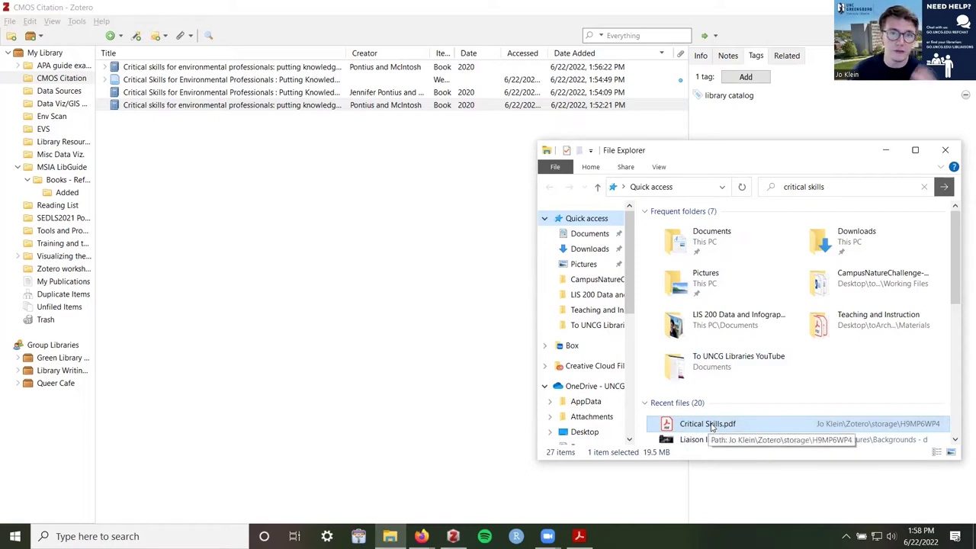
Add Critical Skills.pdf from File Explorer to the CMOS Citation collection and retrieve its metadata
drag(712, 426, 378, 273)
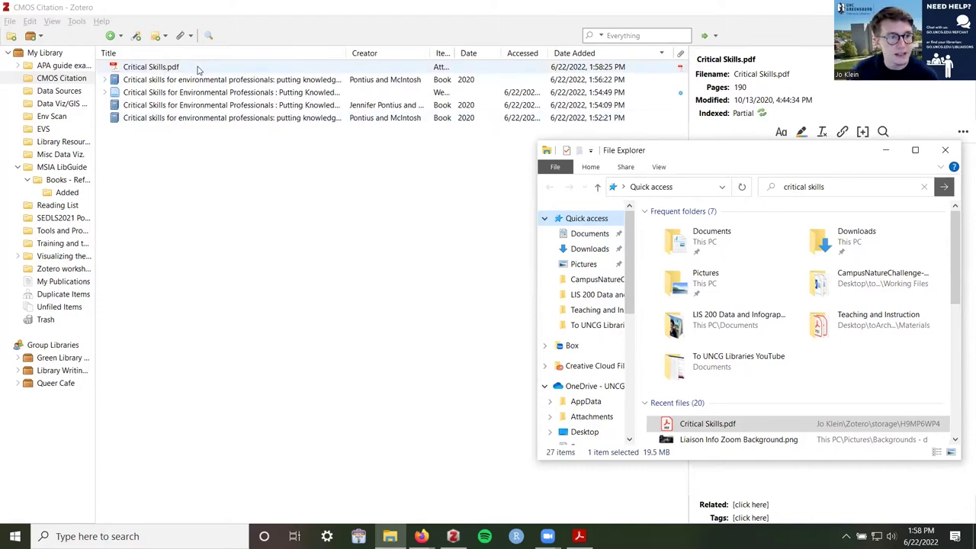
click(885, 149)
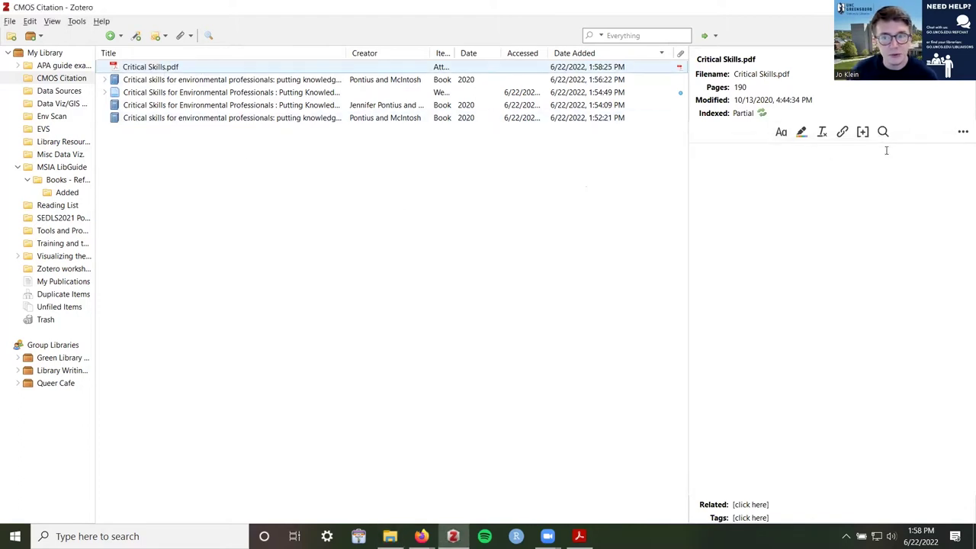
right_click(141, 68)
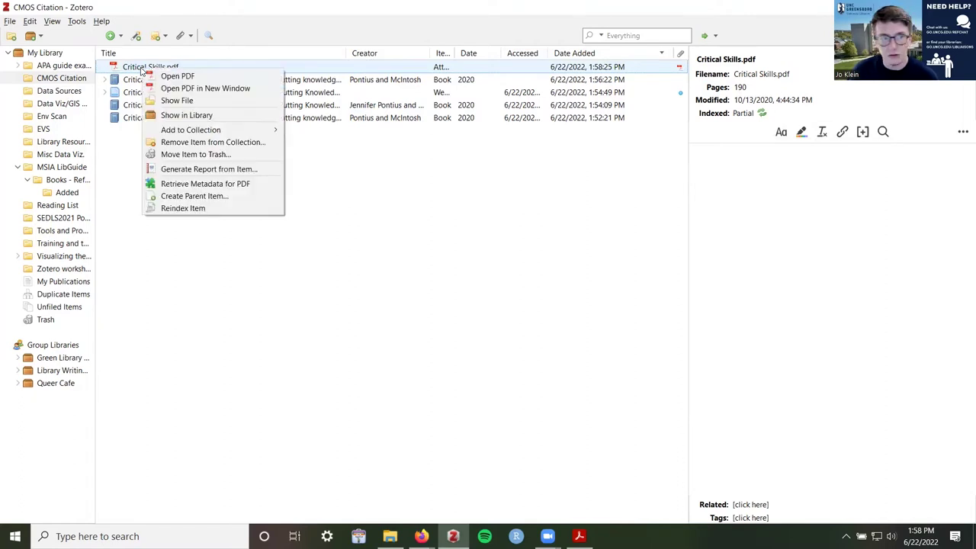
click(203, 187)
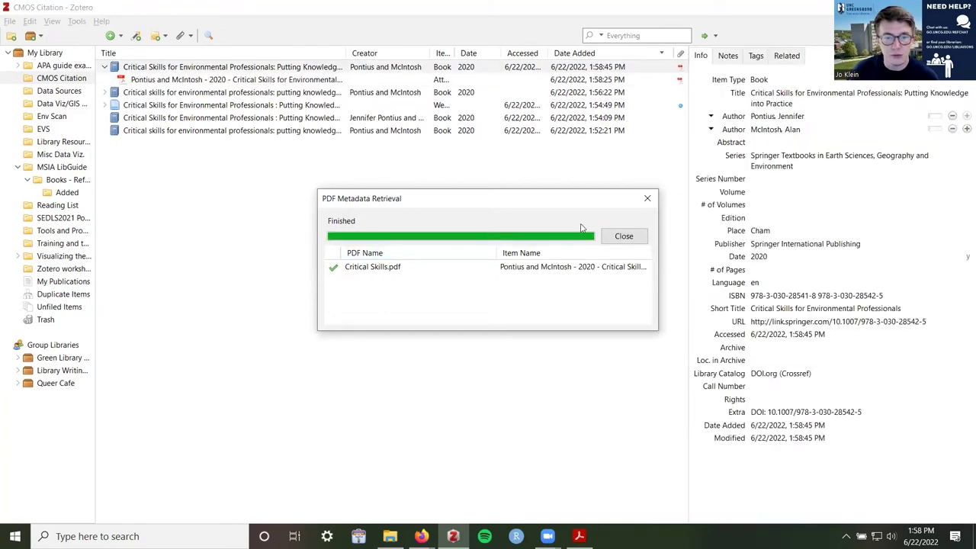
click(624, 237)
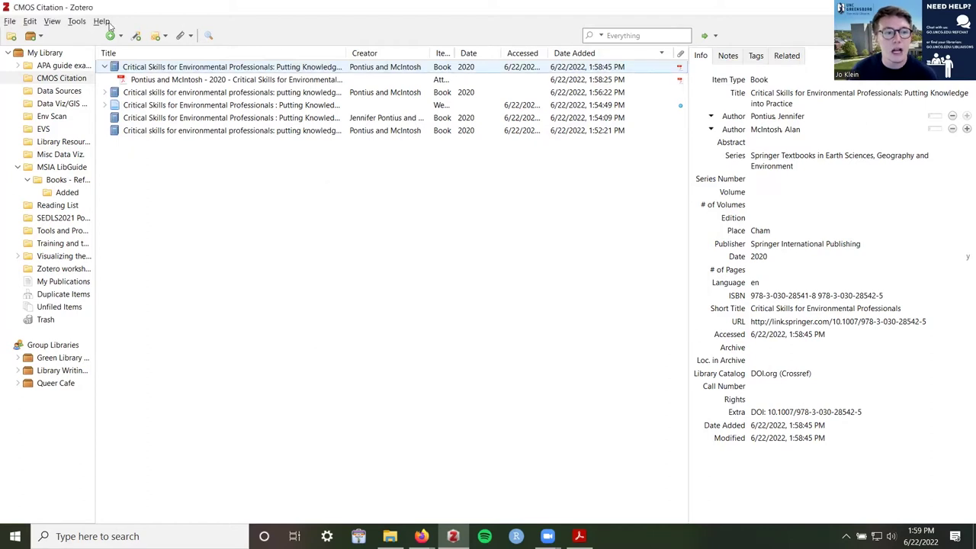
Add a second copy of Critical Skills.pdf from File Explorer to the CMOS Citation collection
right_click(165, 81)
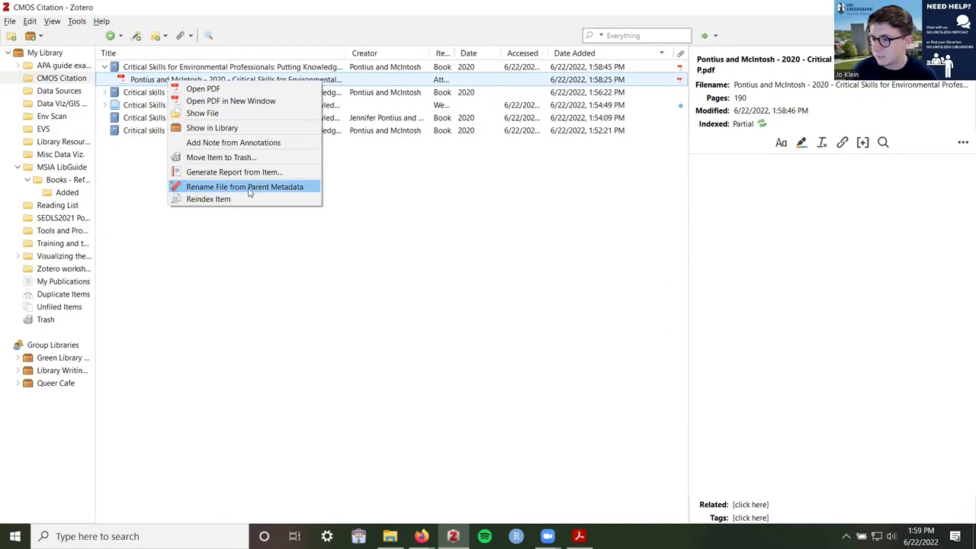
click(389, 536)
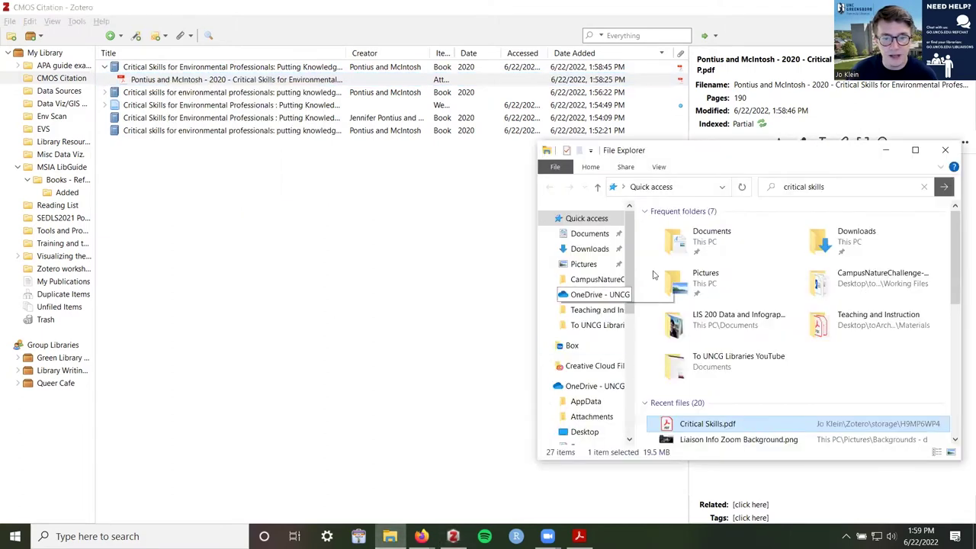
drag(721, 429, 303, 279)
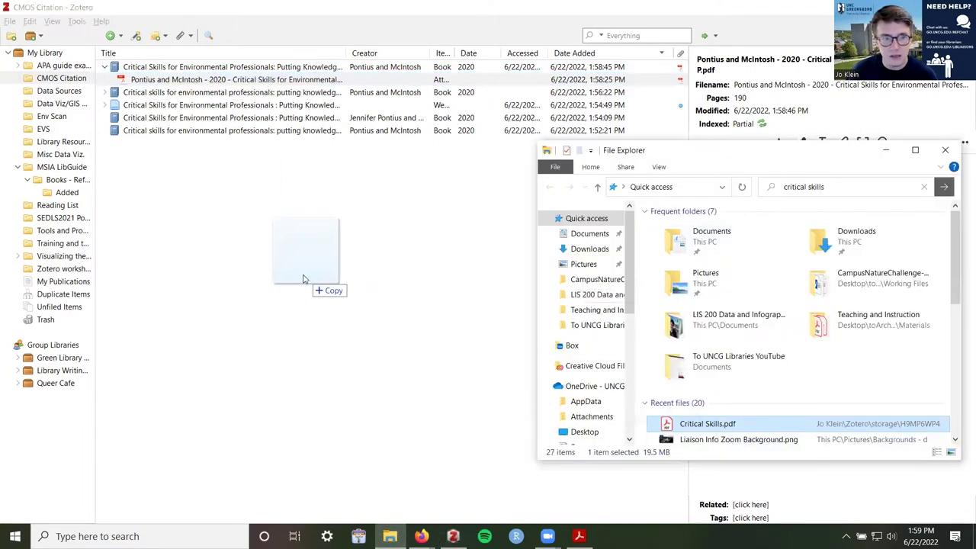
click(885, 150)
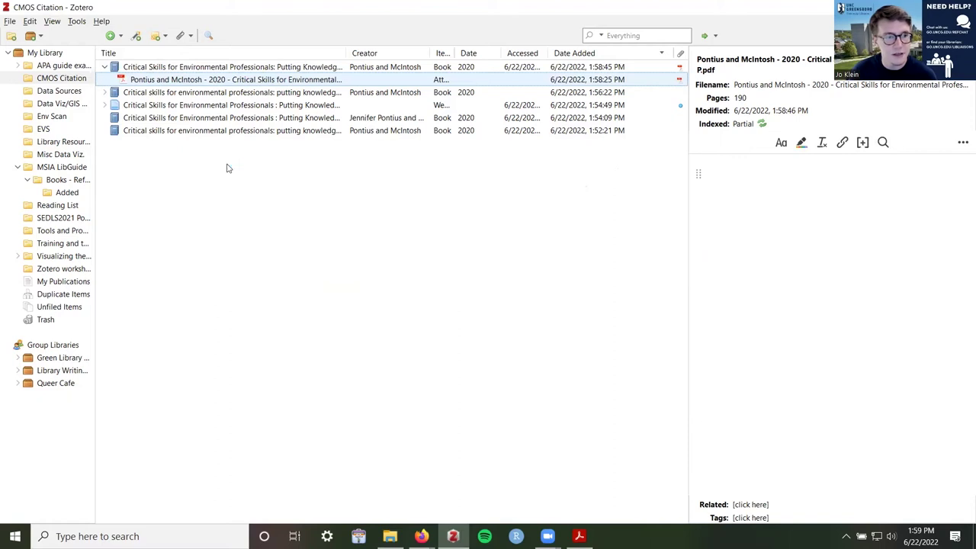
Create a parent item for the second Critical Skills.pdf through manual entry instead of an identifier
right_click(170, 67)
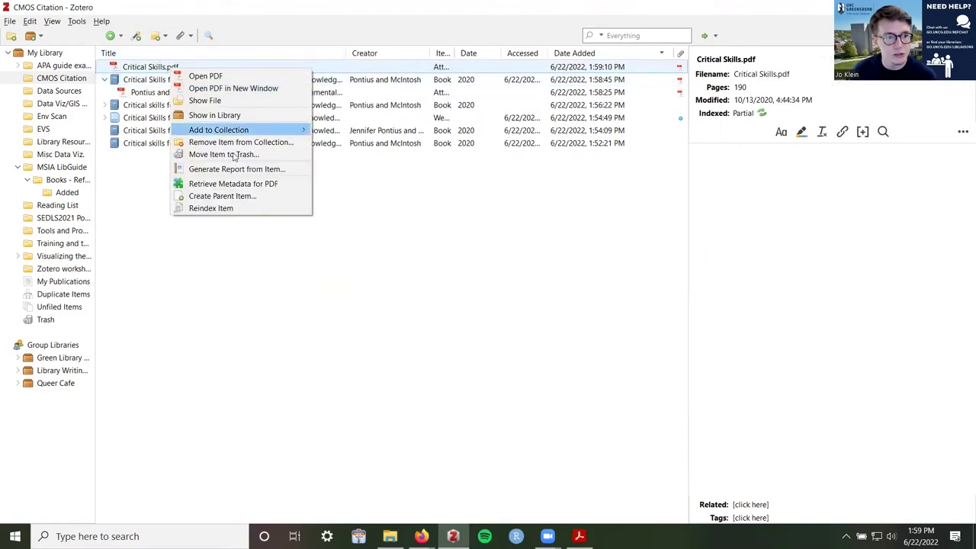
click(235, 197)
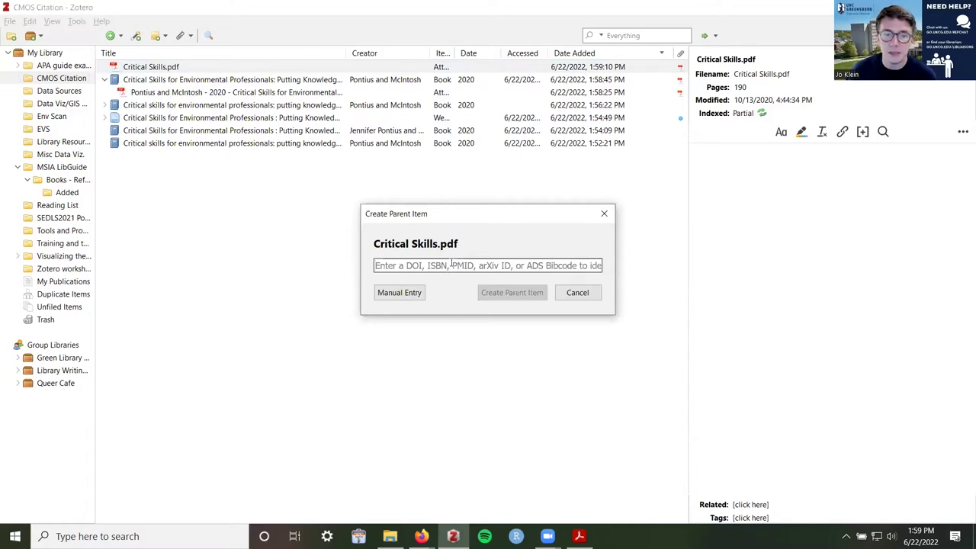
key(ctrl+v)
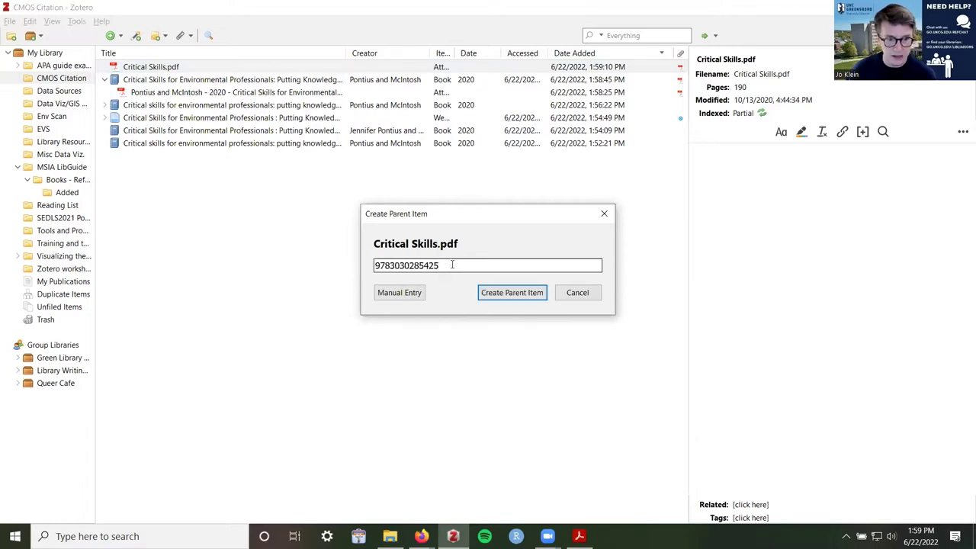
key(ctrl+a)
key(BackSpace)
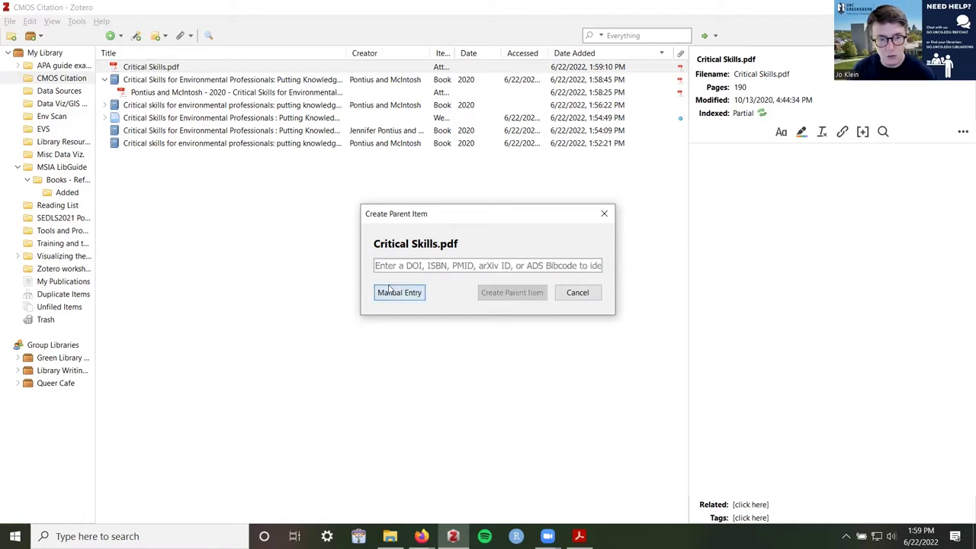
click(395, 291)
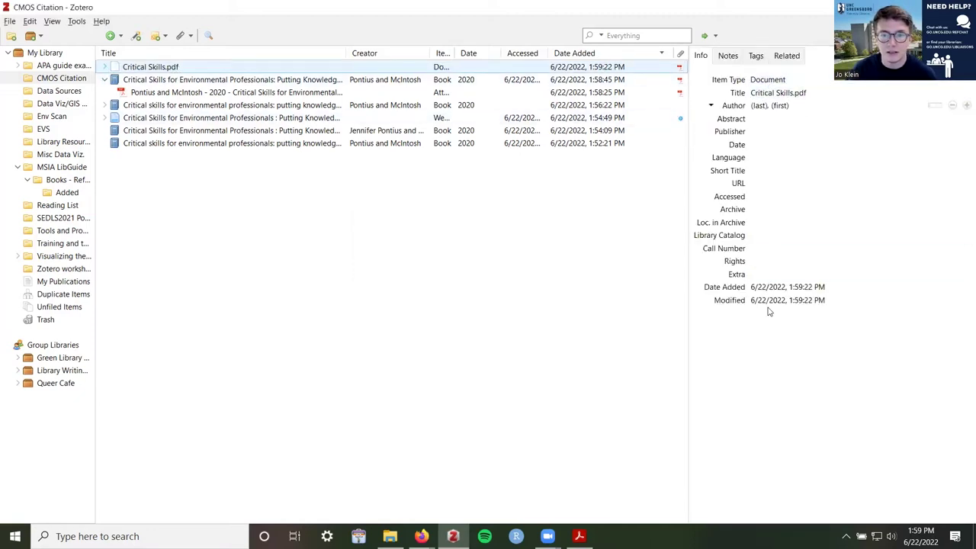
Set the manually created Critical Skills.pdf parent item's type to Book and open its title for editing
click(767, 79)
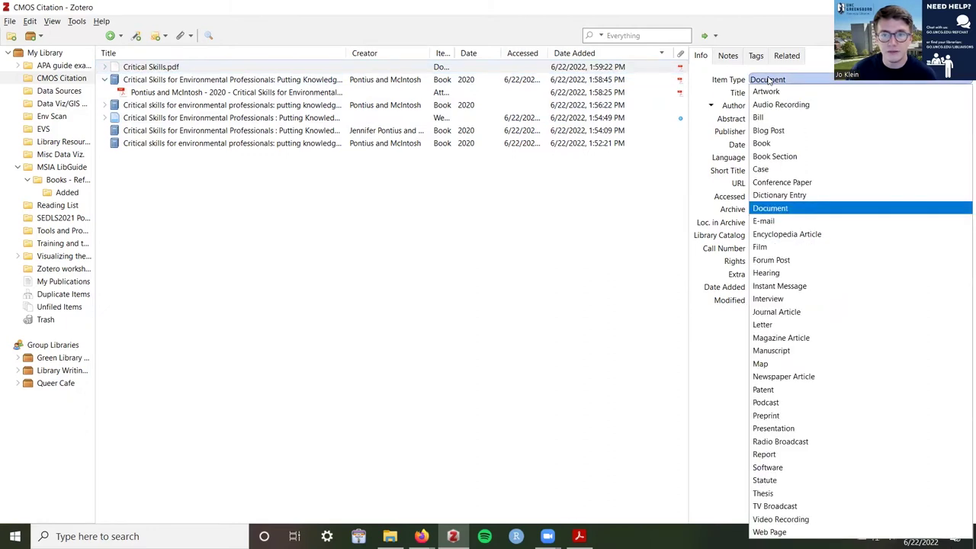
click(789, 143)
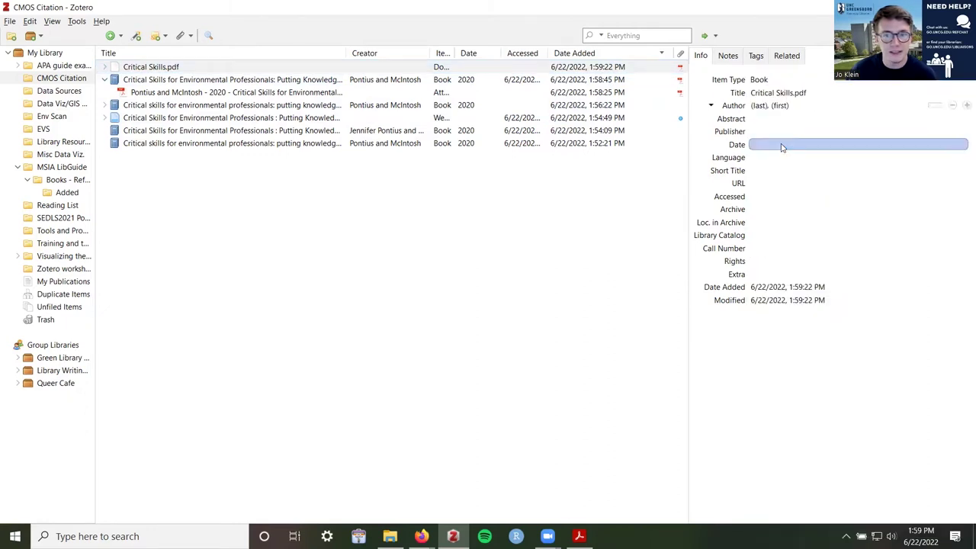
click(782, 80)
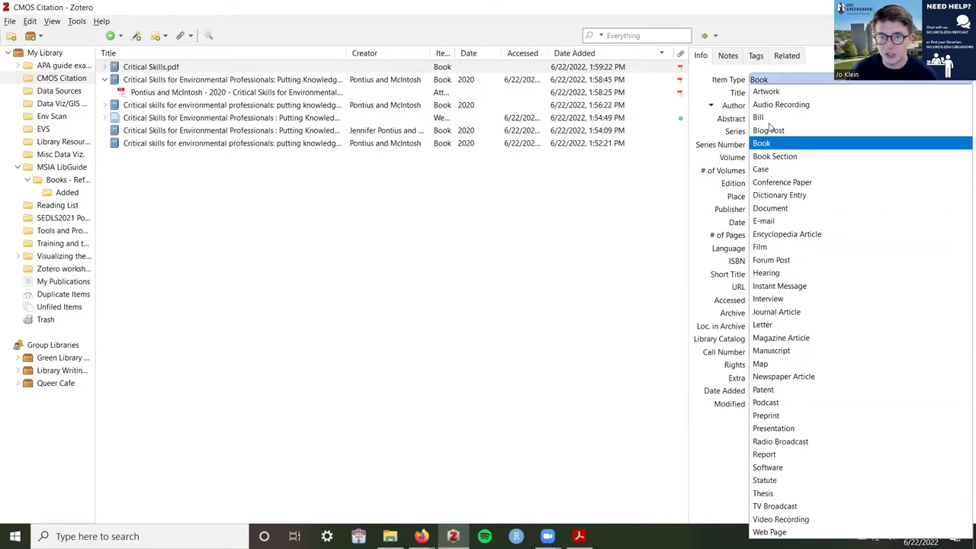
click(756, 141)
click(774, 93)
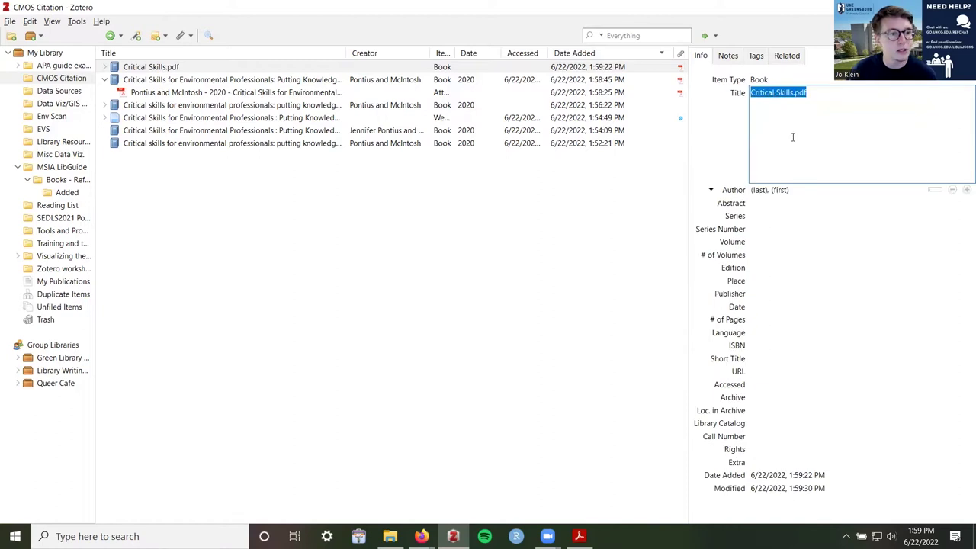
click(632, 268)
Move the manually created Critical Skills.pdf book item to the trash
right_click(178, 69)
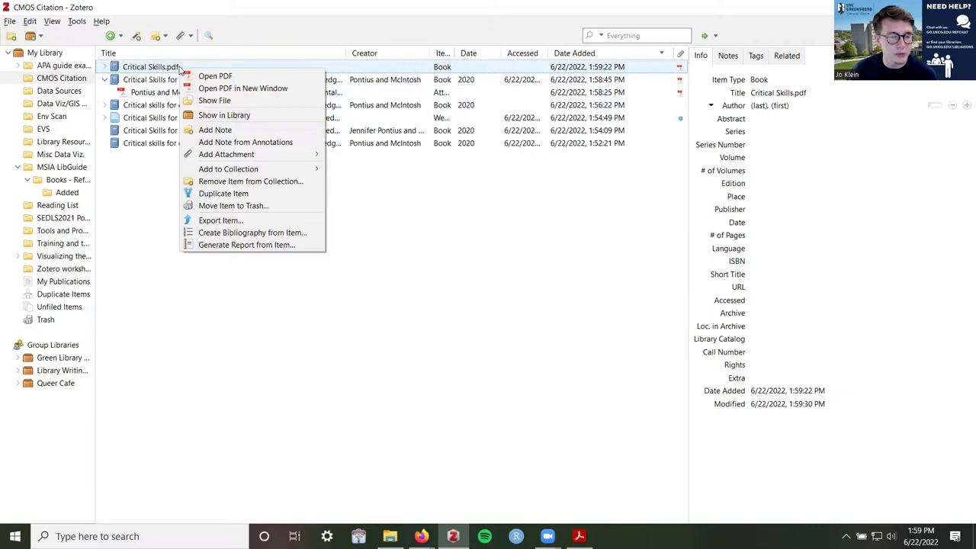
click(175, 69)
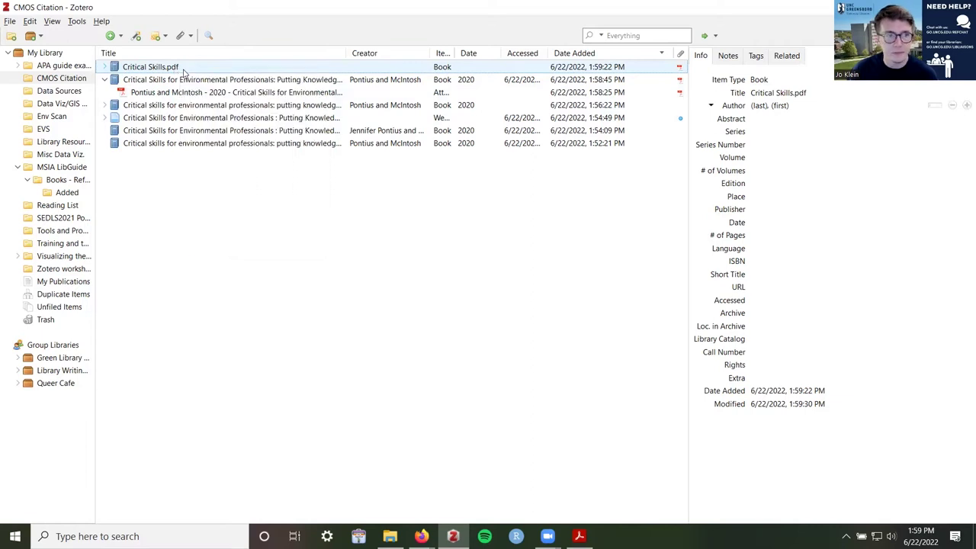
right_click(184, 68)
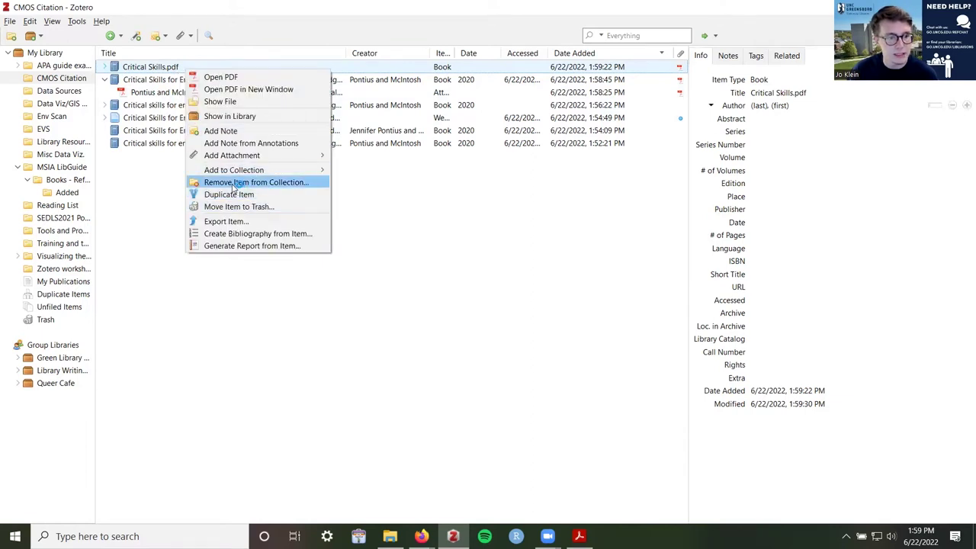
click(239, 206)
click(459, 282)
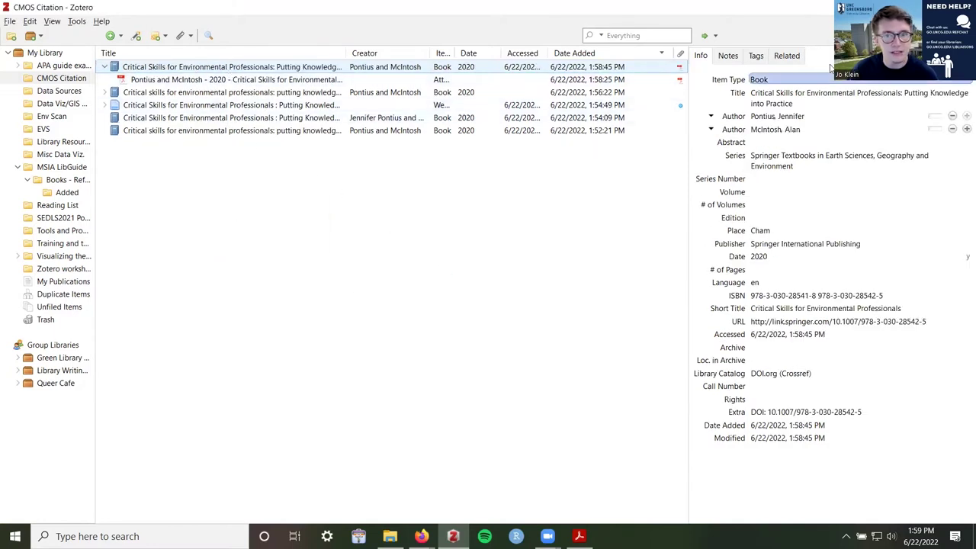
Tag the book item created from the PDF's retrieved metadata with "from a PDF"
click(756, 55)
click(749, 78)
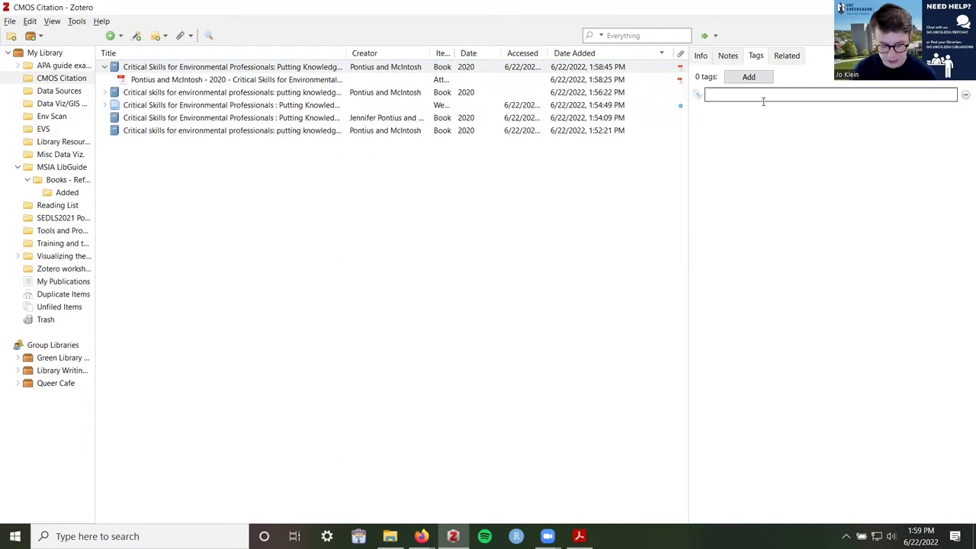
text(from a PDF)
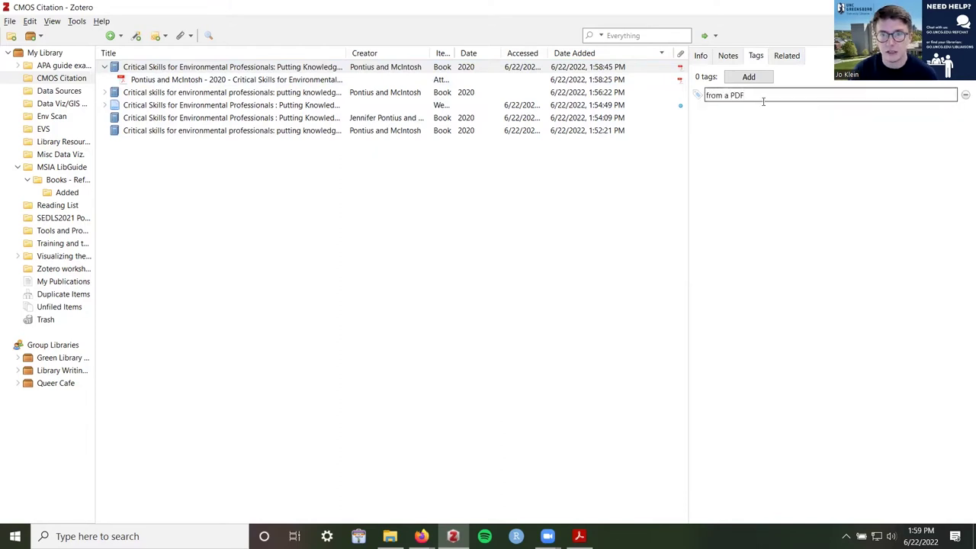
key(Return)
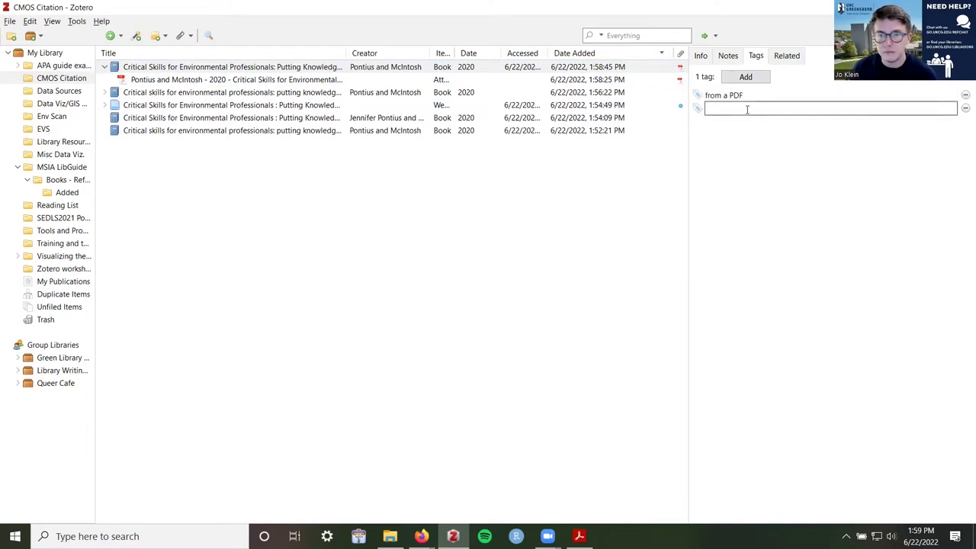
Search the CMOS Citation collection for "PDF" across all fields
click(636, 36)
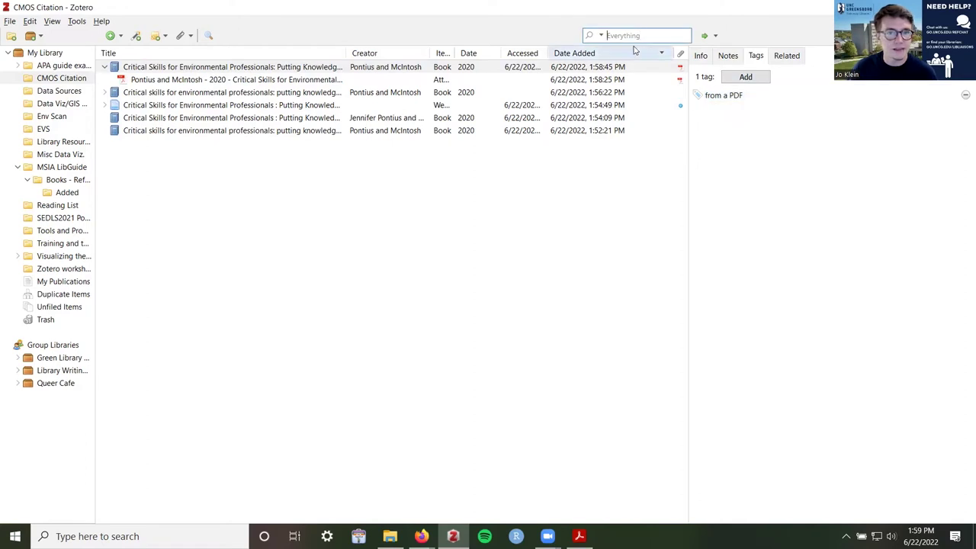
text(PDF)
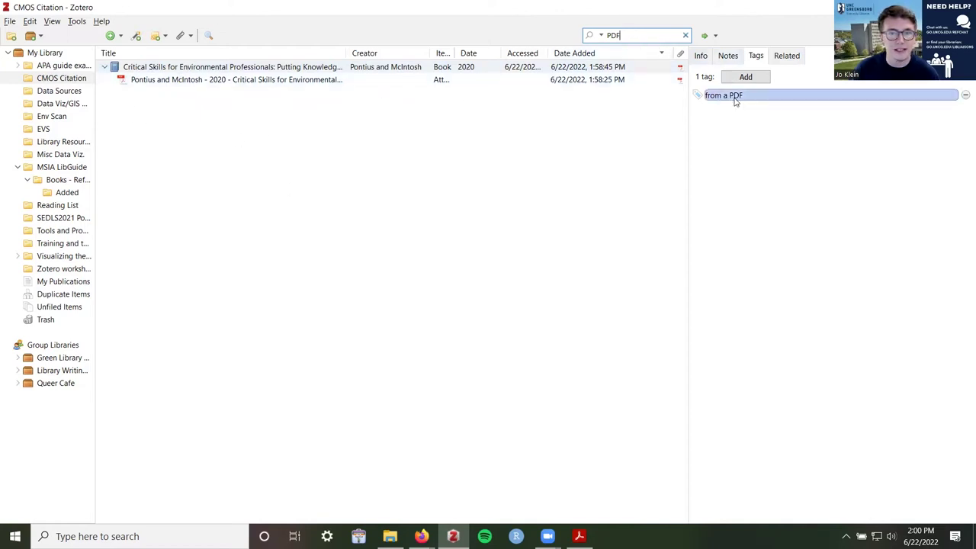
Clear the collection search and manually create a new Book item in the CMOS Citation collection
double_click(632, 35)
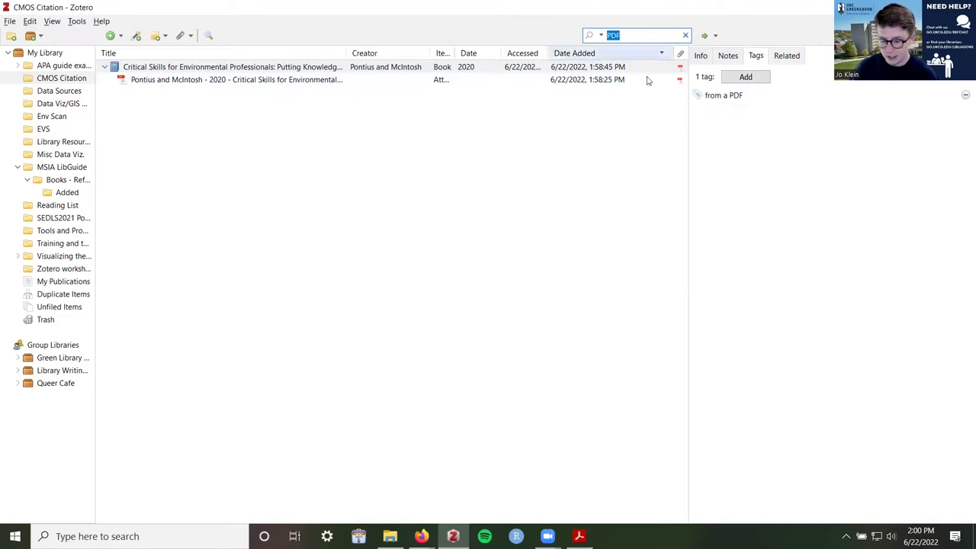
key(BackSpace)
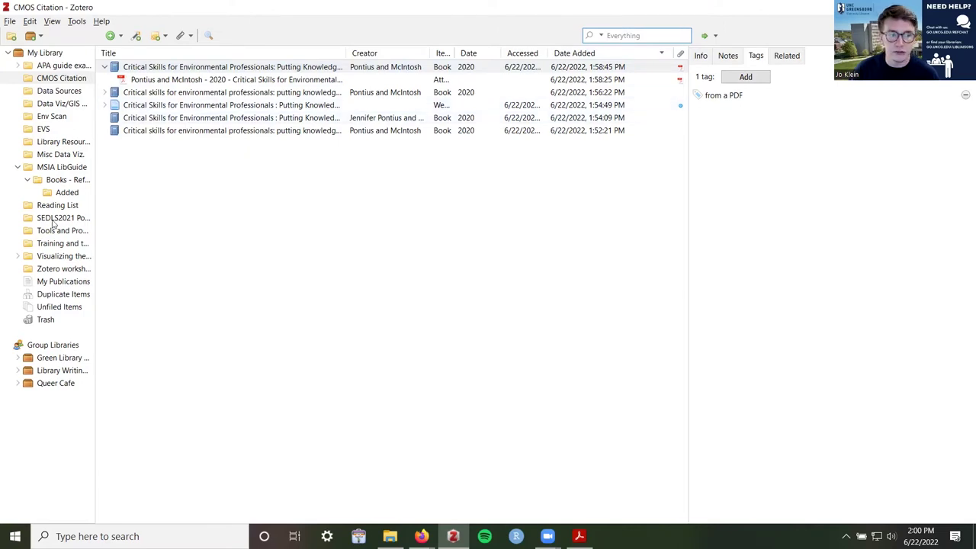
click(421, 536)
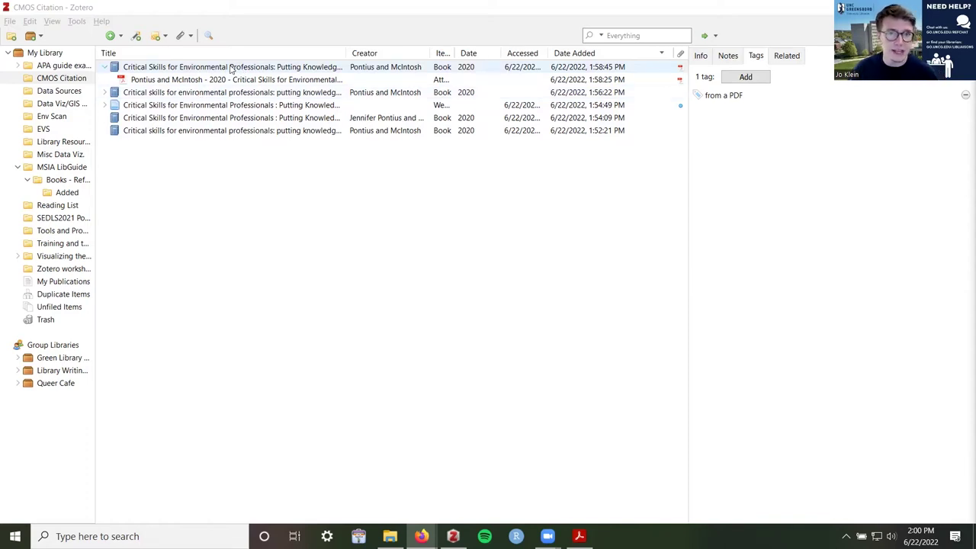
click(111, 37)
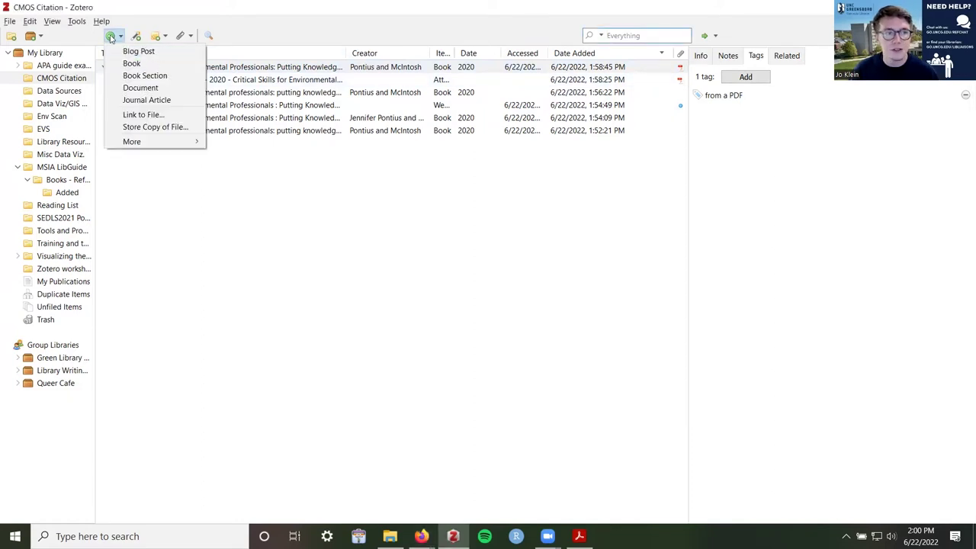
click(132, 64)
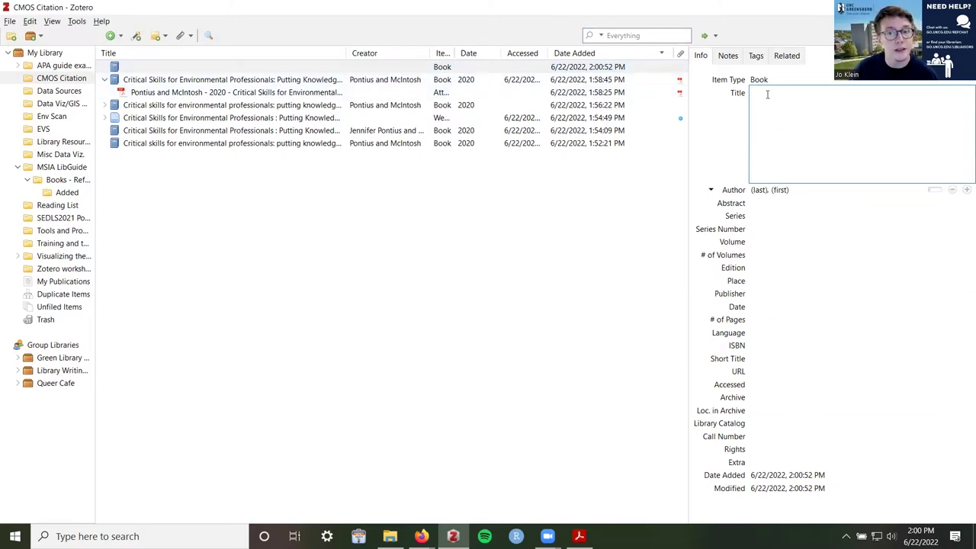
Arrange Zotero and the browser window holding the book's catalog record side by side
double_click(738, 11)
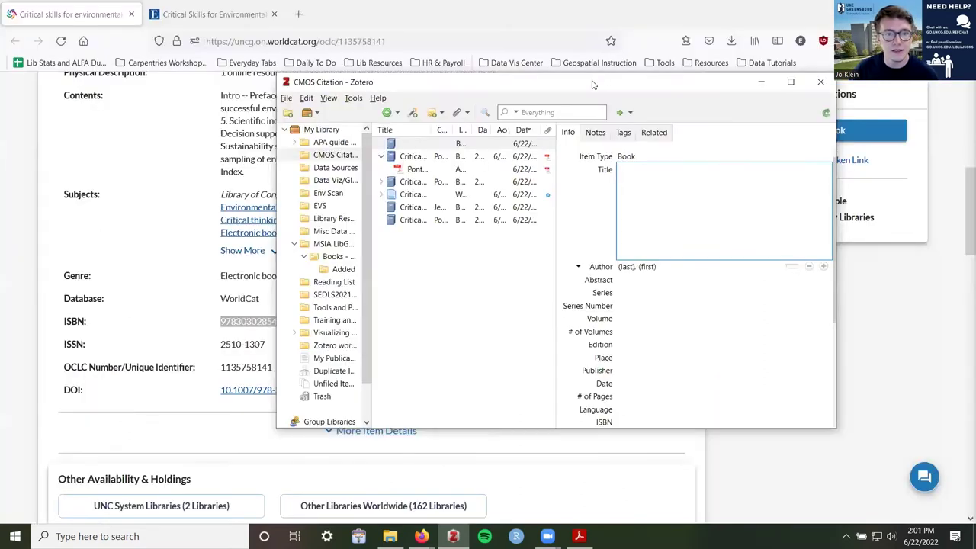
key(super+Left)
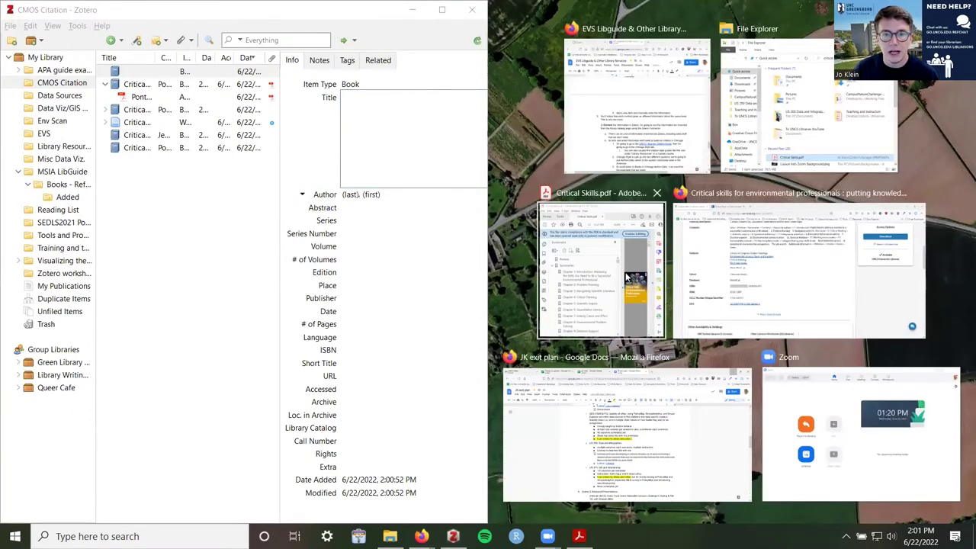
click(627, 278)
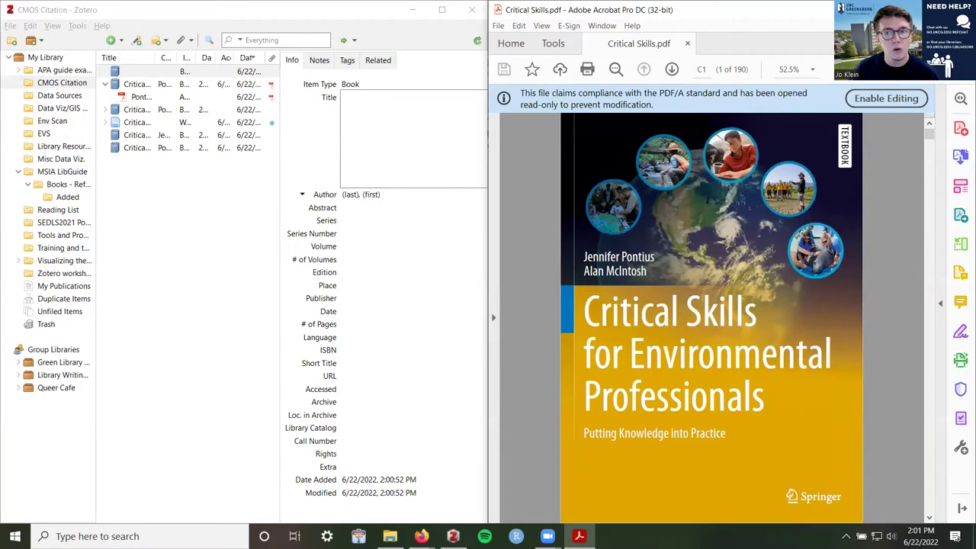
click(889, 9)
click(785, 14)
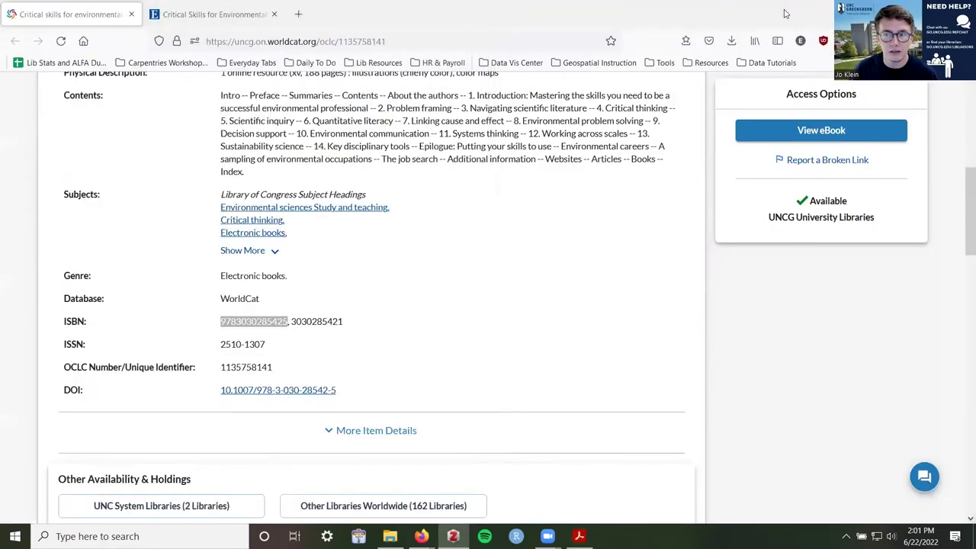
key(super+Right)
Examine the book's details in the catalog record and the title wording on the cover in the EBSCO reader
scroll(806, 263, up, 5)
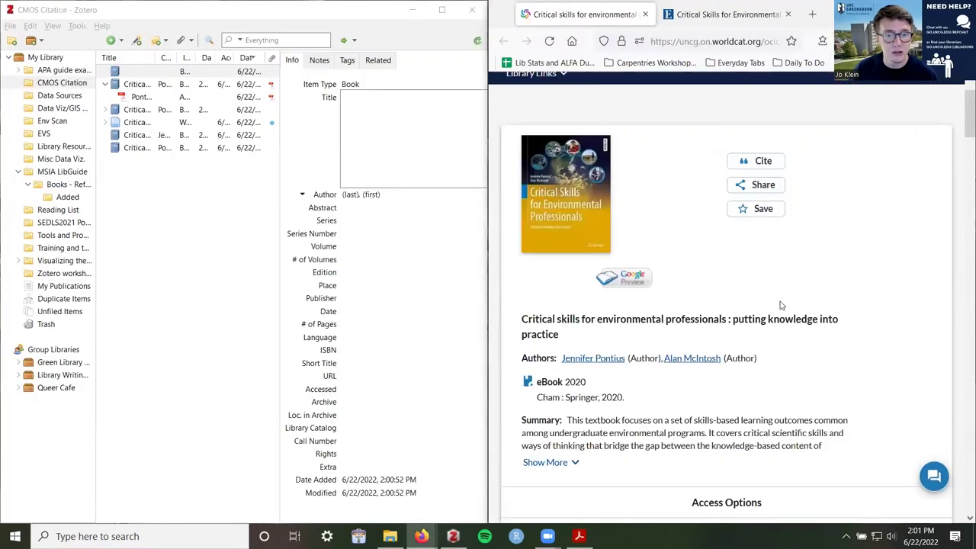
scroll(738, 351, down, 5)
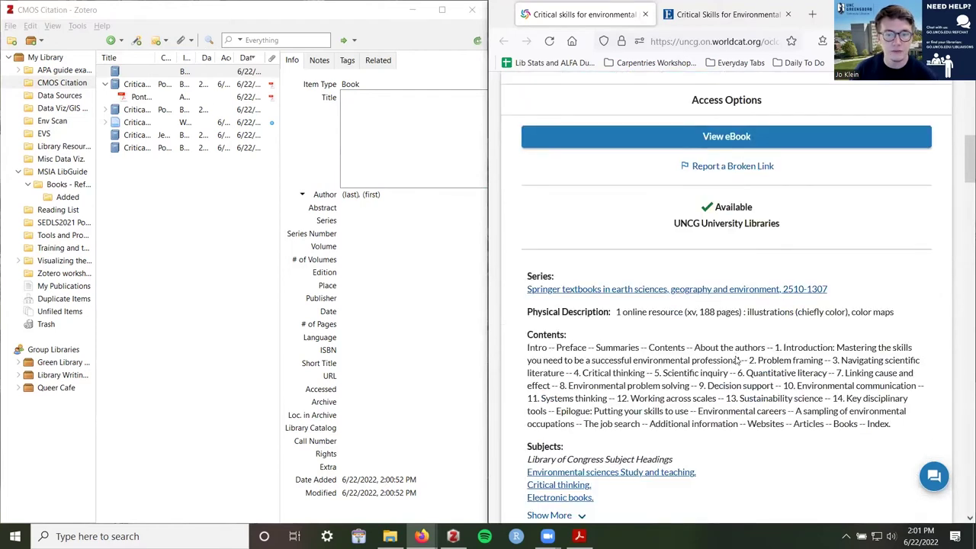
scroll(738, 358, down, 2)
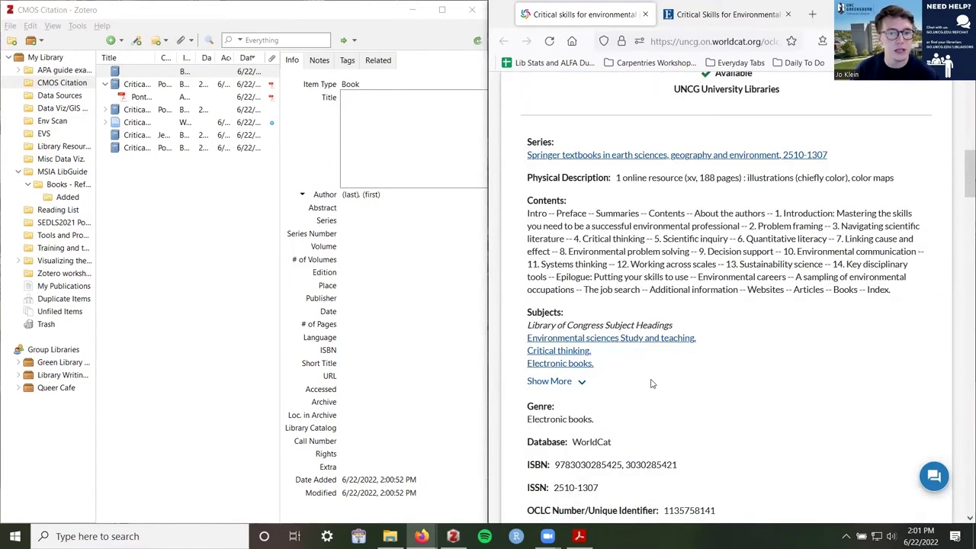
scroll(651, 384, up, 6)
click(724, 13)
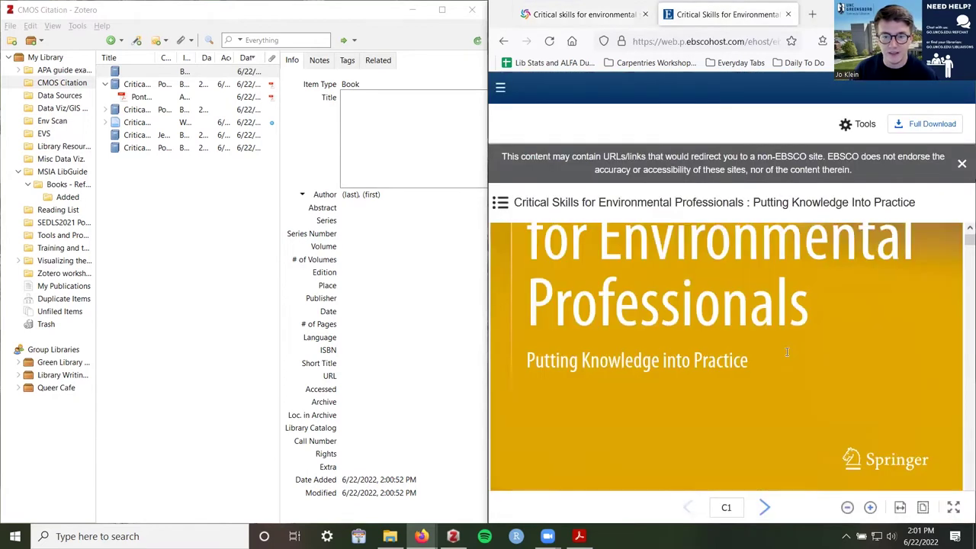
scroll(787, 352, down, 2)
scroll(786, 352, up, 5)
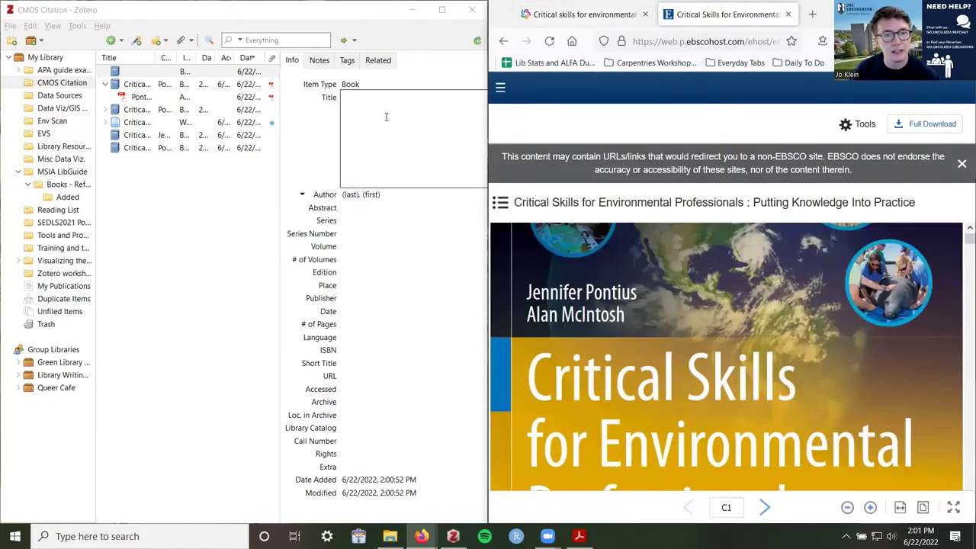
Enter "Critical Skills for Environmental Professionals: Putting Knowledge into Practice" as the new book item's title
click(386, 117)
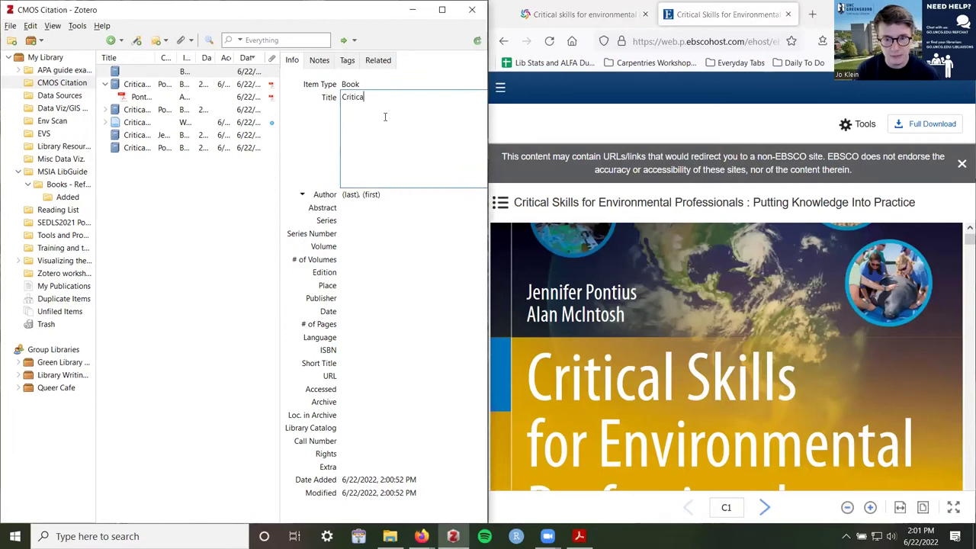
text(Critical Skills for Envrionemt)
key(BackSpace)
key(BackSpace)
key(BackSpace)
text(mental Professiona)
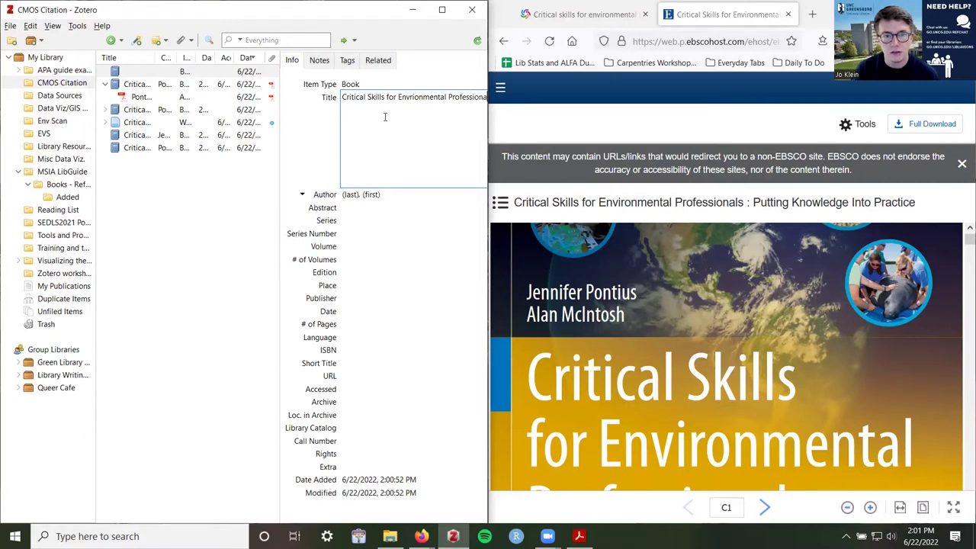
text(ls:)
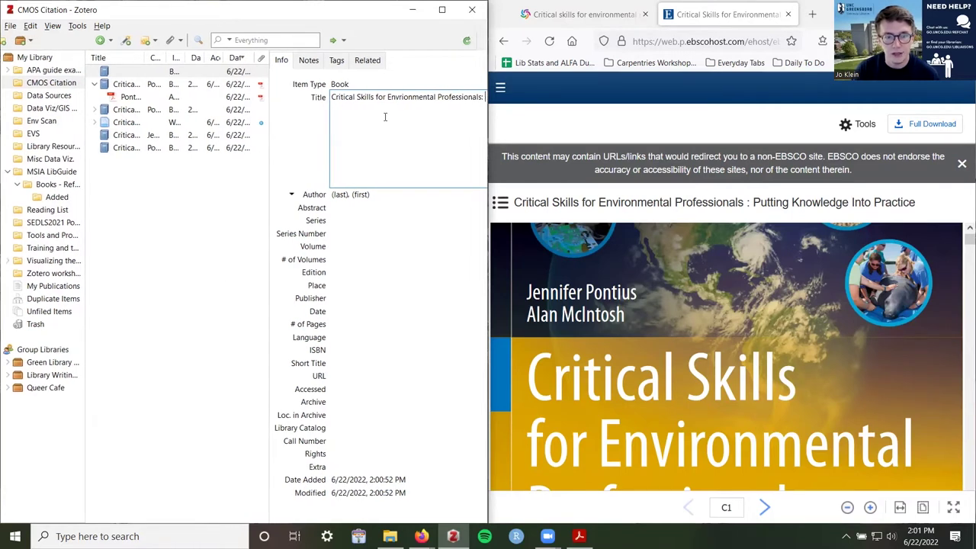
text( Putting Know)
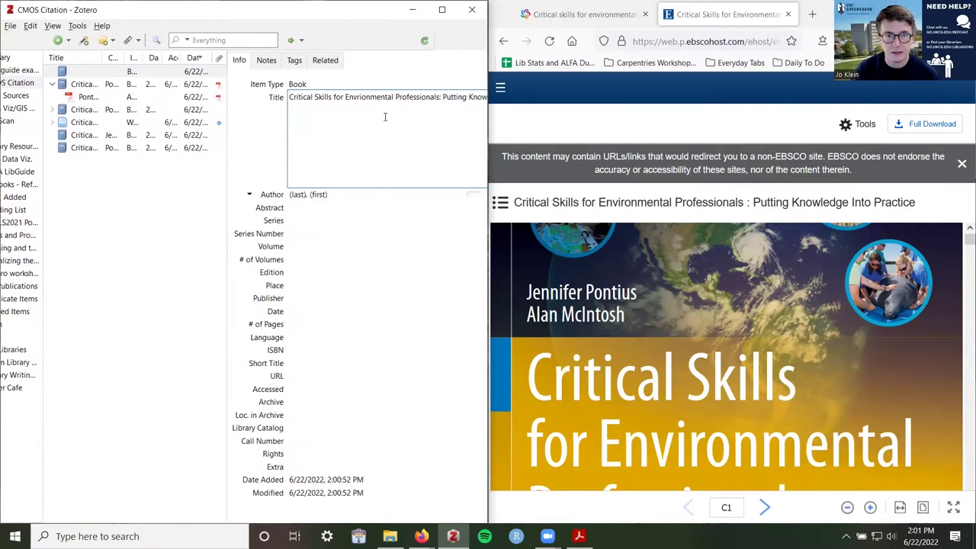
text(ledge into Practice)
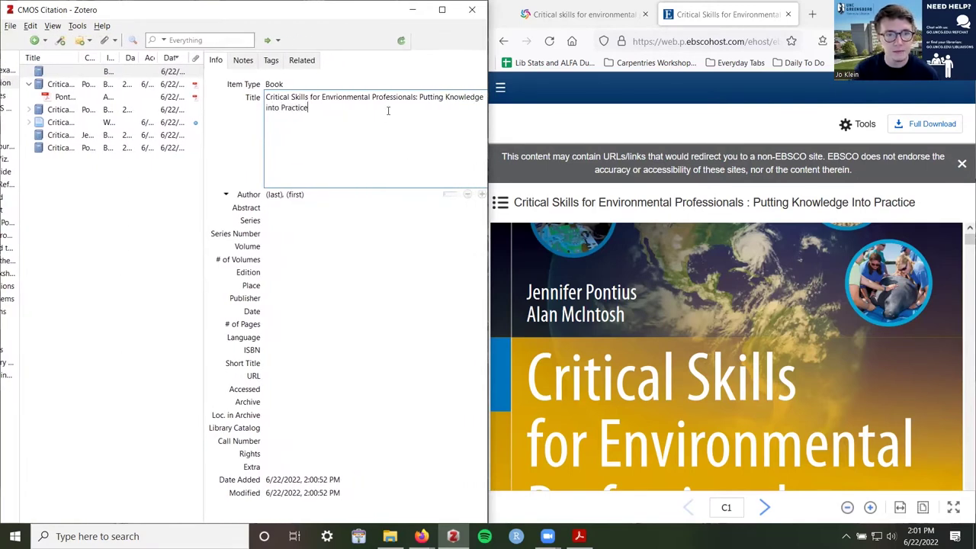
key(Right)
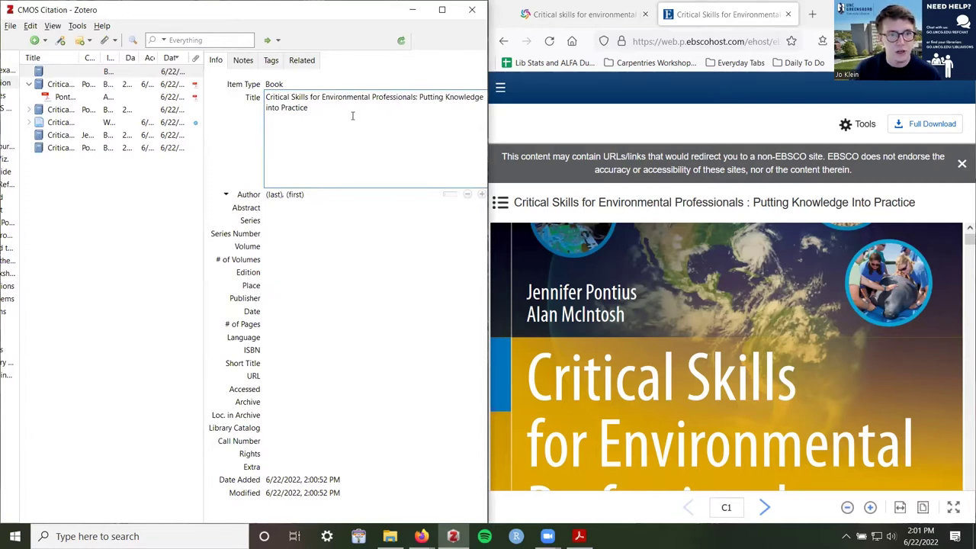
Try capitalizing "Into" in the title, check that word on the book's cover, and restore the lowercase "into"
drag(274, 111, 265, 110)
click(310, 111)
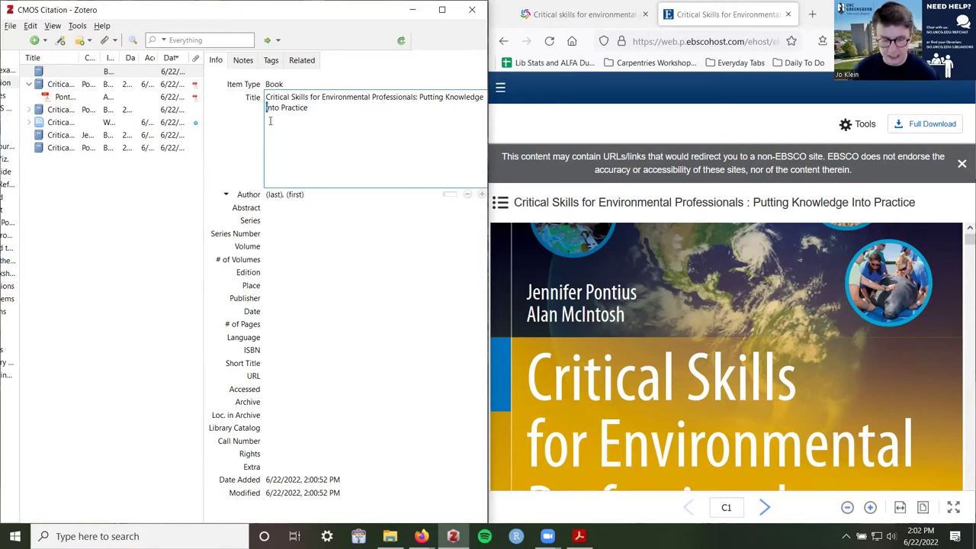
scroll(758, 371, down, 2)
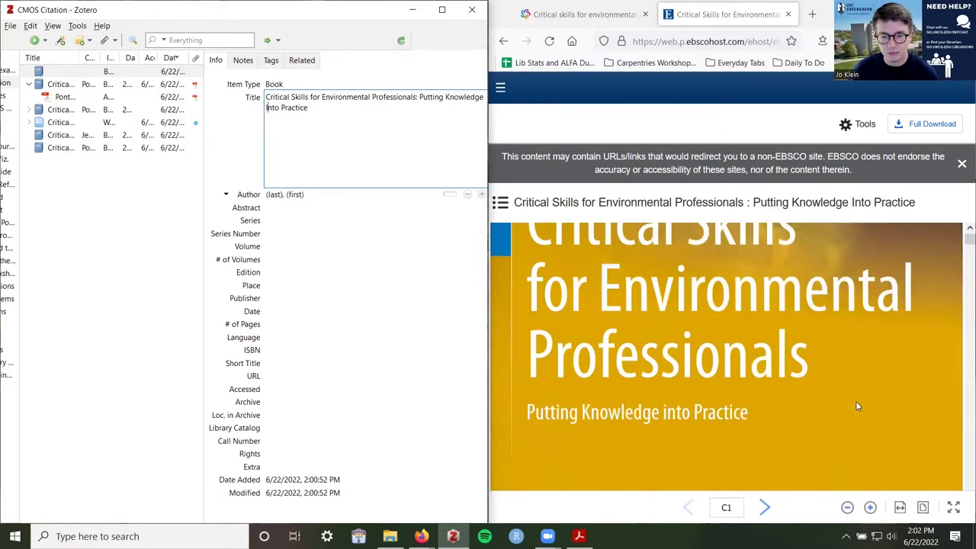
double_click(669, 421)
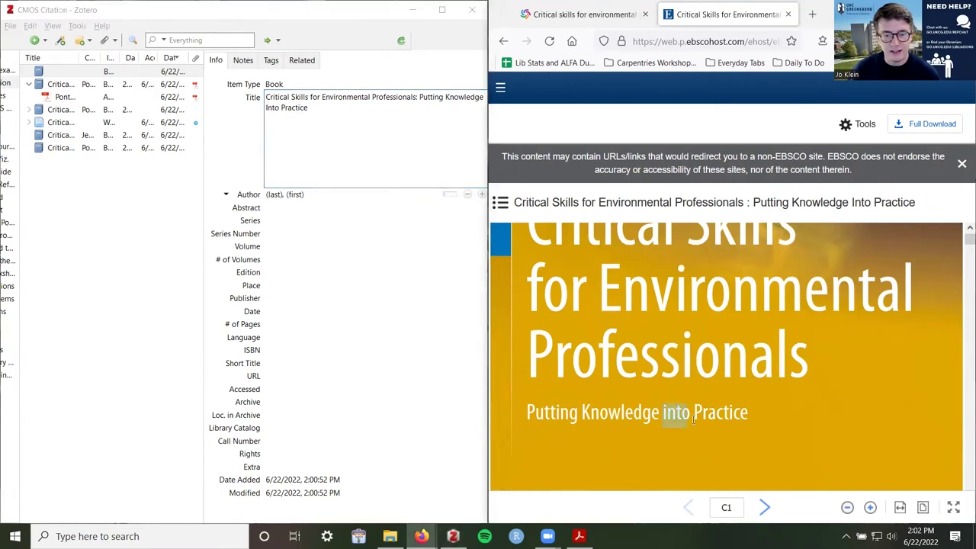
click(266, 107)
key(Delete)
text(i)
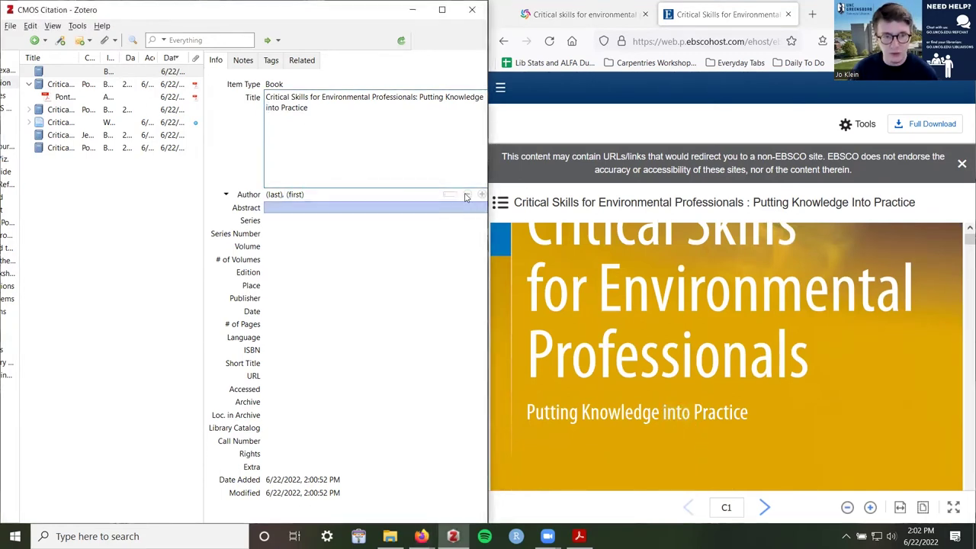
Compare the title's punctuation with the cover, re-enter the colon directly after "Professionals", and save the title
scroll(793, 282, up, 3)
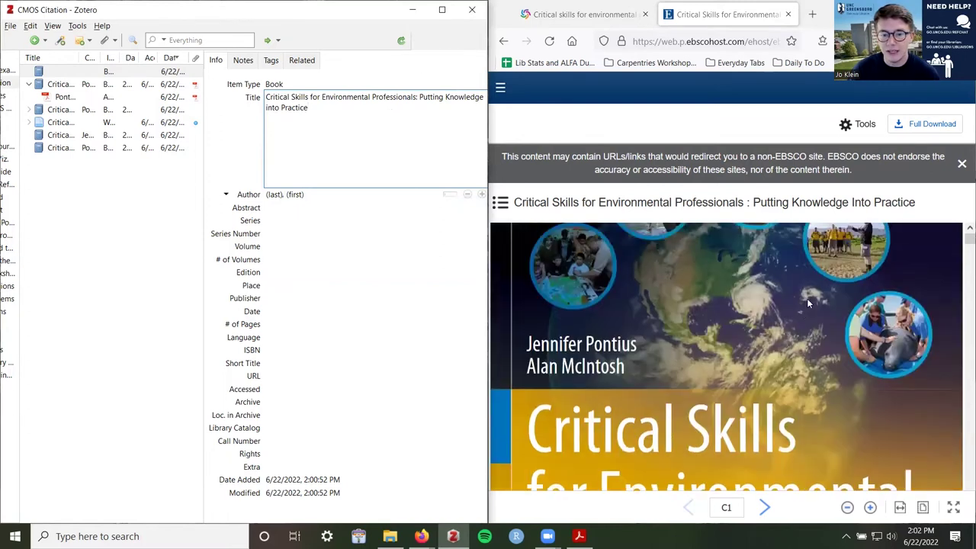
scroll(807, 298, down, 2)
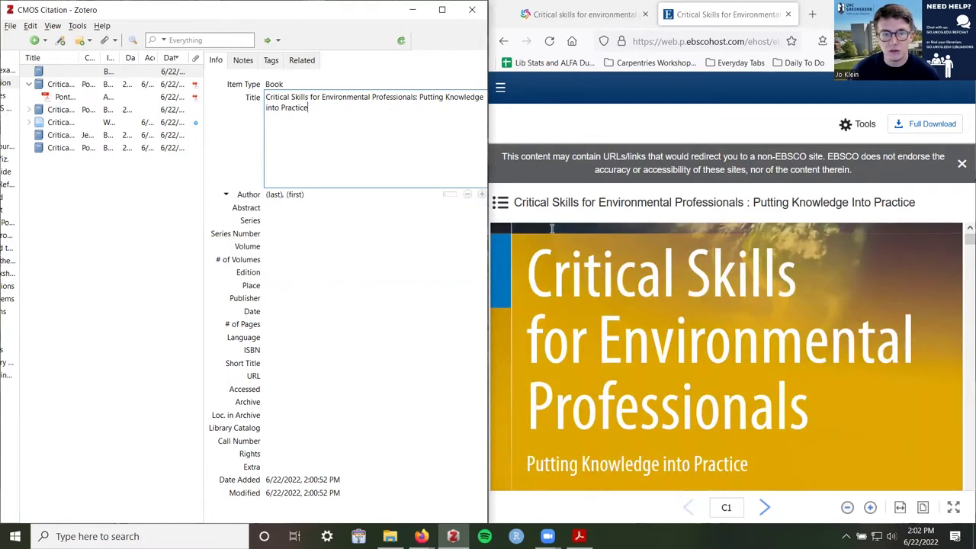
drag(418, 97, 412, 98)
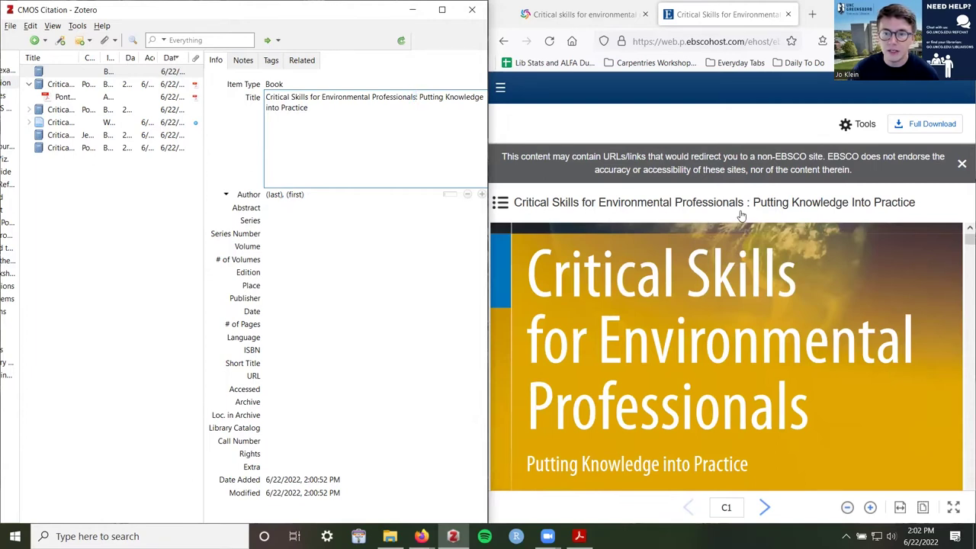
text(:)
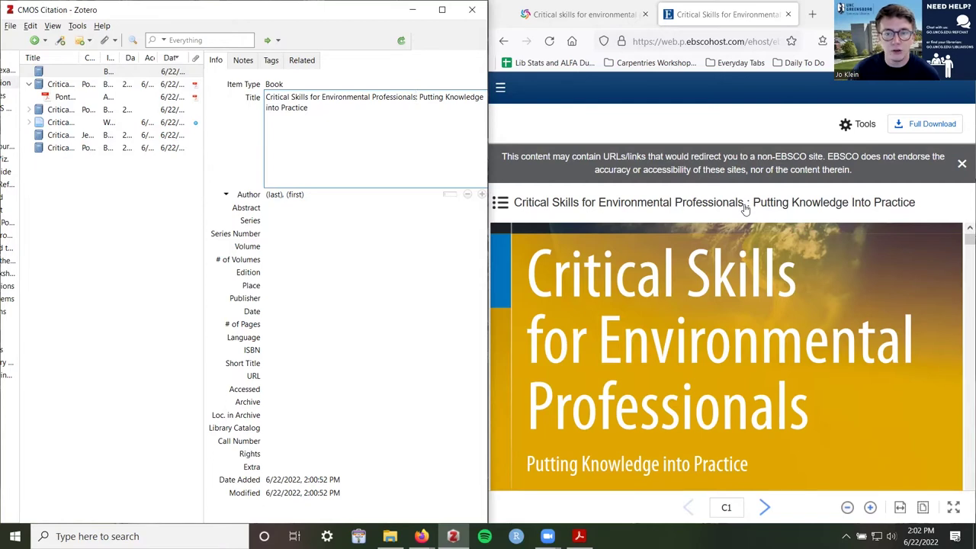
text(:)
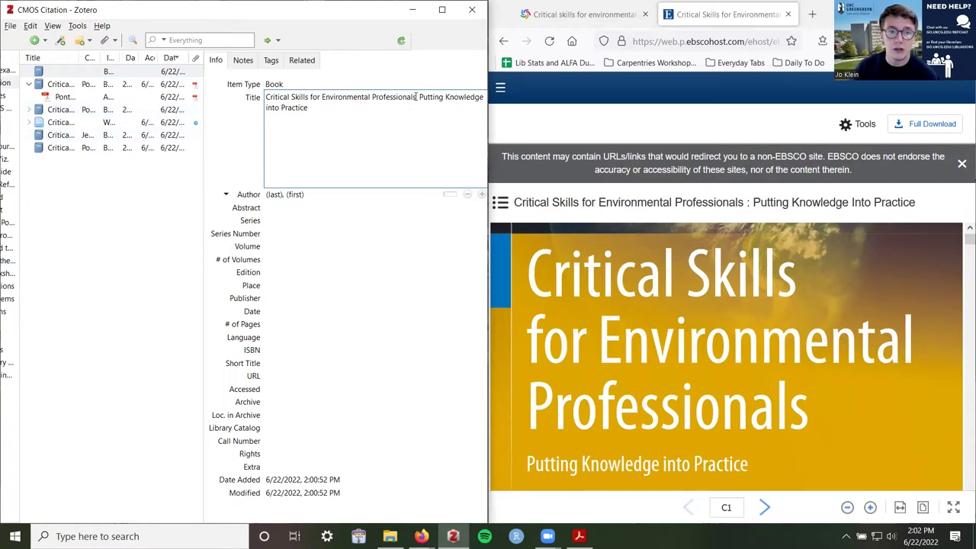
text(:)
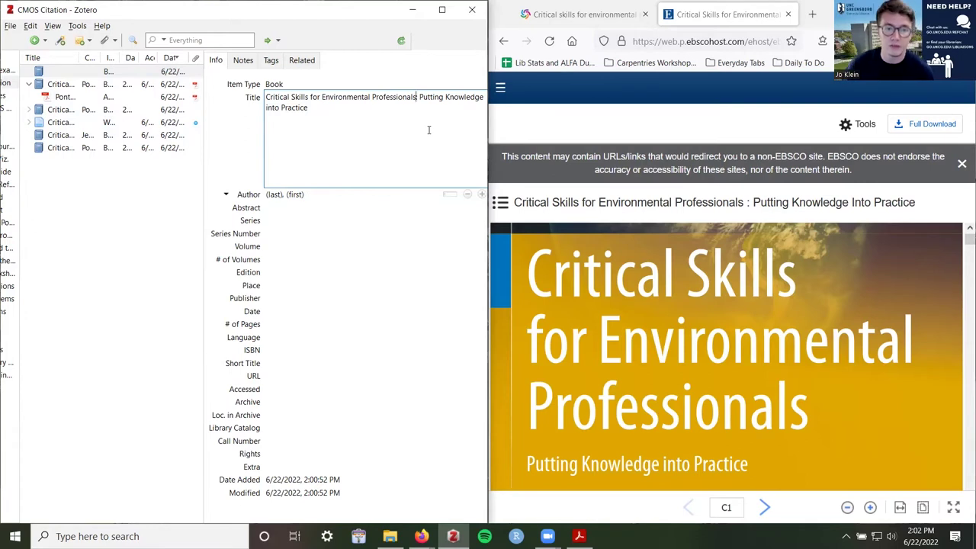
key(ctrl+a)
click(328, 118)
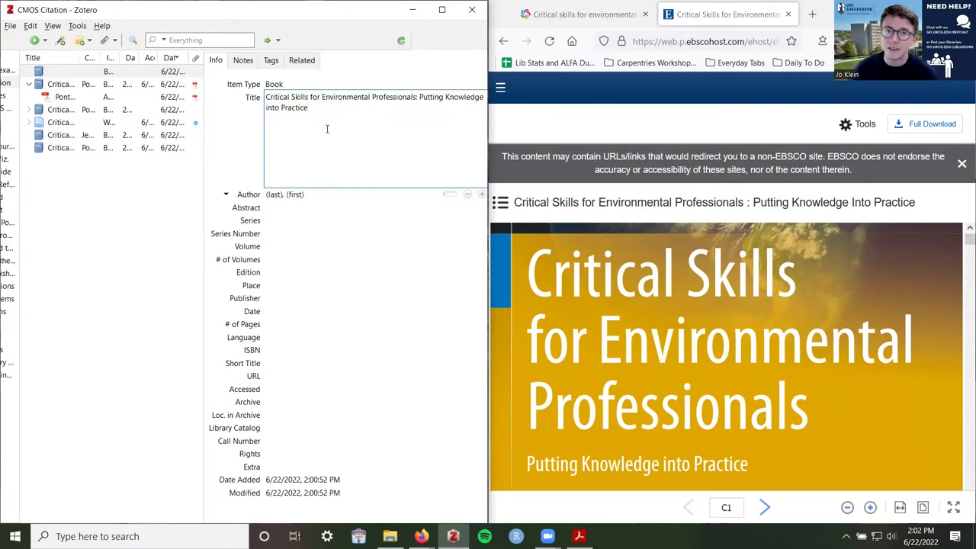
click(245, 136)
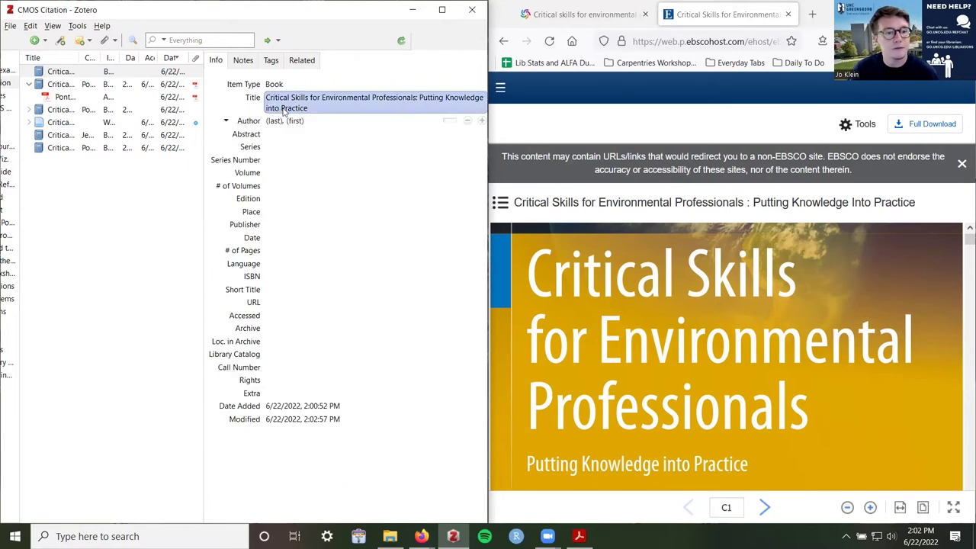
Convert the manually entered book item's title to sentence case and back to title case, leaving the author fields empty
right_click(364, 106)
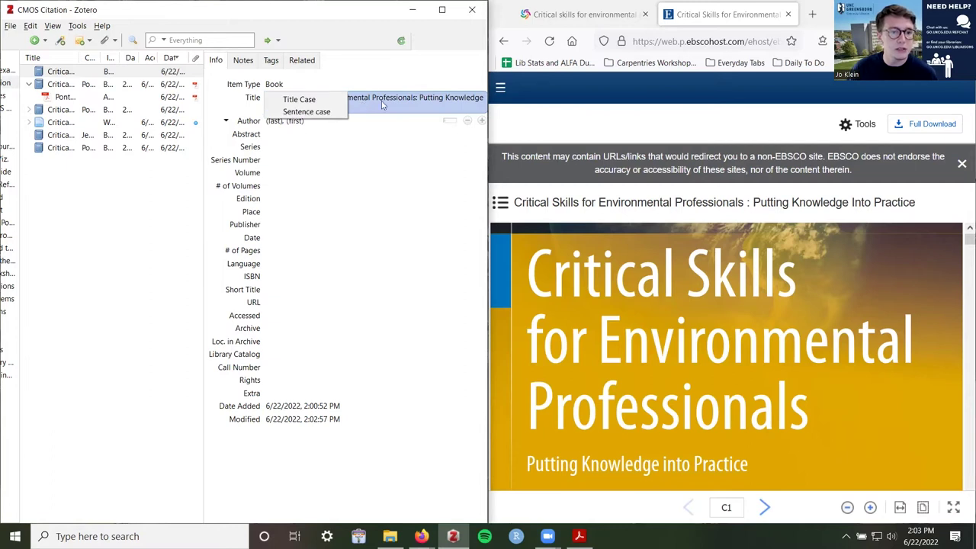
click(307, 114)
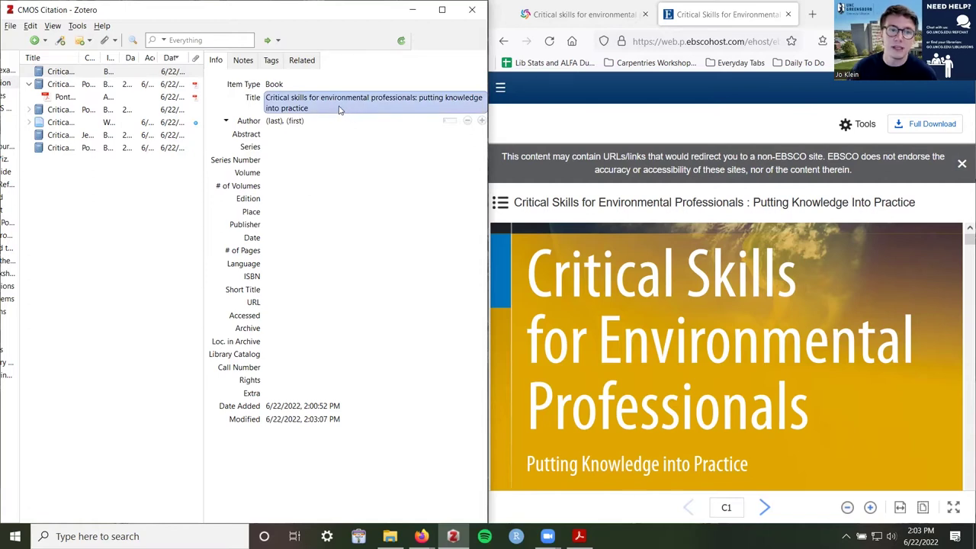
right_click(340, 110)
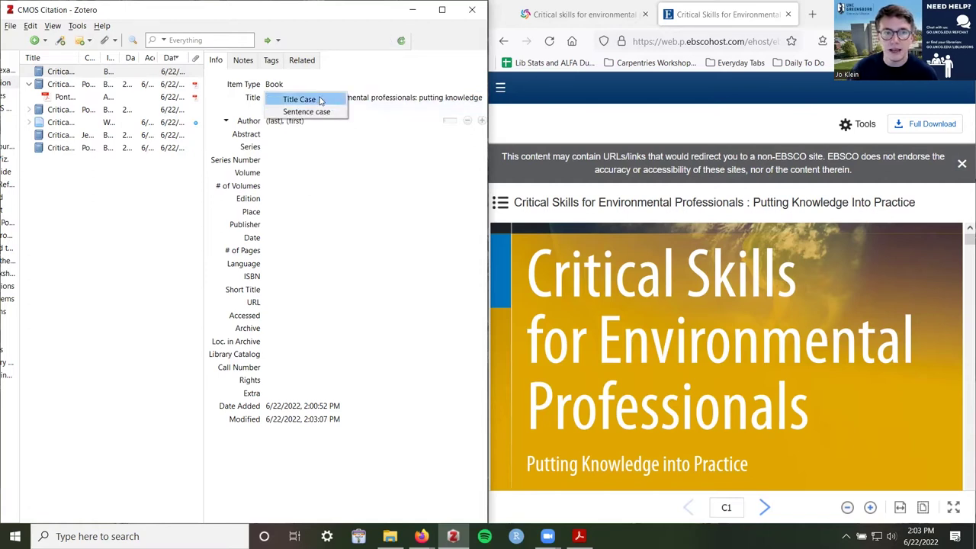
click(319, 99)
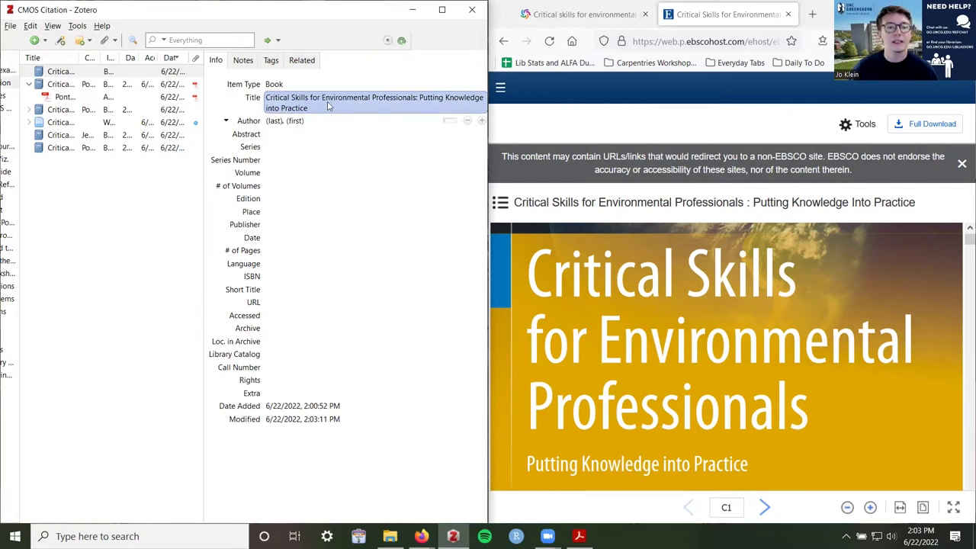
right_click(327, 105)
click(323, 100)
click(296, 122)
key(Escape)
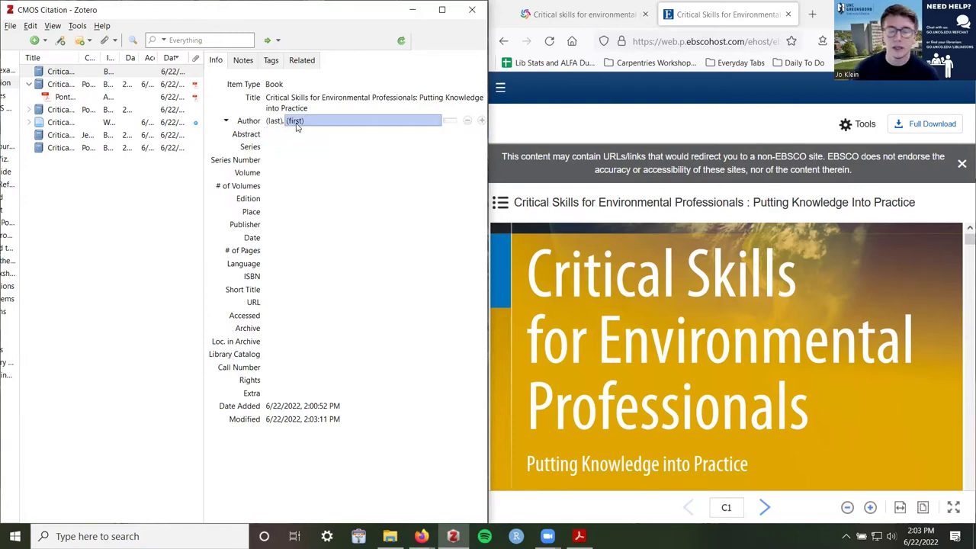
Maximize the Zotero window, then tidy its item list by widening the Title and Item Type columns and collapsing the item with the PDF
scroll(810, 319, down, 2)
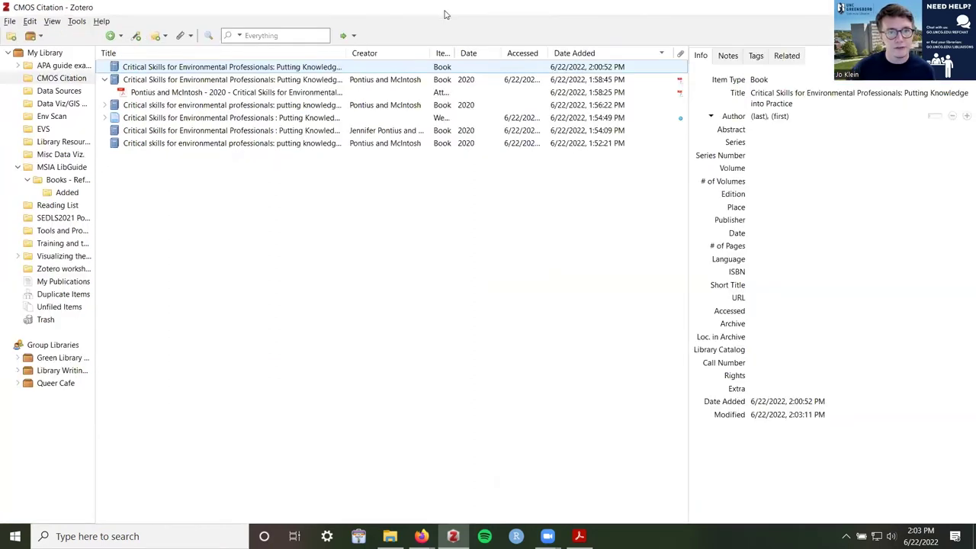
click(441, 9)
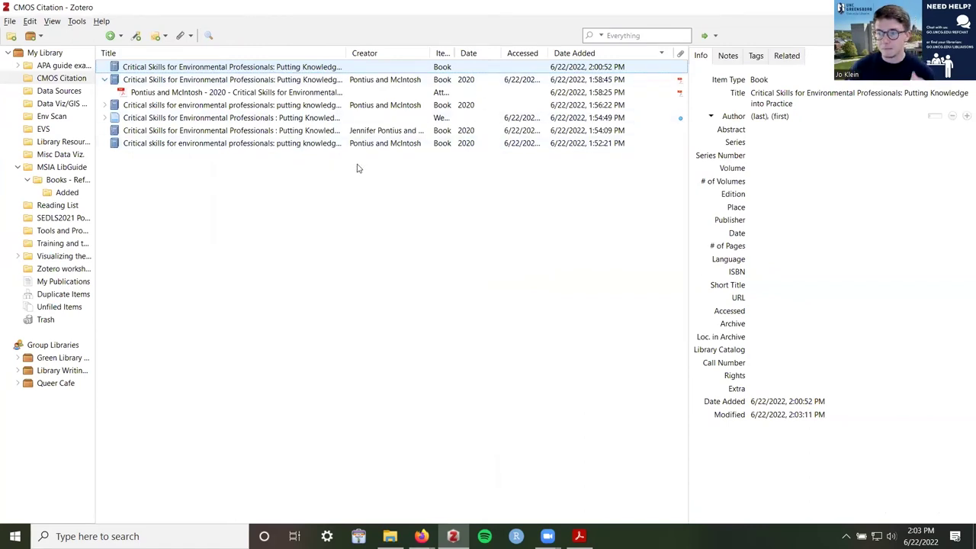
drag(344, 53, 374, 53)
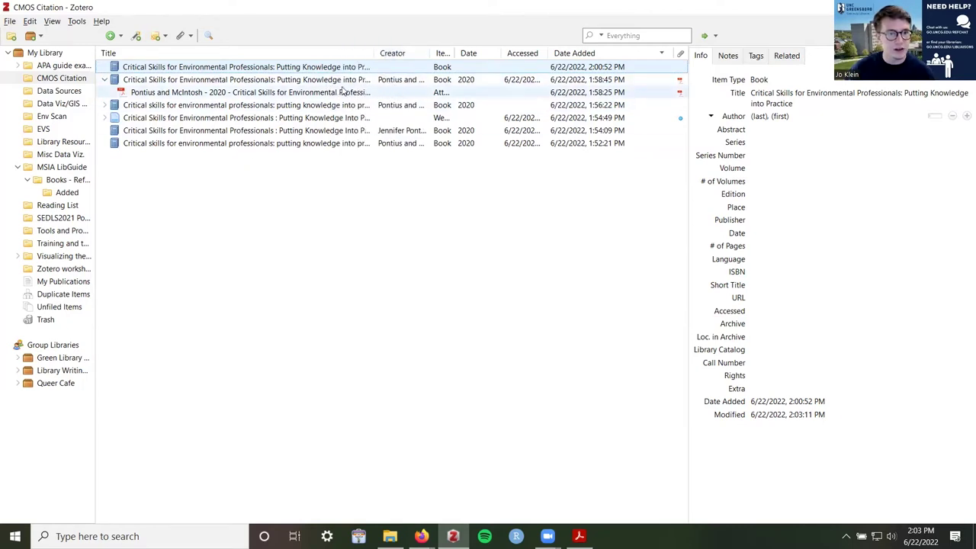
click(105, 79)
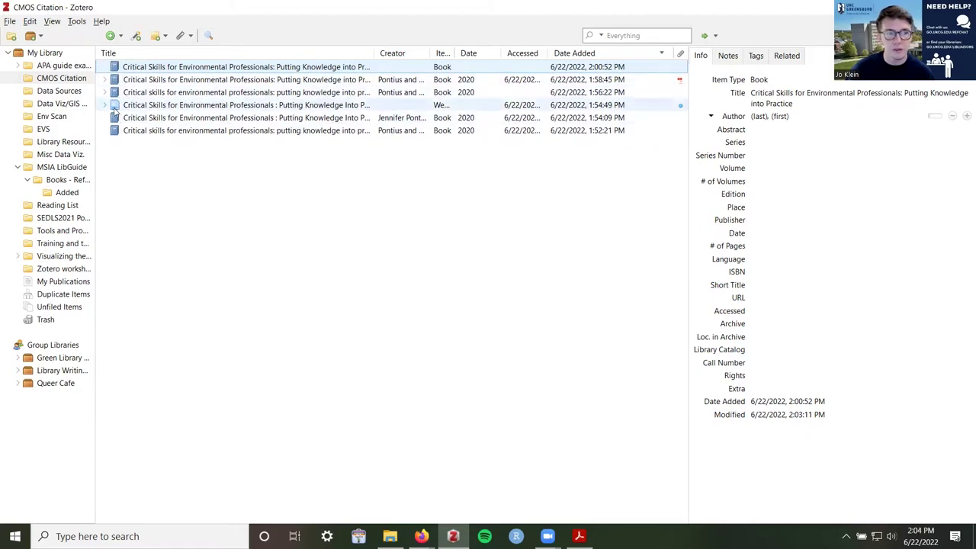
click(115, 107)
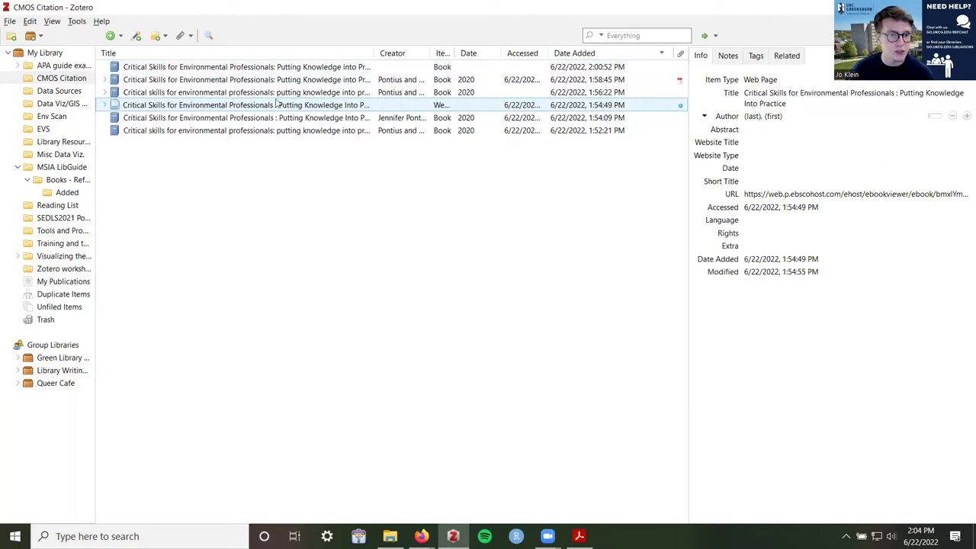
drag(482, 53, 462, 53)
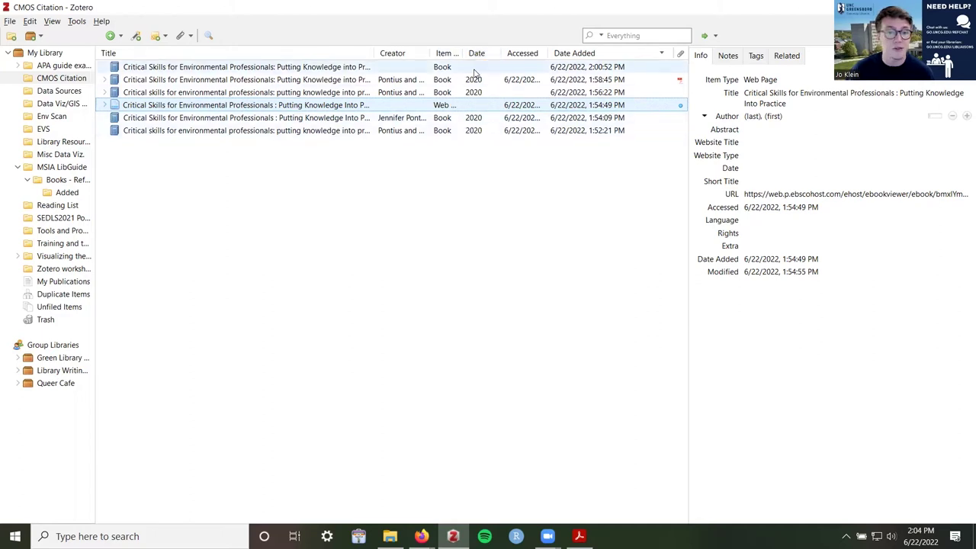
Compare the metadata of the items saved from the PDF, access page, reader and catalog, and check the catalog item's notes
click(266, 79)
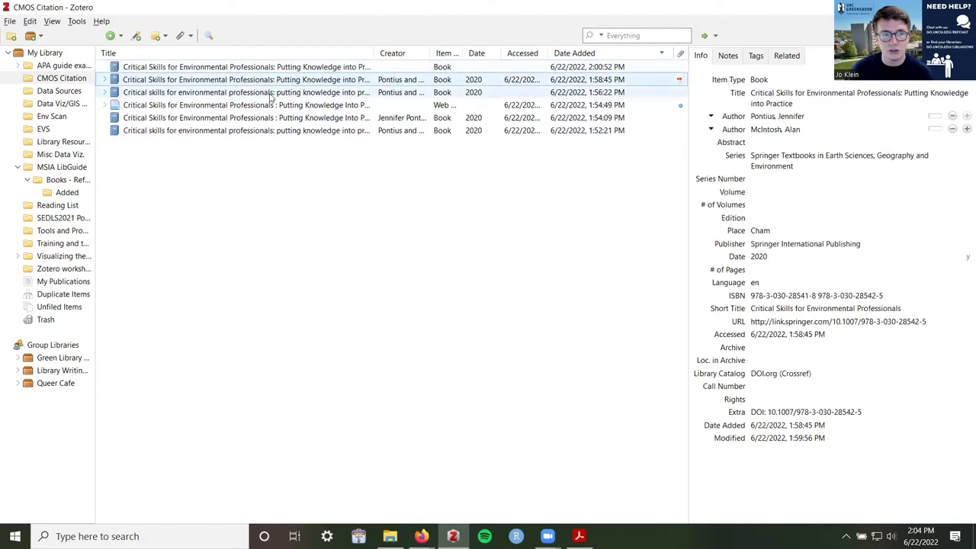
click(260, 118)
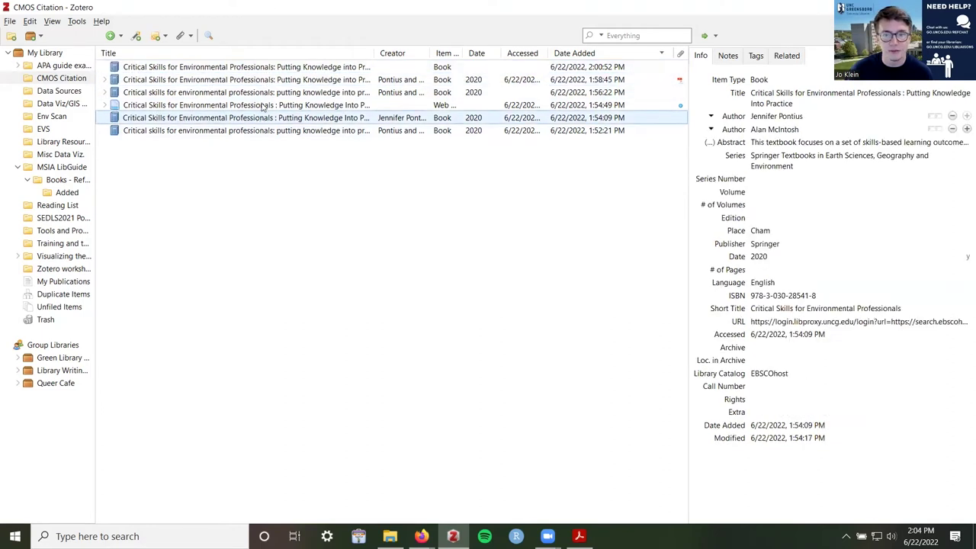
click(263, 105)
click(272, 130)
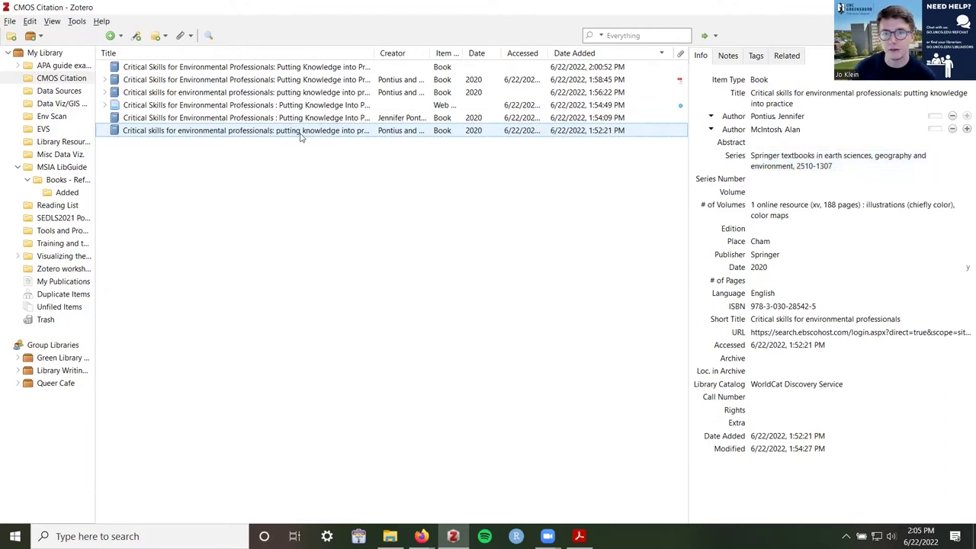
click(729, 61)
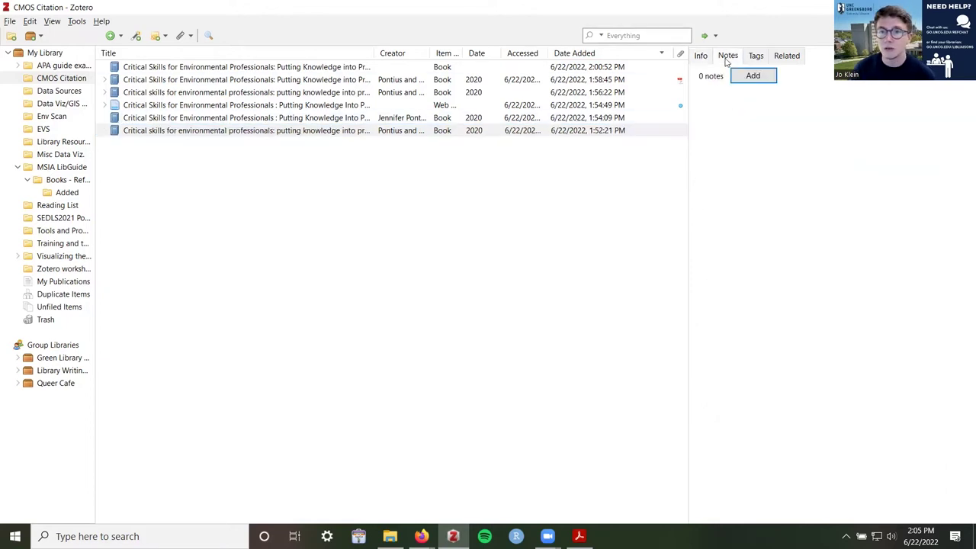
Duplicate the catalog item and view the related-items selection for the copy without adding any
right_click(376, 134)
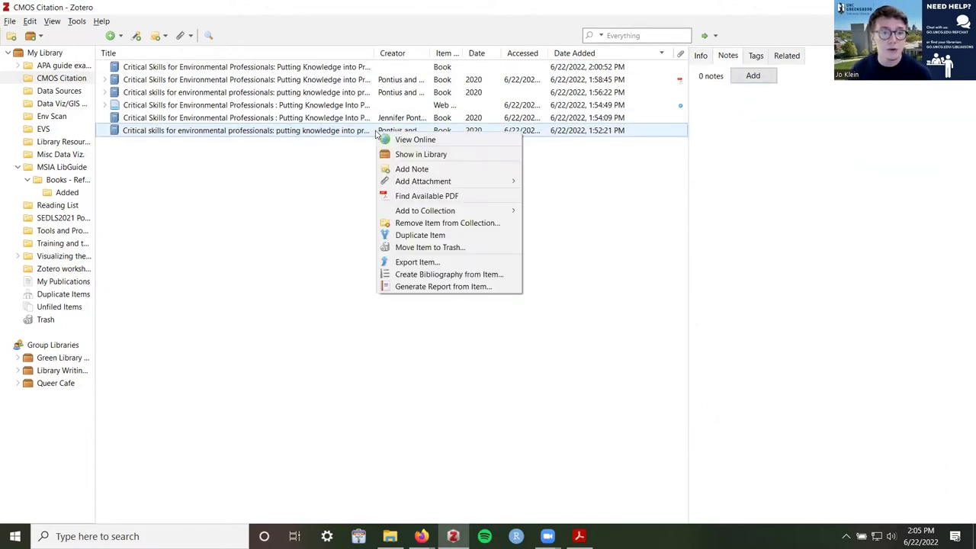
click(420, 234)
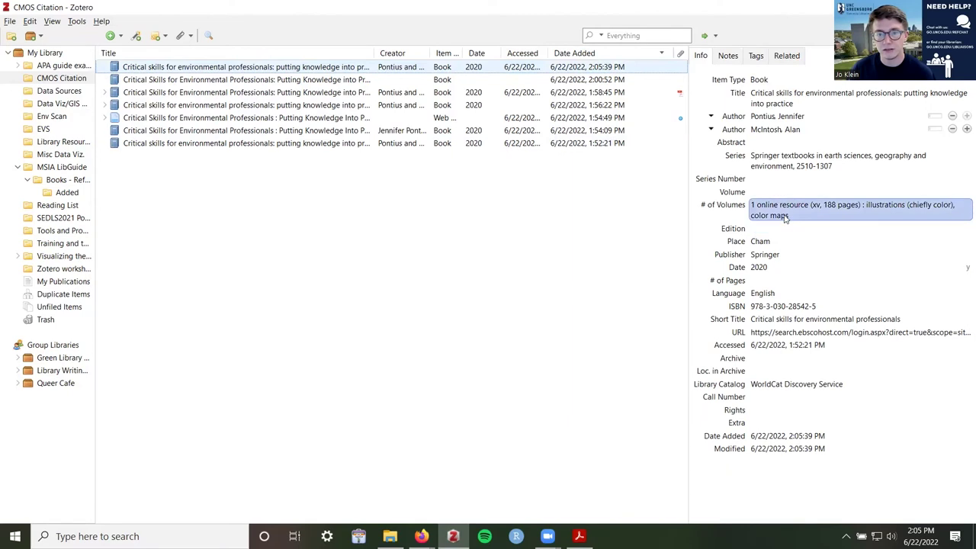
click(787, 56)
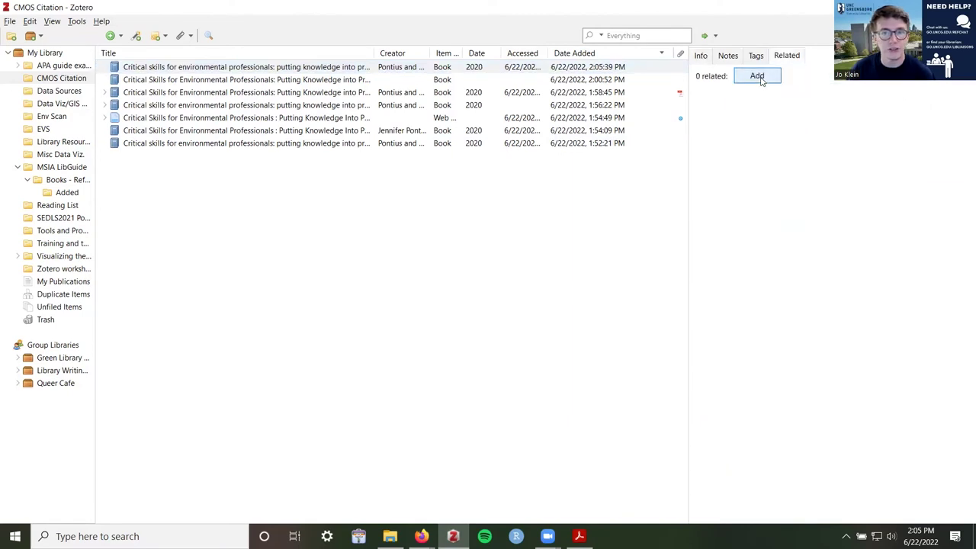
click(758, 77)
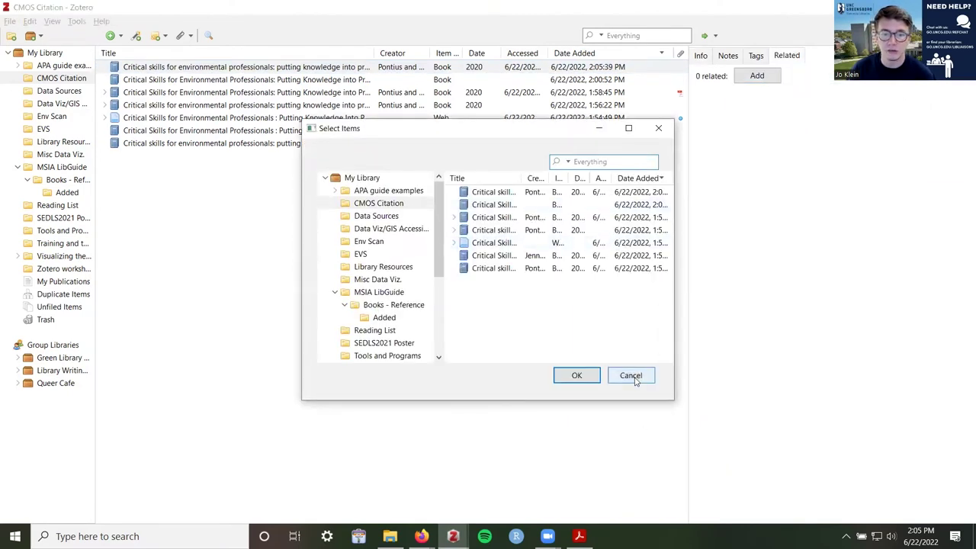
click(631, 375)
Move the duplicated catalog item to the Trash
right_click(354, 70)
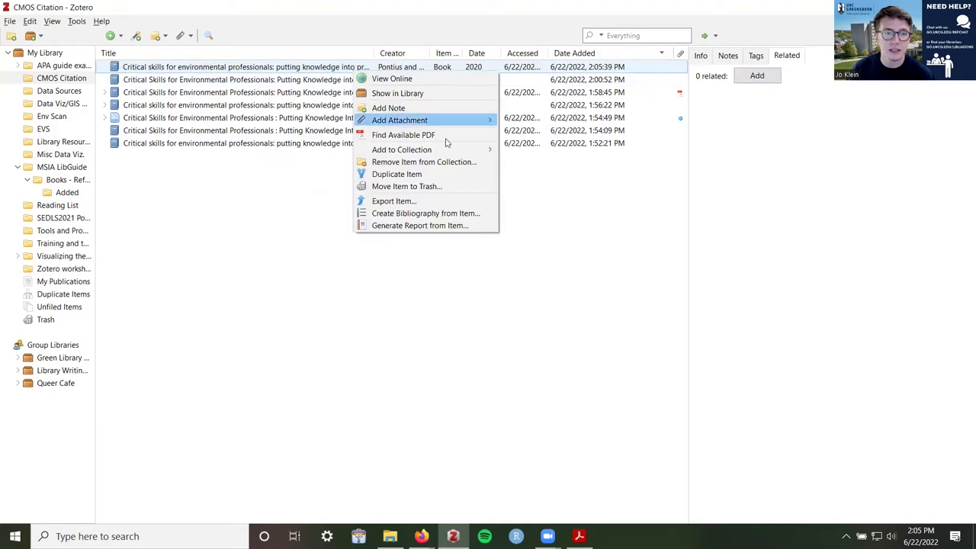
click(414, 188)
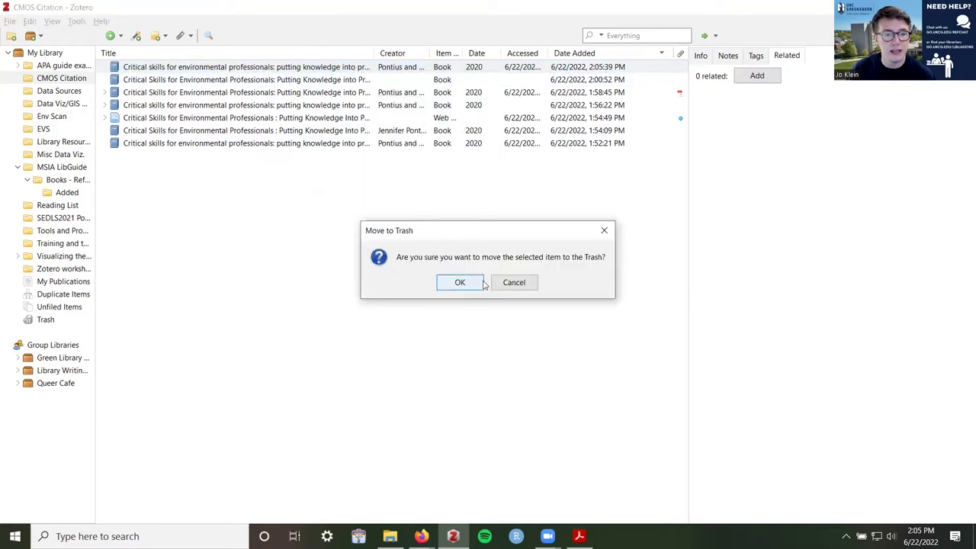
click(460, 282)
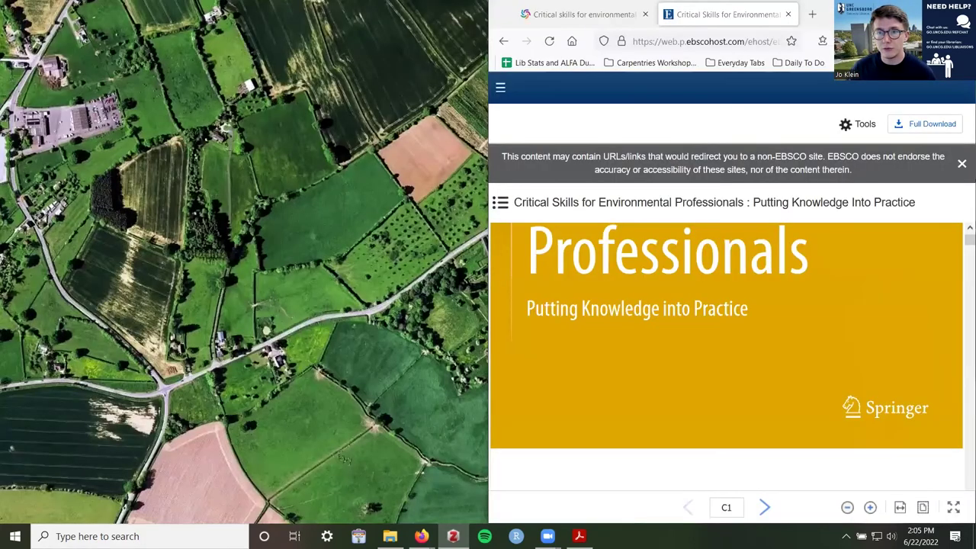
Switch to Firefox, maximize it, and open the citation guides at uncg.libguides.com/citation/ in a new tab
double_click(761, 28)
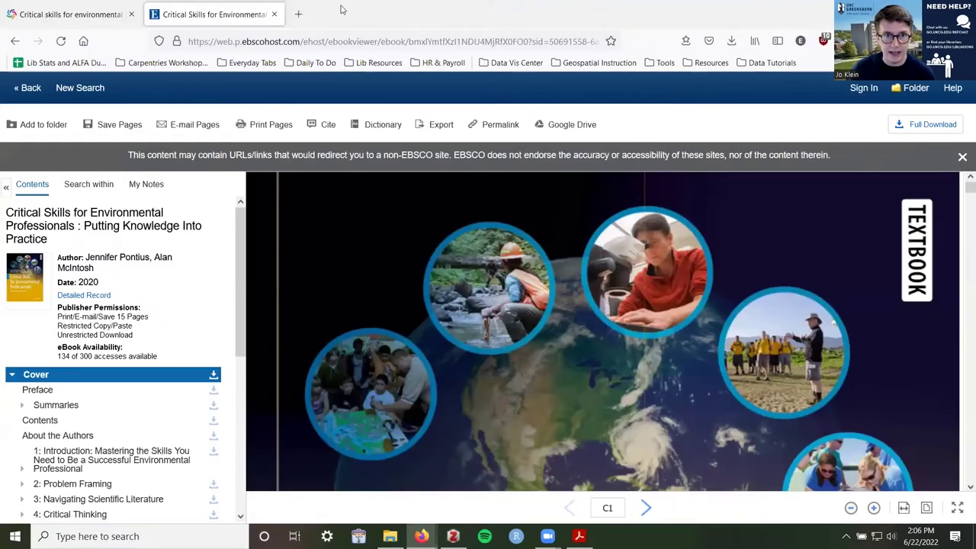
click(300, 14)
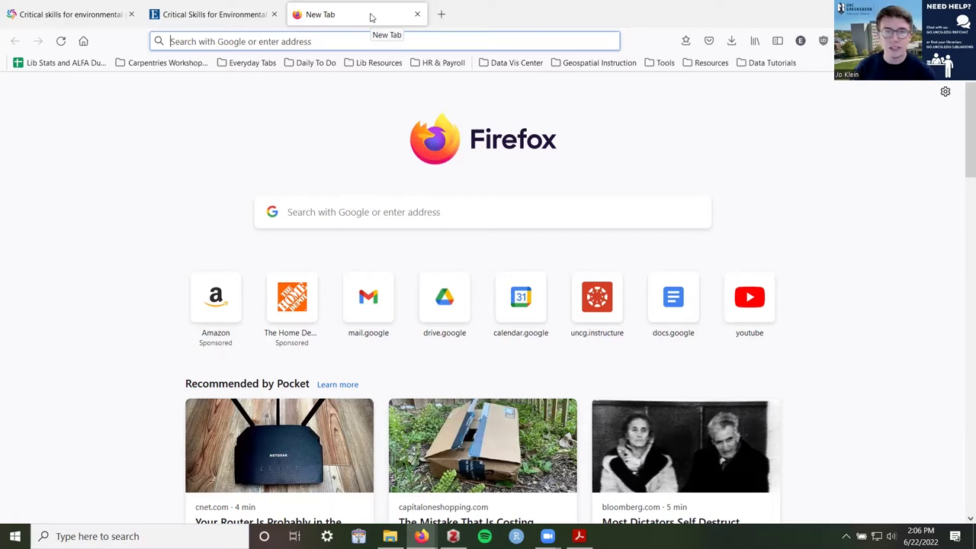
text(uncg)
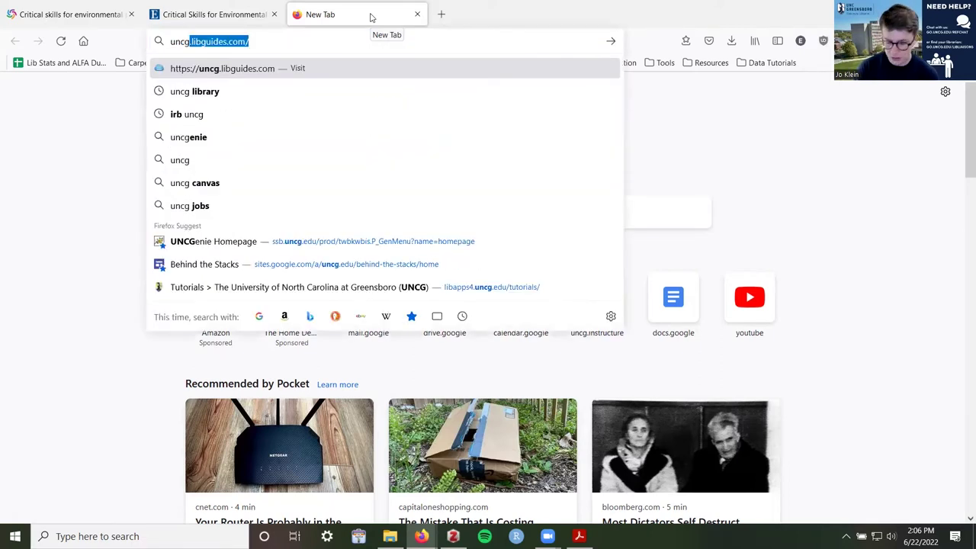
key(Right)
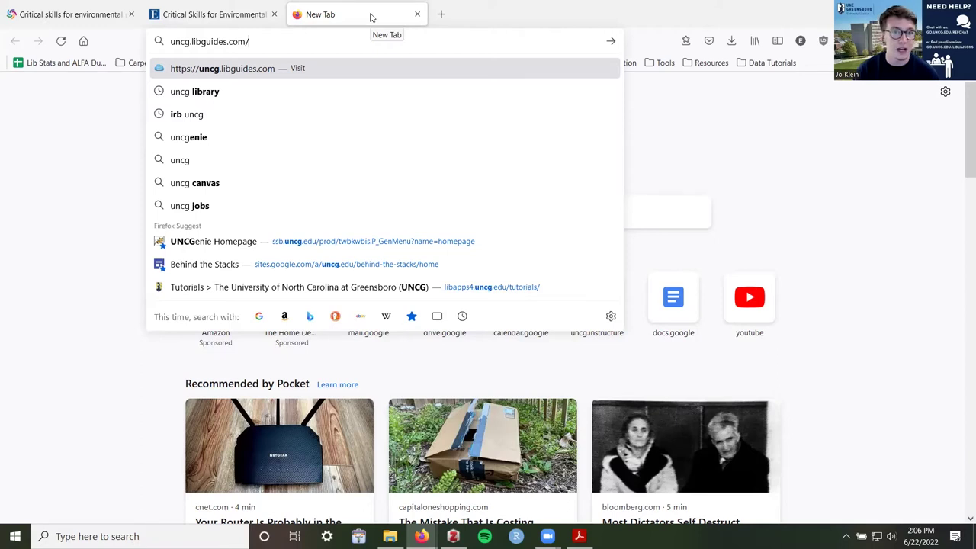
text(citation/)
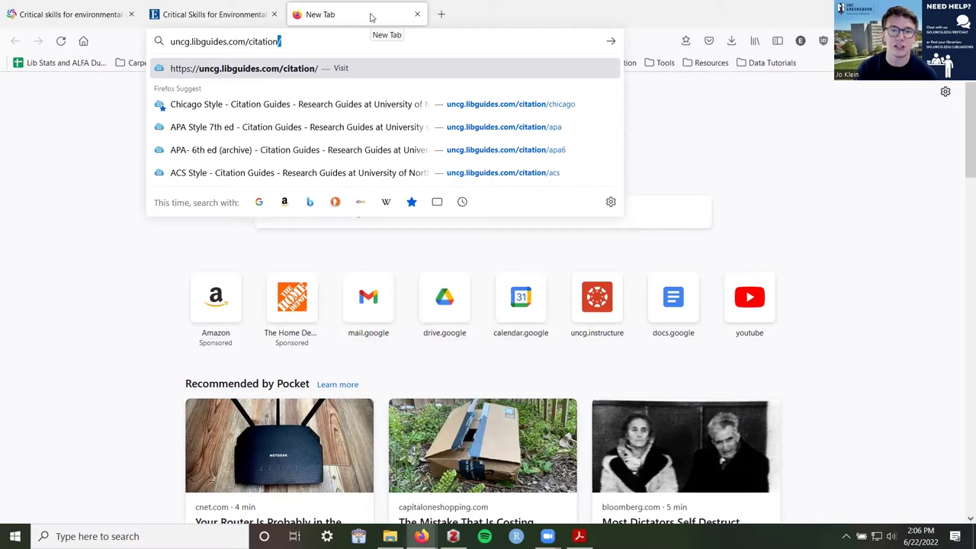
key(Return)
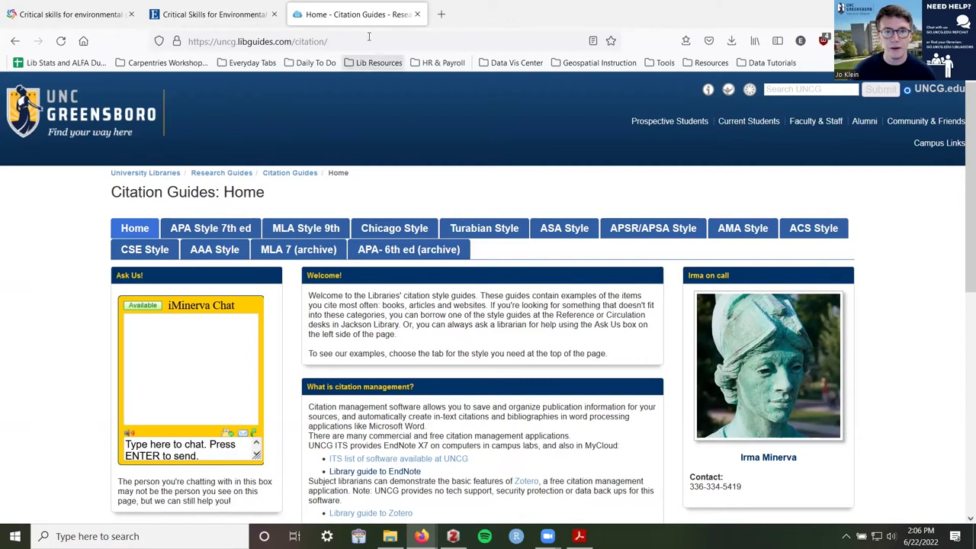
Open the GES Resources guide at uncg.libguides.com/ges/ in another new tab
click(441, 14)
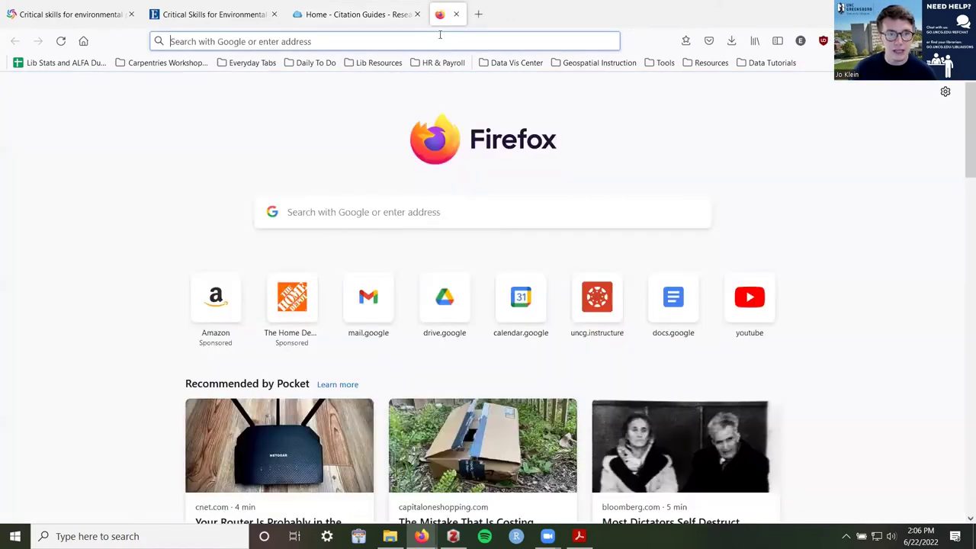
text(unc)
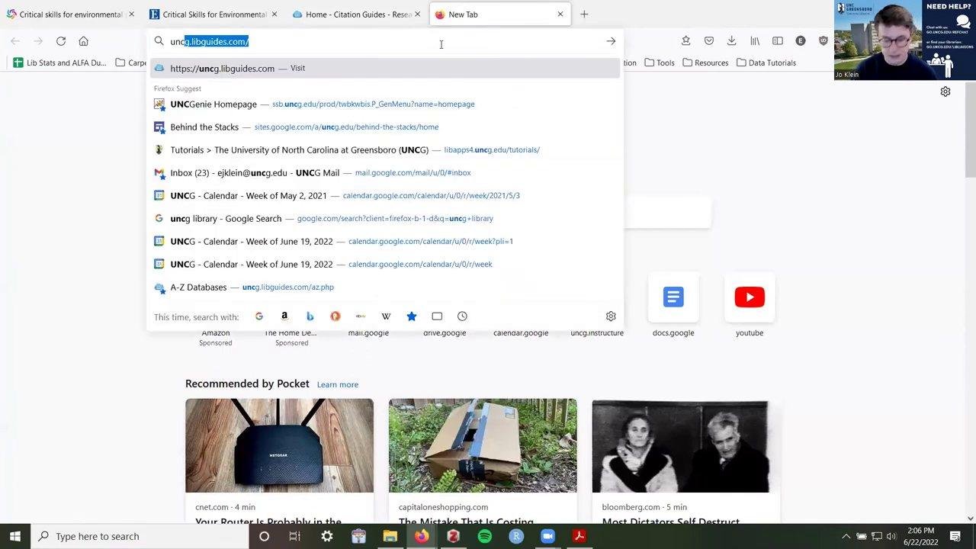
key(Right)
text(ges/)
key(Return)
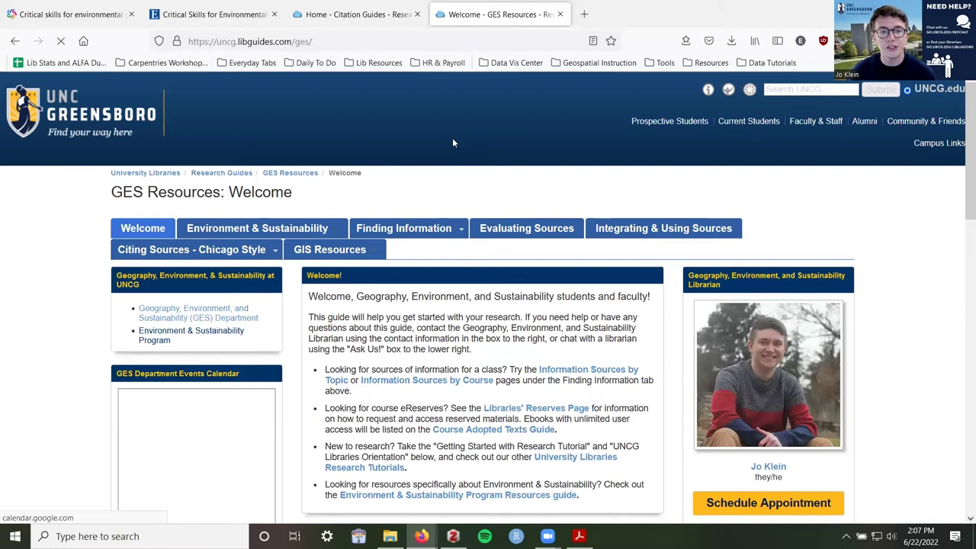
Replace "ges/" in the guide's address with "evs" and load the Environment & Sustainability Program Resources guide
click(377, 43)
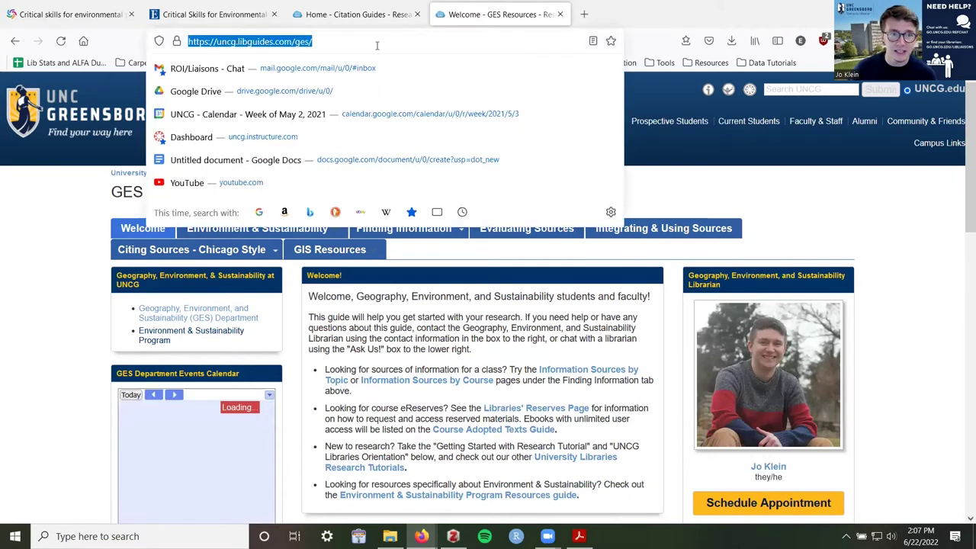
click(339, 43)
key(shift+Left)
key(shift+Left)
key(shift+Left)
key(shift+Left)
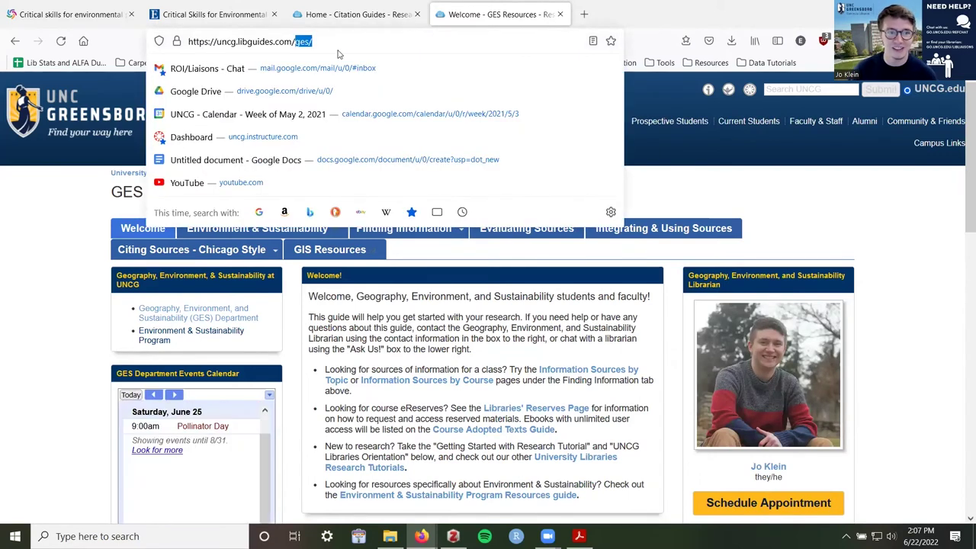
text(evs)
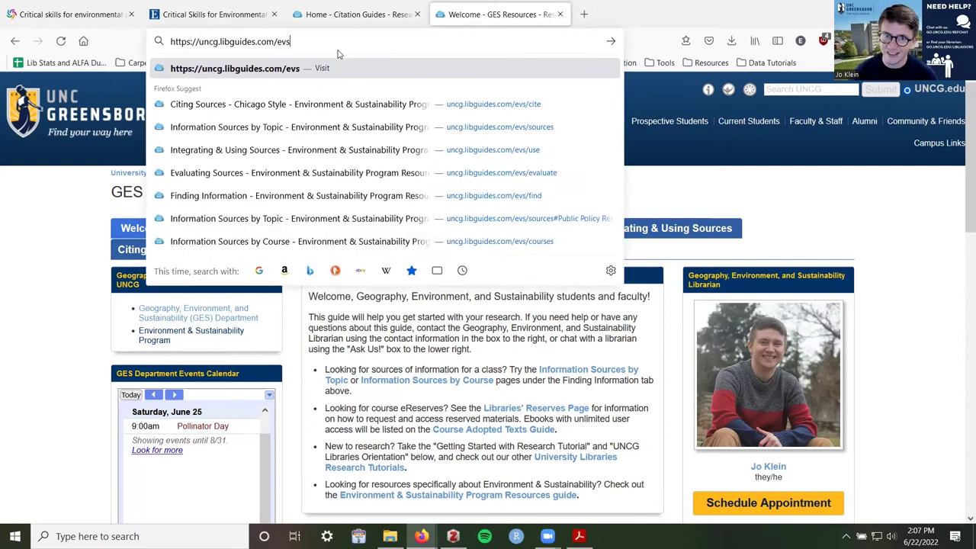
key(Return)
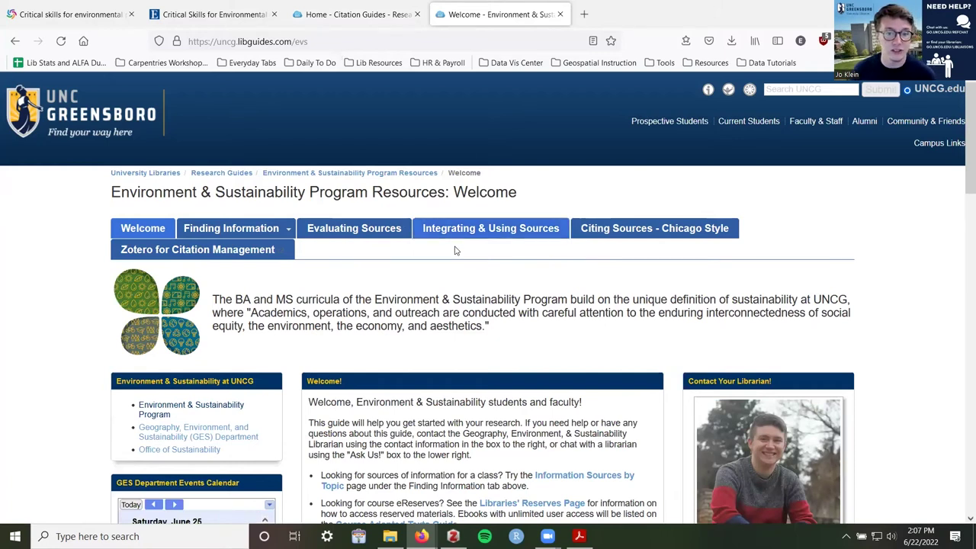
Open the Chicago citing page in the Environment & Sustainability guide and the Chicago Style page in the Citation Guides
mouse_move(292, 228)
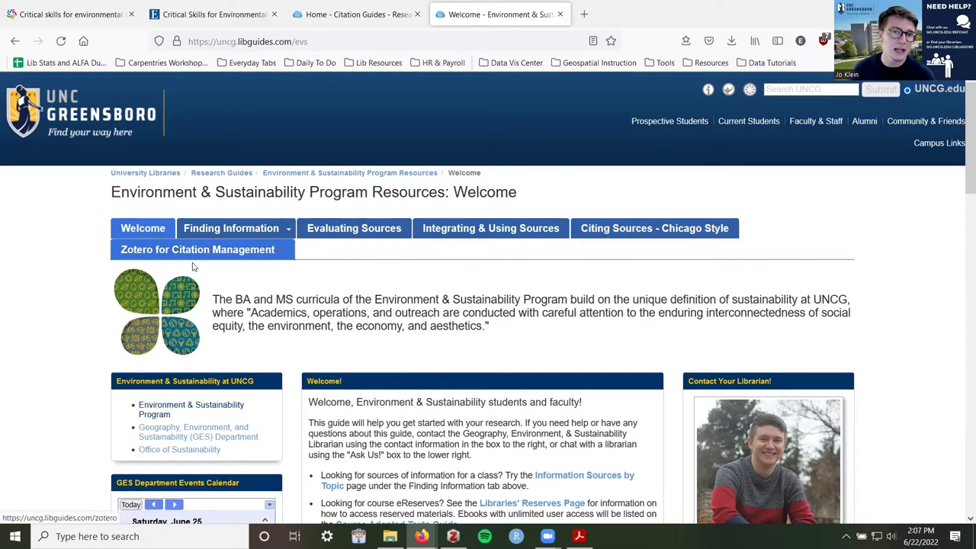
click(642, 235)
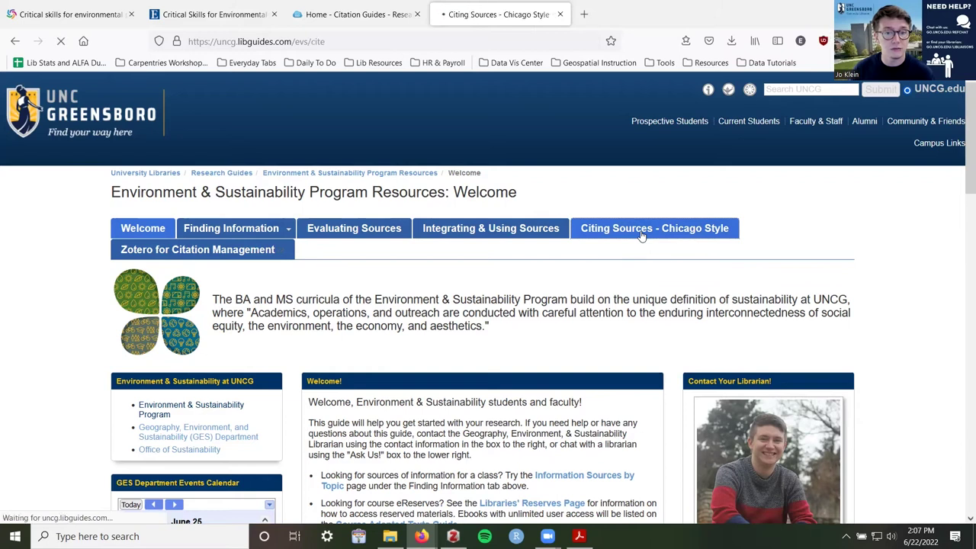
click(358, 17)
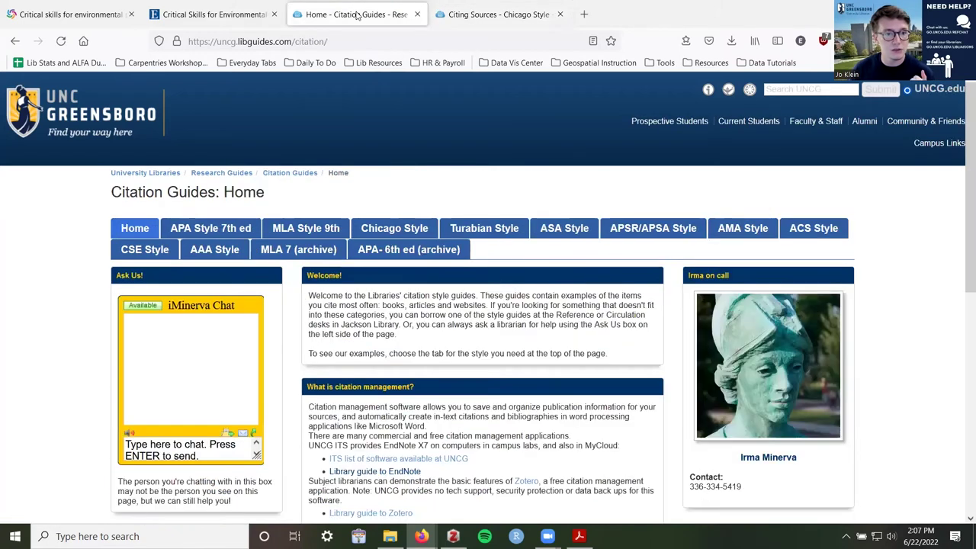
click(401, 229)
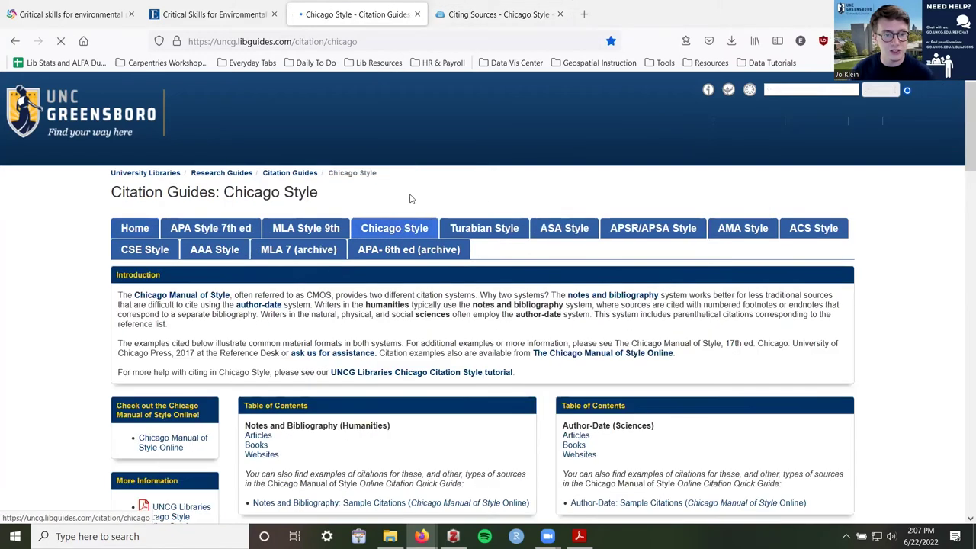
Compare the Chicago Style pages of the two guides, keeping only the Citation Guides version open
click(463, 15)
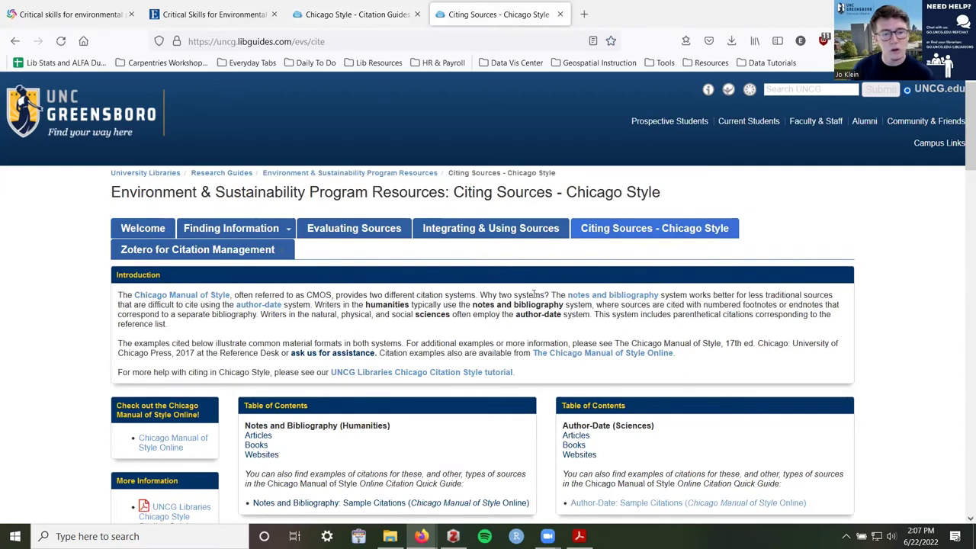
click(358, 16)
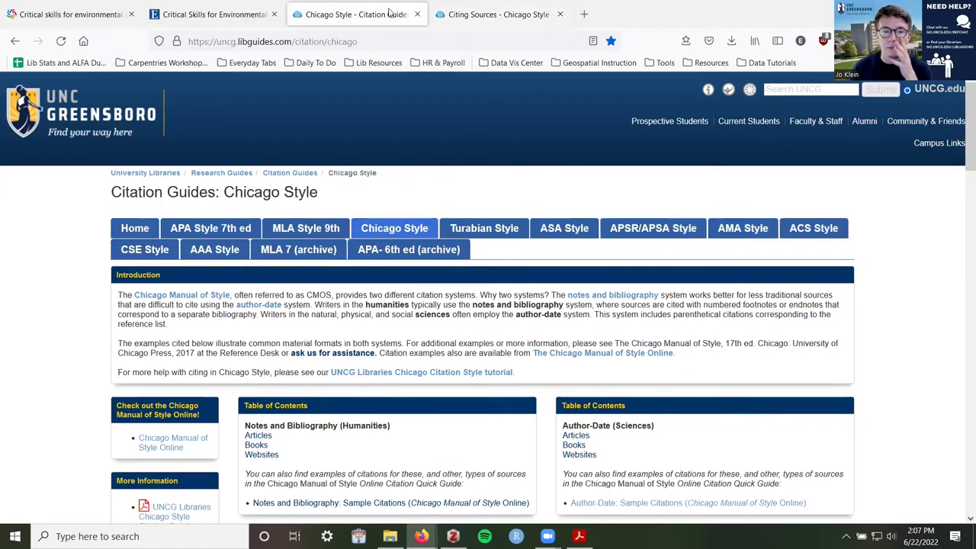
click(458, 17)
click(343, 42)
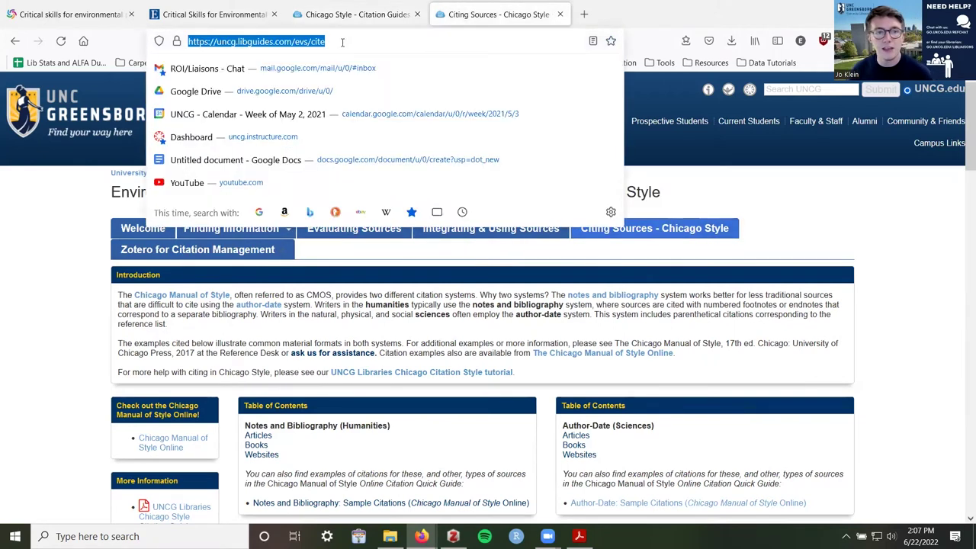
click(383, 12)
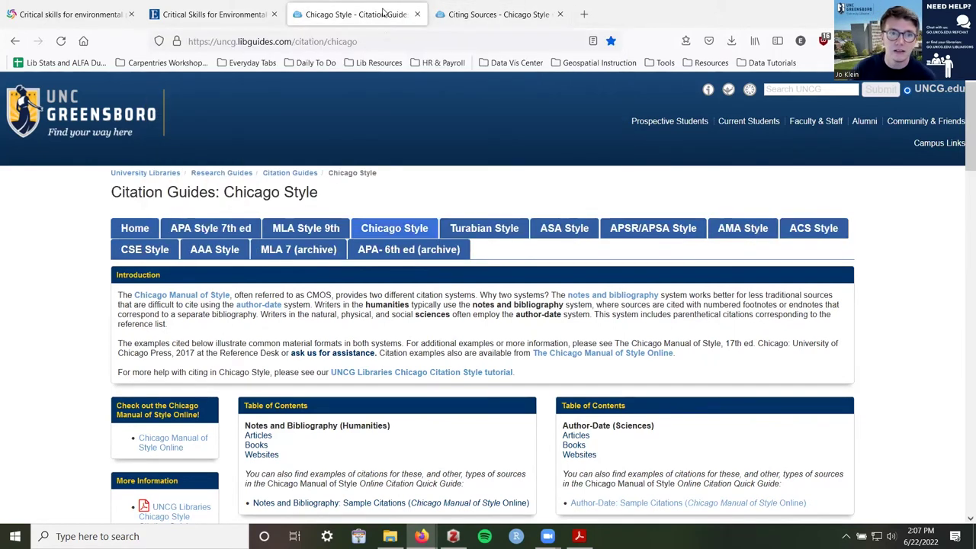
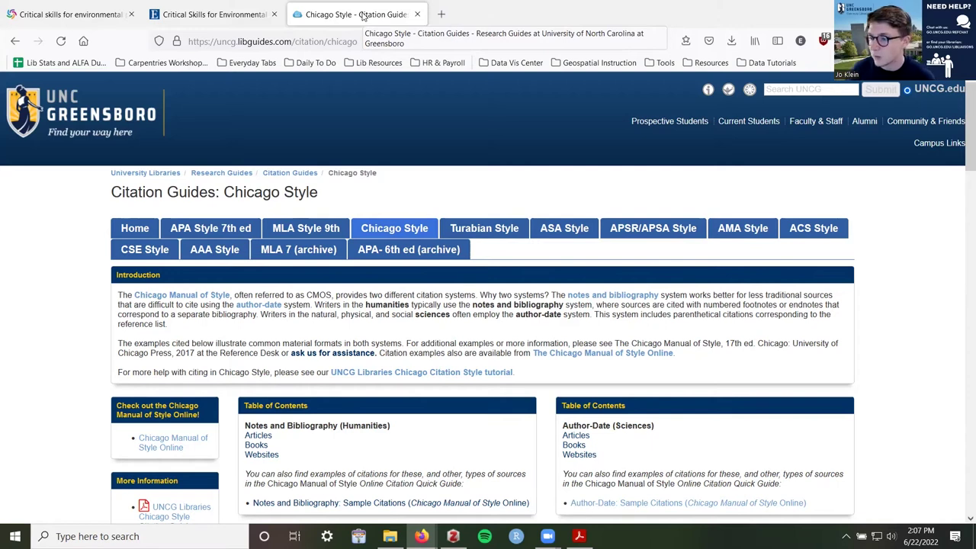
Move the Chicago Style guide into its own window beside a slightly wider Zotero, with the selected book's Info fields shown
drag(364, 17, 488, 202)
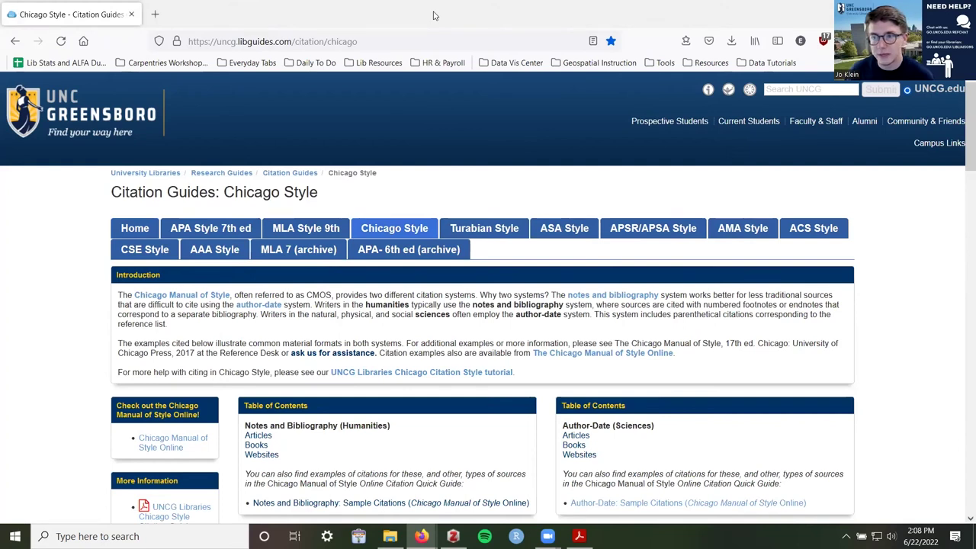
key(super+Right)
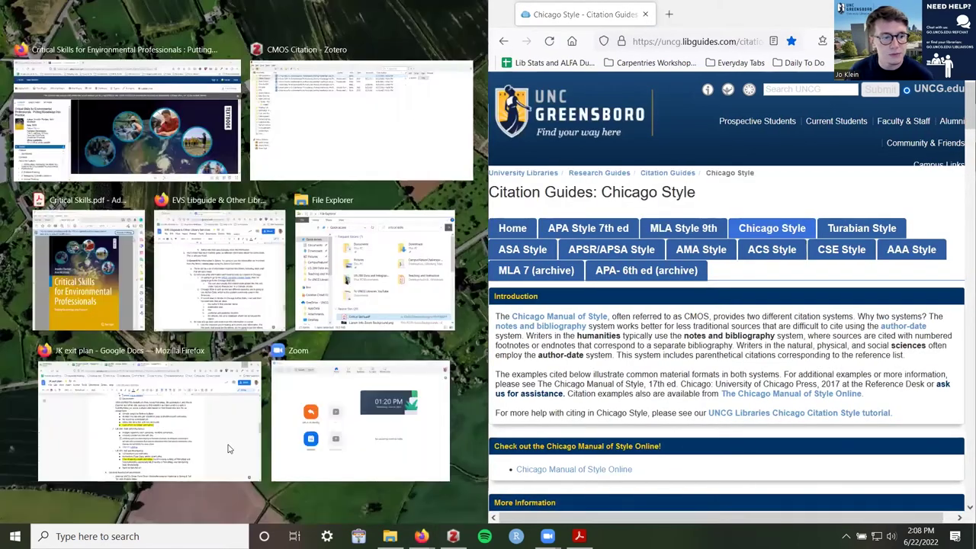
click(354, 126)
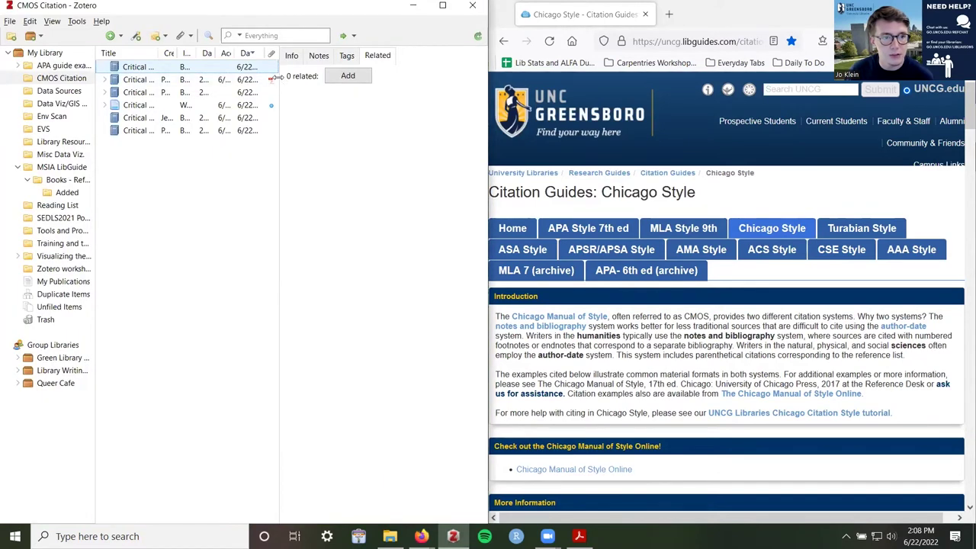
click(292, 58)
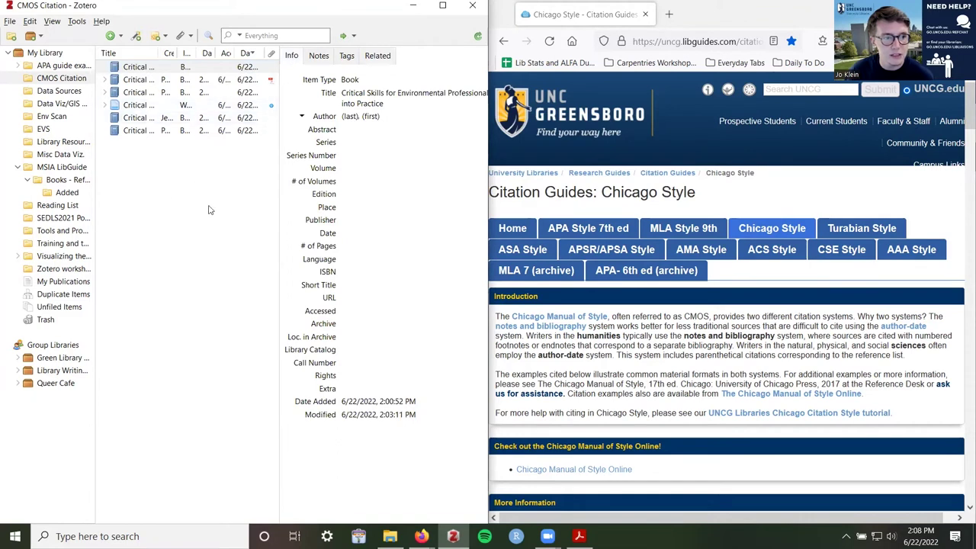
click(486, 257)
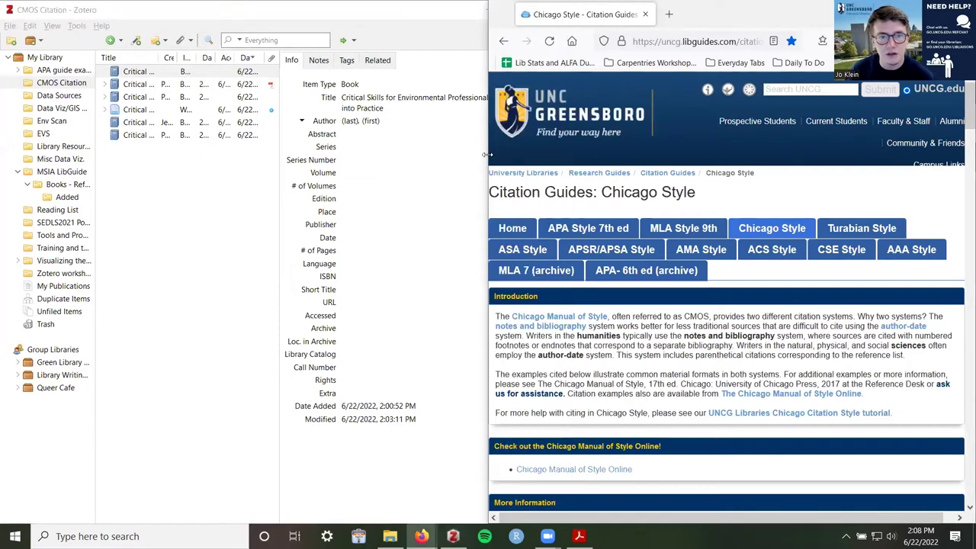
drag(487, 155, 560, 177)
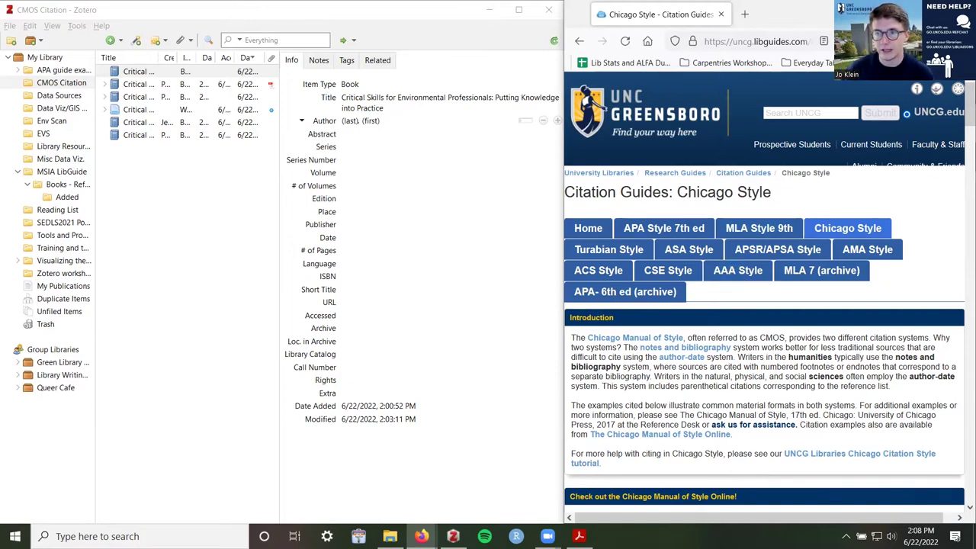
Maximize the guide window and examine the Notes and Bibliography (Humanities) and Author-Date (Sciences) headings in its tables of contents
key(super+Up)
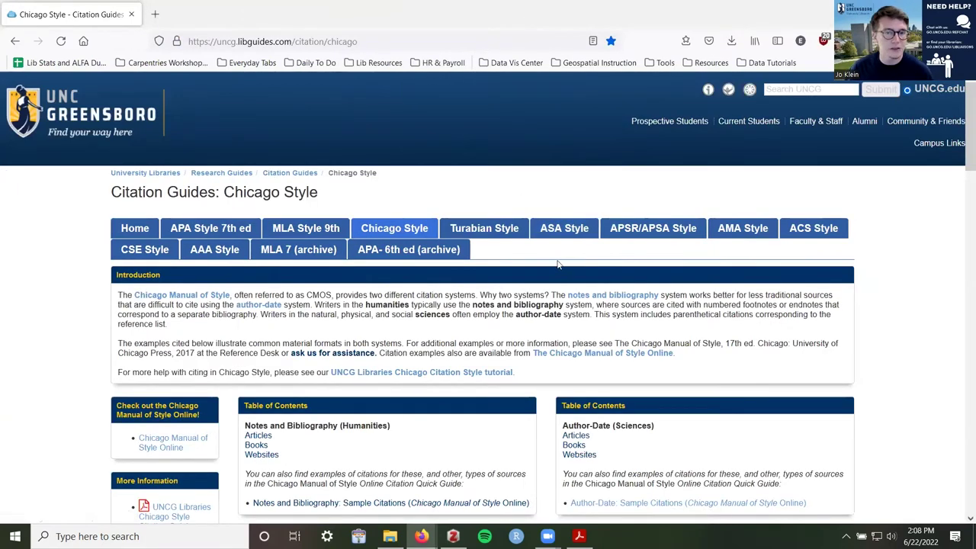
scroll(568, 305, down, 1)
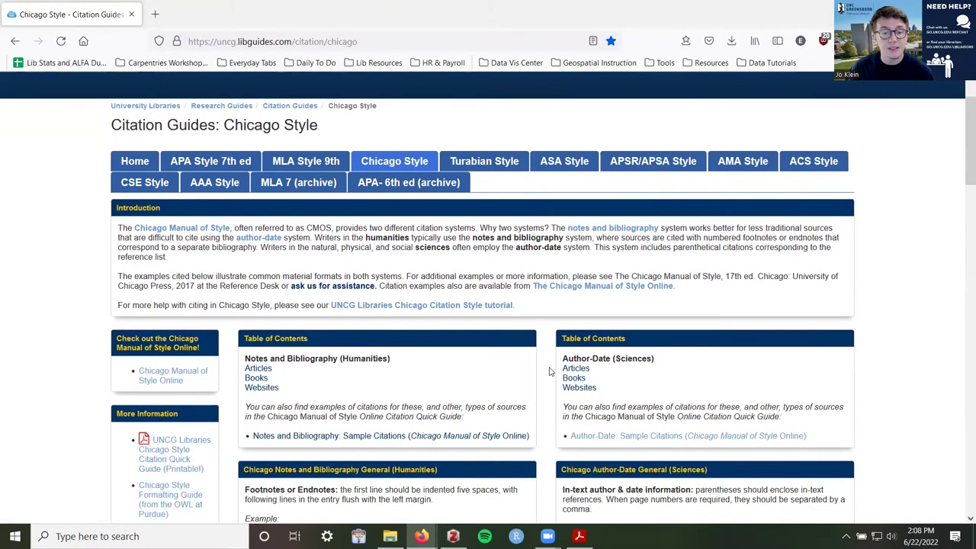
scroll(552, 373, down, 2)
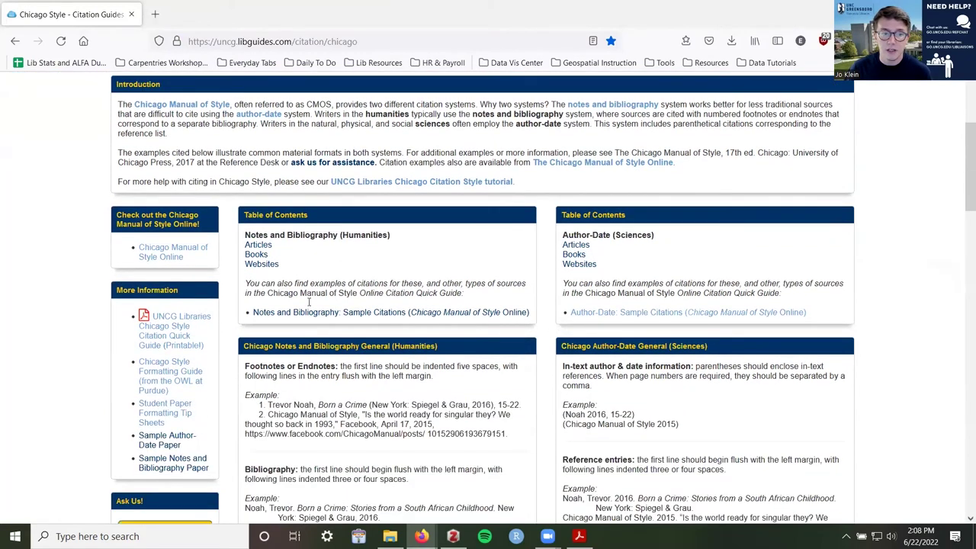
drag(345, 225, 396, 231)
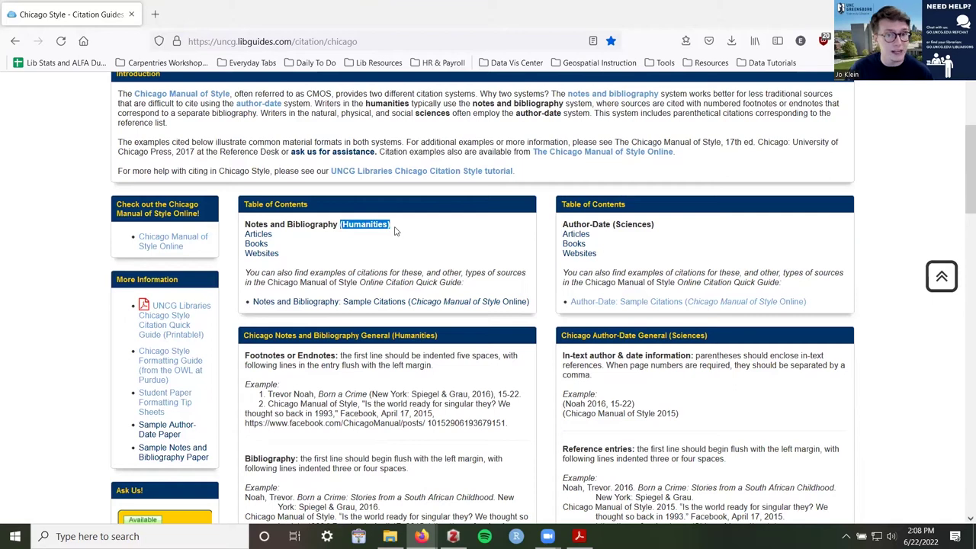
click(397, 230)
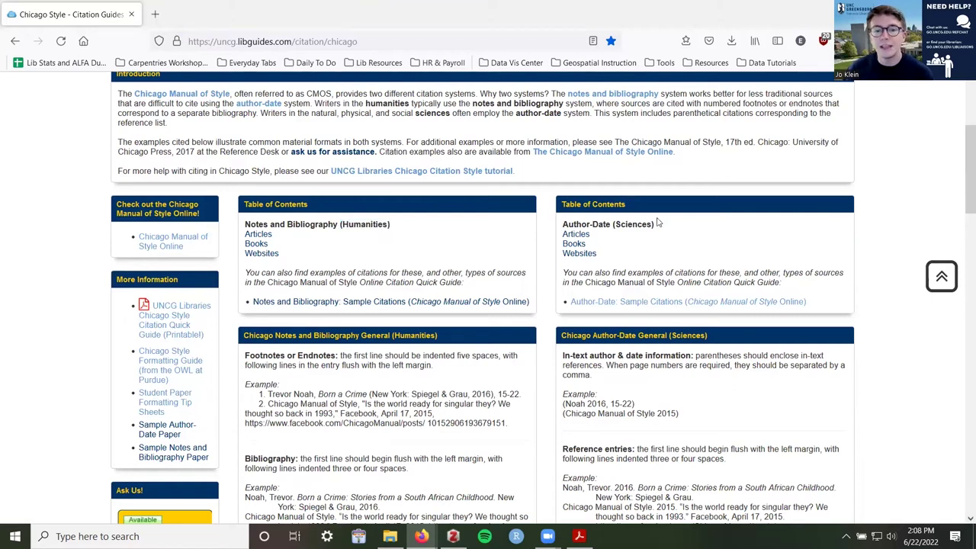
drag(657, 225, 623, 236)
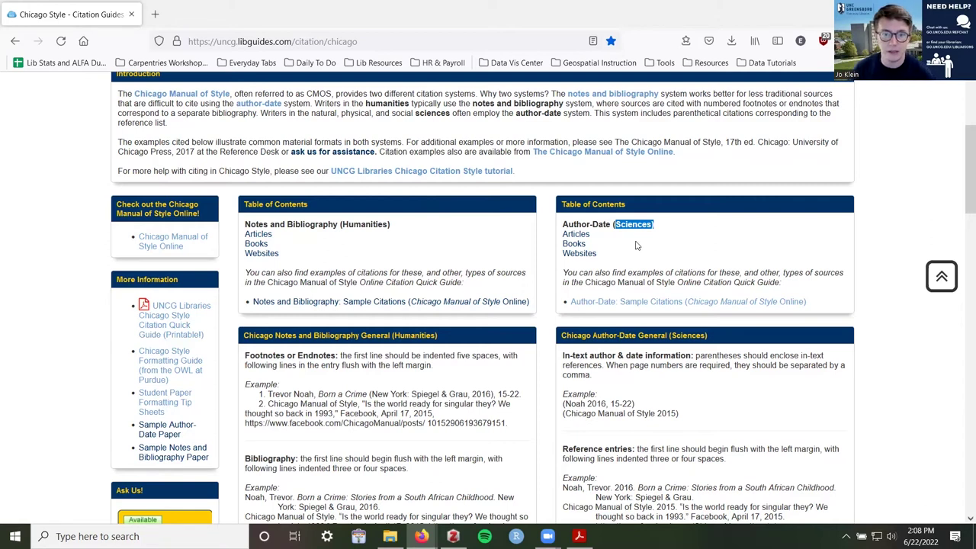
click(637, 241)
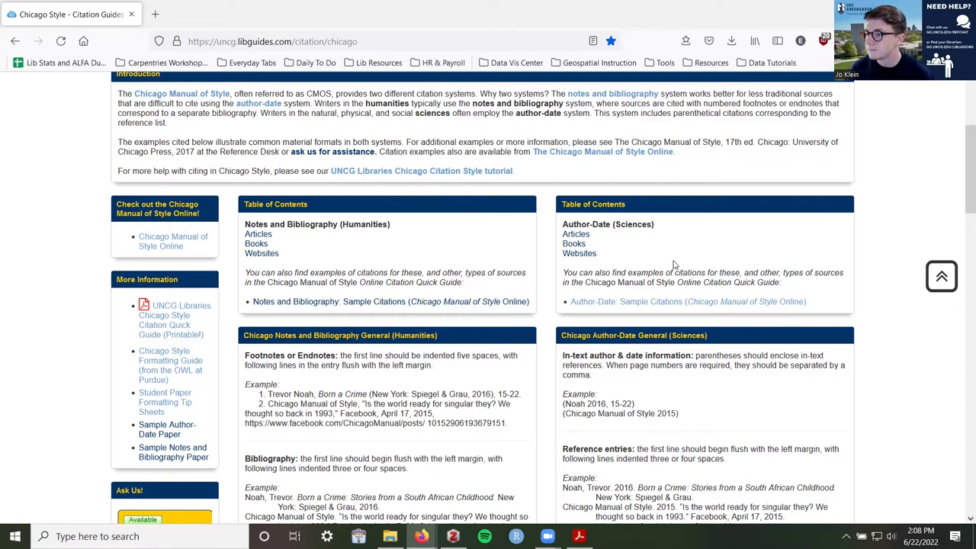
drag(618, 227, 608, 252)
click(608, 254)
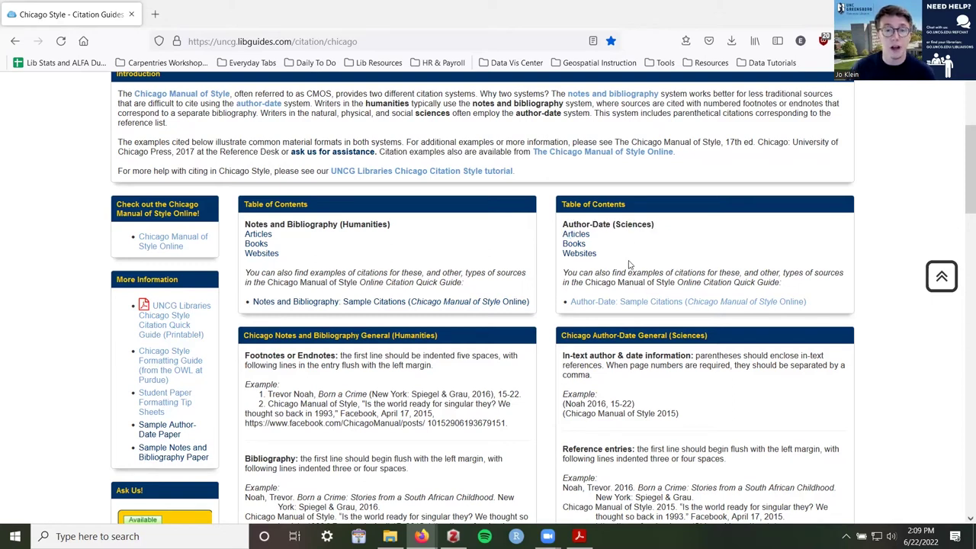
drag(617, 224, 661, 228)
click(659, 256)
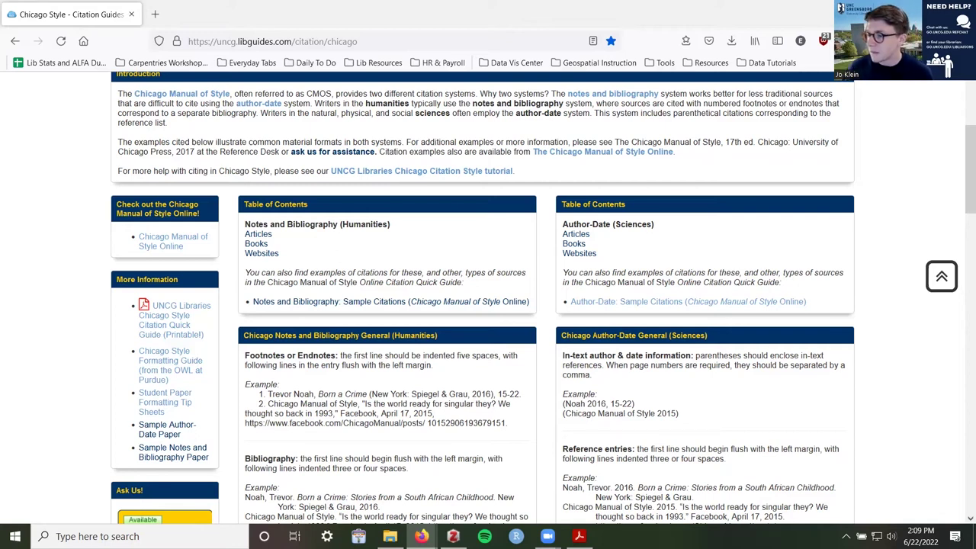
Look through the Chicago Style guide for the Books - Chicago Author-Date examples
scroll(579, 243, down, 2)
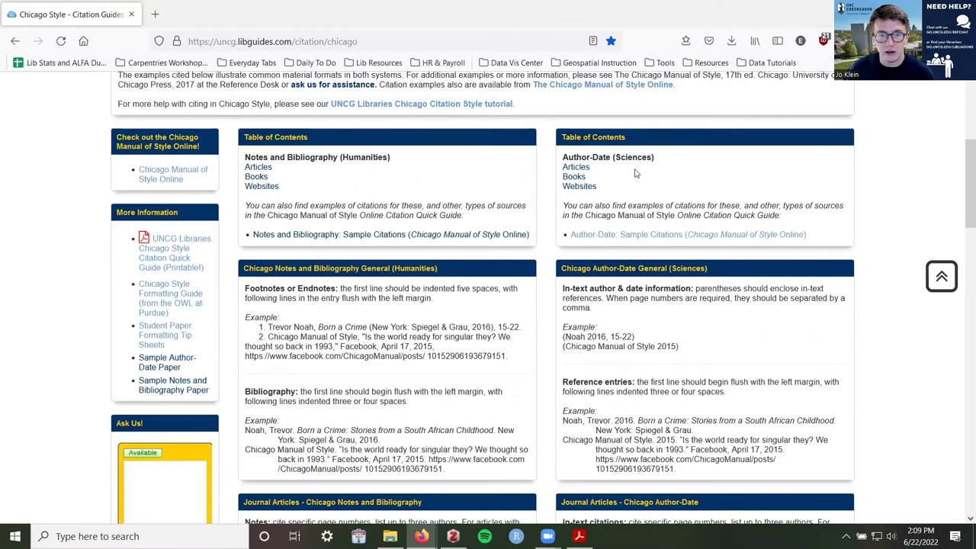
scroll(646, 245, up, 5)
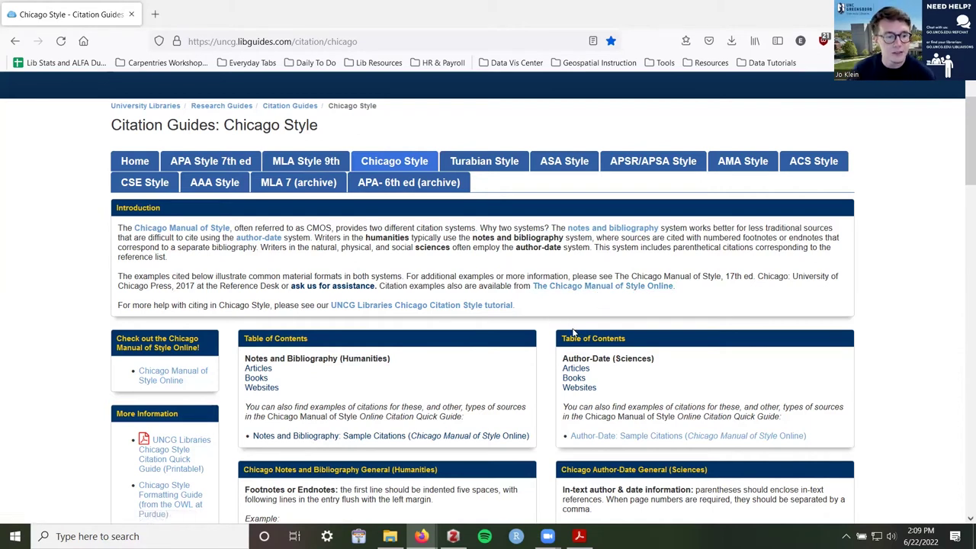
scroll(563, 332, down, 3)
scroll(562, 332, down, 4)
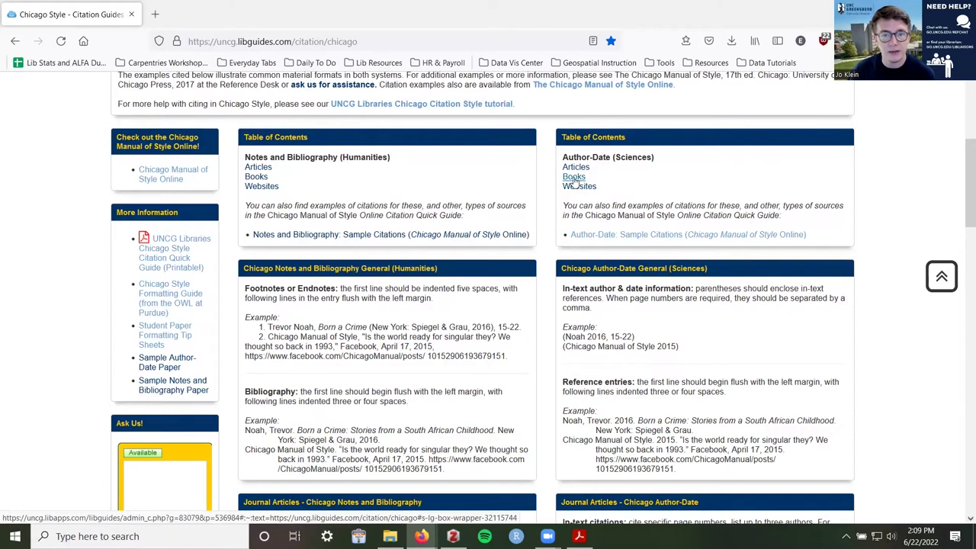
scroll(712, 339, down, 3)
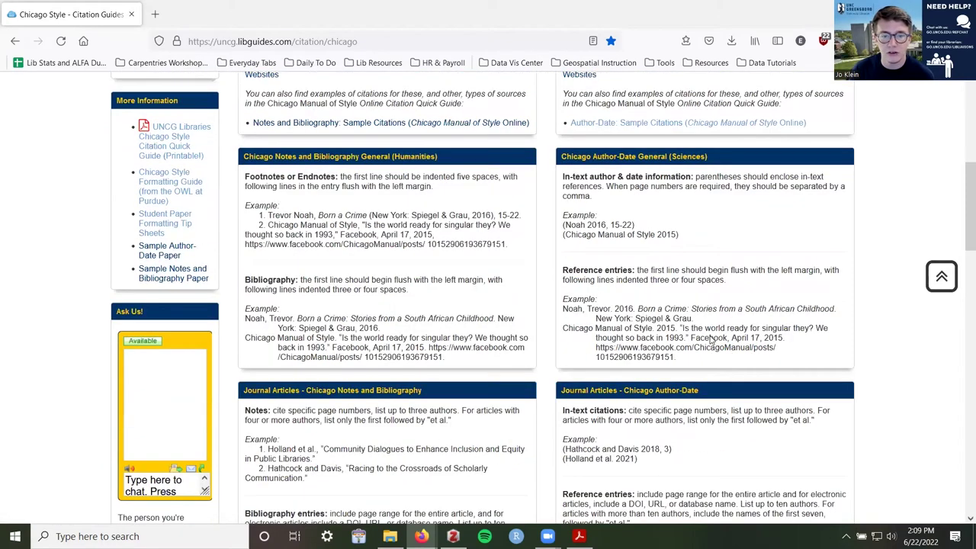
scroll(709, 339, down, 5)
scroll(709, 328, down, 7)
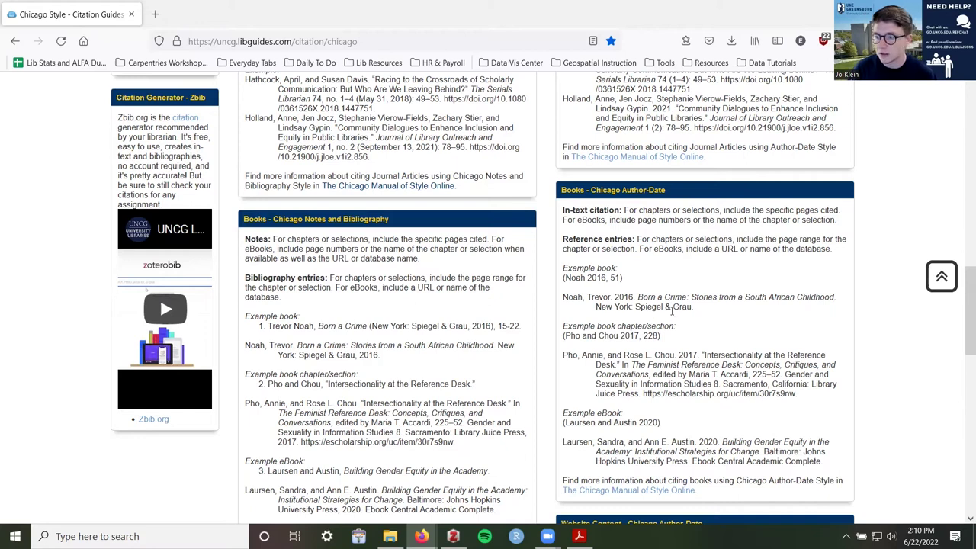
Examine the author name order, publication year and in-text page number in the Author-Date book and book chapter examples
mouse_move(611, 297)
mouse_down()
mouse_move(559, 299)
mouse_move(613, 296)
mouse_up()
click(565, 298)
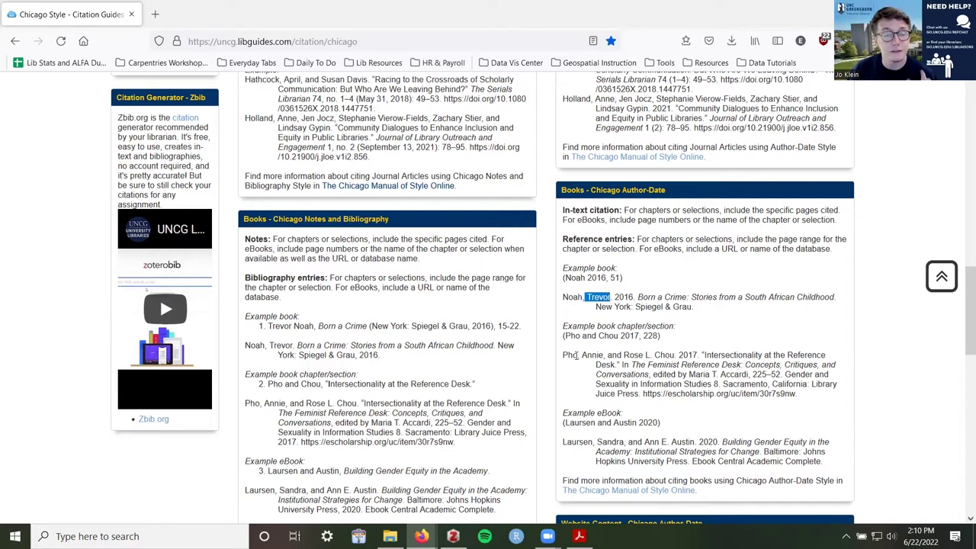
drag(624, 355, 675, 356)
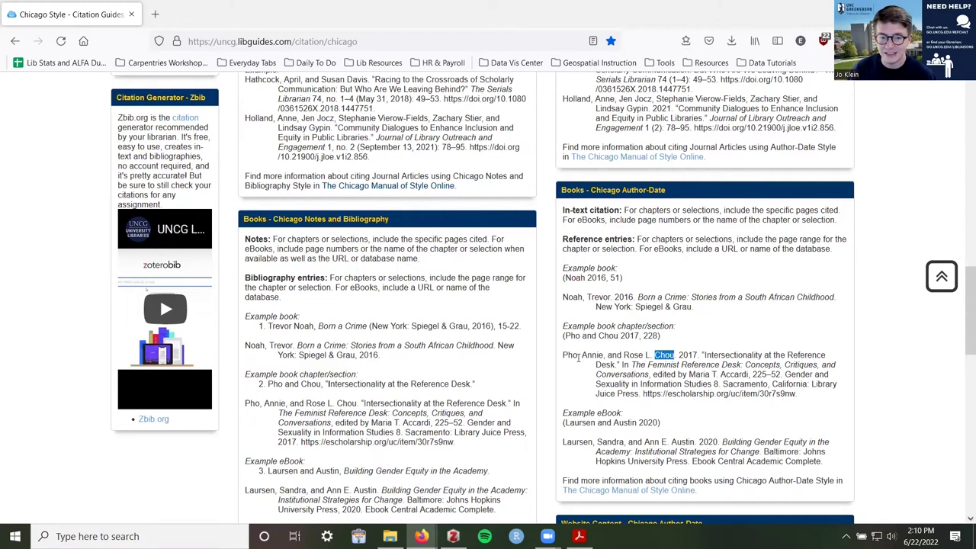
mouse_move(603, 355)
mouse_down()
mouse_move(562, 357)
mouse_move(602, 355)
mouse_up()
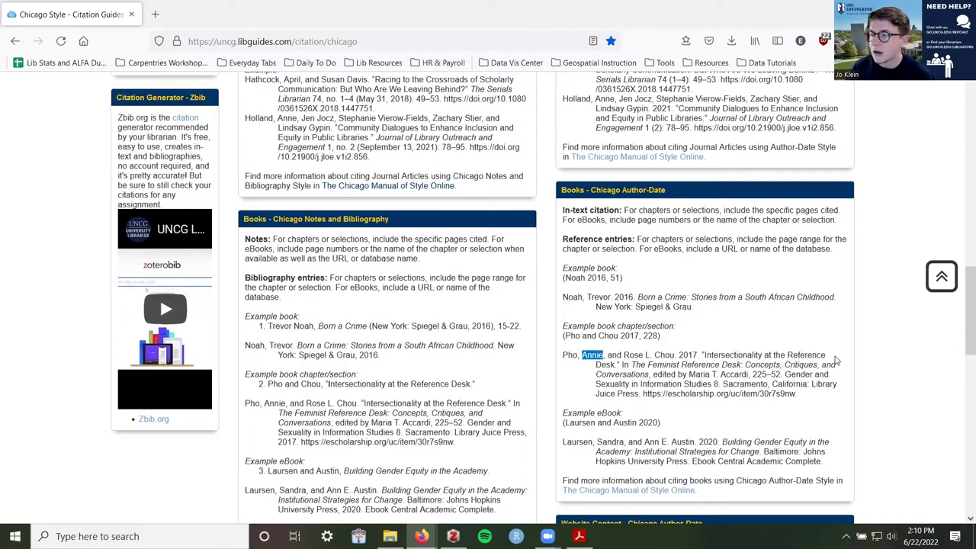
drag(678, 355, 698, 355)
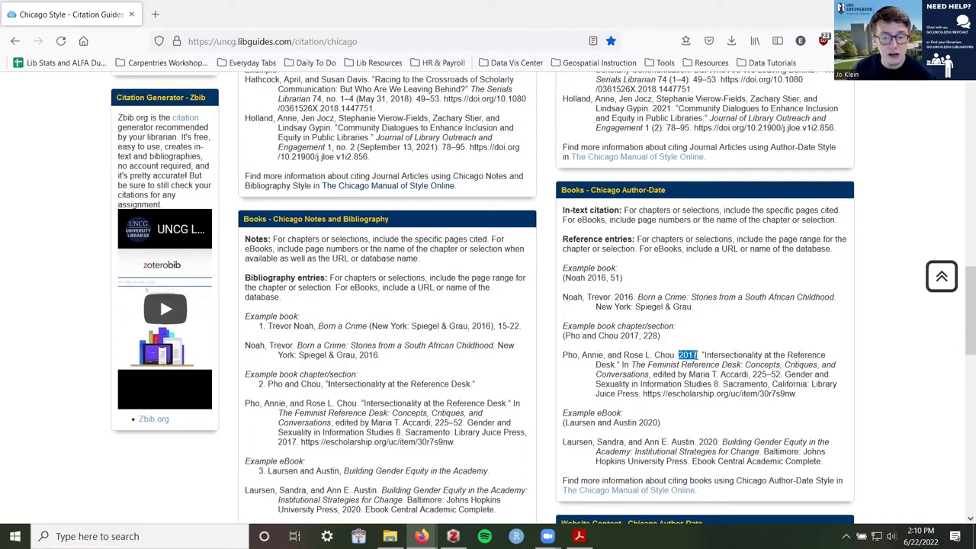
click(648, 356)
drag(670, 355, 698, 356)
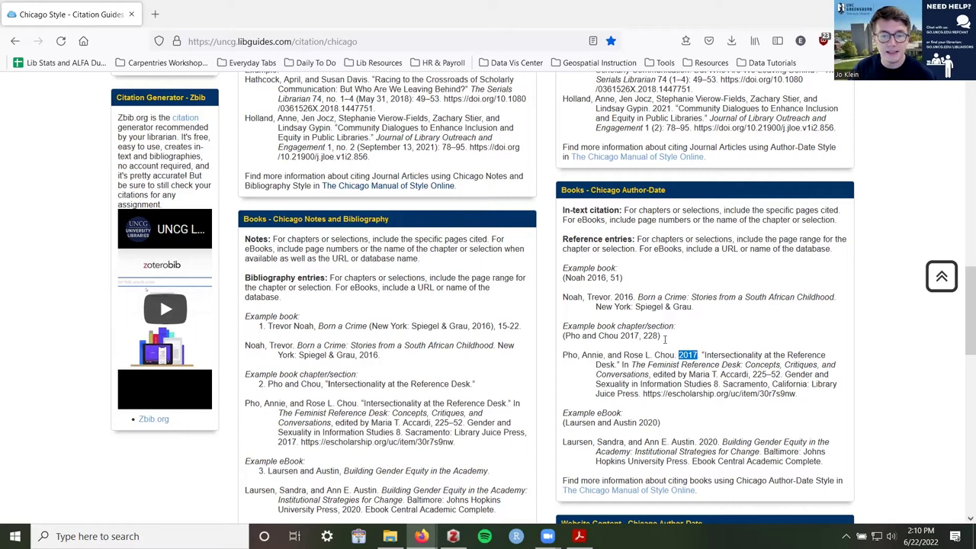
mouse_move(627, 279)
mouse_down()
mouse_move(563, 278)
mouse_move(622, 279)
mouse_up()
click(627, 282)
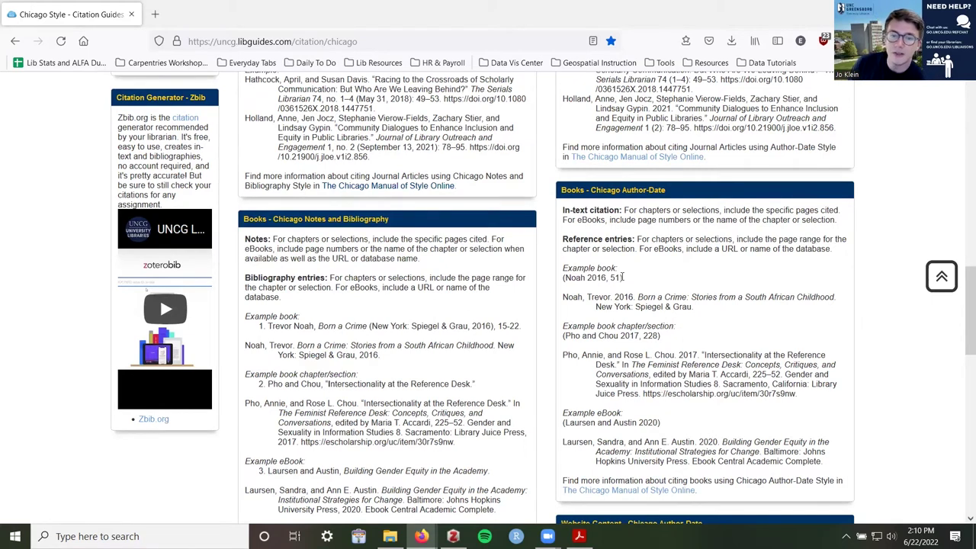
Examine how the Author-Date book chapter example gives a URL and the eBook example gives the database name
double_click(611, 413)
click(595, 412)
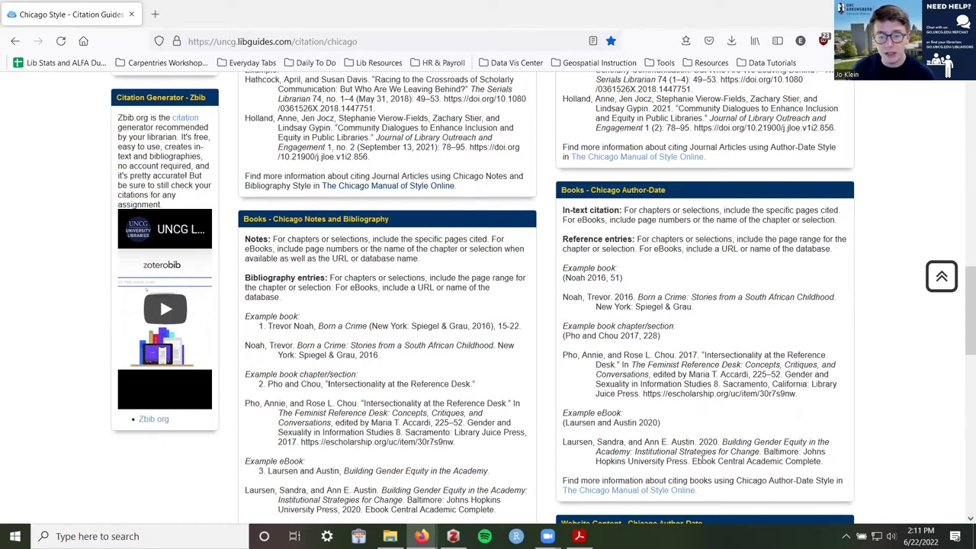
drag(644, 393, 797, 396)
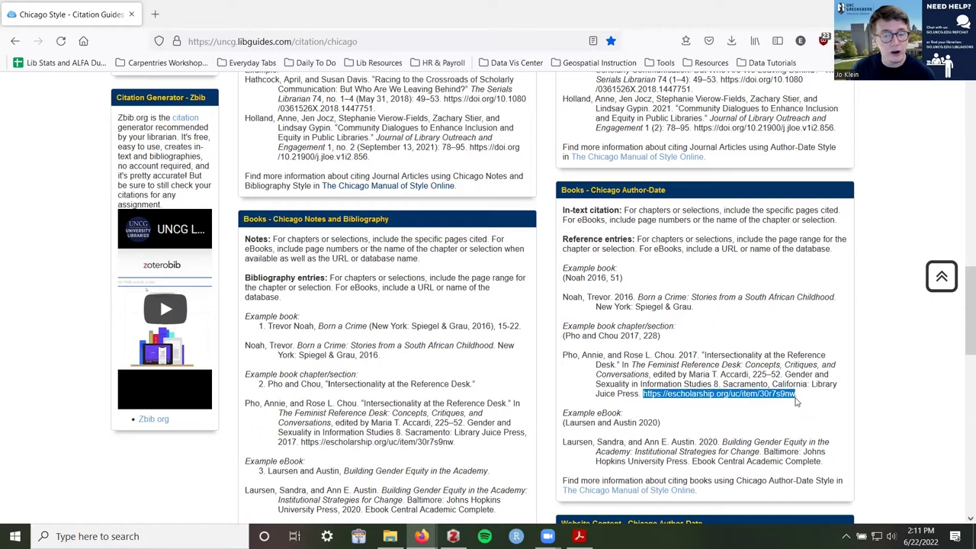
drag(695, 461, 822, 462)
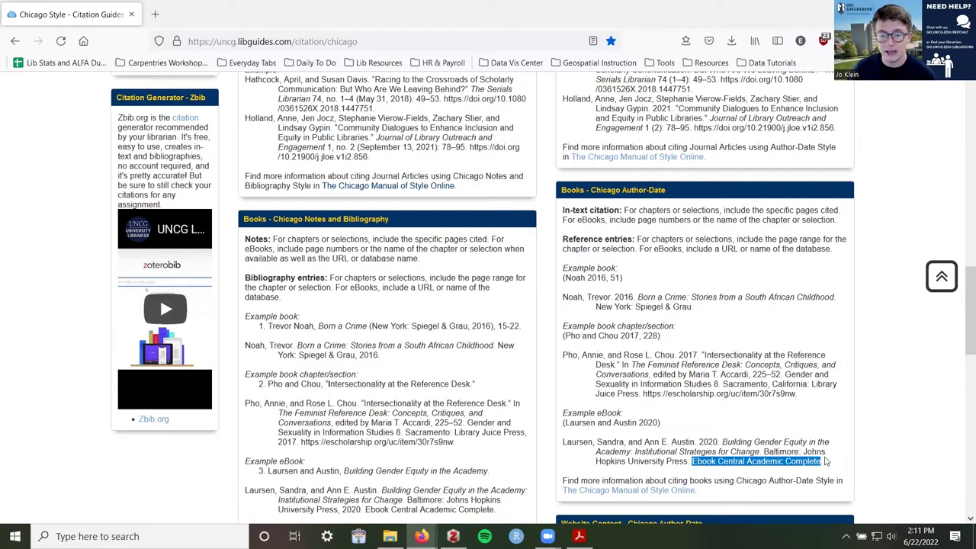
click(825, 462)
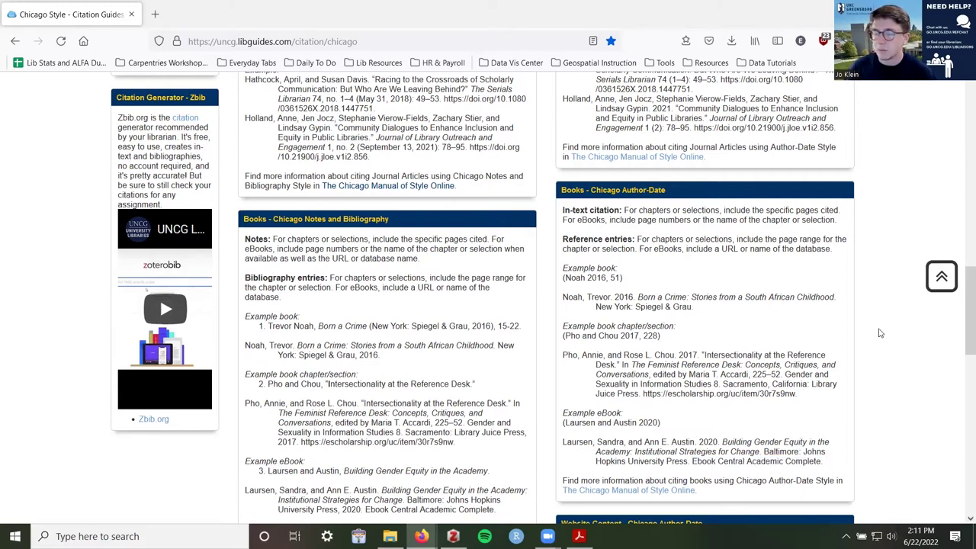
Examine the italics and title-case capitalization of the book title in the Author-Date example book reference
drag(585, 296, 834, 298)
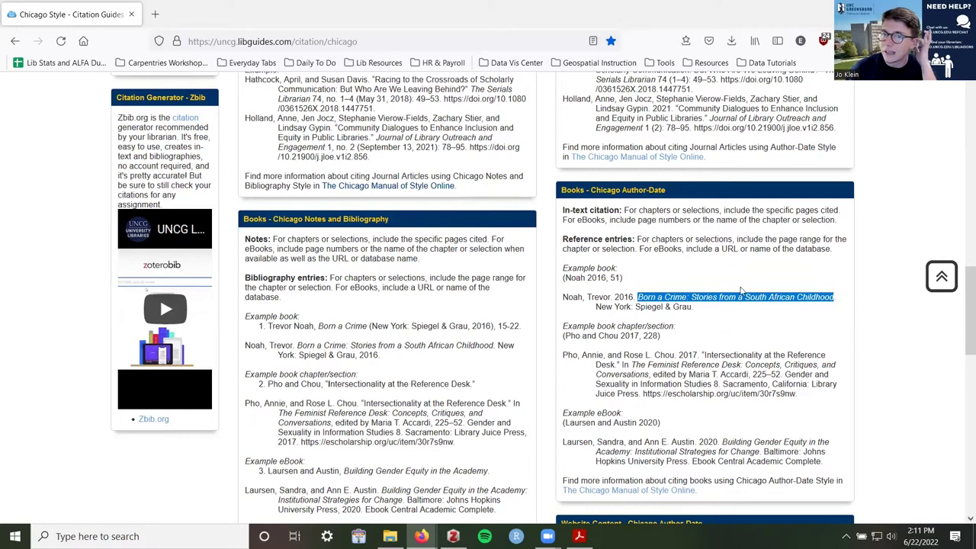
scroll(759, 288, up, 3)
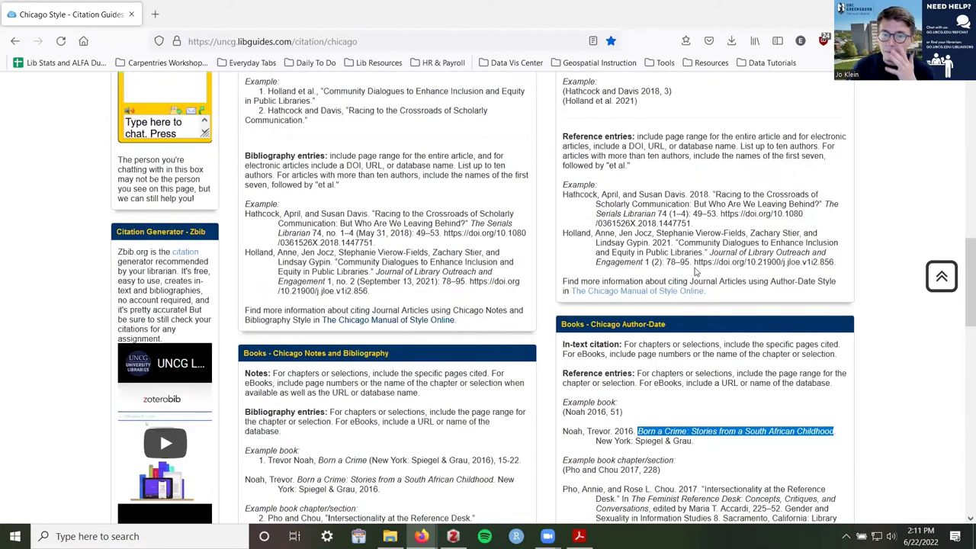
scroll(702, 271, down, 3)
scroll(701, 309, up, 2)
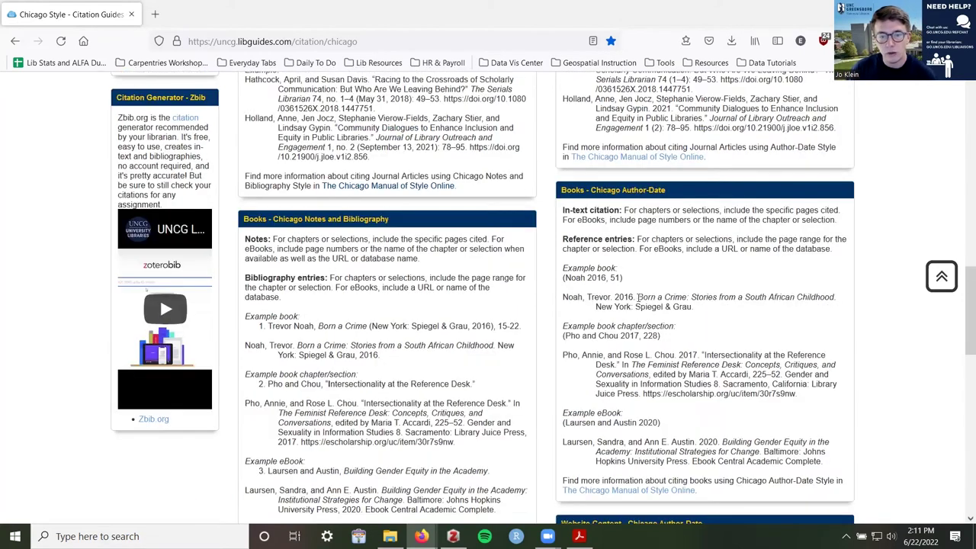
drag(637, 297, 836, 297)
click(830, 317)
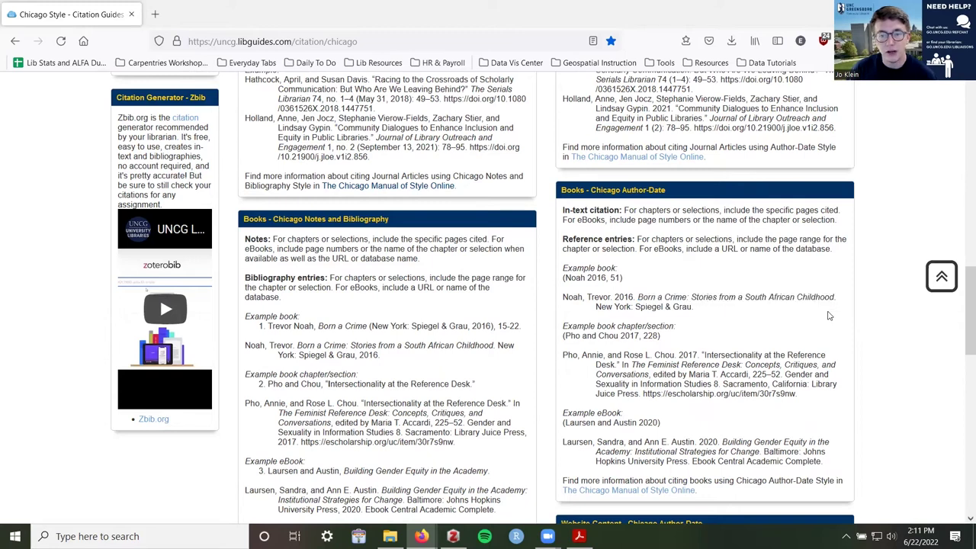
drag(746, 299, 807, 299)
click(696, 300)
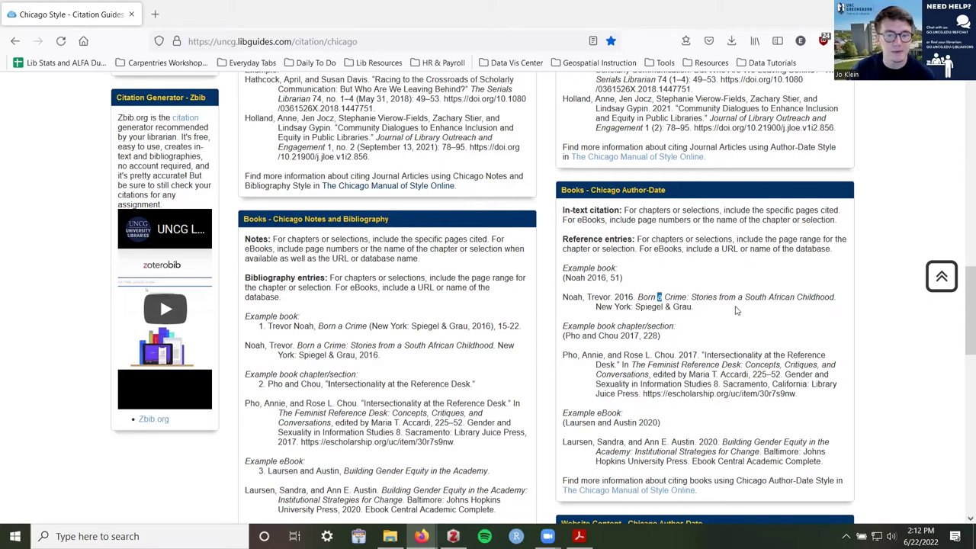
mouse_move(743, 299)
mouse_down()
mouse_move(726, 298)
mouse_move(738, 299)
mouse_up()
click(720, 297)
click(735, 309)
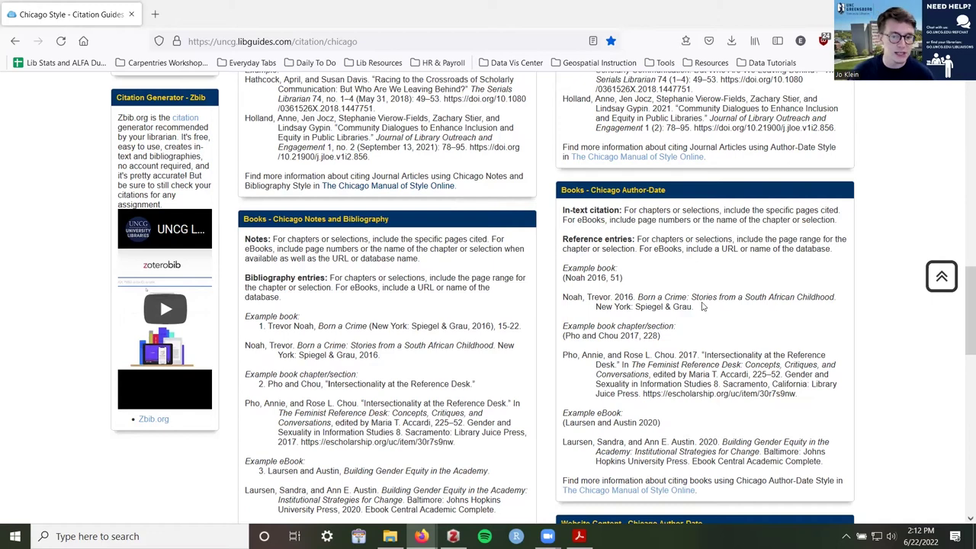
Examine the place of publication and the publisher name in the Author-Date example book reference
drag(595, 307, 632, 308)
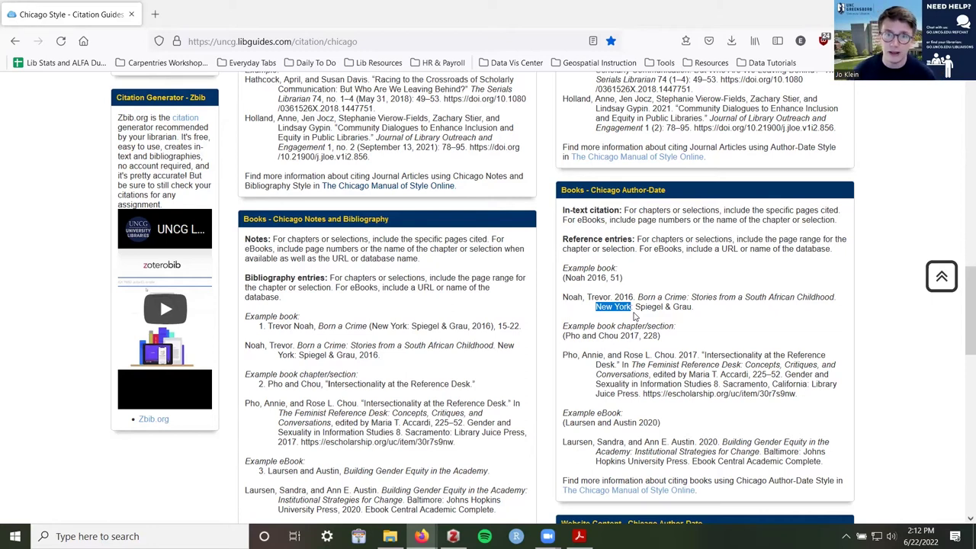
drag(633, 307, 692, 307)
click(627, 306)
drag(627, 306, 674, 324)
click(637, 298)
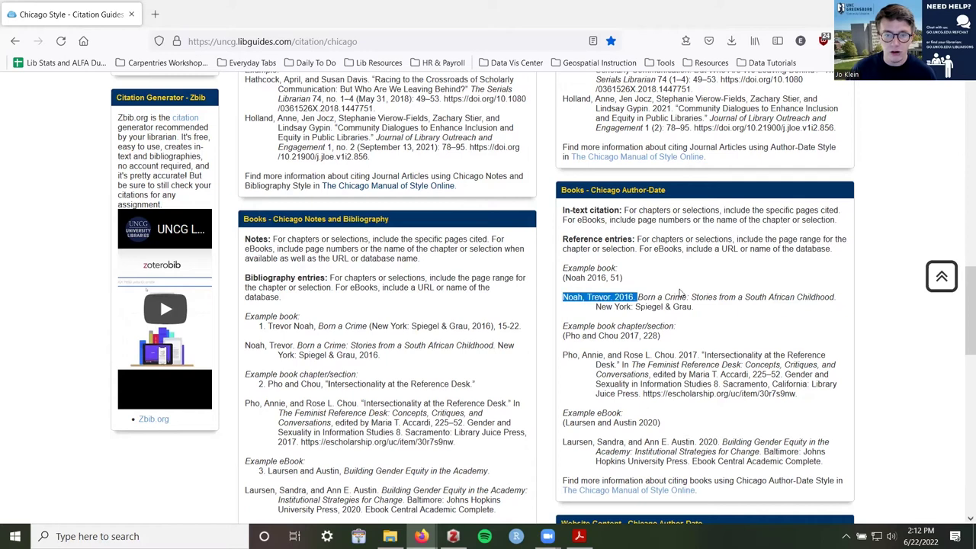
drag(636, 308, 692, 308)
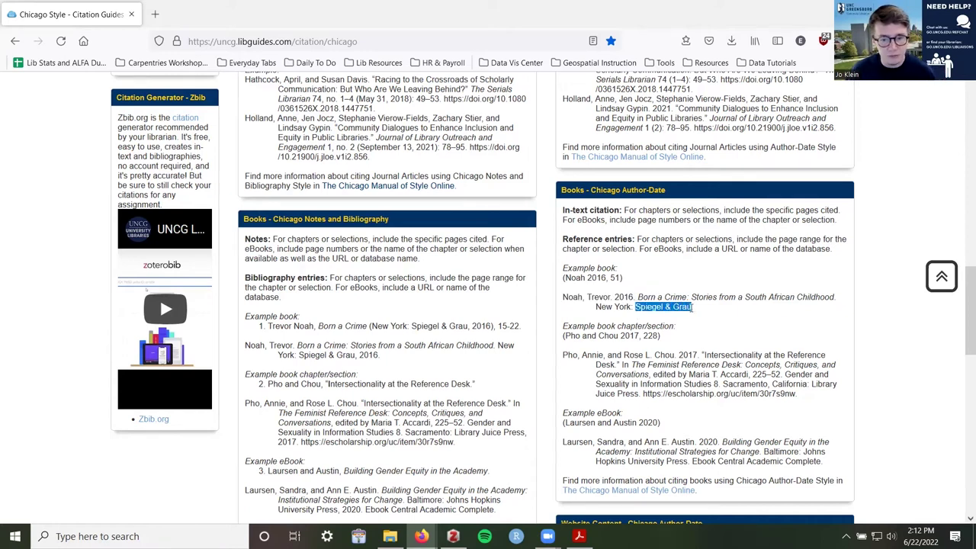
Review the database name ending the Author-Date eBook reference and the URL ending the book chapter reference
drag(688, 462, 802, 451)
click(798, 455)
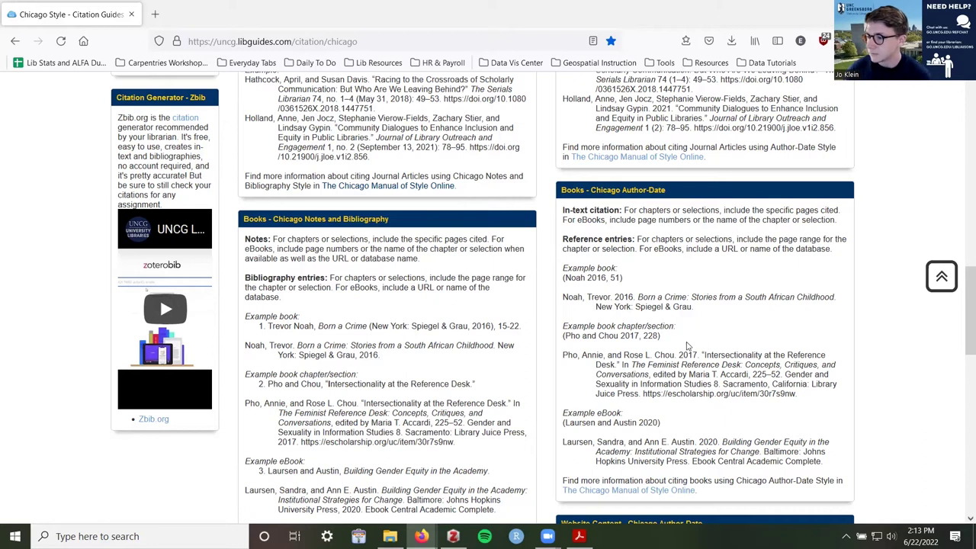
drag(797, 393, 644, 394)
drag(693, 461, 823, 461)
click(822, 459)
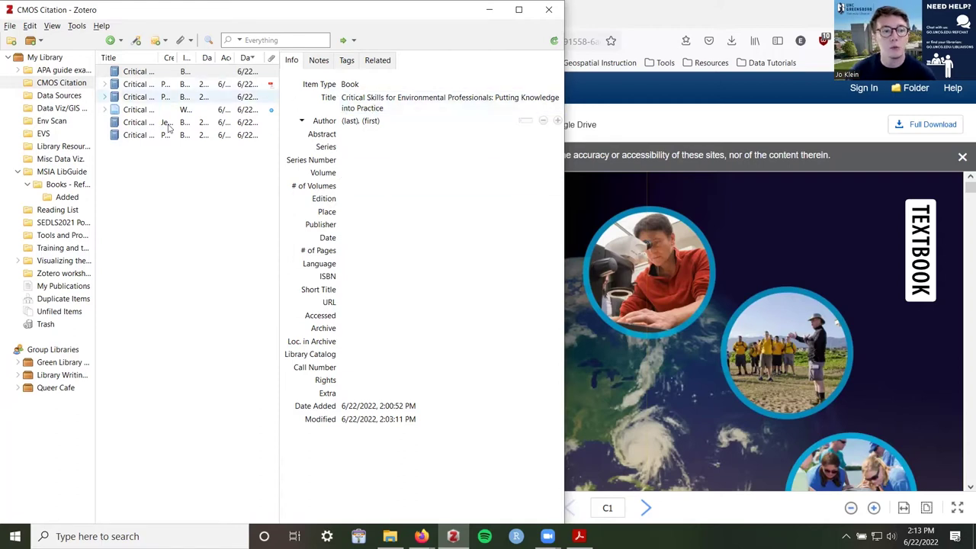
Arrange the EBSCO eBook window beside Zotero, dismiss the non-EBSCO site notice and bring the book cover's title and authors into view
click(637, 13)
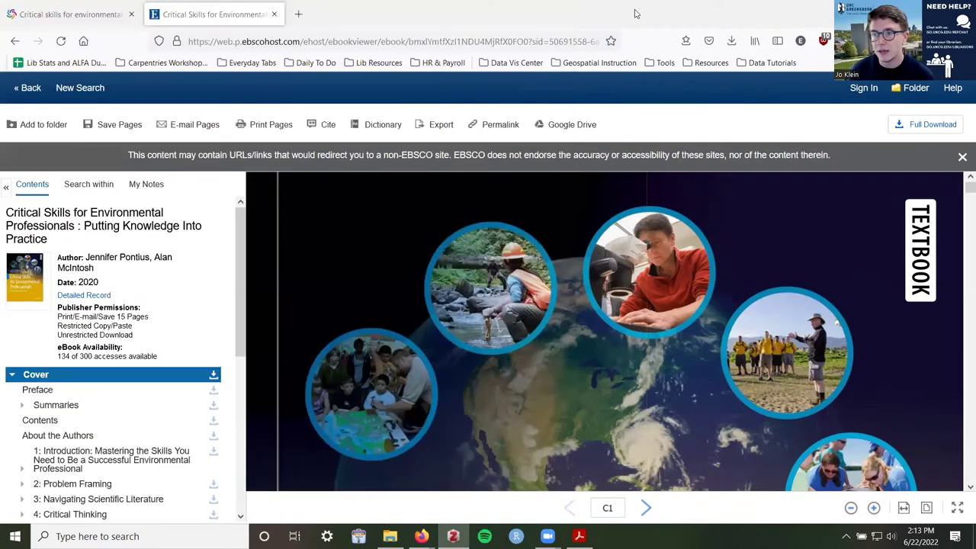
key(super+Right)
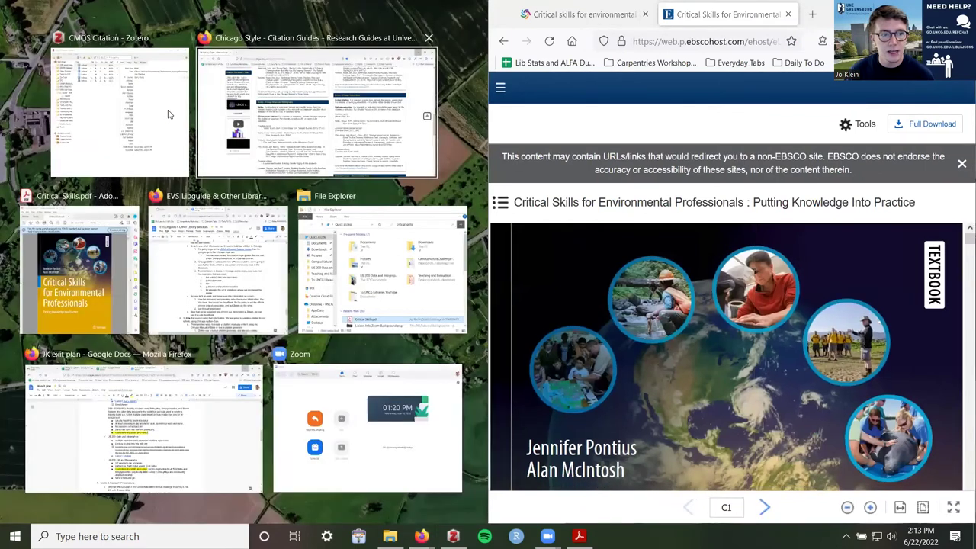
key(Escape)
drag(490, 248, 546, 248)
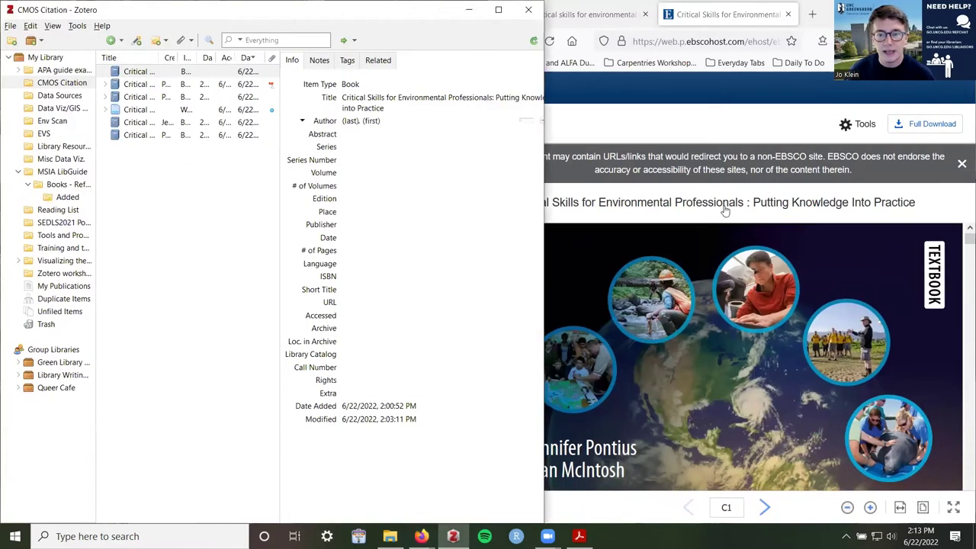
scroll(813, 237, down, 3)
click(962, 170)
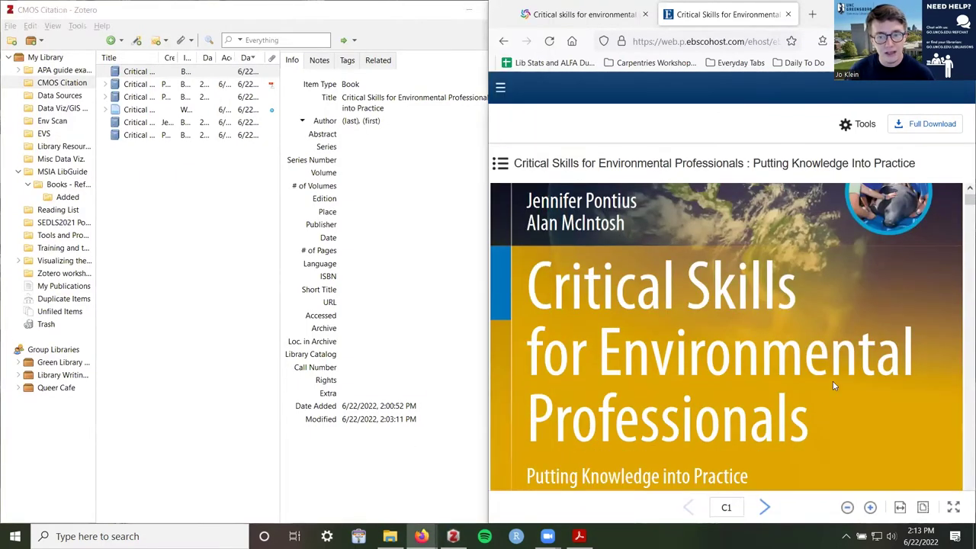
scroll(736, 350, down, 3)
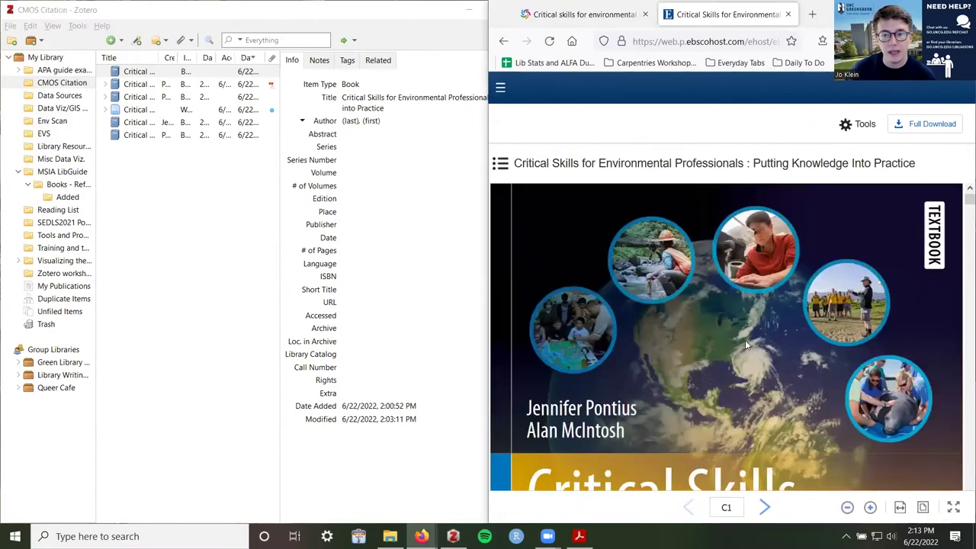
scroll(730, 293, down, 1)
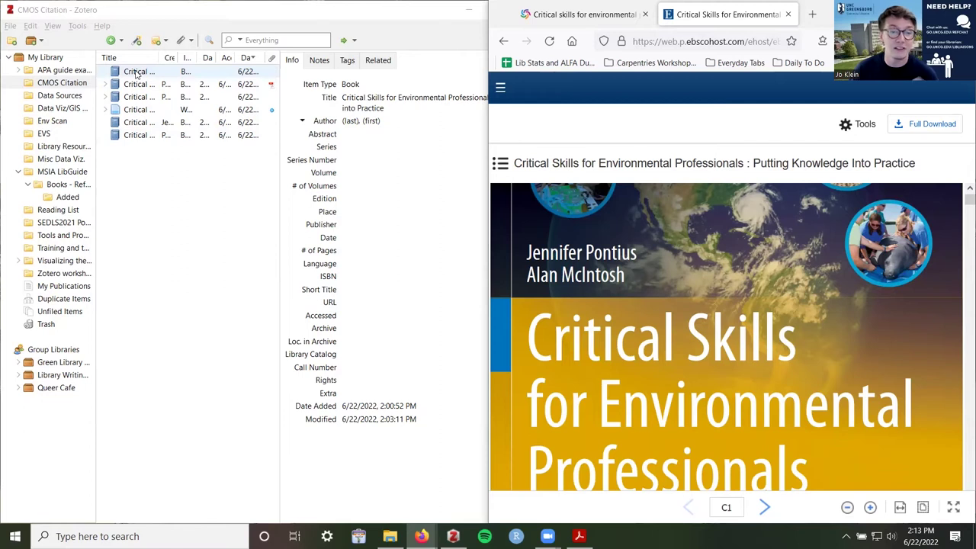
Compare the Info fields of the saved items in CMOS Citation and select the book item catalogued from WorldCat Discovery Service
click(151, 140)
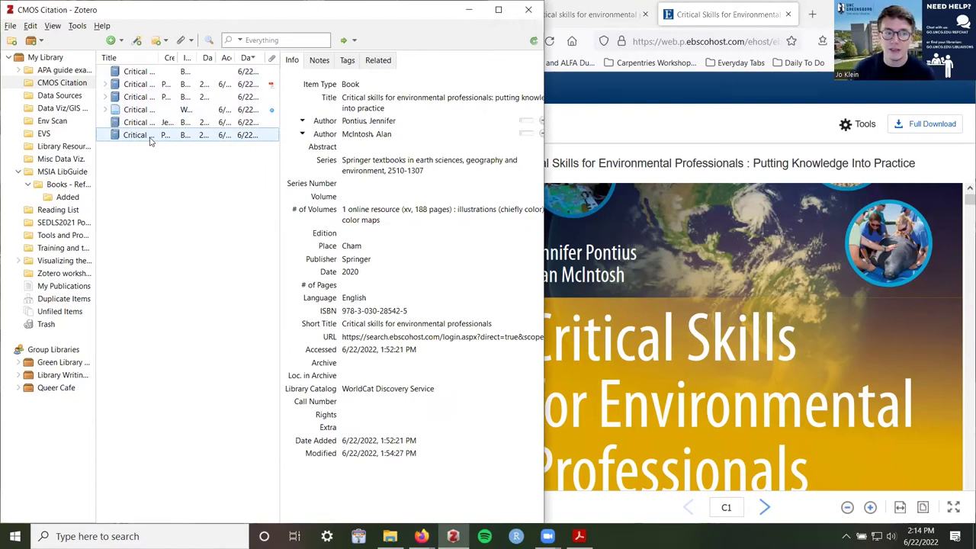
click(150, 123)
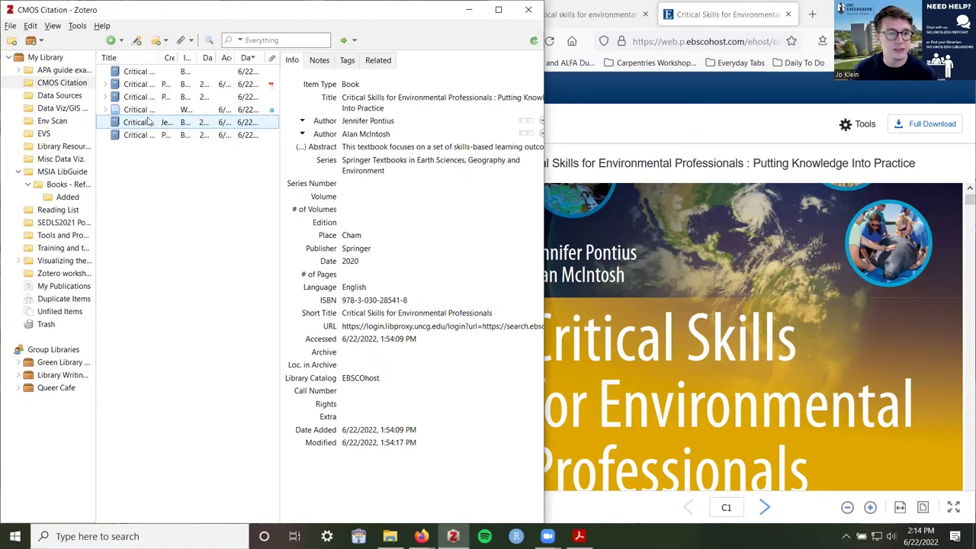
click(151, 109)
click(150, 97)
click(150, 84)
click(150, 72)
click(161, 135)
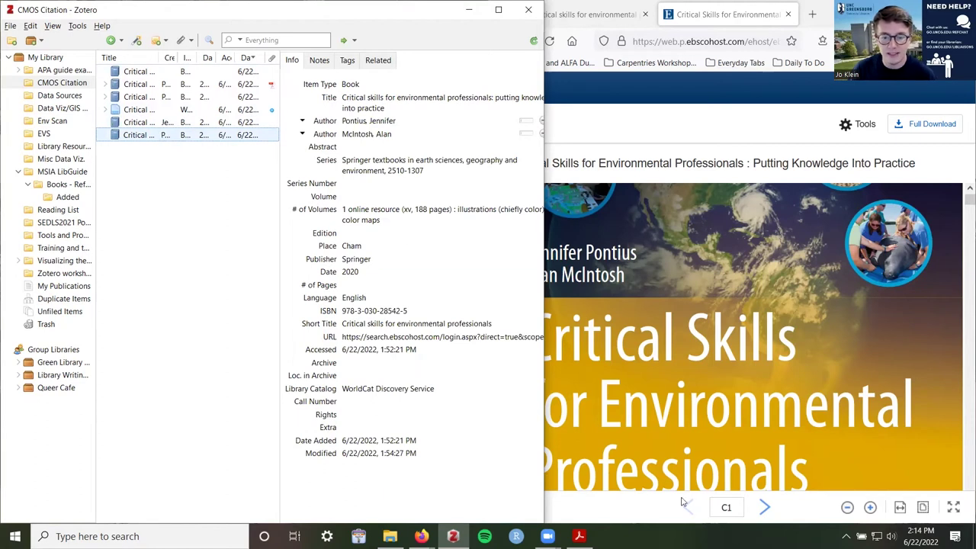
Narrow the eBook browser window and widen Zotero so the item's complete title and author fields show beside the cover
click(661, 515)
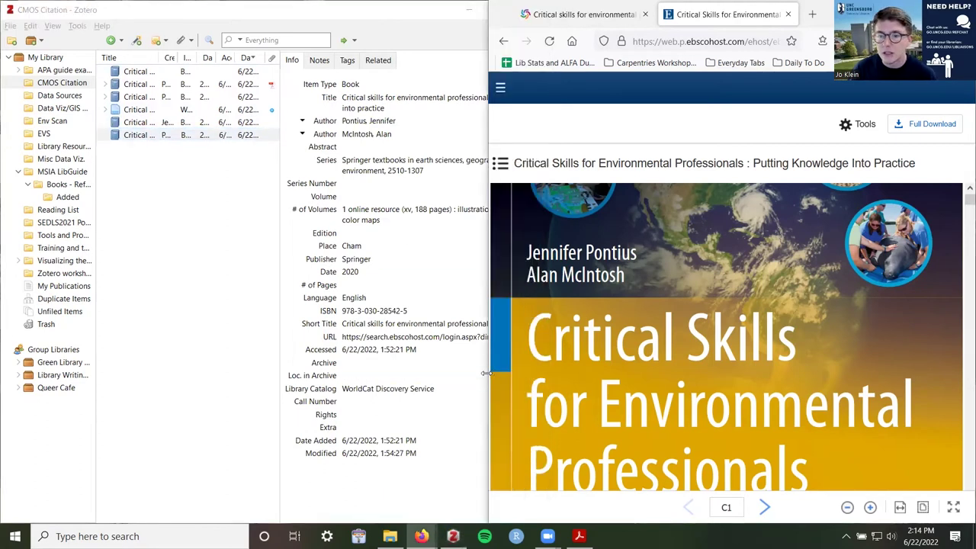
drag(486, 373, 562, 373)
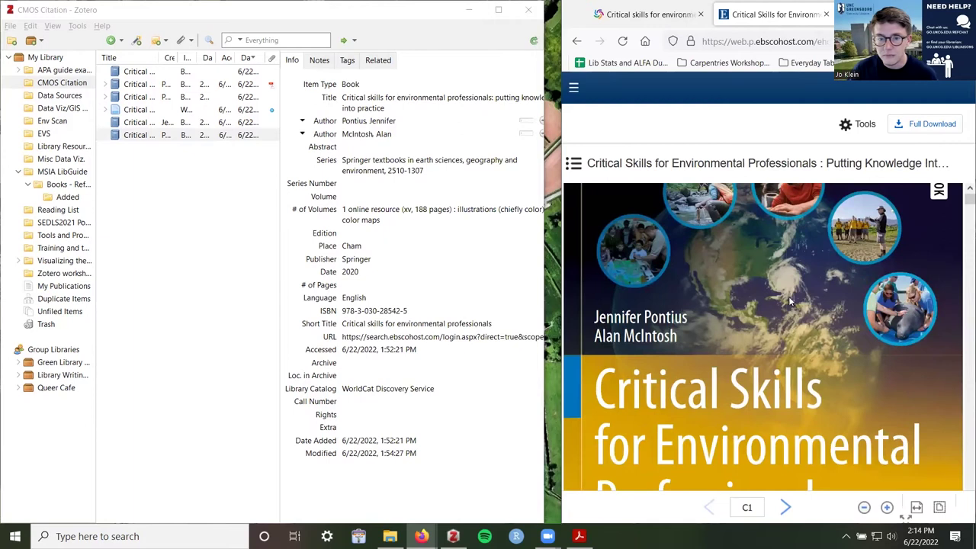
drag(562, 297, 552, 298)
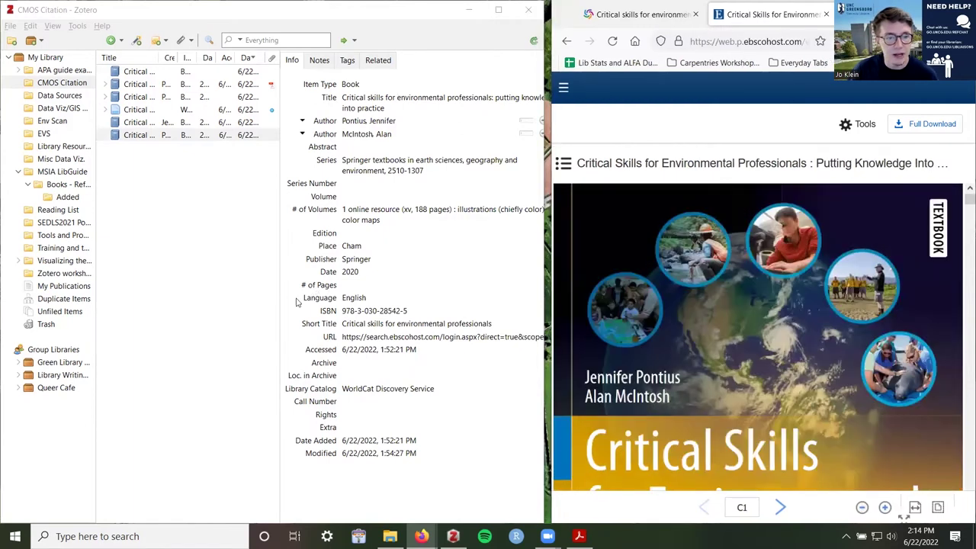
click(533, 367)
click(575, 244)
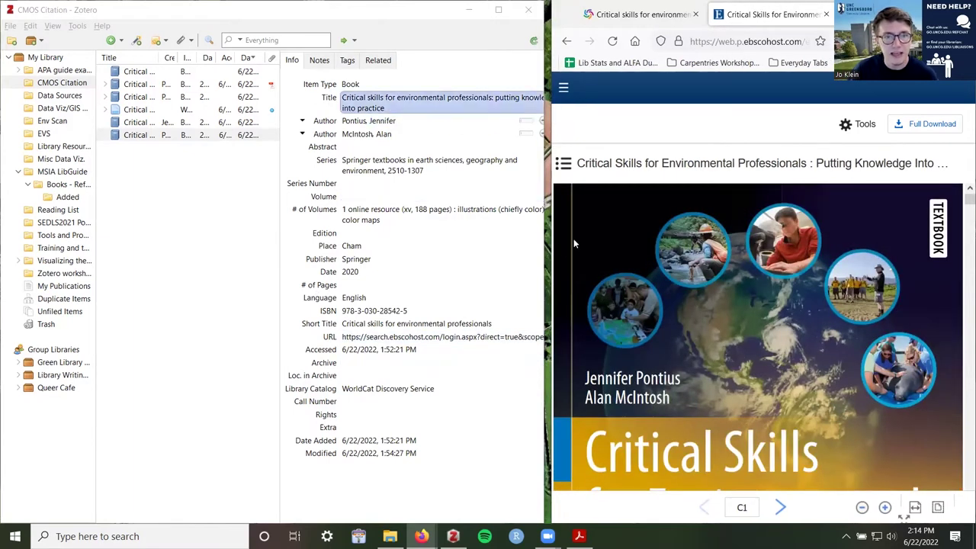
drag(546, 246, 568, 249)
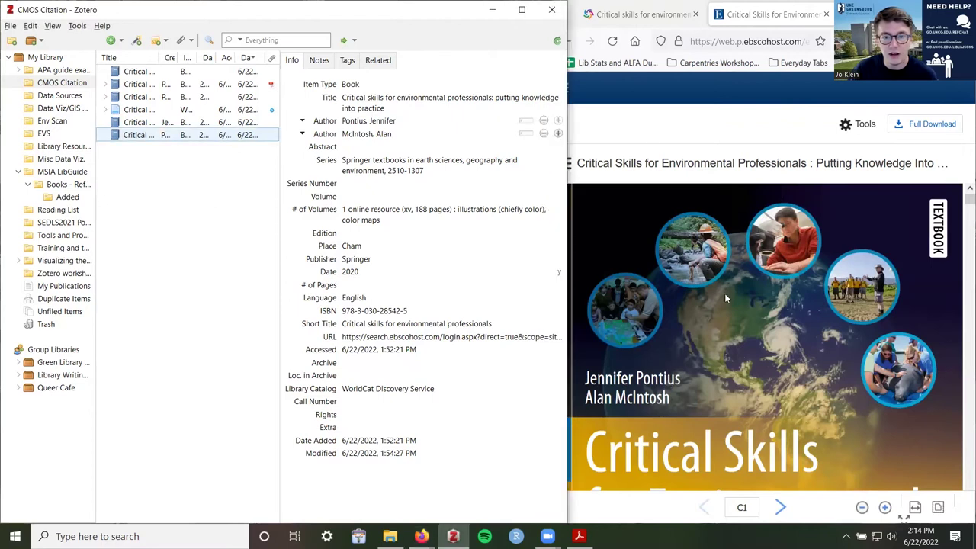
Transform the selected item's title to title case, matching the capitalization on the eBook cover
scroll(724, 297, down, 4)
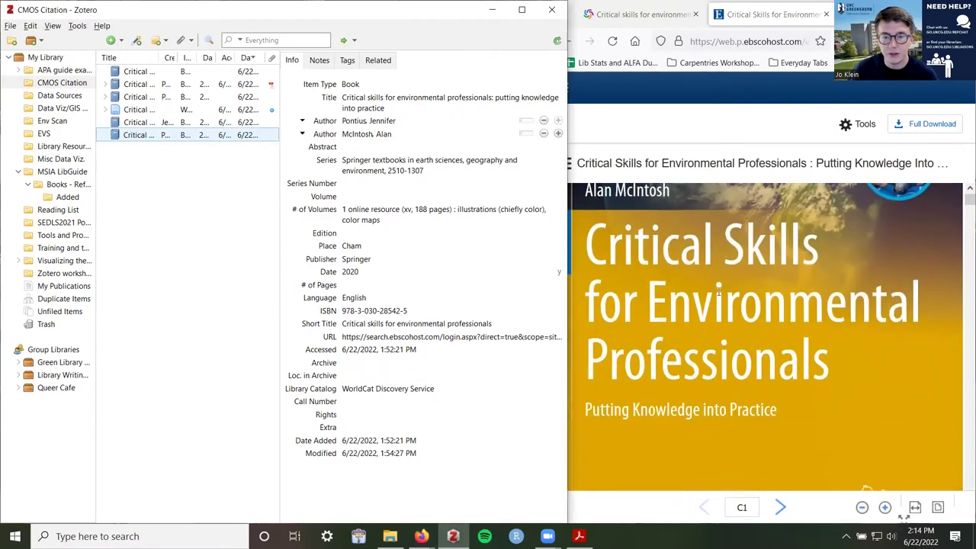
click(439, 99)
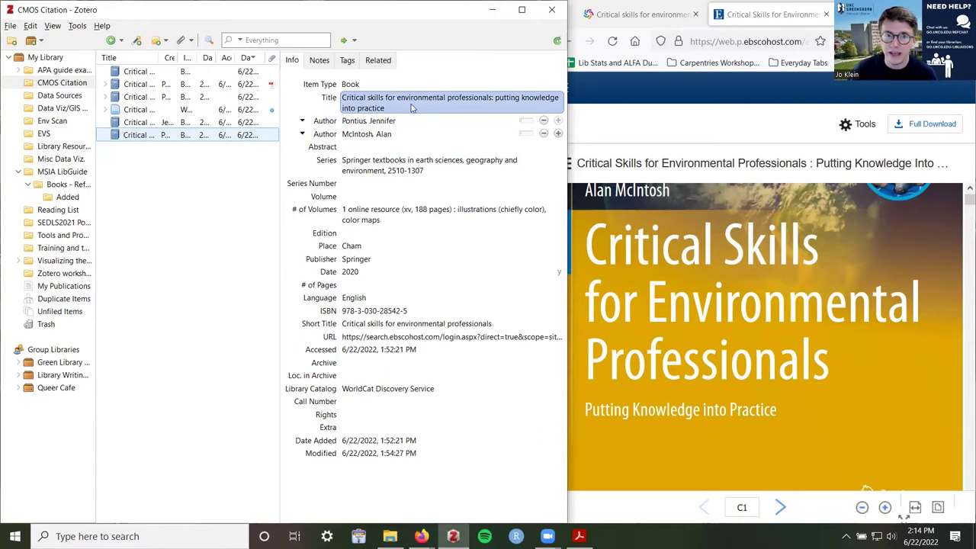
right_click(411, 108)
click(405, 100)
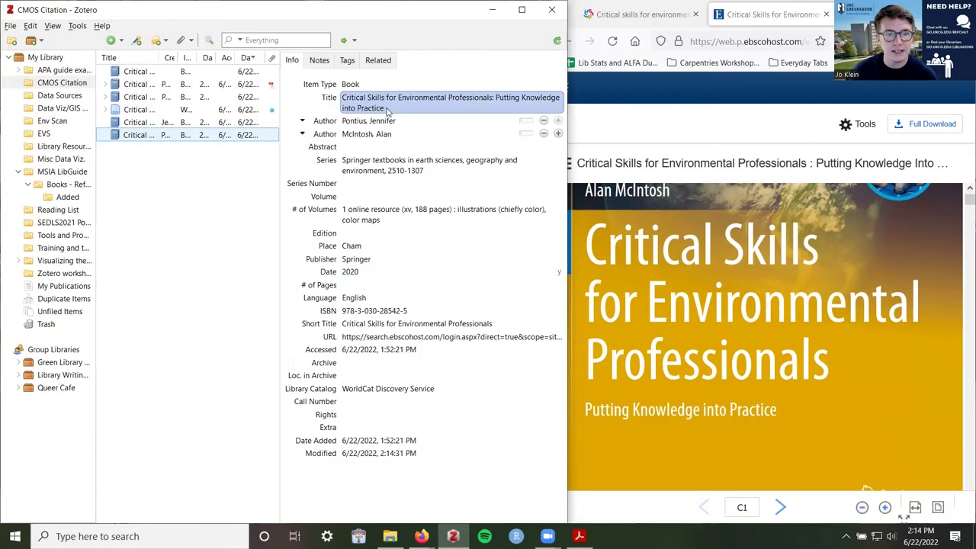
Check the first author's last-name and first-name fields against the eBook cover
scroll(762, 349, up, 3)
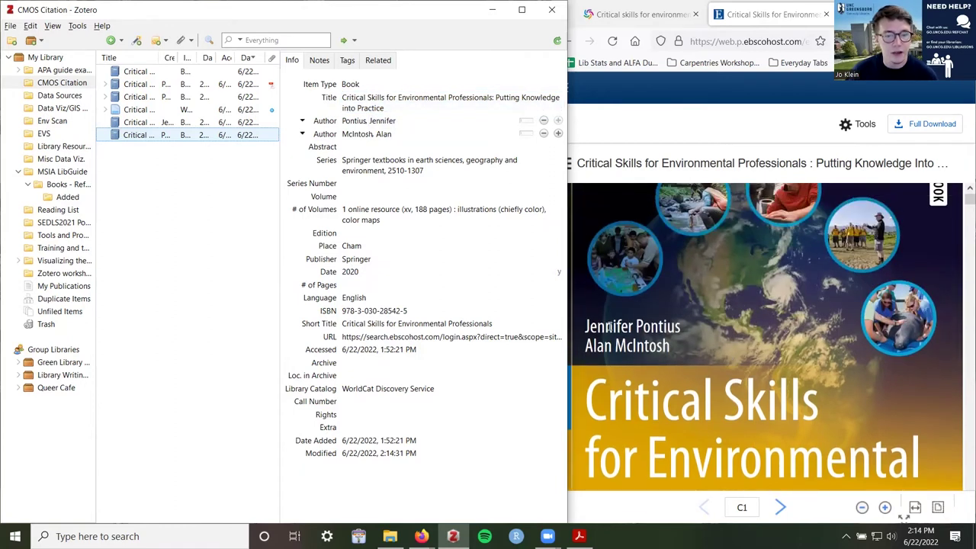
click(366, 127)
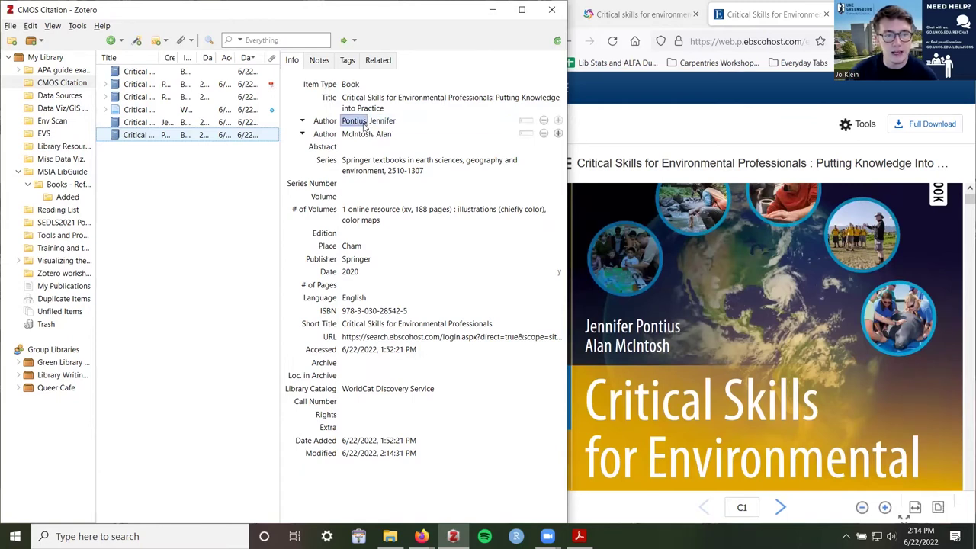
click(378, 124)
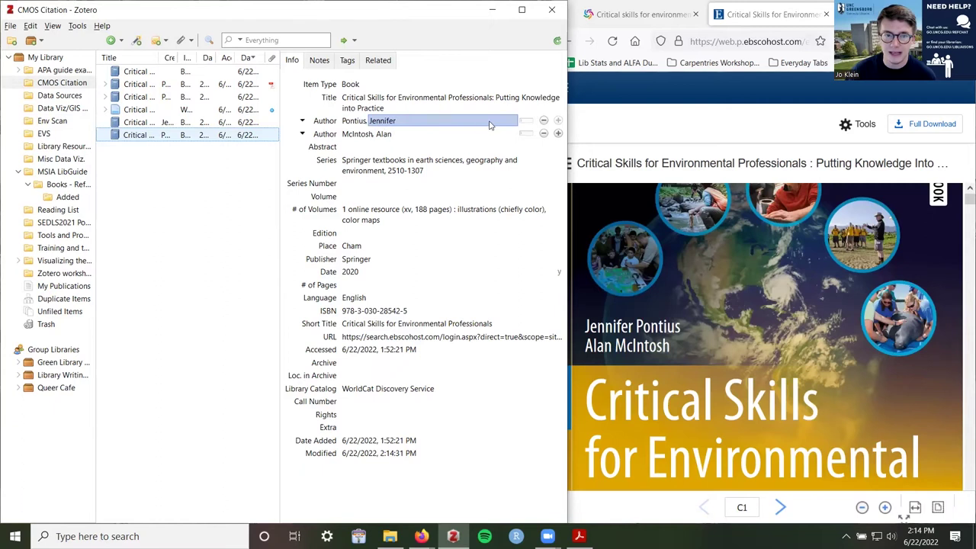
Switch the first author's name to a single field in first-last order, as on the eBook cover
key(Return)
click(527, 125)
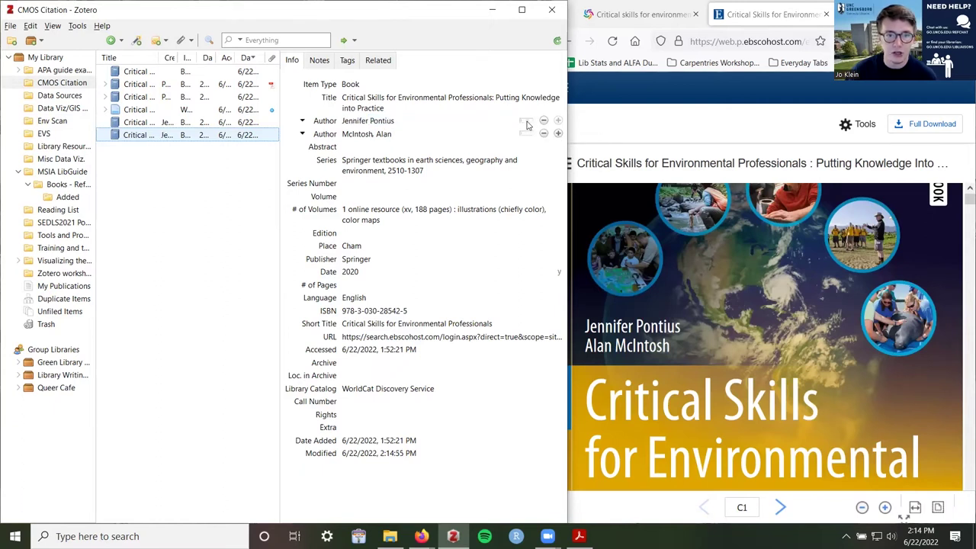
click(393, 125)
click(390, 134)
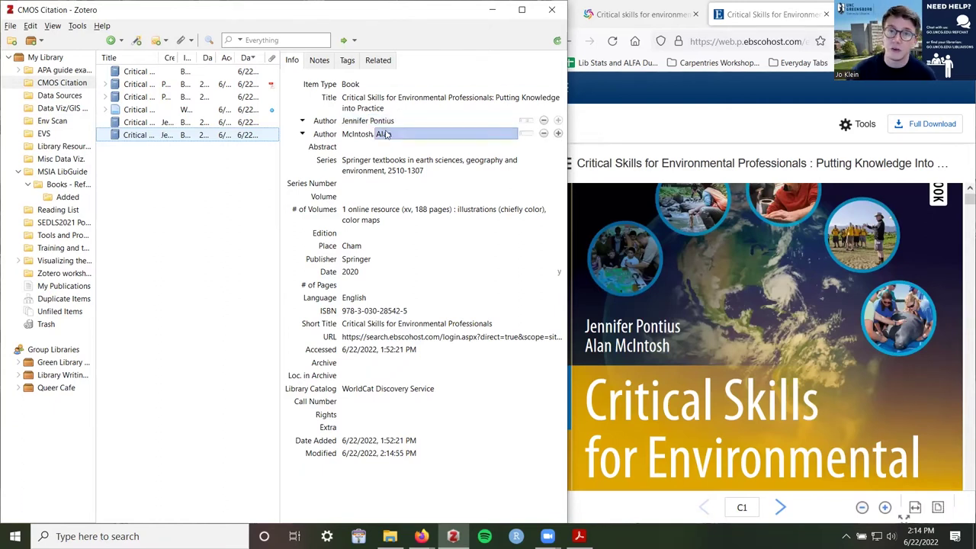
click(379, 126)
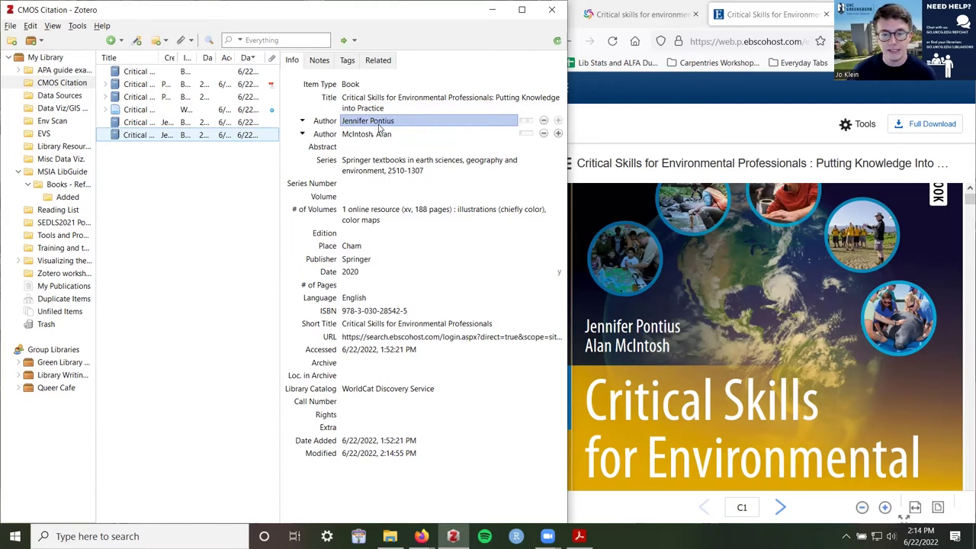
Switch the second author's name to a single field as well, with the first name leading
click(379, 134)
click(527, 134)
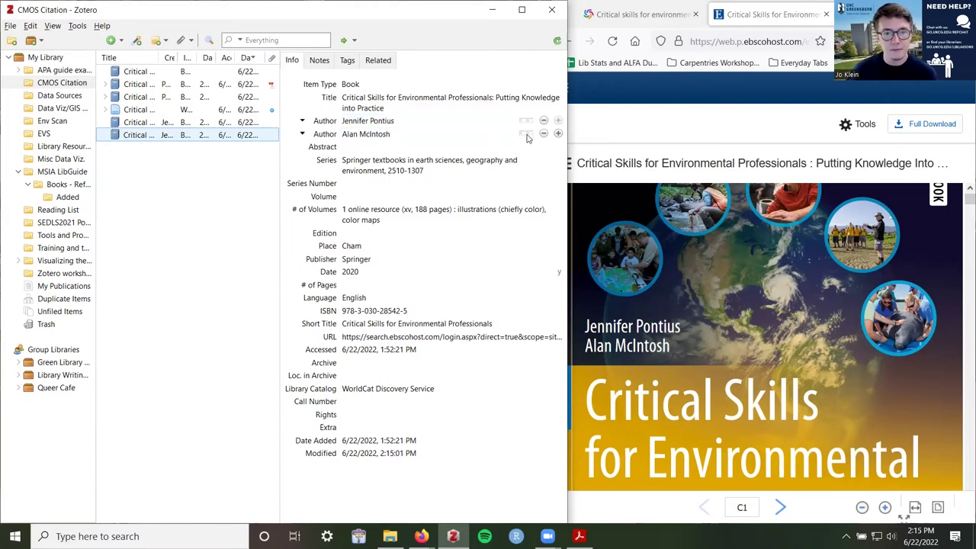
click(386, 134)
click(388, 141)
click(388, 139)
key(Return)
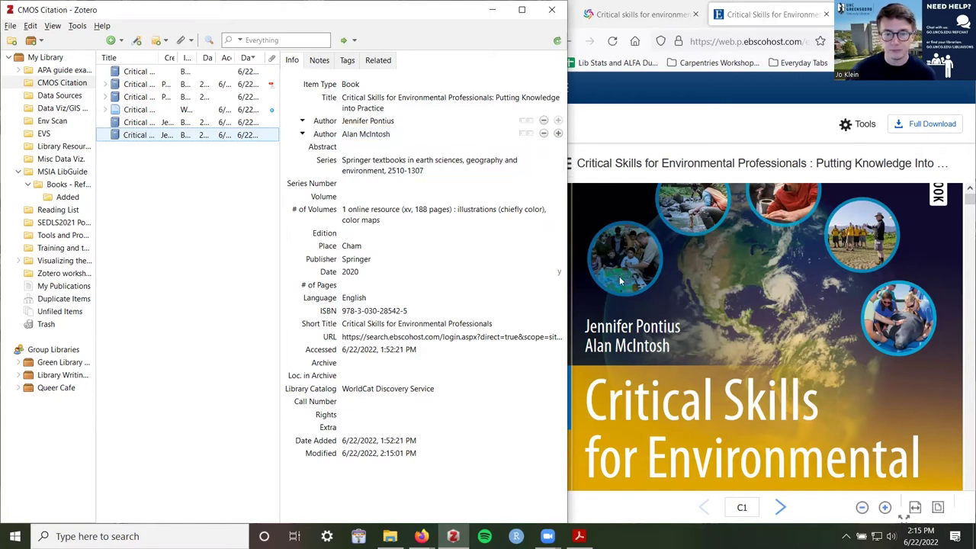
Find the full series name on the eBook's copyright page, page iv, and copy it
scroll(686, 387, down, 1)
scroll(687, 387, down, 6)
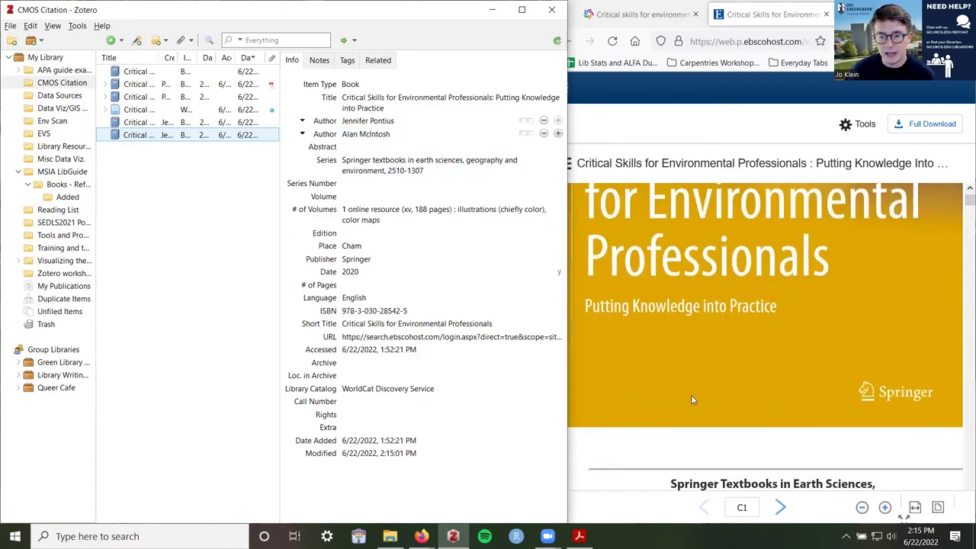
scroll(705, 383, down, 1)
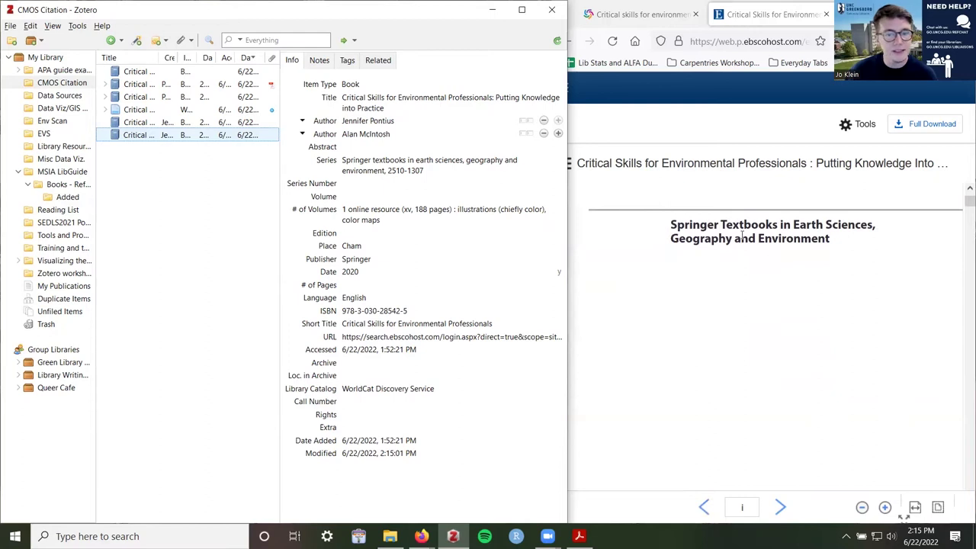
scroll(744, 264, down, 5)
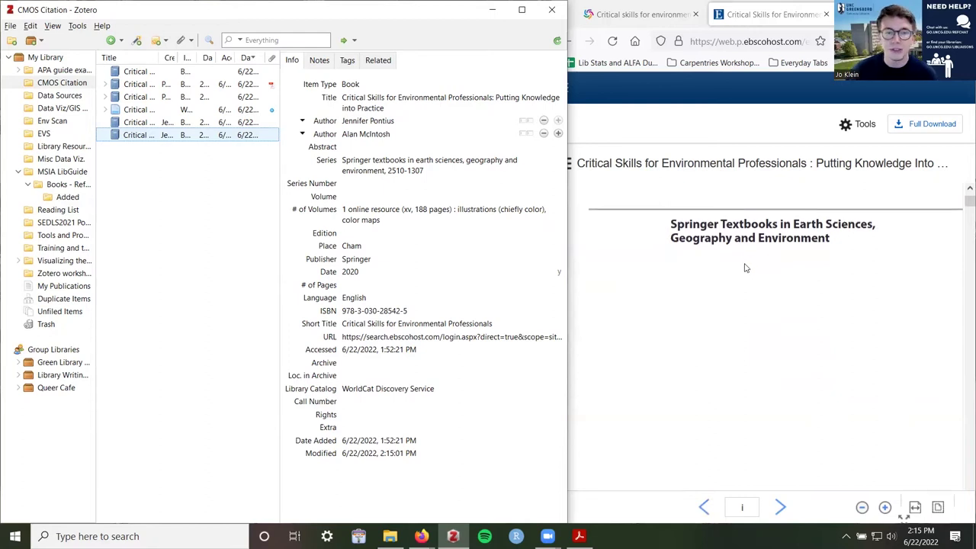
scroll(739, 275, down, 4)
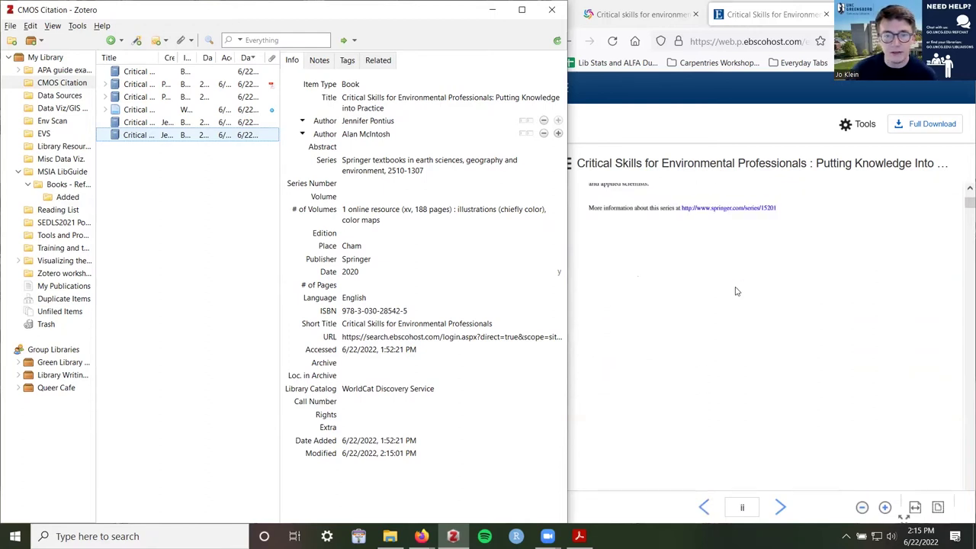
scroll(738, 286, down, 5)
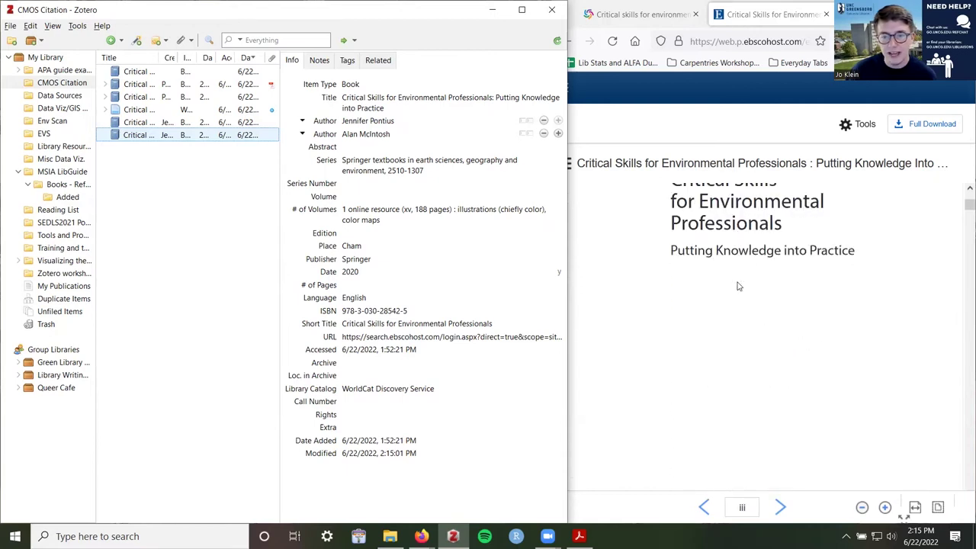
scroll(738, 285, down, 5)
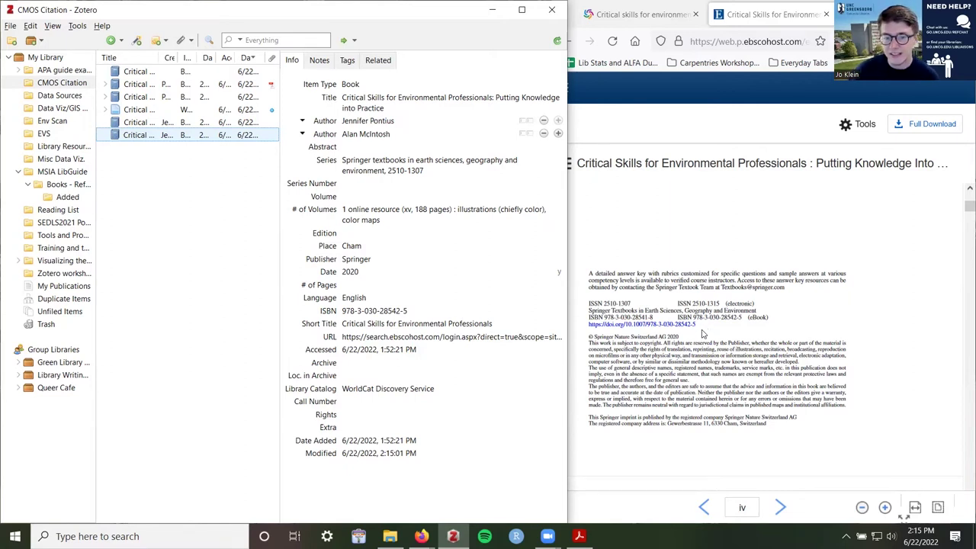
drag(589, 310, 757, 316)
key(ctrl+c)
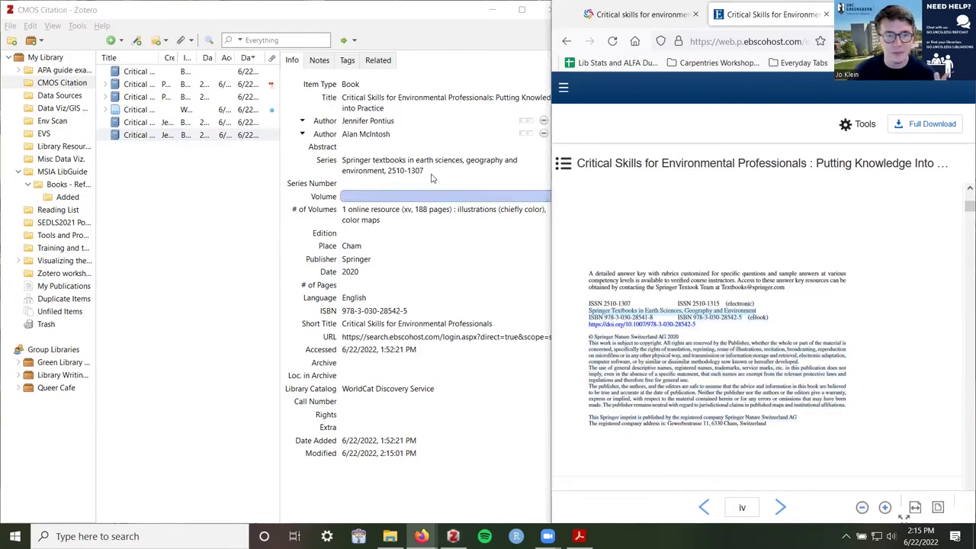
Replace the item's Series entry with the copied name, Springer Textbooks in Earth Sciences, Geography and Environment
click(389, 172)
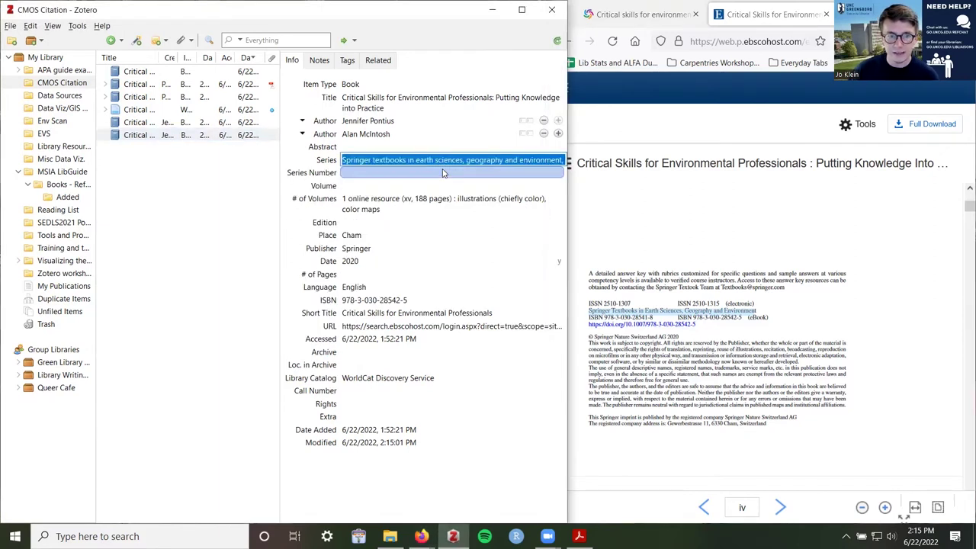
text(Springer)
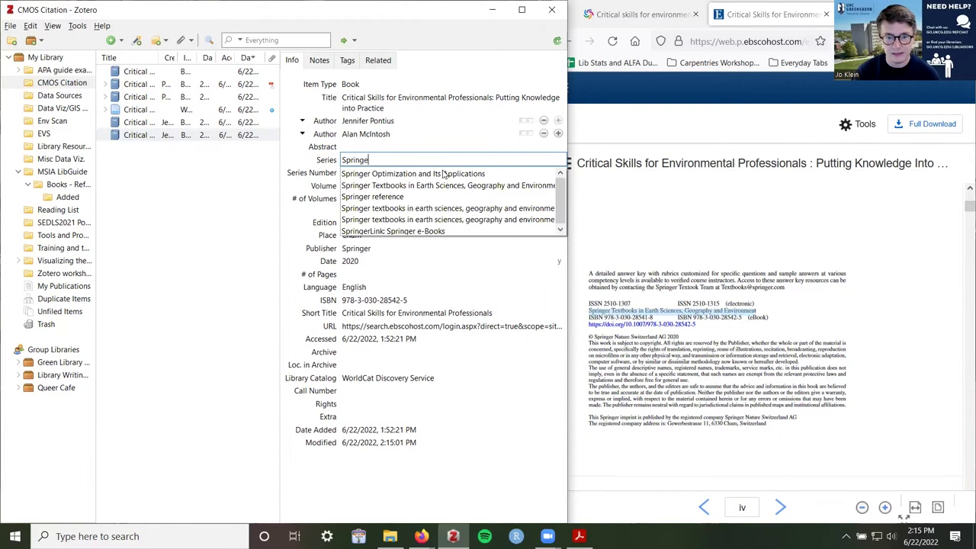
right_click(676, 311)
click(694, 322)
click(446, 163)
key(ctrl+a)
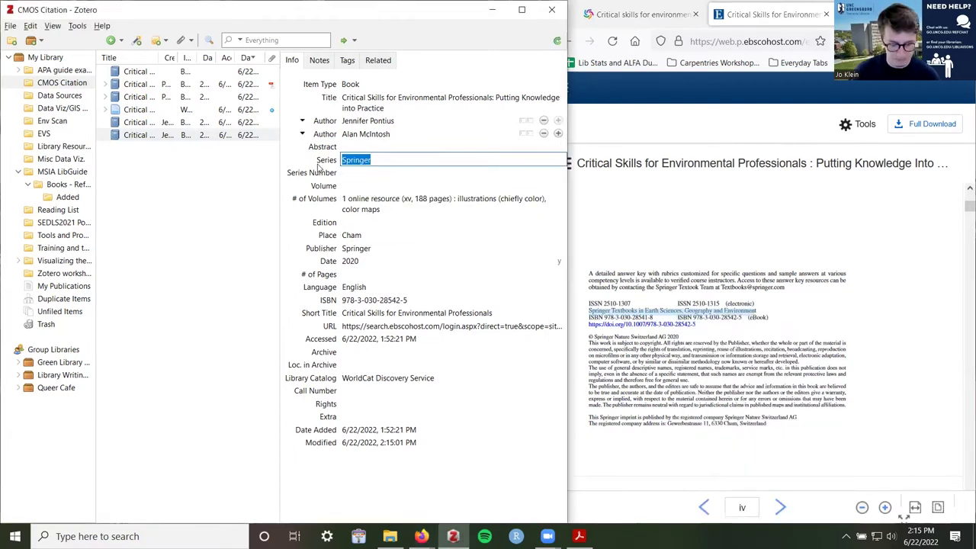
key(ctrl+v)
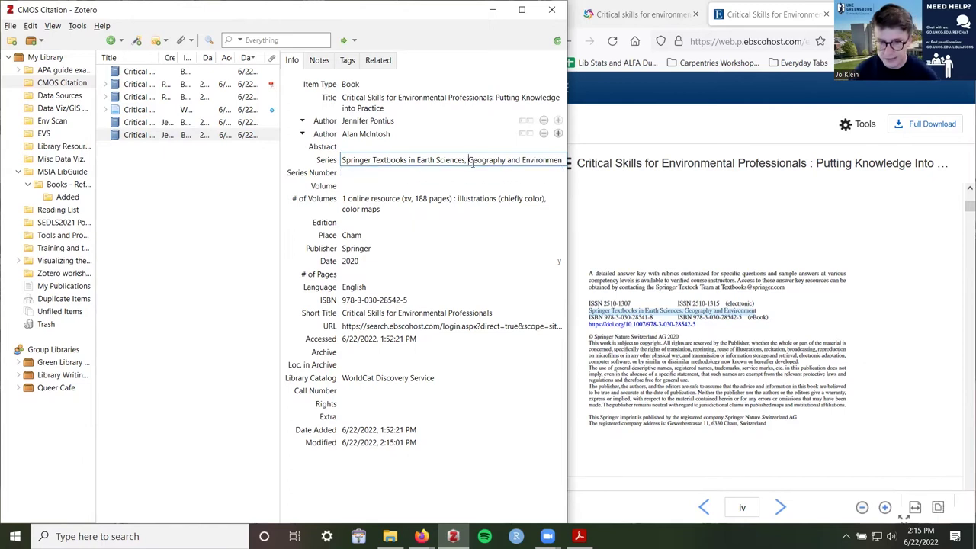
Complete the last word of the Series entry as Environment and check it against the eBook's copyright page
key(Right)
key(Right)
key(Right)
key(Right)
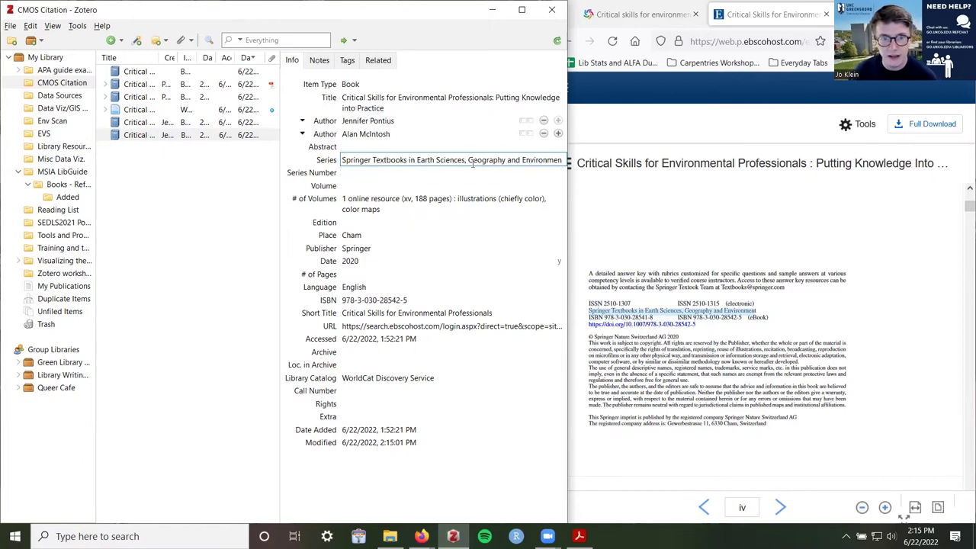
text(t)
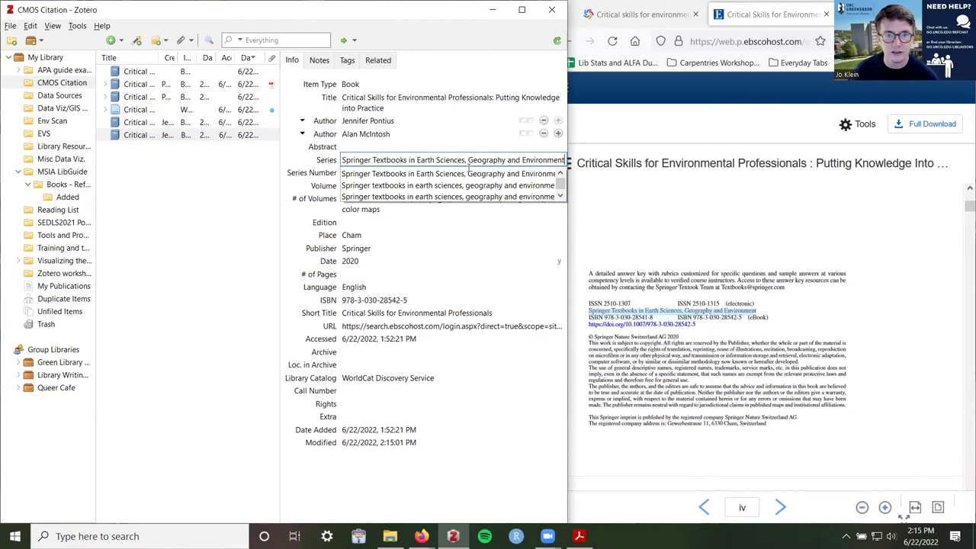
click(457, 147)
click(448, 259)
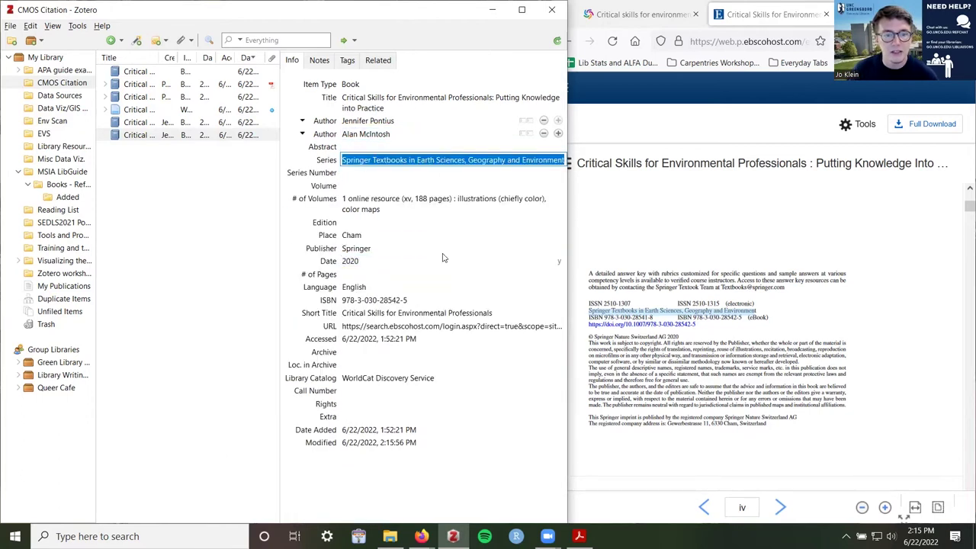
click(763, 314)
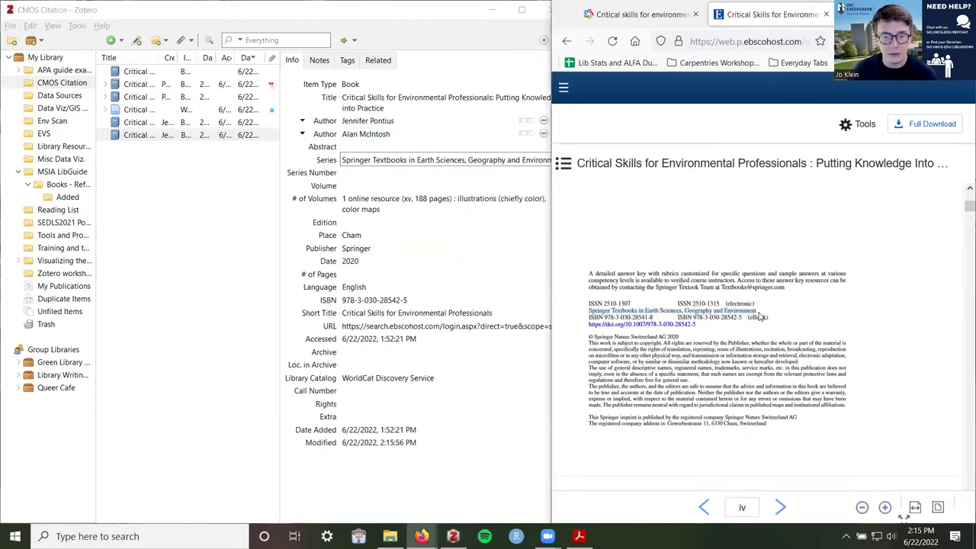
click(302, 197)
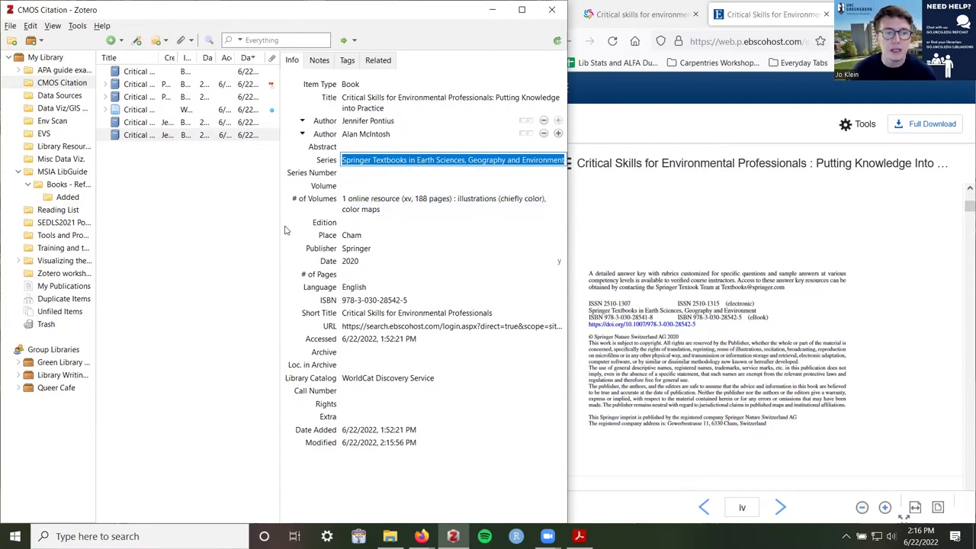
click(366, 160)
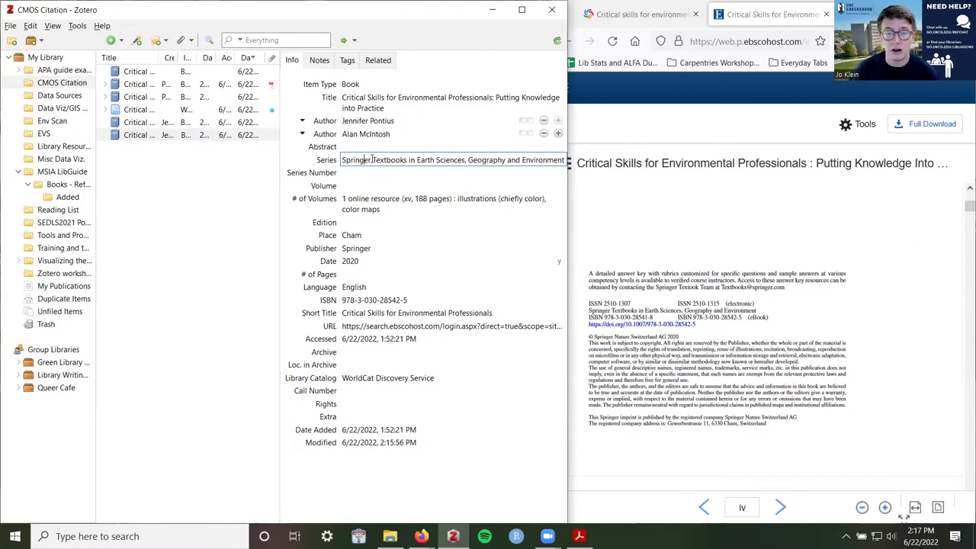
Delete the physical-description text from the item's # of Volumes field and leave the field empty
click(373, 200)
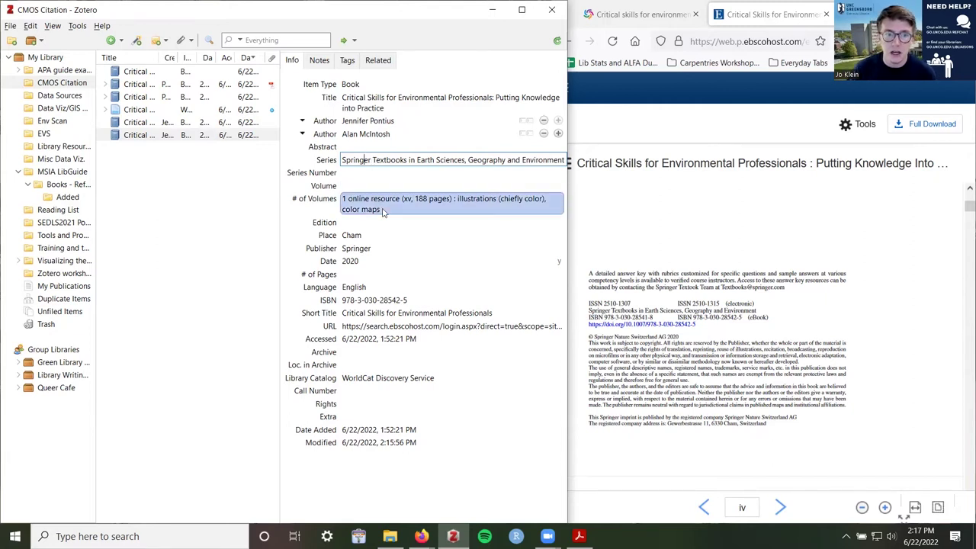
click(384, 213)
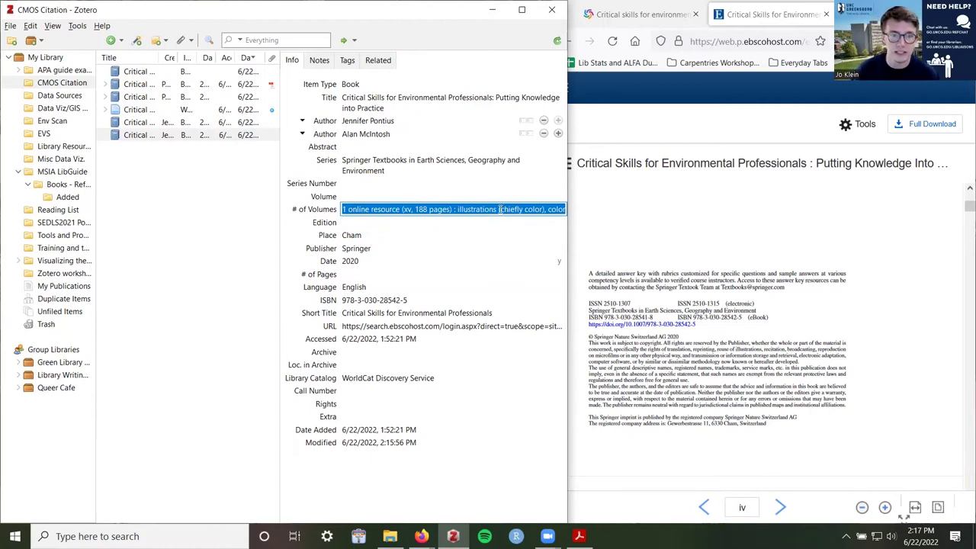
key(BackSpace)
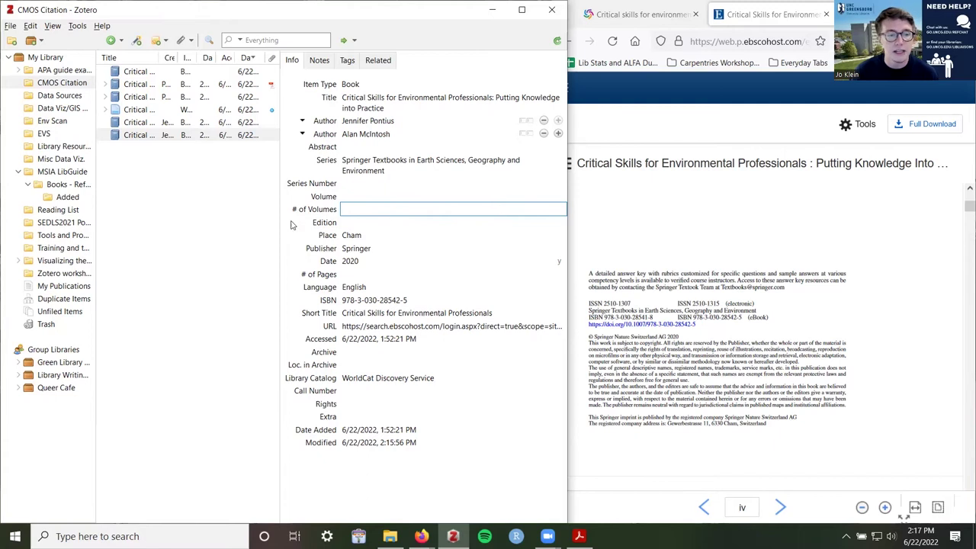
click(316, 215)
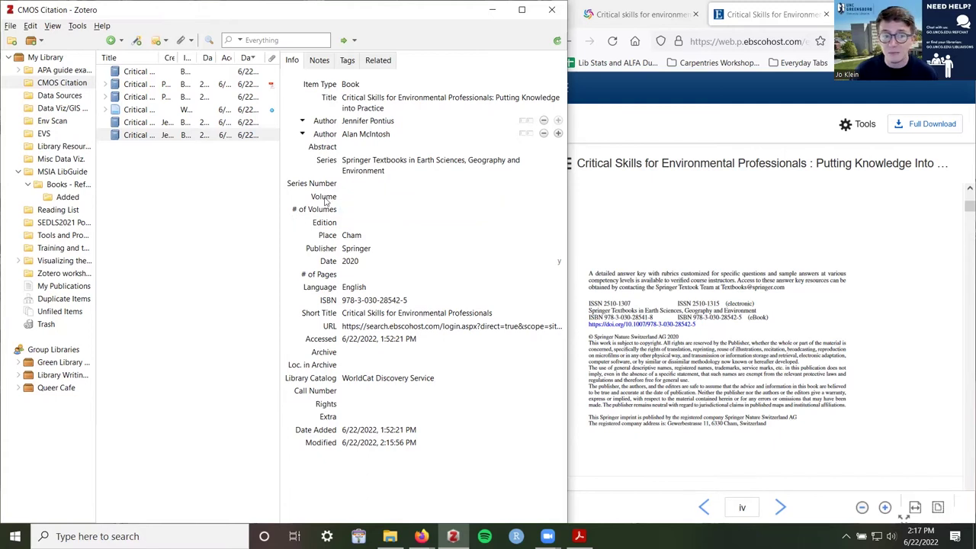
right_click(192, 137)
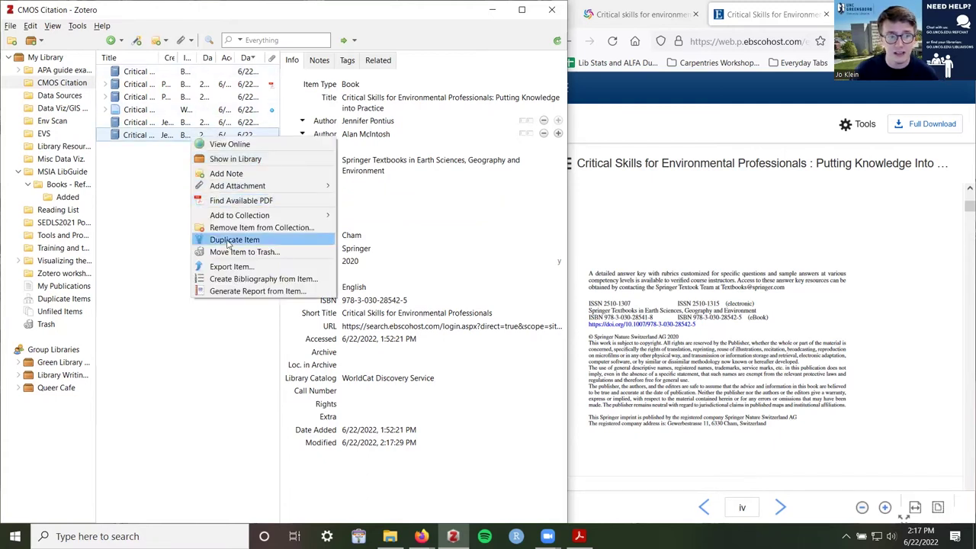
click(171, 225)
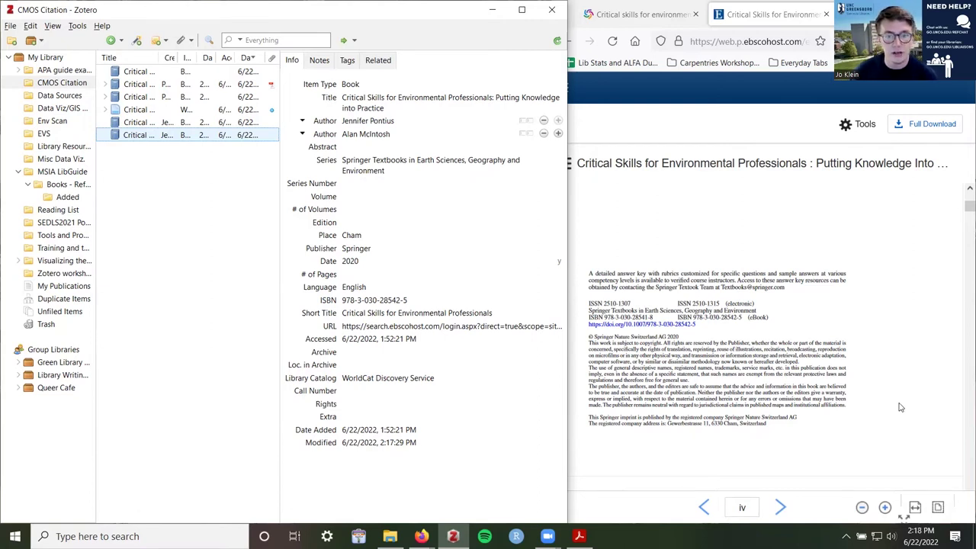
Check the item's Date and Publisher fields against the copyright line on page iv of the eBook
click(603, 338)
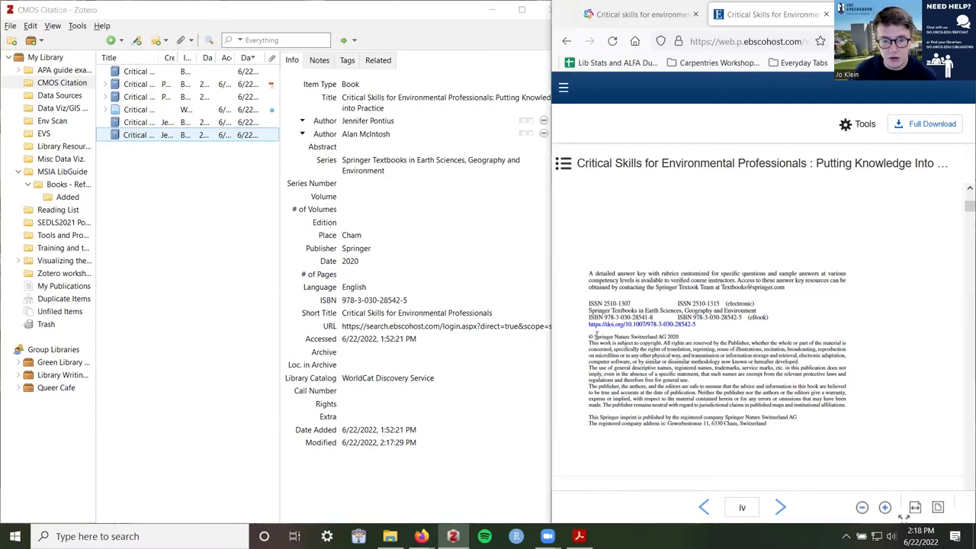
click(590, 336)
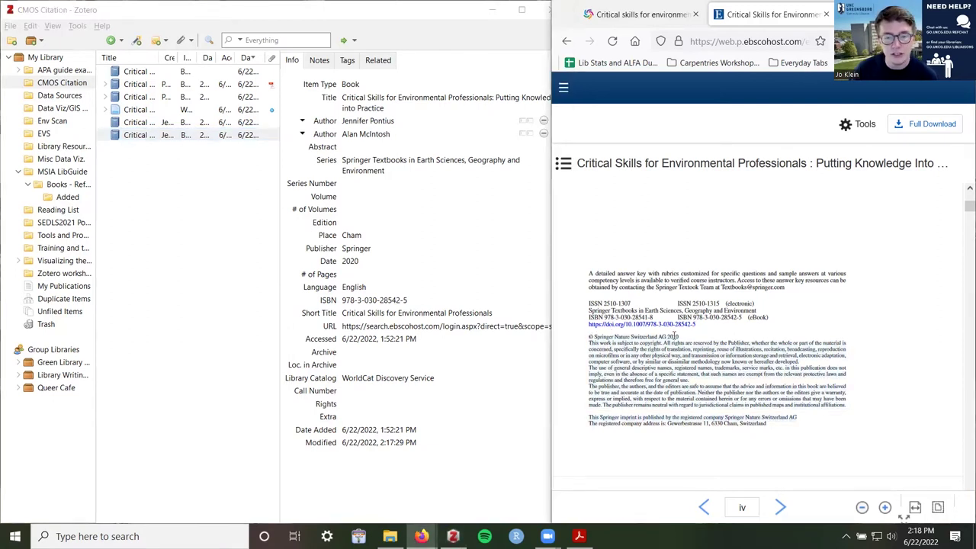
click(674, 336)
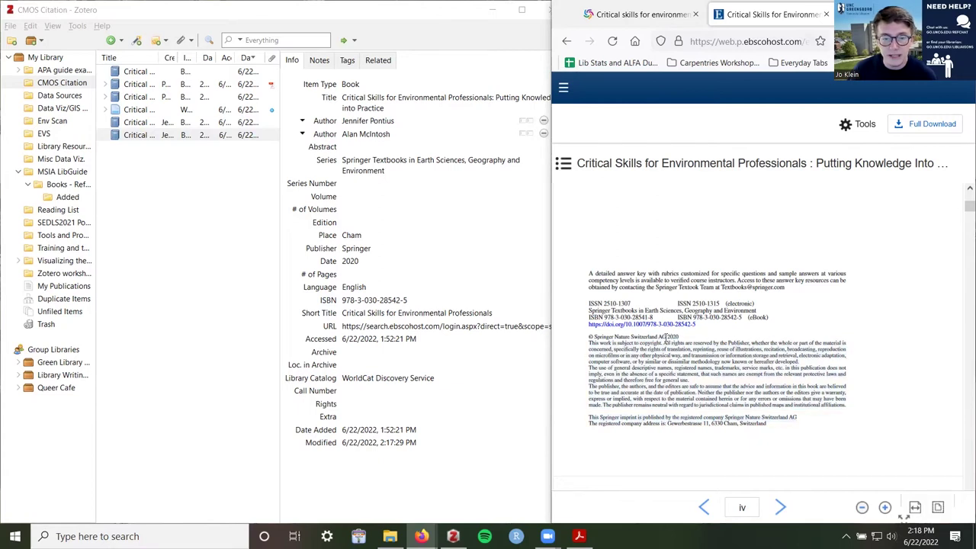
click(366, 262)
click(324, 263)
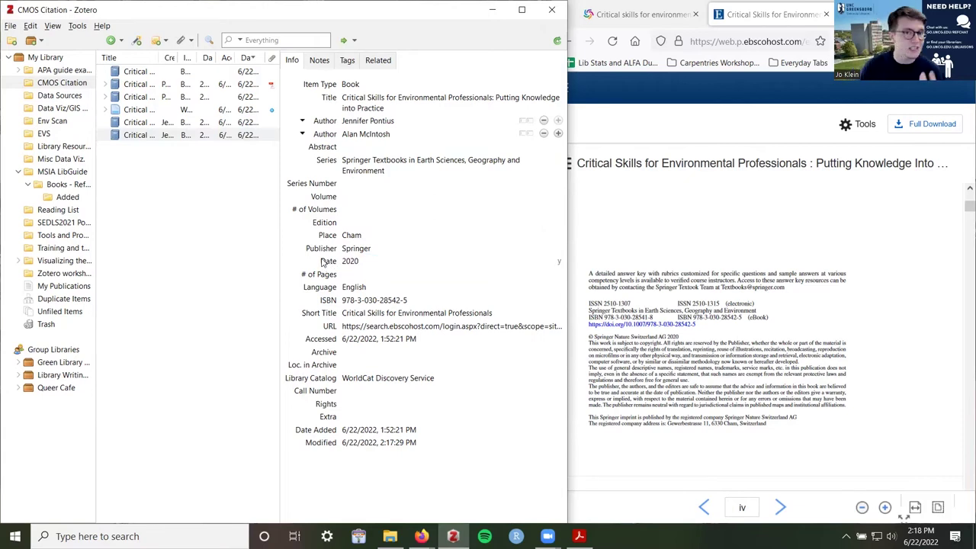
click(373, 264)
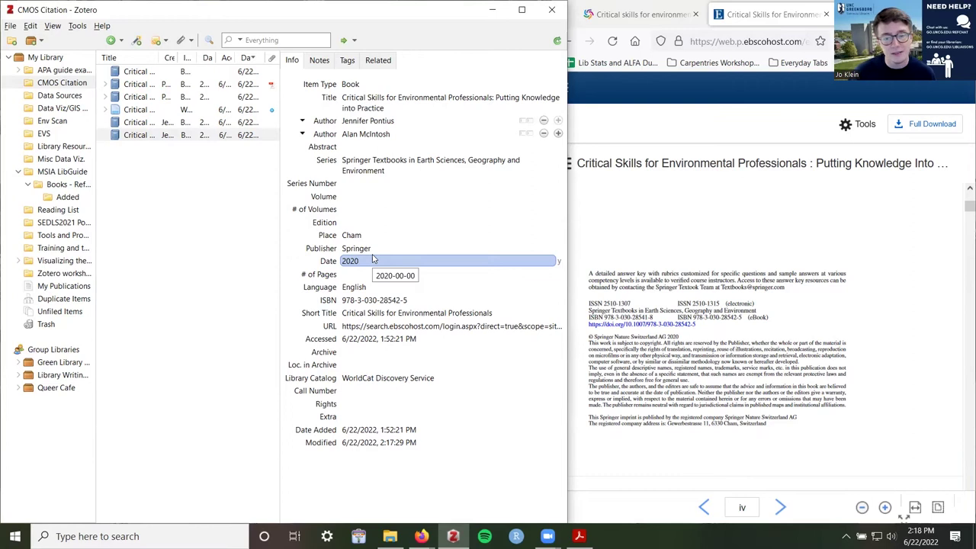
click(770, 283)
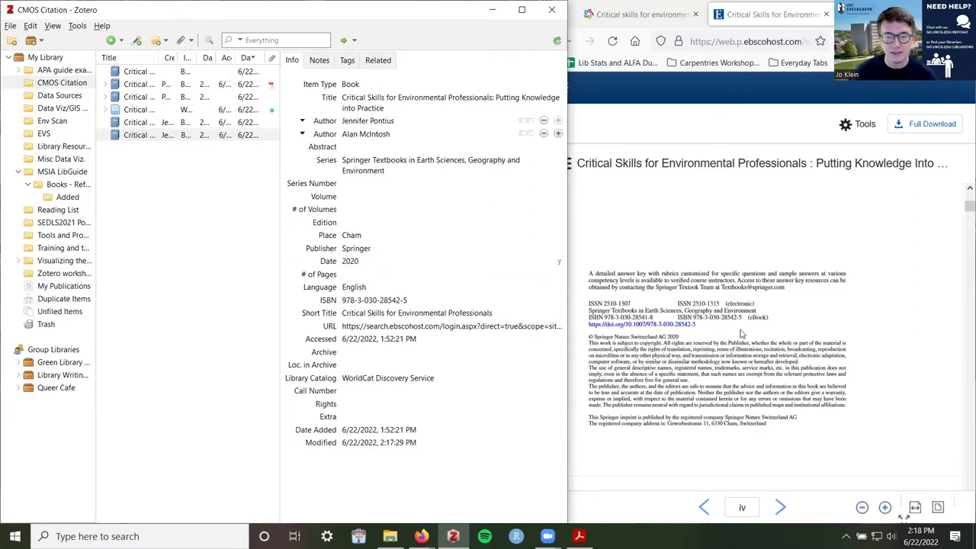
drag(592, 337, 628, 337)
click(659, 337)
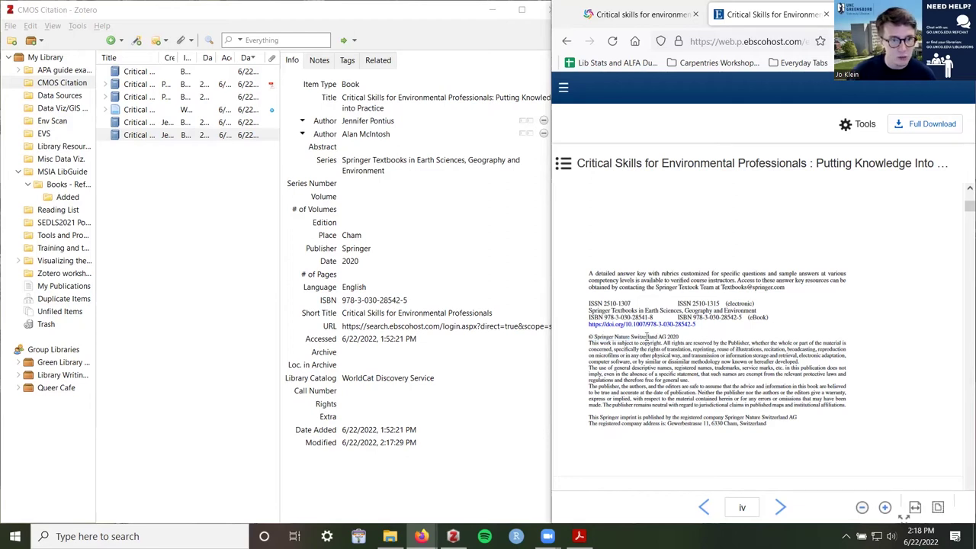
Check the item's Publisher field against the imprint statement near the end of the eBook's copyright page
click(371, 248)
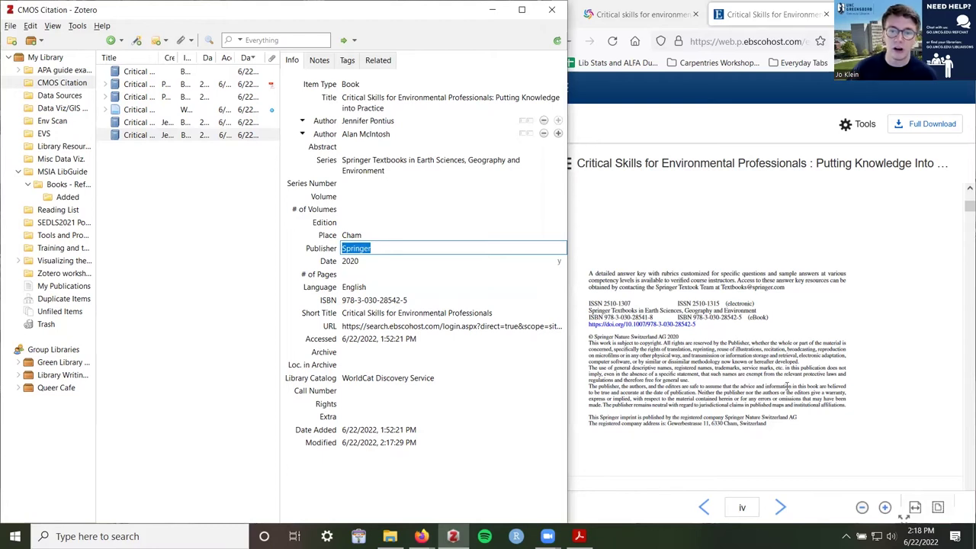
scroll(786, 389, up, 2)
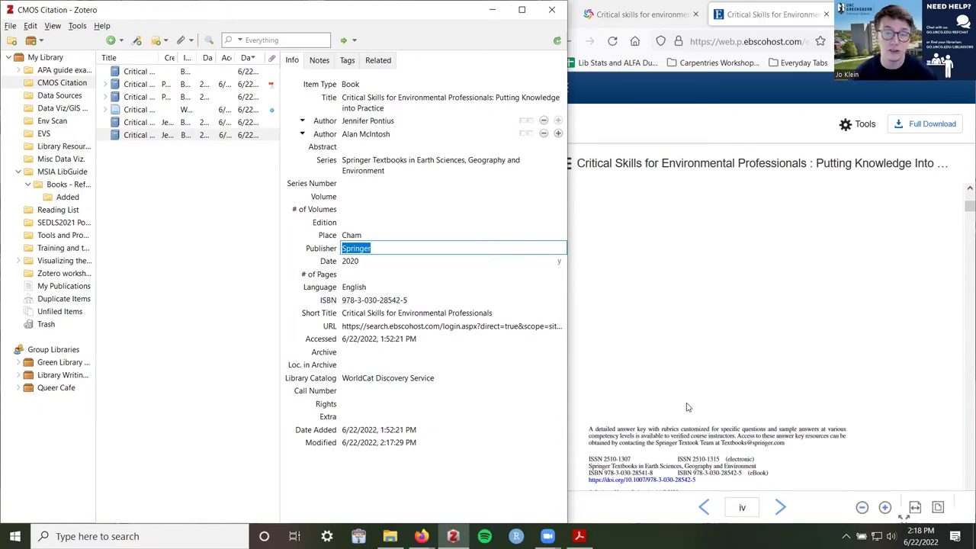
scroll(736, 412, down, 2)
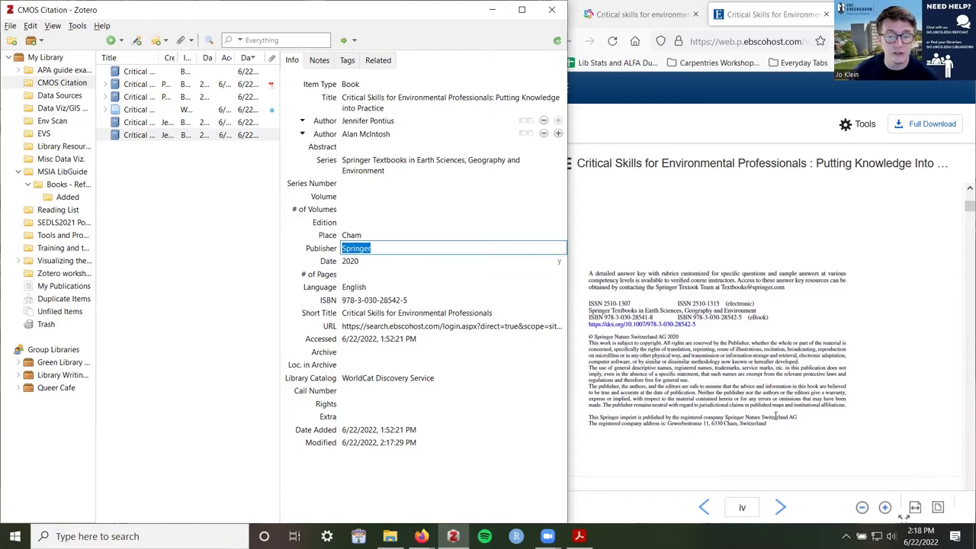
drag(601, 418, 798, 422)
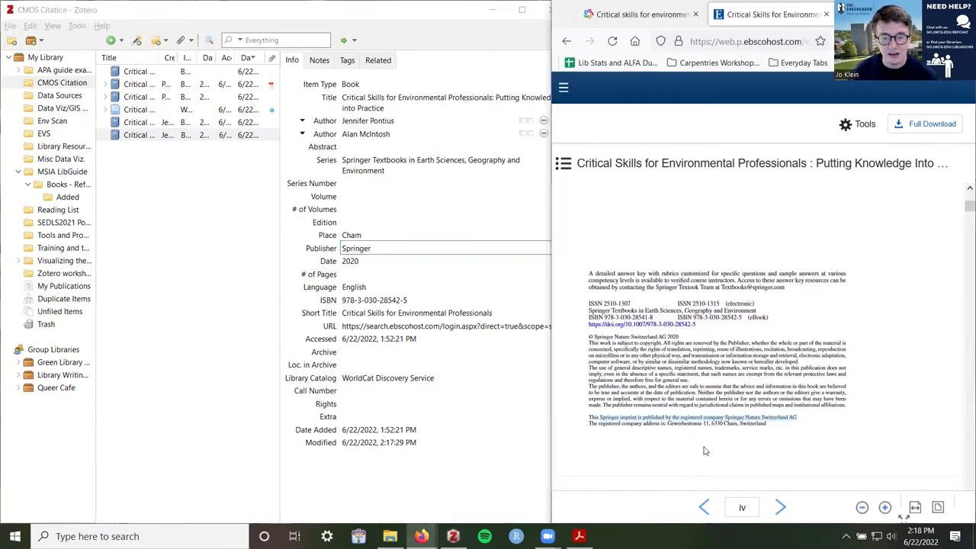
click(885, 509)
scroll(776, 392, down, 5)
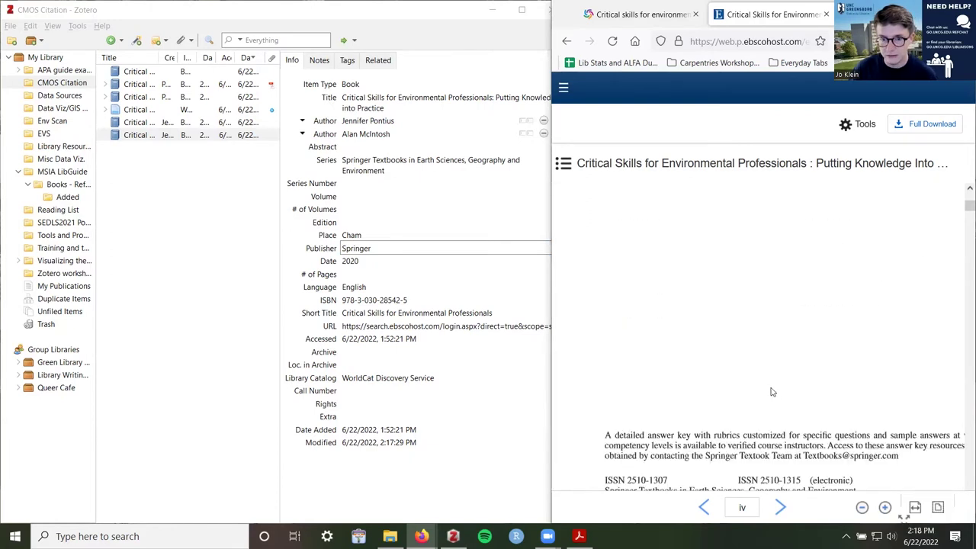
drag(608, 392, 877, 393)
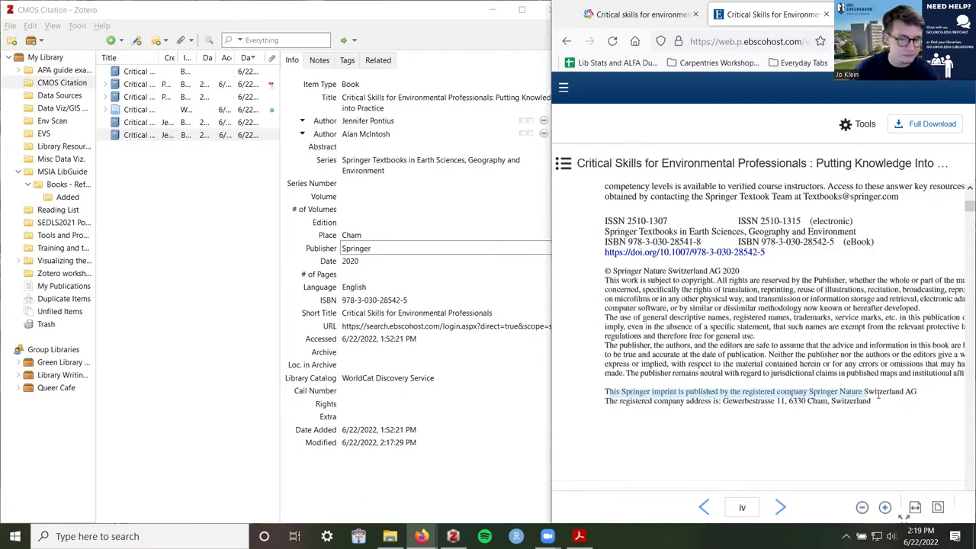
click(500, 223)
click(462, 248)
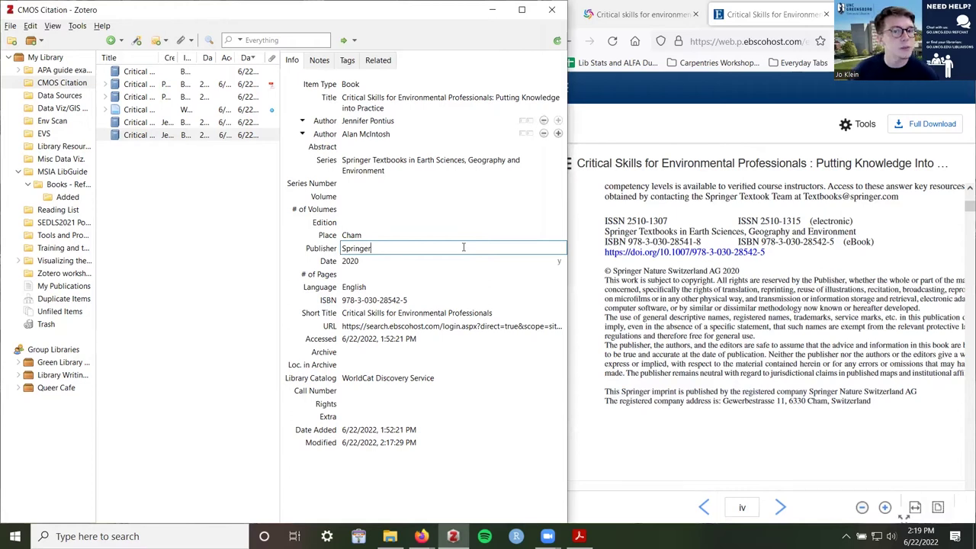
click(405, 260)
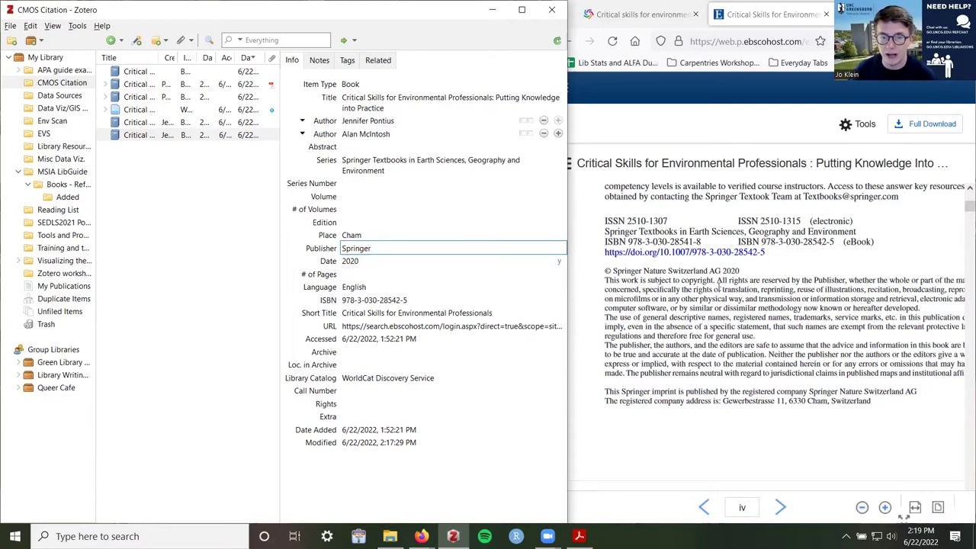
Look through the eBook's front matter from the cover to page iv to see how the publisher is named
click(387, 279)
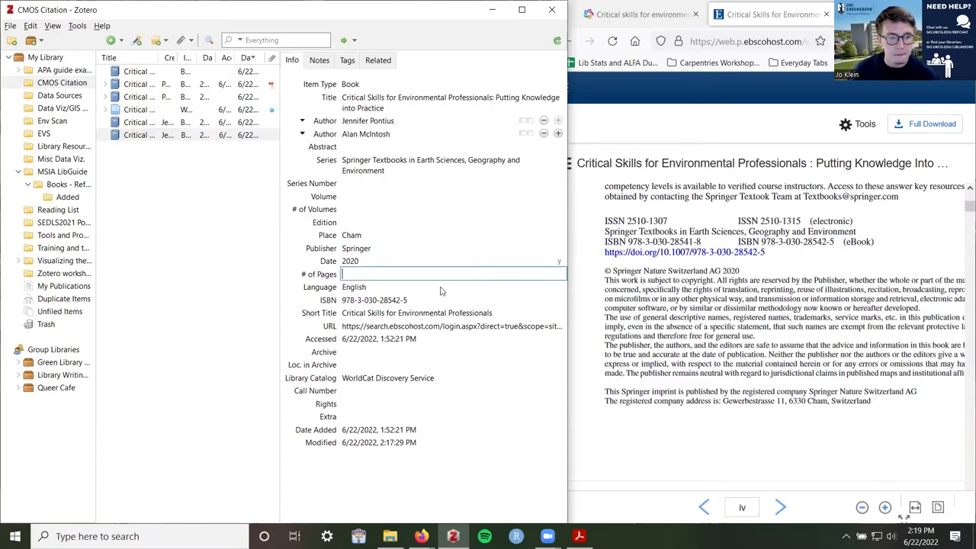
scroll(864, 364, down, 5)
scroll(866, 363, up, 5)
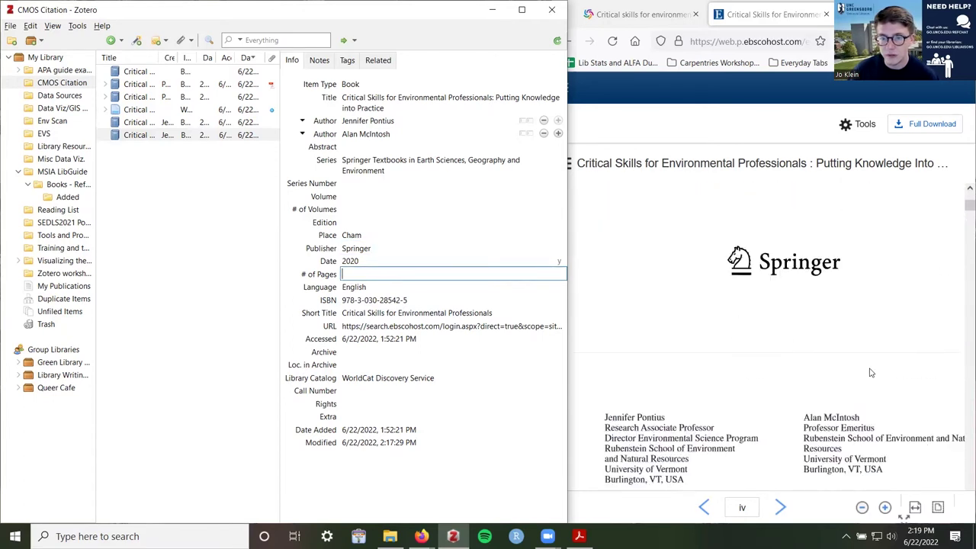
scroll(839, 370, up, 5)
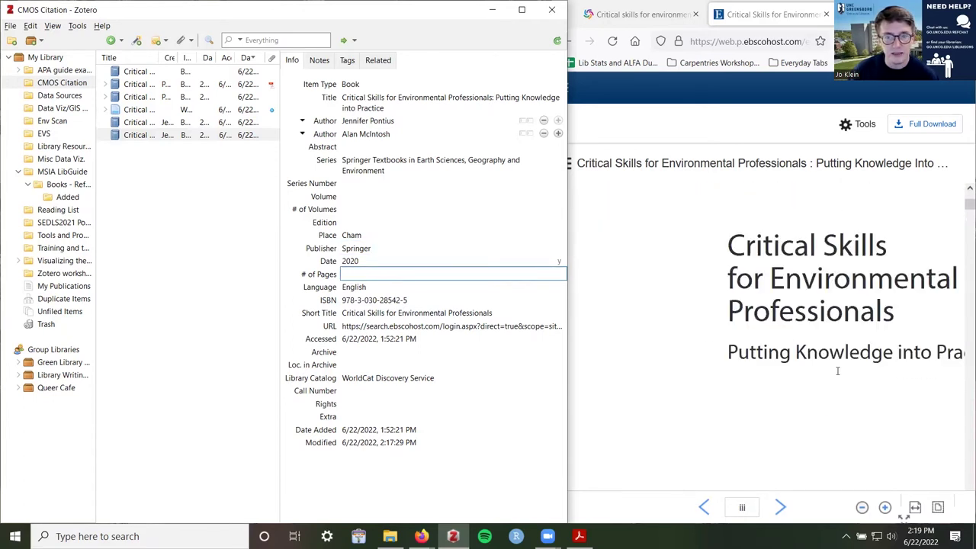
scroll(833, 383, up, 5)
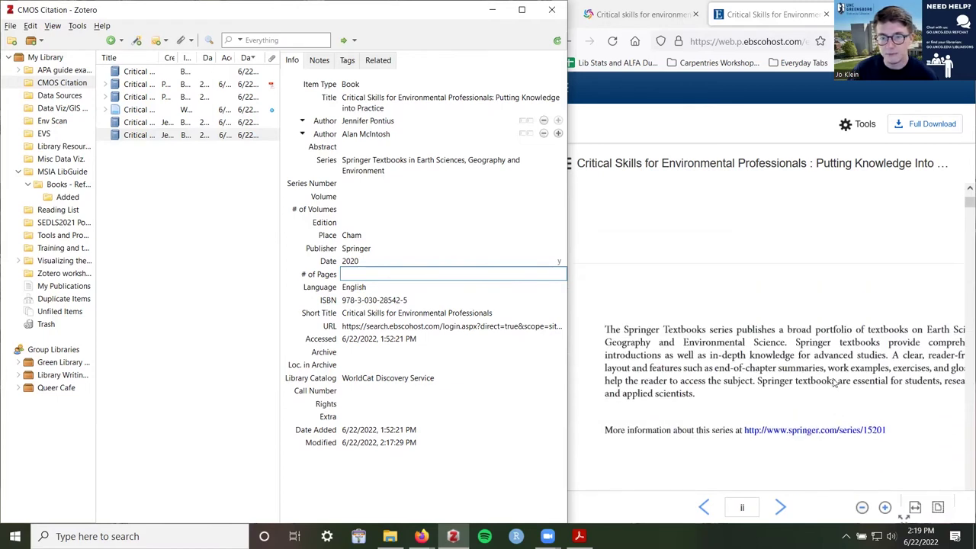
scroll(830, 386, up, 5)
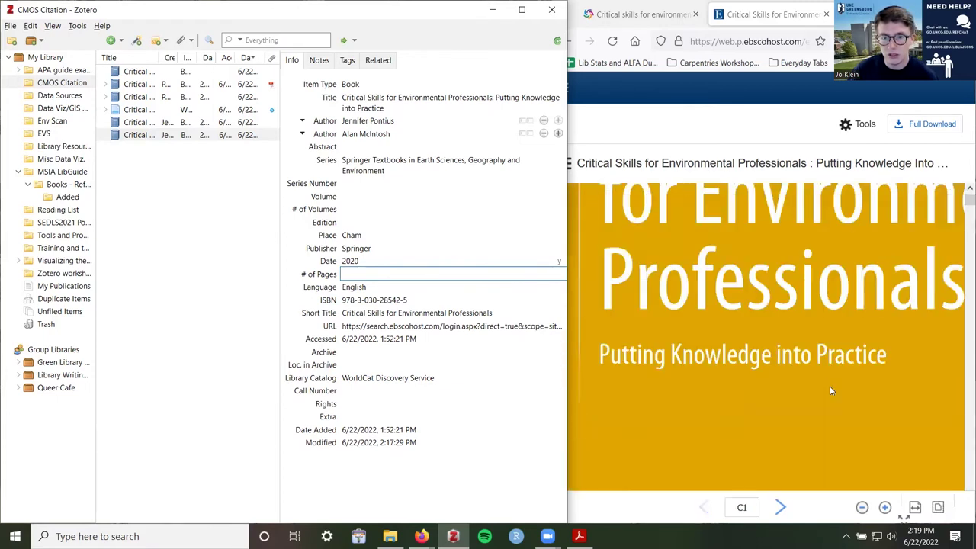
click(862, 508)
click(863, 508)
scroll(842, 391, down, 5)
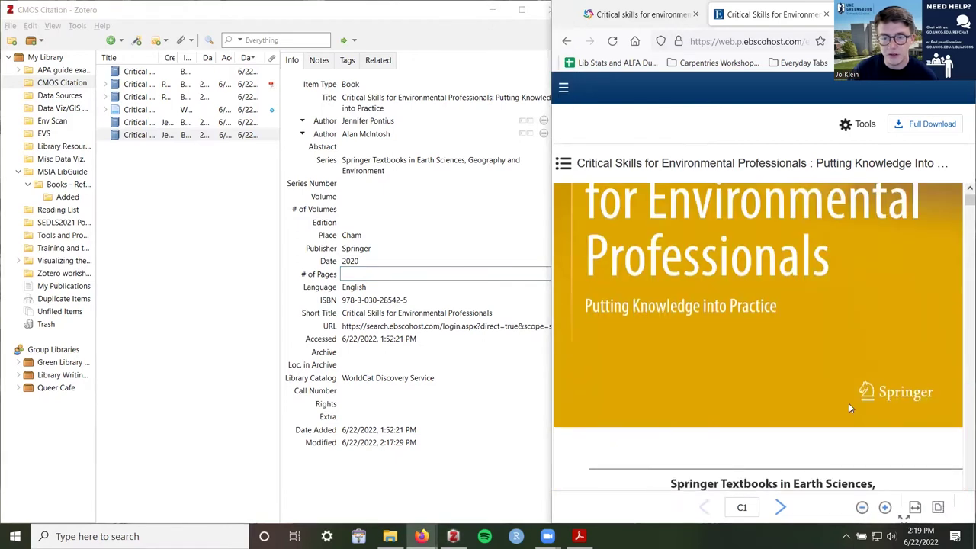
scroll(888, 404, down, 5)
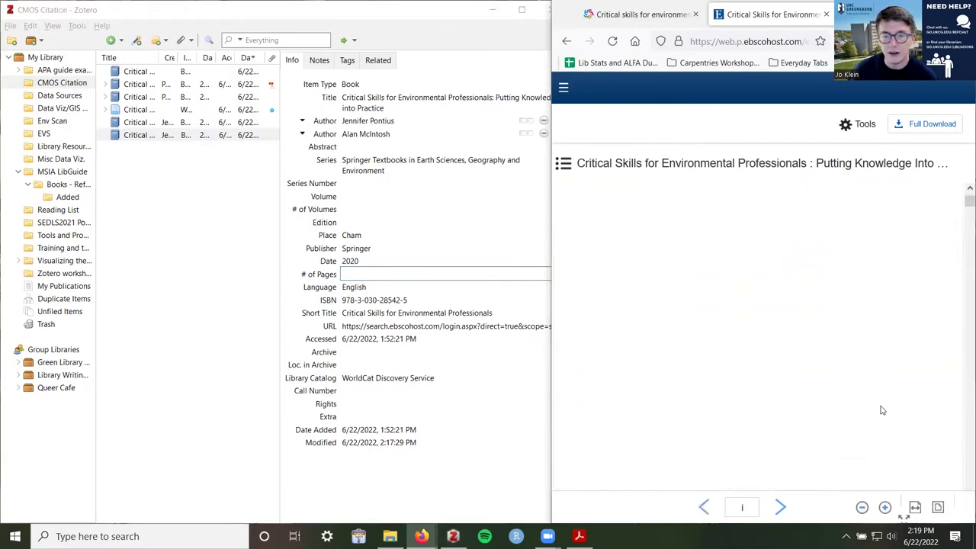
scroll(877, 411, down, 10)
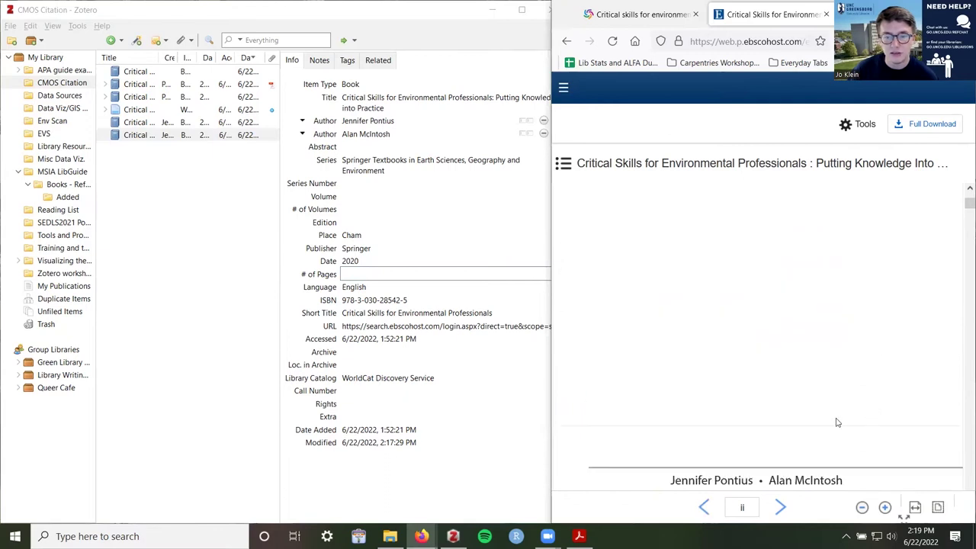
scroll(831, 414, down, 5)
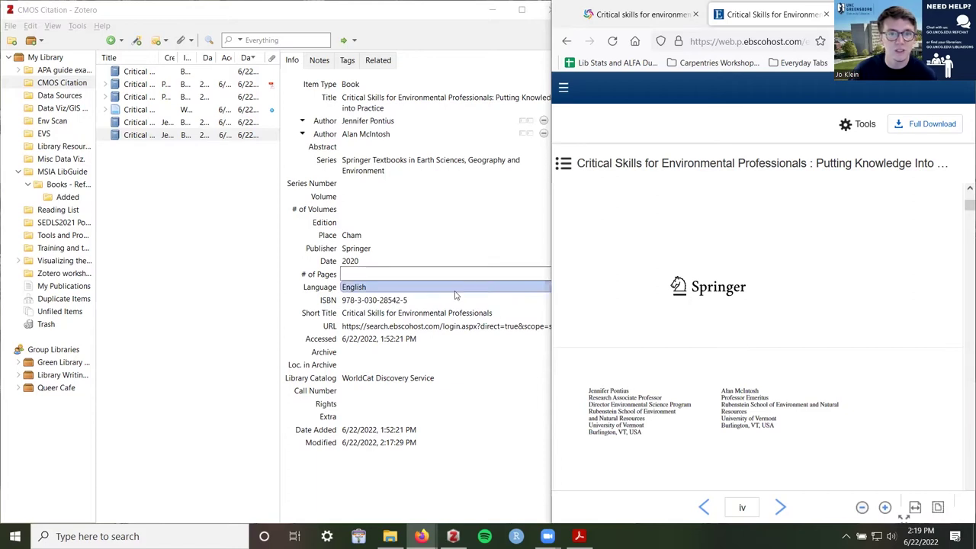
Review the item's ISBN and Place fields and find the publisher's city and country in the registered company address on page iv
click(385, 287)
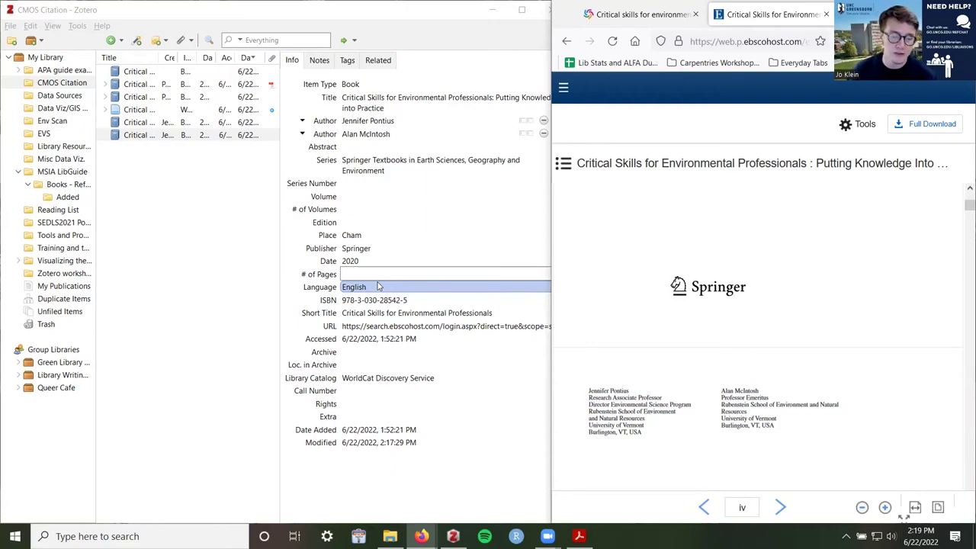
click(380, 299)
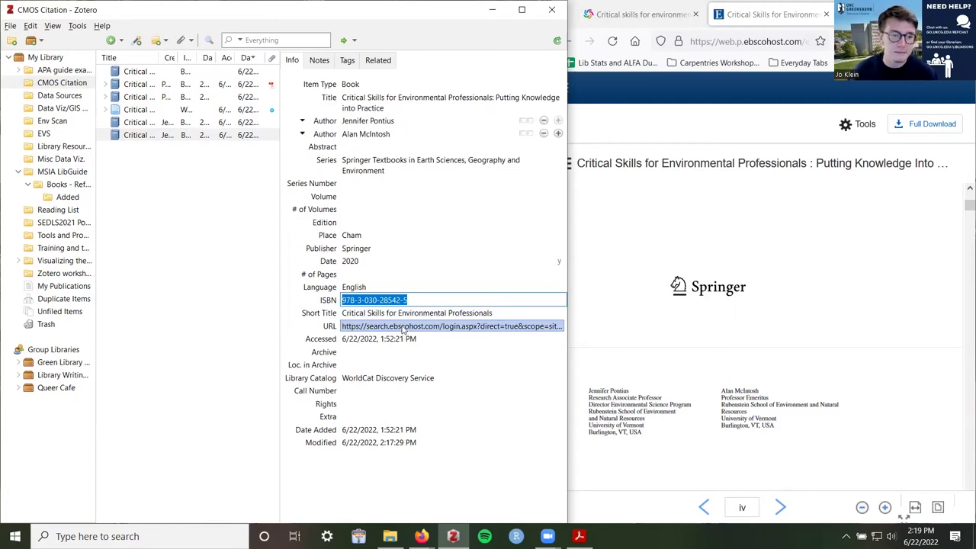
click(343, 236)
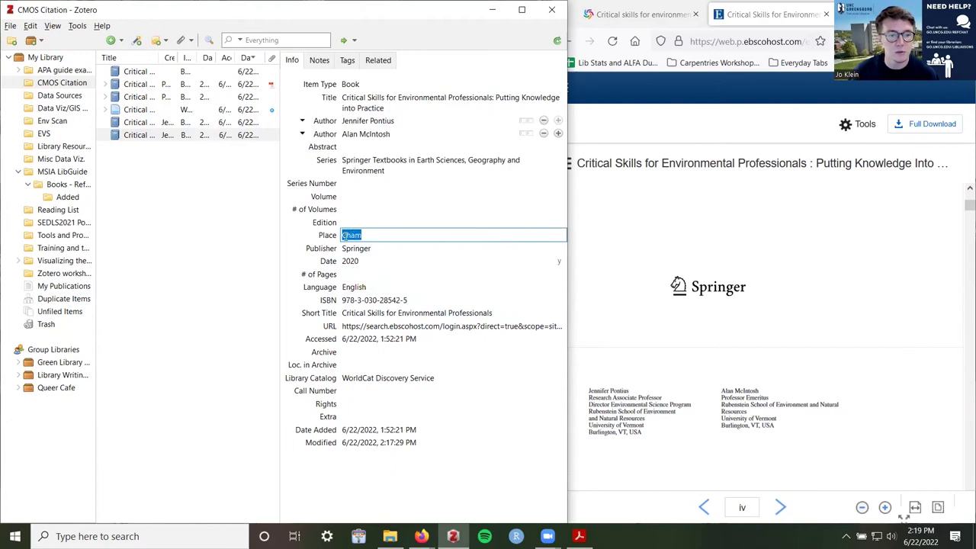
click(367, 235)
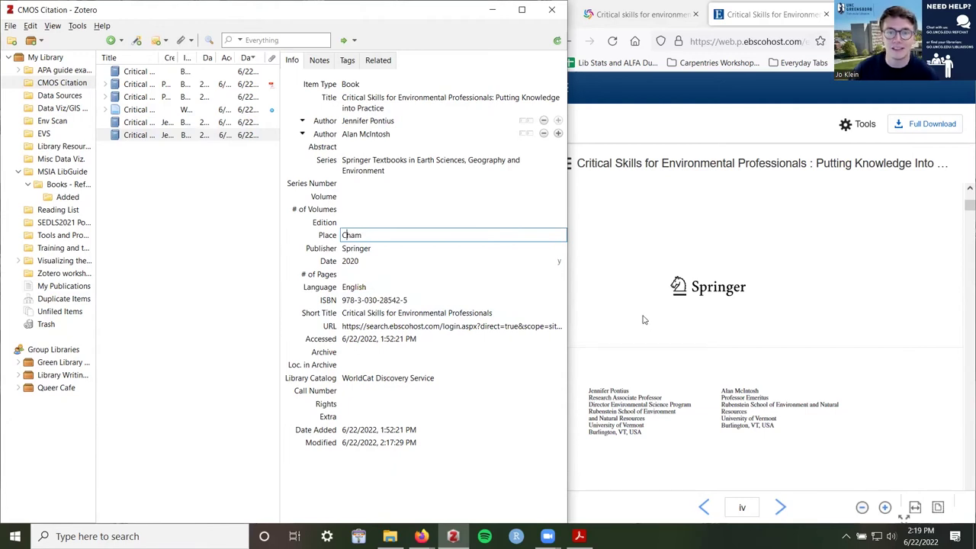
scroll(713, 342, down, 3)
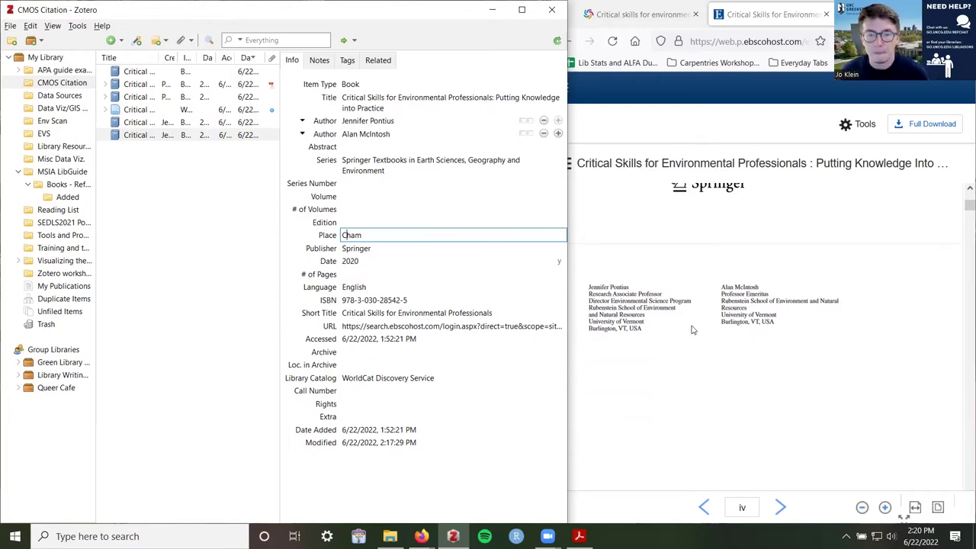
scroll(695, 337, down, 5)
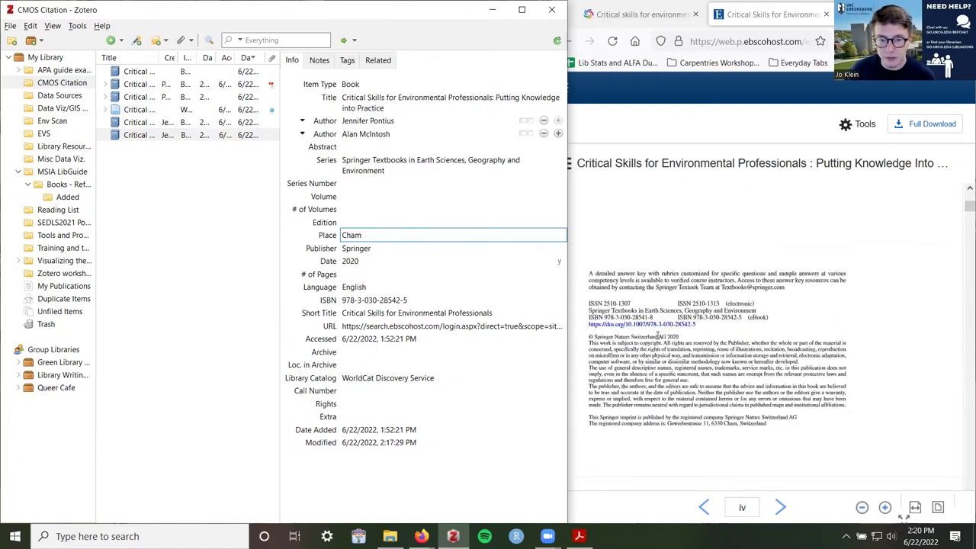
drag(742, 424, 765, 423)
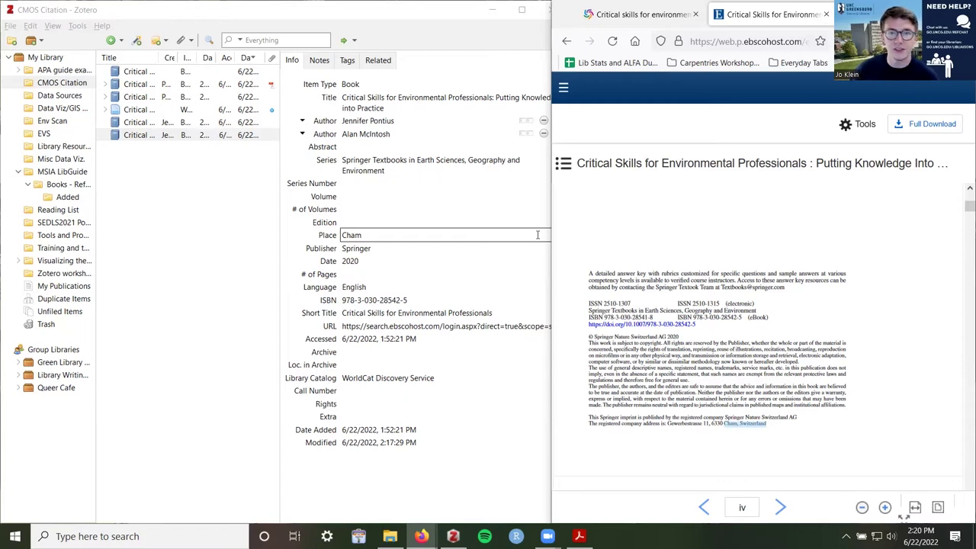
Complete the item's Place field as Cham, Switzerland and save the entry
click(507, 235)
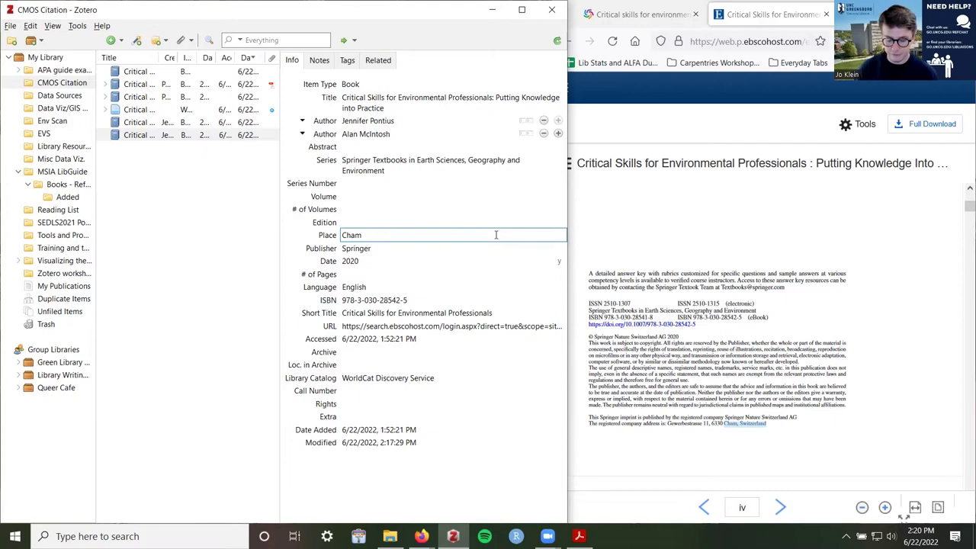
text(,)
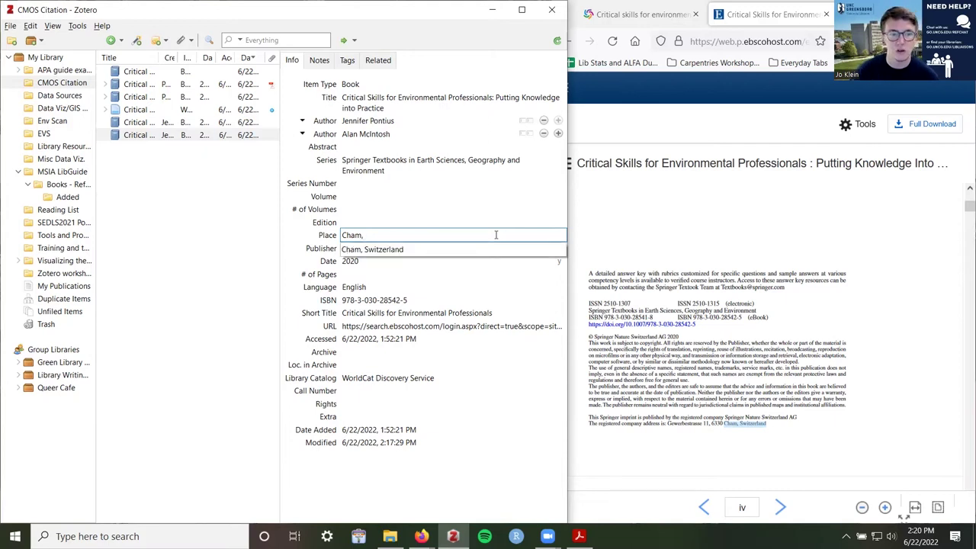
click(396, 250)
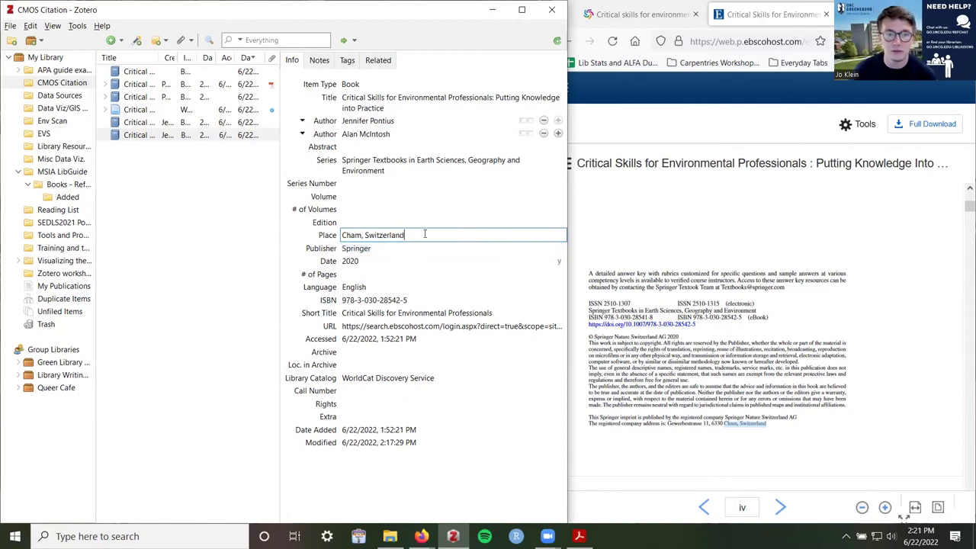
triple_click(399, 235)
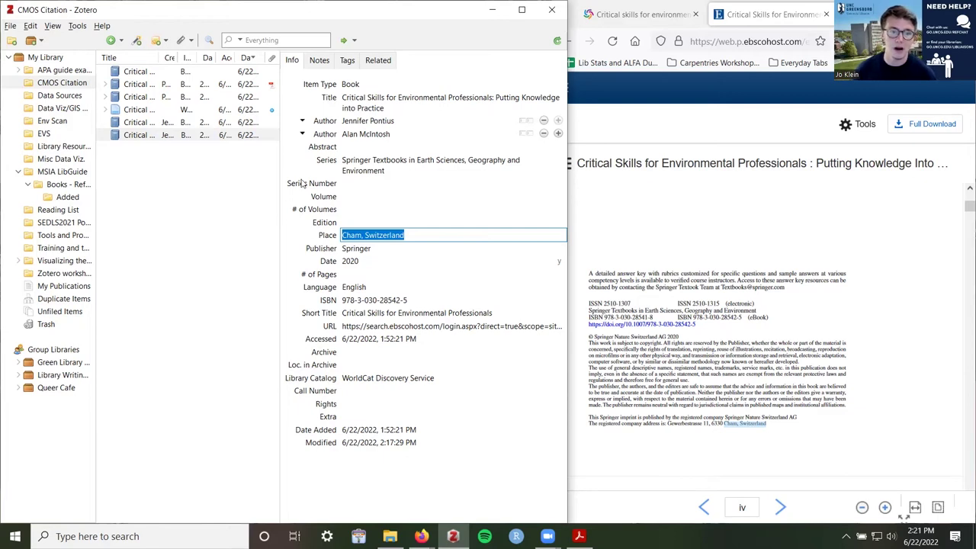
drag(409, 235, 364, 235)
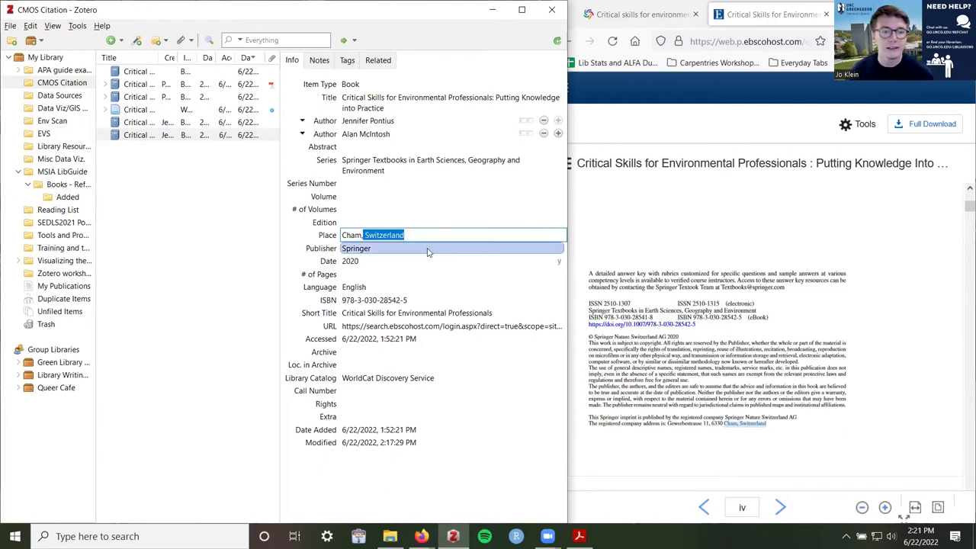
click(325, 241)
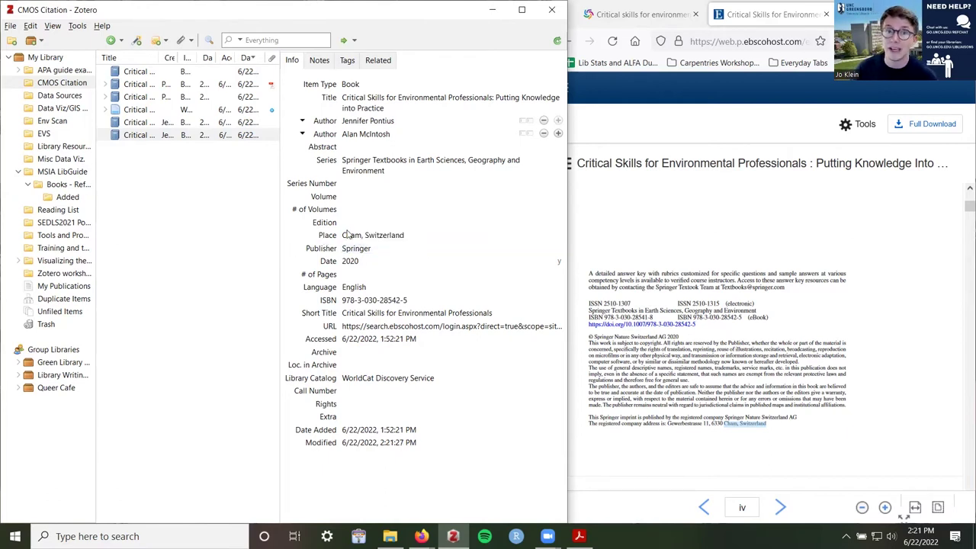
Review the item's URL, Author, Series, Place, Publisher and Date fields
click(438, 328)
click(368, 122)
click(379, 135)
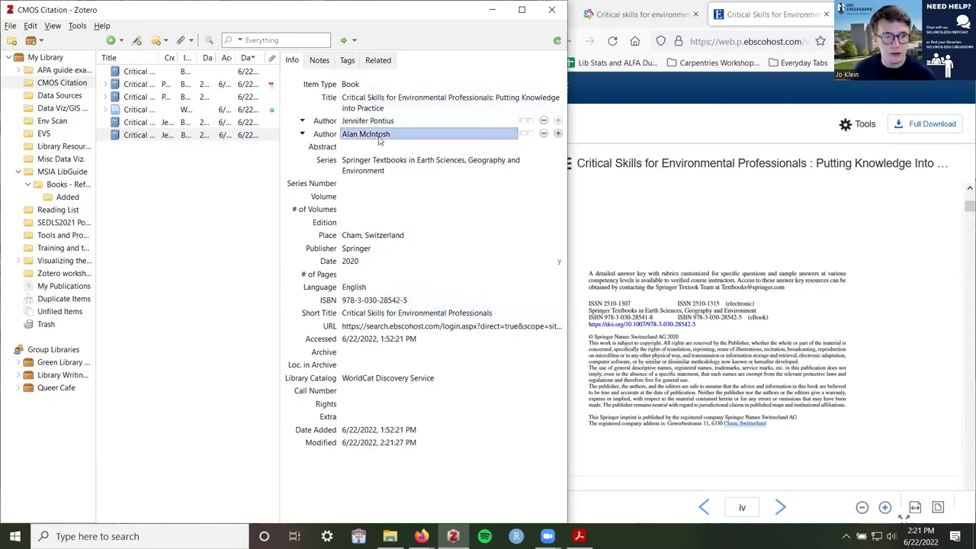
click(376, 170)
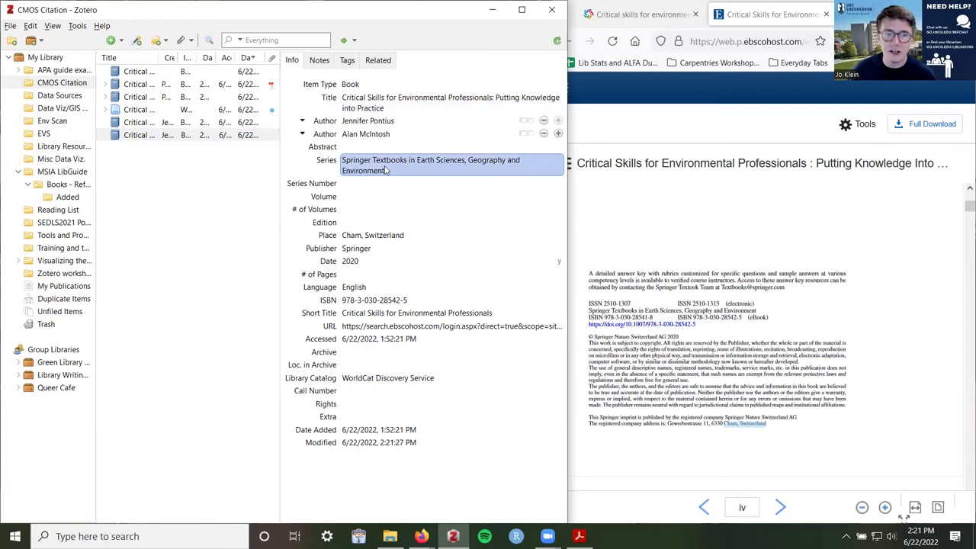
click(381, 235)
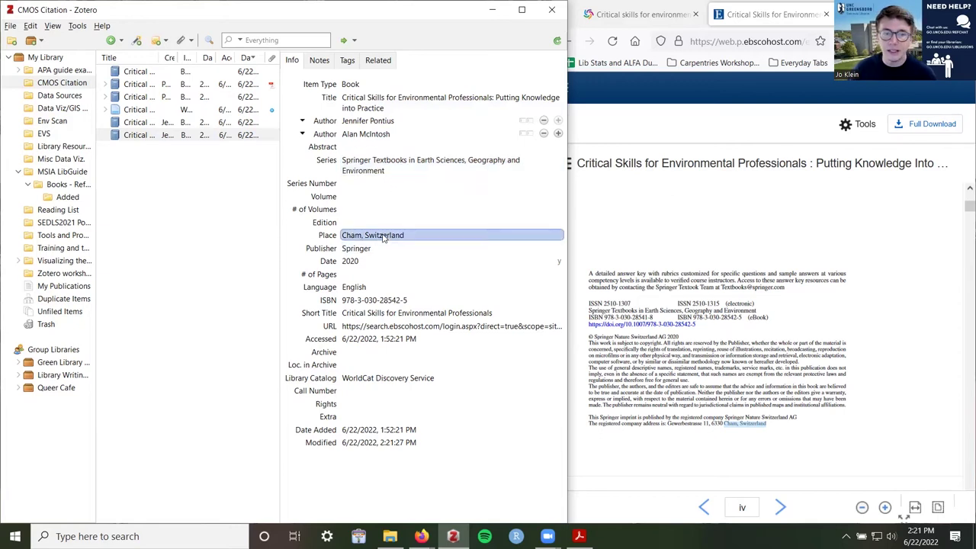
click(403, 248)
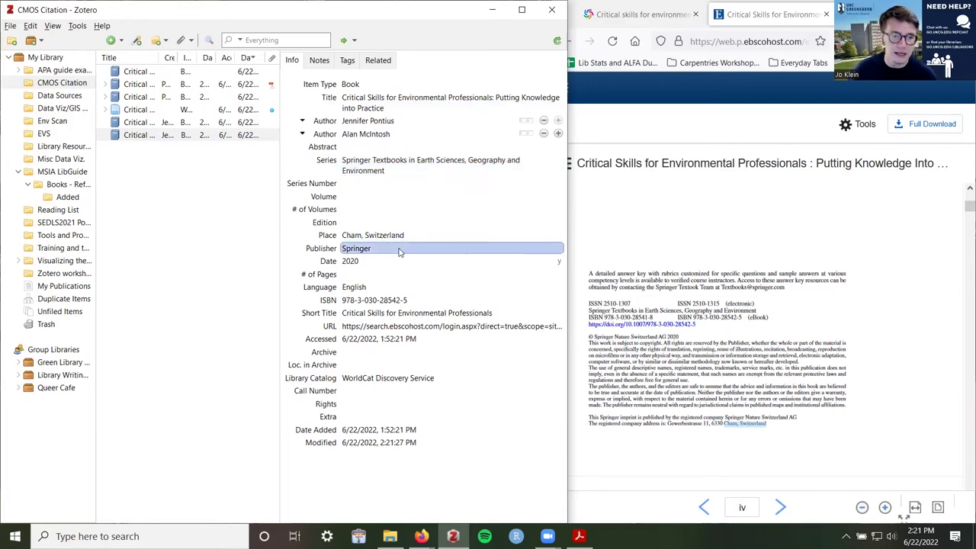
click(368, 261)
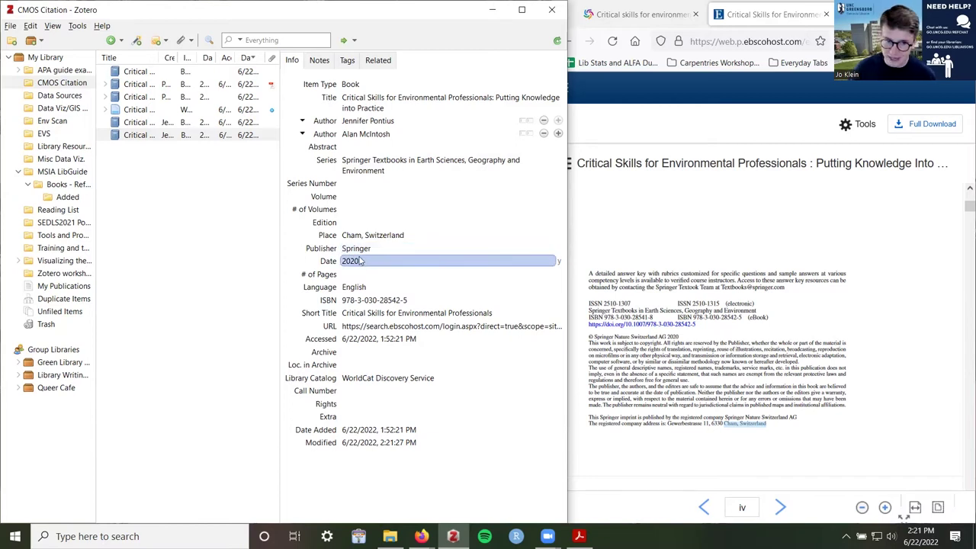
Open the item's URL field and read through the full EBSCOhost link from its start to the accession number at its end
click(381, 326)
click(381, 352)
click(381, 378)
click(381, 287)
click(381, 313)
click(383, 326)
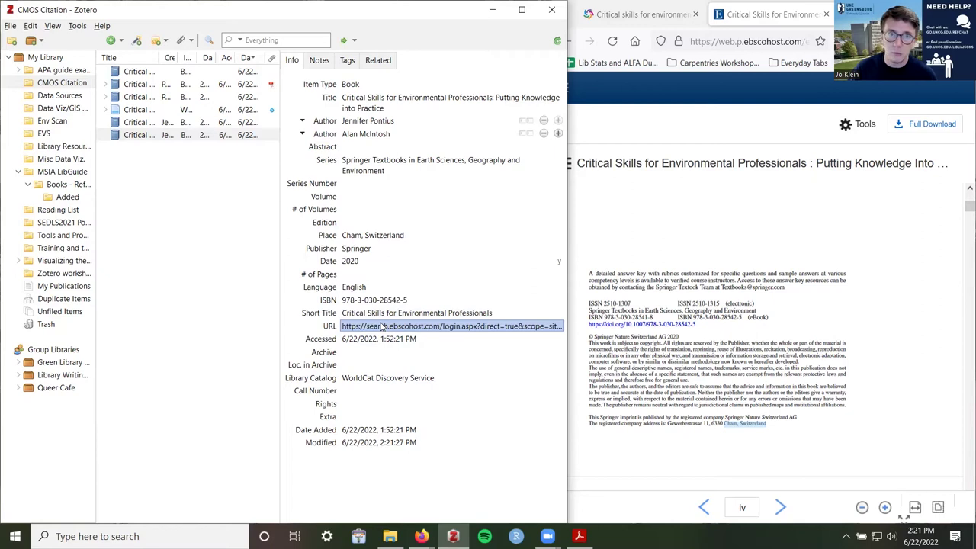
click(384, 326)
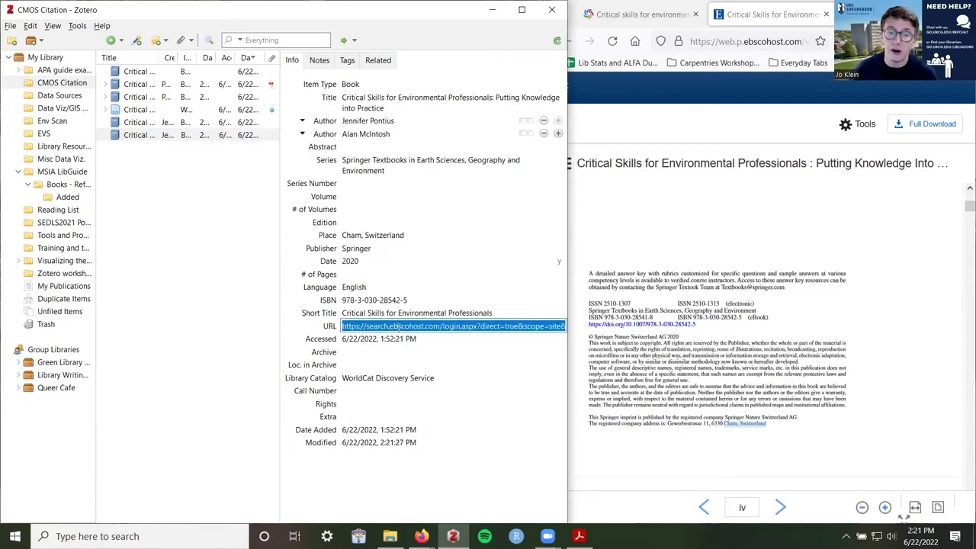
click(453, 327)
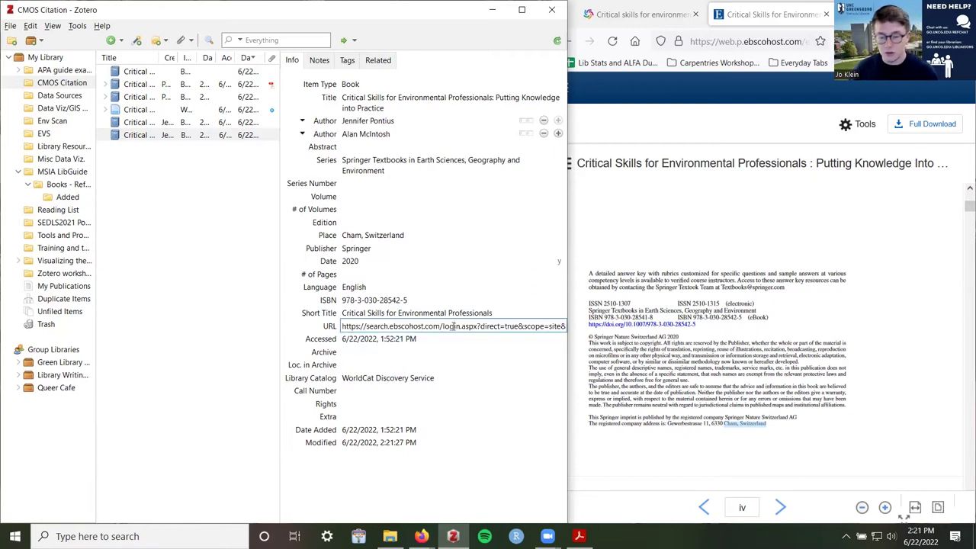
key(Right)
key(Right)
key(Right)
key(Right)
key(Right)
key(Right)
key(Right)
key(Right)
key(Right)
key(Right)
key(Right)
key(Right)
key(Right)
key(Right)
key(Right)
key(Right)
key(Right)
key(Right)
key(Right)
key(Right)
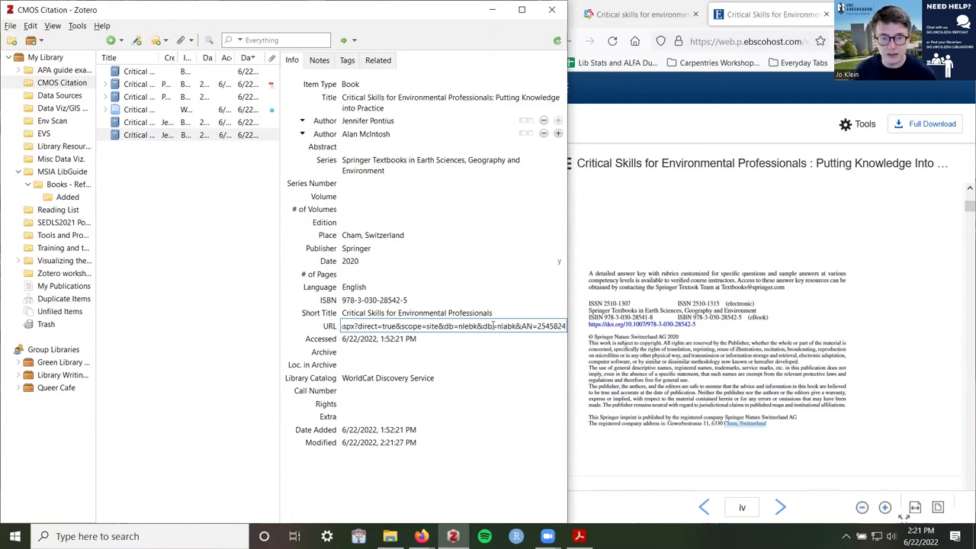
drag(379, 326, 467, 326)
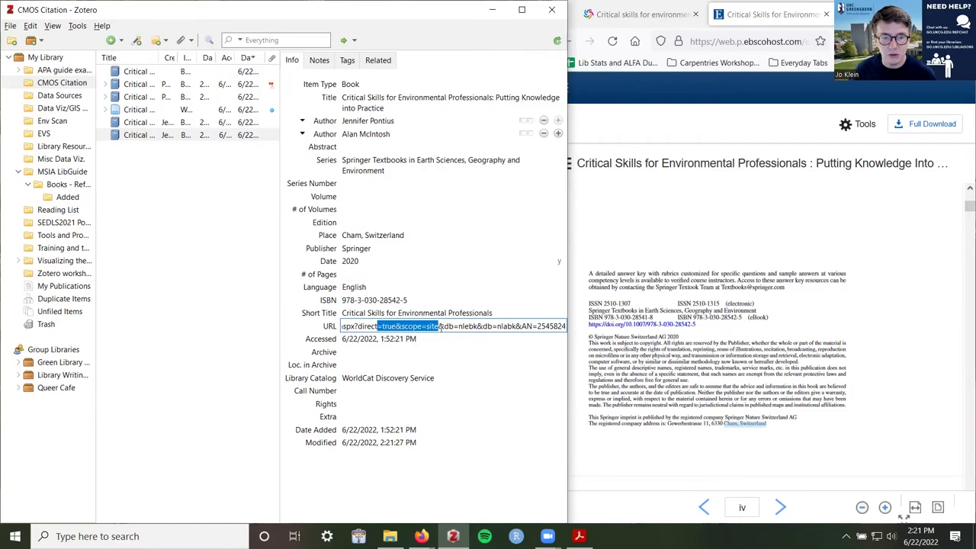
key(Home)
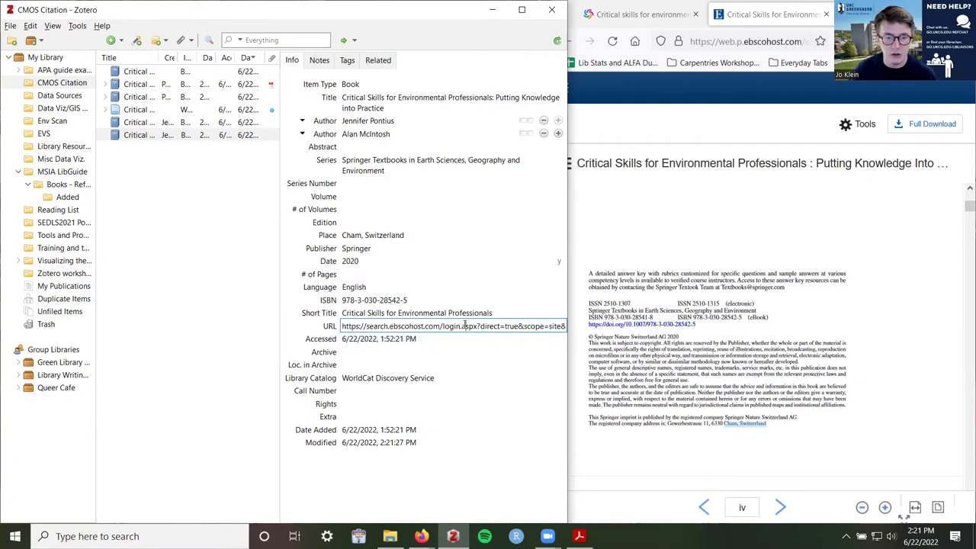
drag(465, 326, 517, 344)
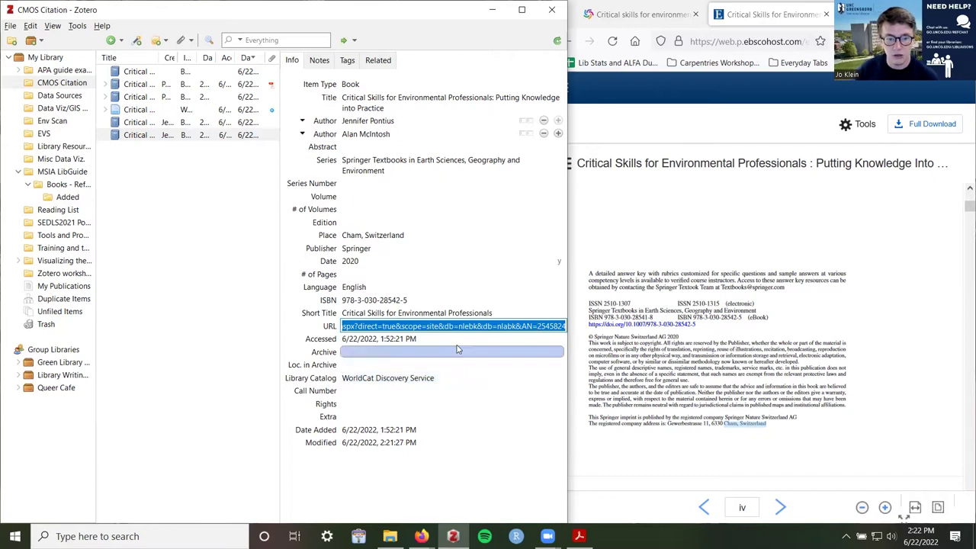
key(Home)
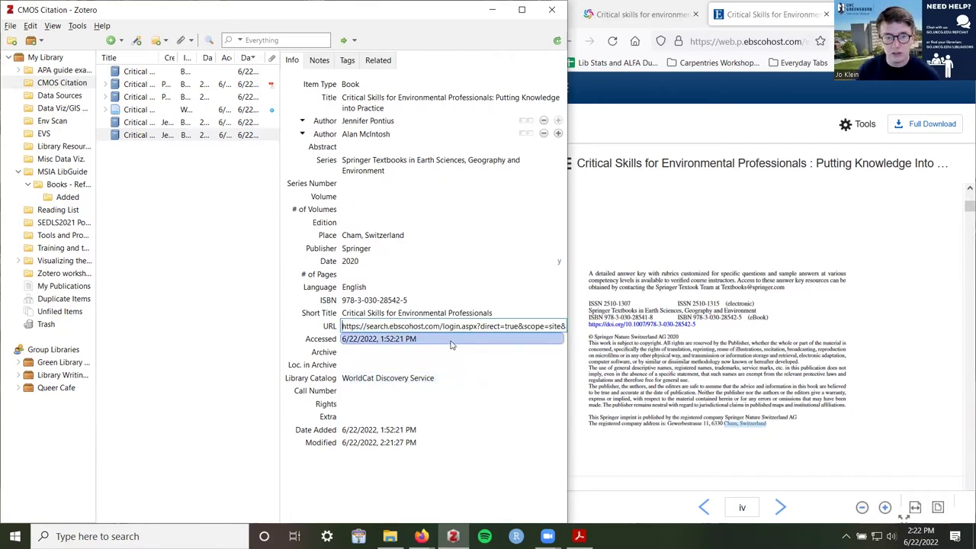
drag(705, 330, 589, 324)
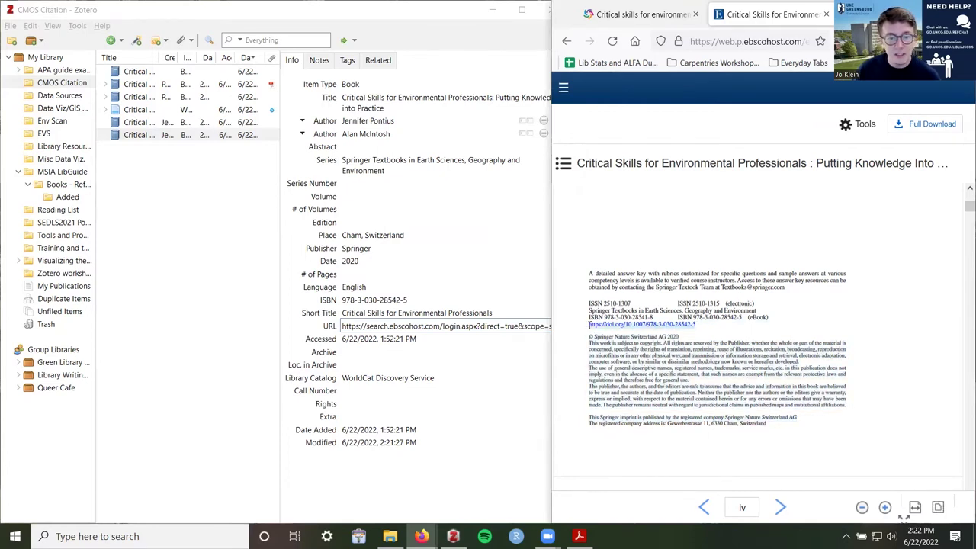
click(494, 326)
key(ctrl+v)
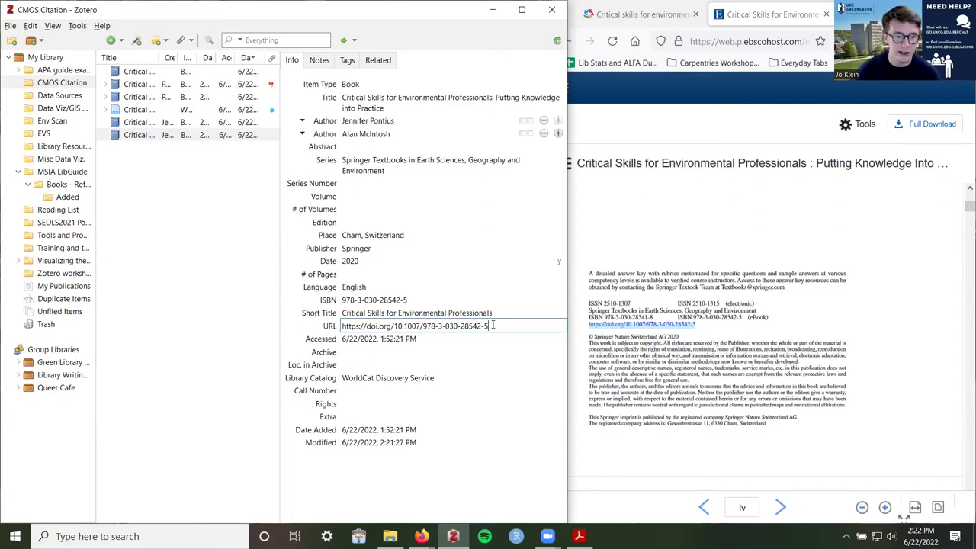
Copy the DOI link from the item's URL field and open it in a new Firefox tab to check where it leads
key(ctrl+a)
key(ctrl+c)
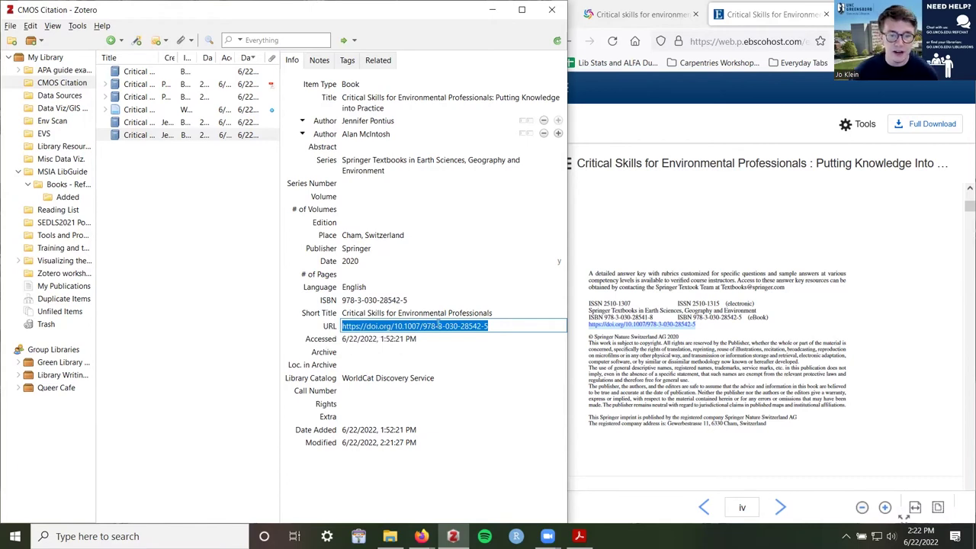
click(421, 536)
key(ctrl+t)
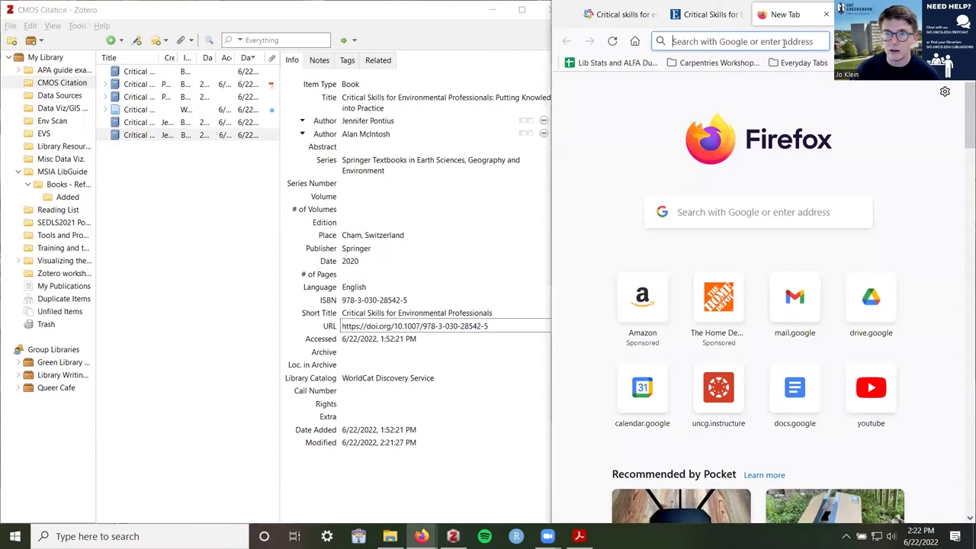
key(ctrl+v)
key(Return)
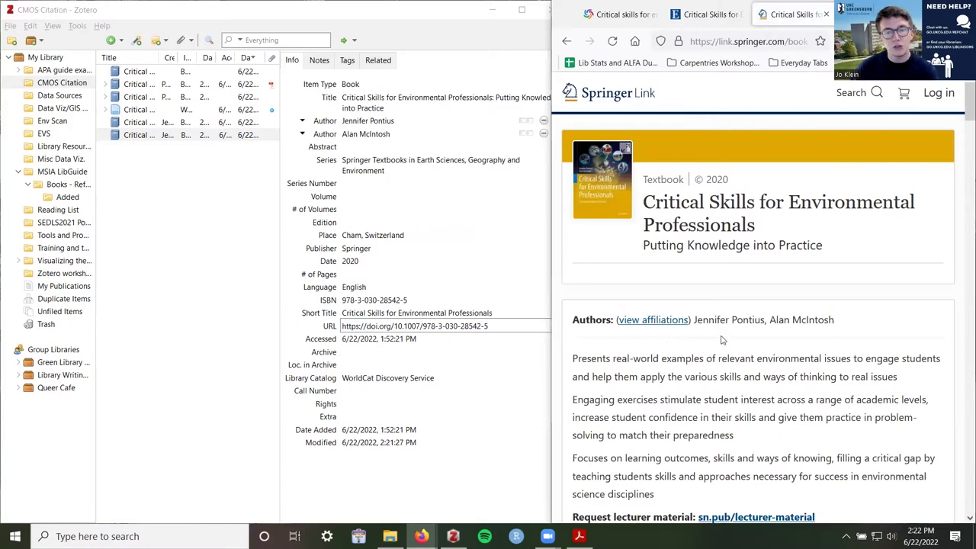
Look through the book's SpringerLink page, including its series, purchase options and table of contents, and return to its title
scroll(724, 335, down, 3)
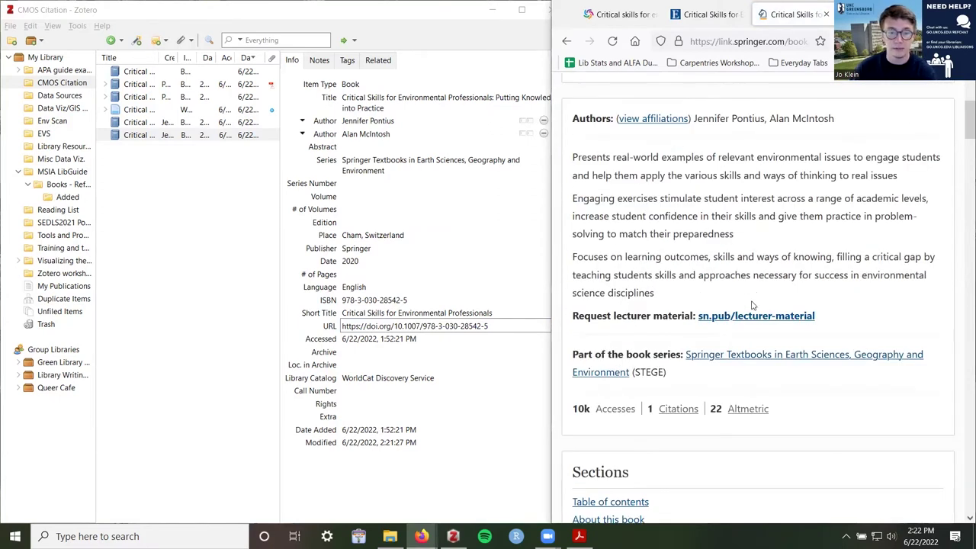
scroll(755, 339, down, 2)
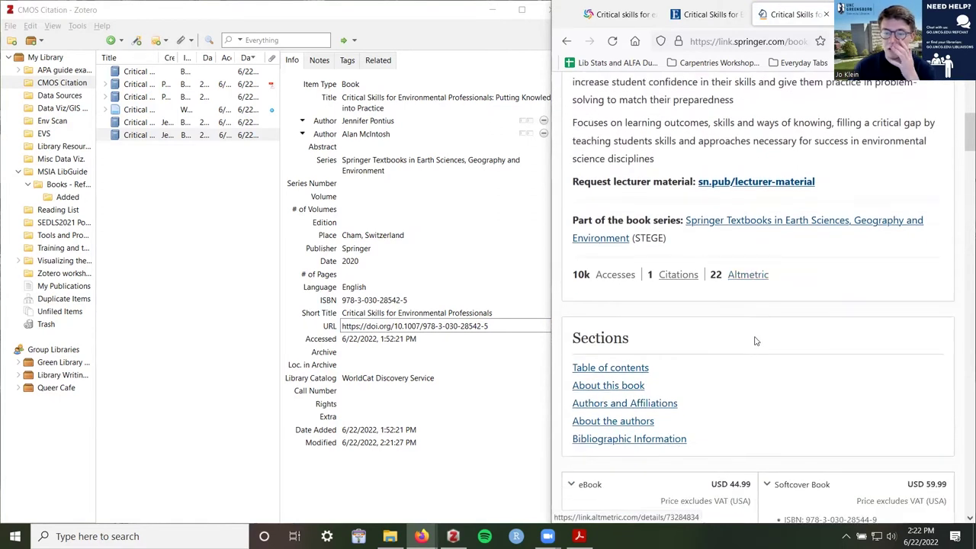
scroll(751, 331, down, 4)
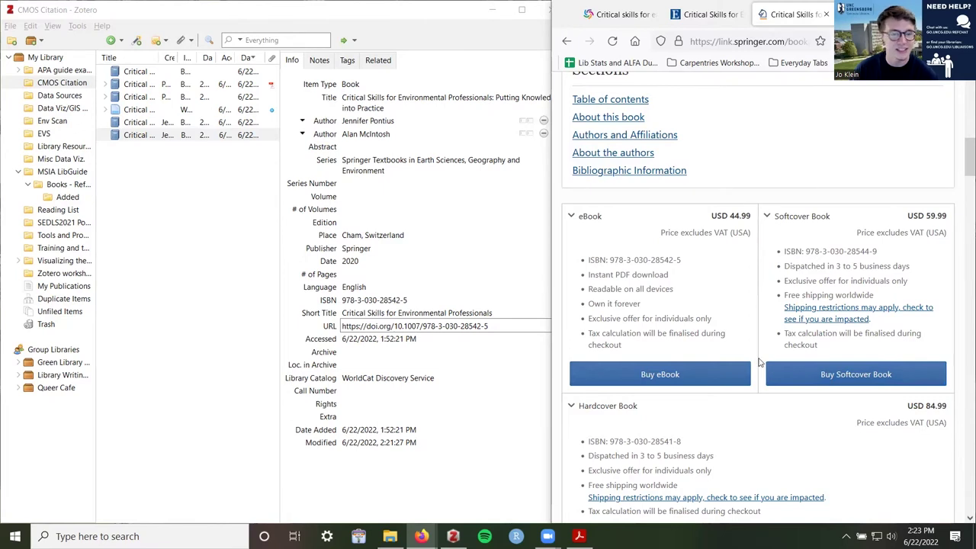
scroll(765, 369, down, 3)
scroll(761, 370, down, 4)
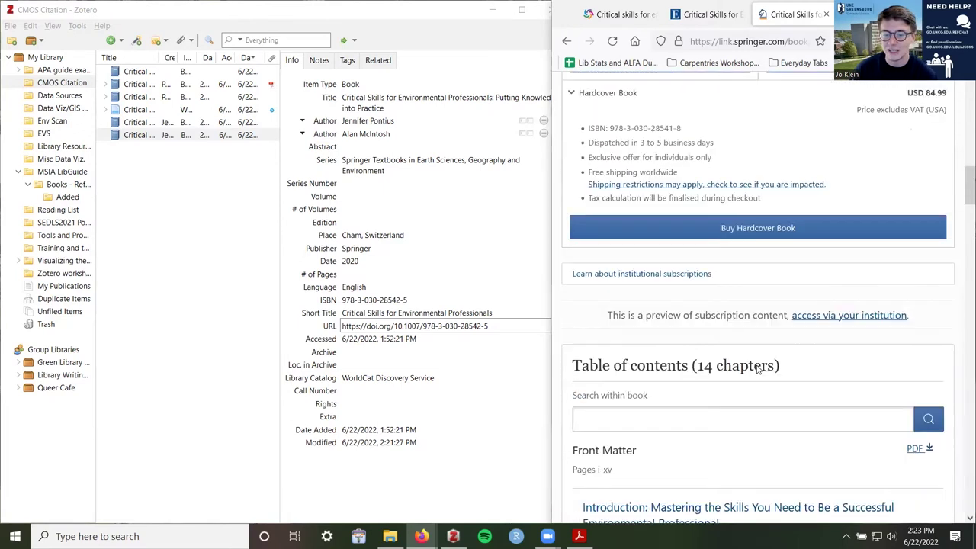
scroll(760, 370, up, 4)
scroll(760, 369, up, 10)
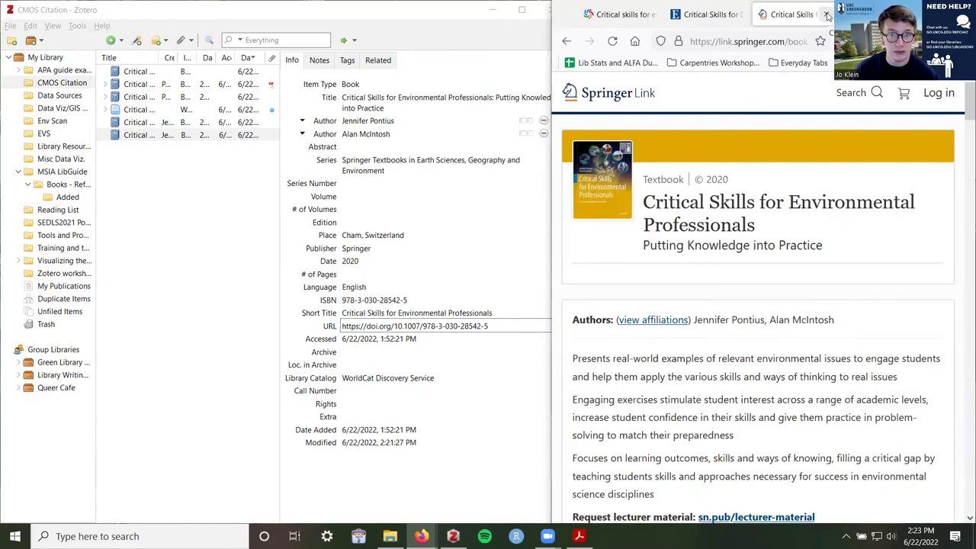
Close the SpringerLink page and show the book's WorldCat catalog record in a maximized browser window
click(828, 15)
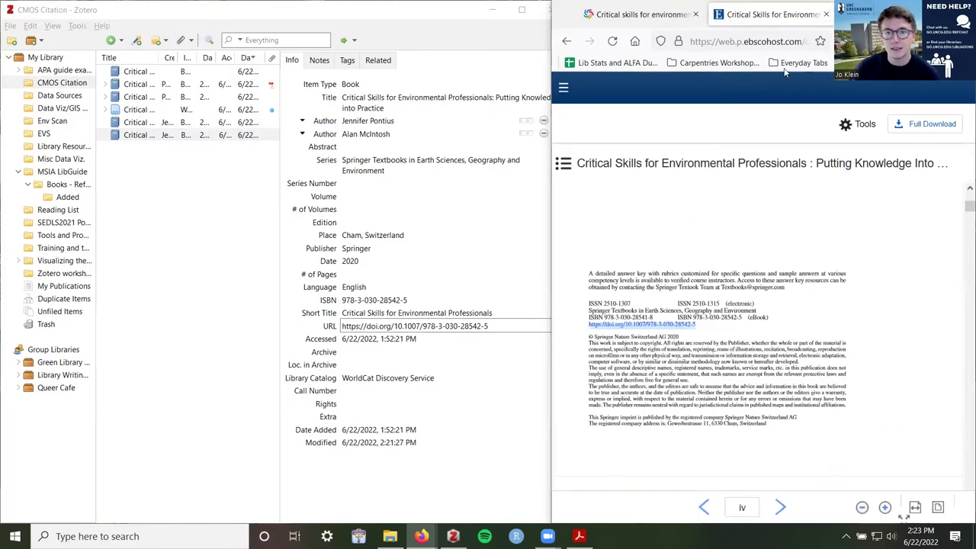
click(660, 16)
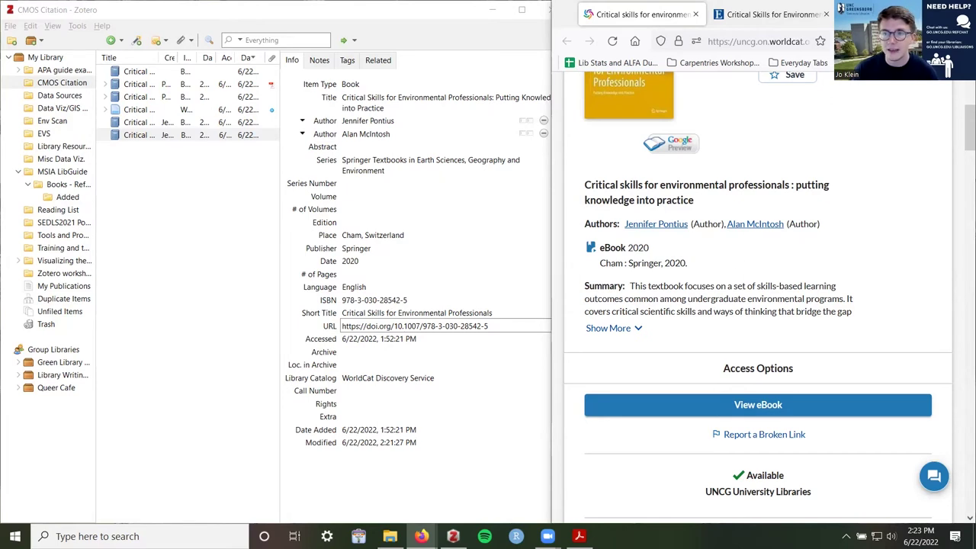
key(super+Up)
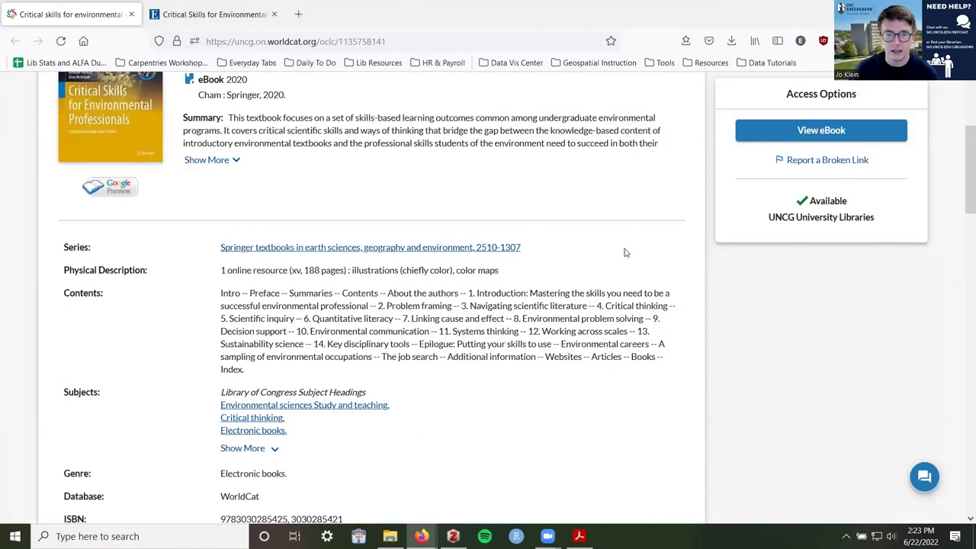
Expand the Access Online section of the WorldCat record to show the eBook's source database
scroll(608, 268, up, 2)
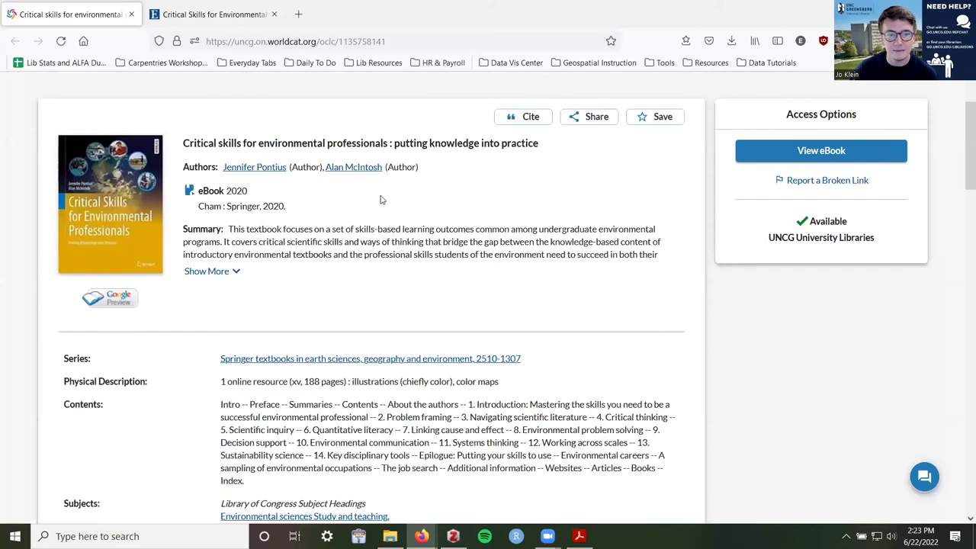
scroll(381, 200, up, 1)
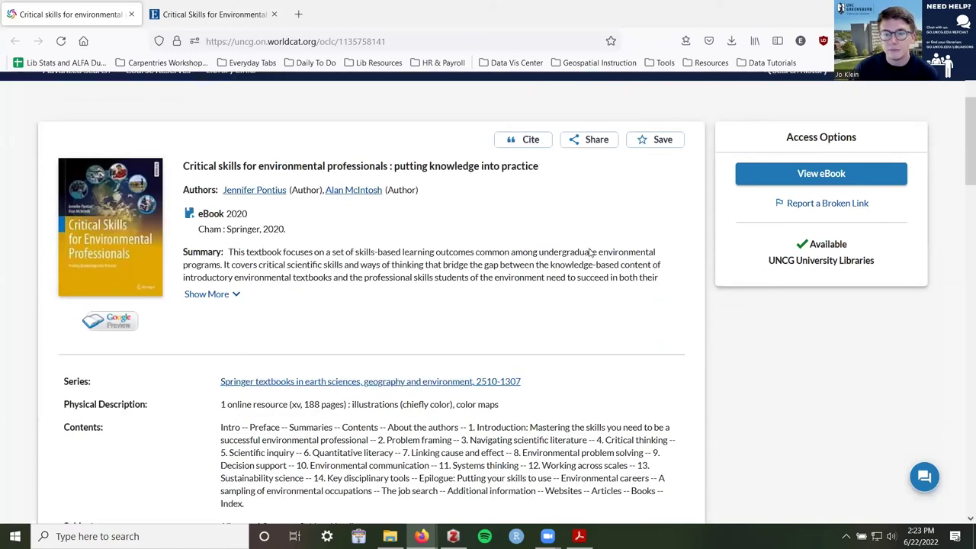
scroll(591, 252, down, 10)
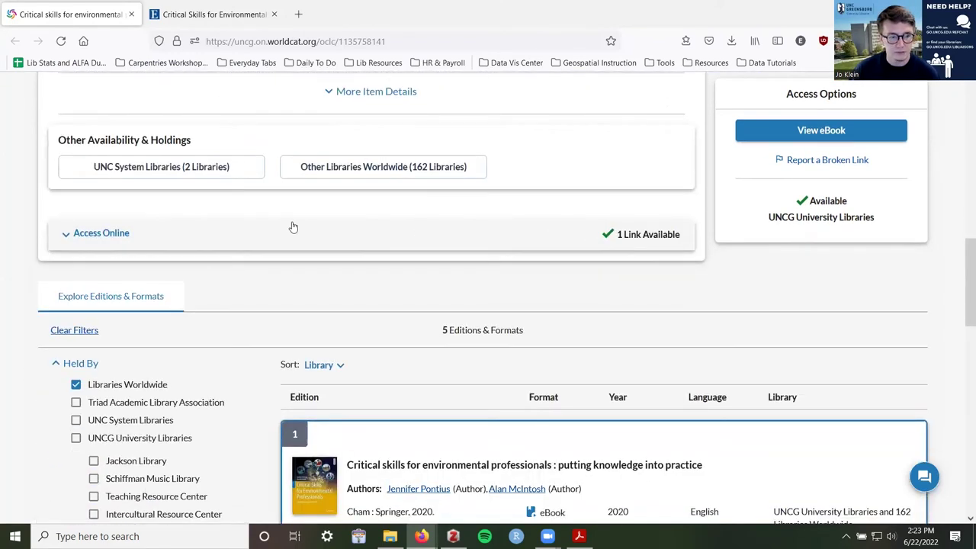
scroll(328, 255, up, 4)
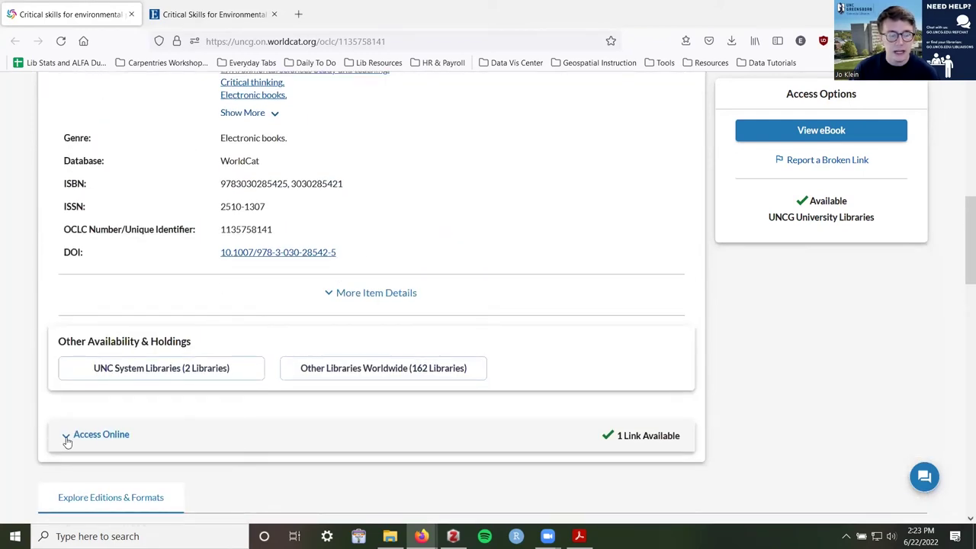
scroll(120, 409, down, 1)
click(67, 370)
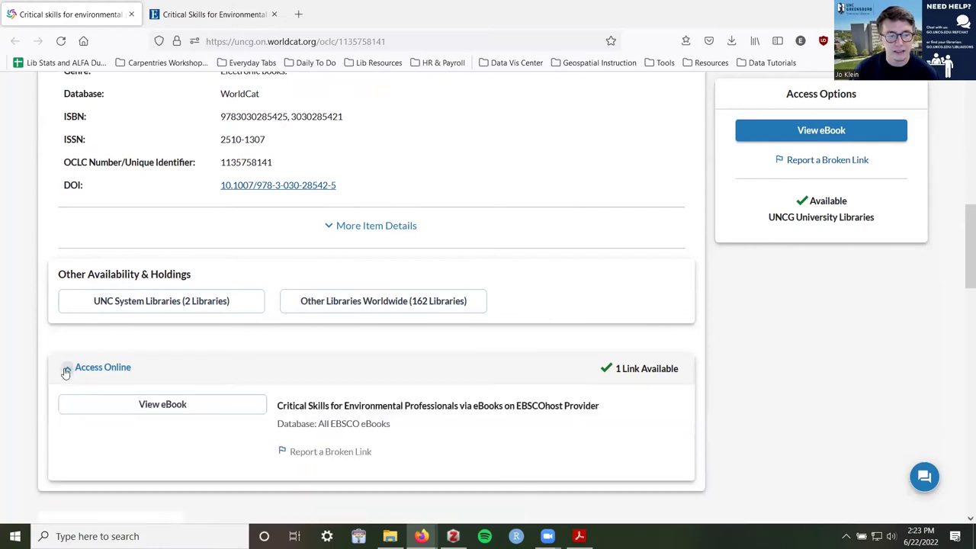
scroll(411, 449, down, 2)
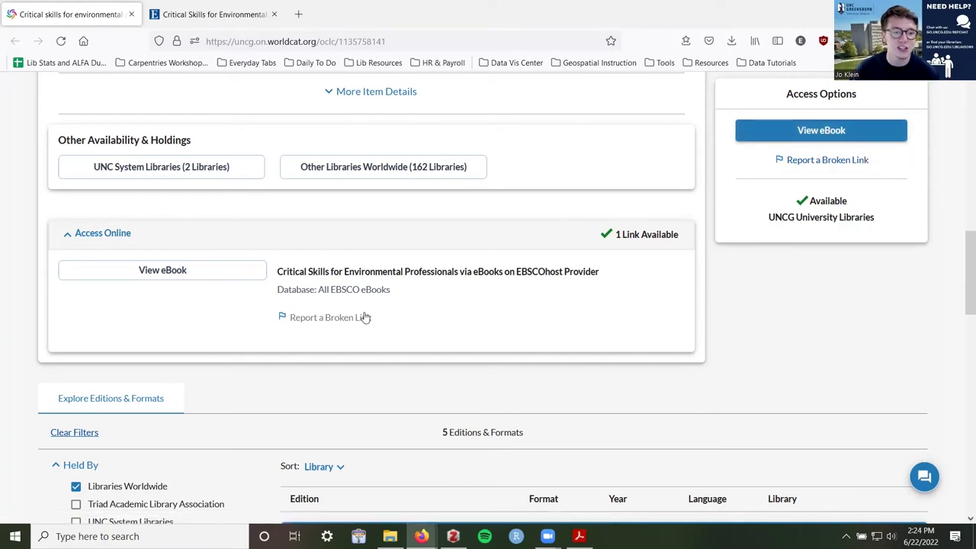
Copy the database name "EBSCO eBooks" from the WorldCat record into the Extra field of the book's Zotero item
drag(319, 292, 392, 291)
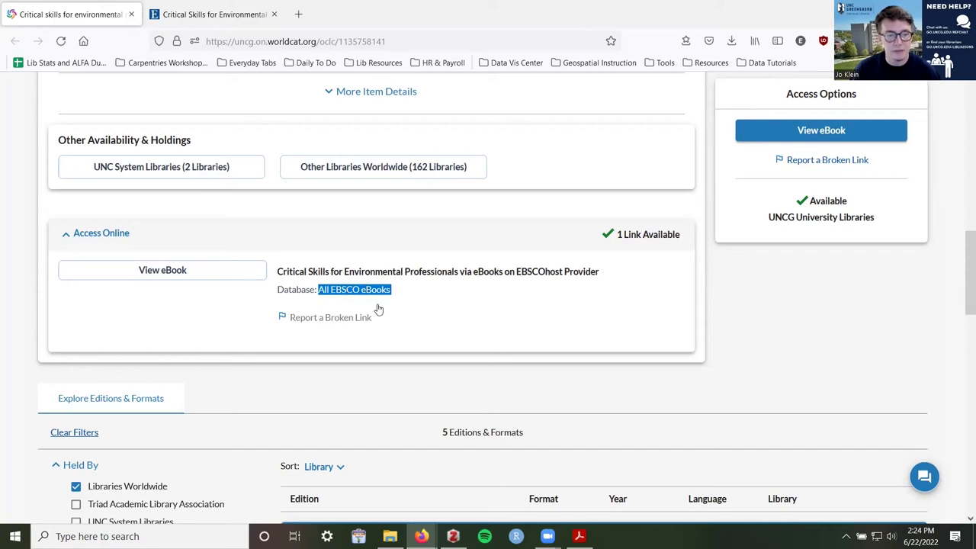
click(339, 286)
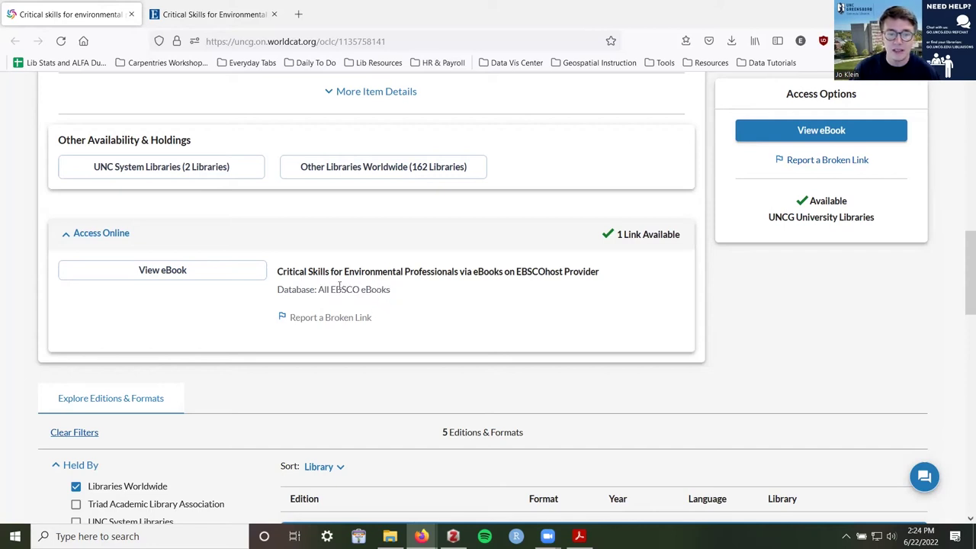
drag(330, 289, 389, 289)
click(390, 304)
click(333, 302)
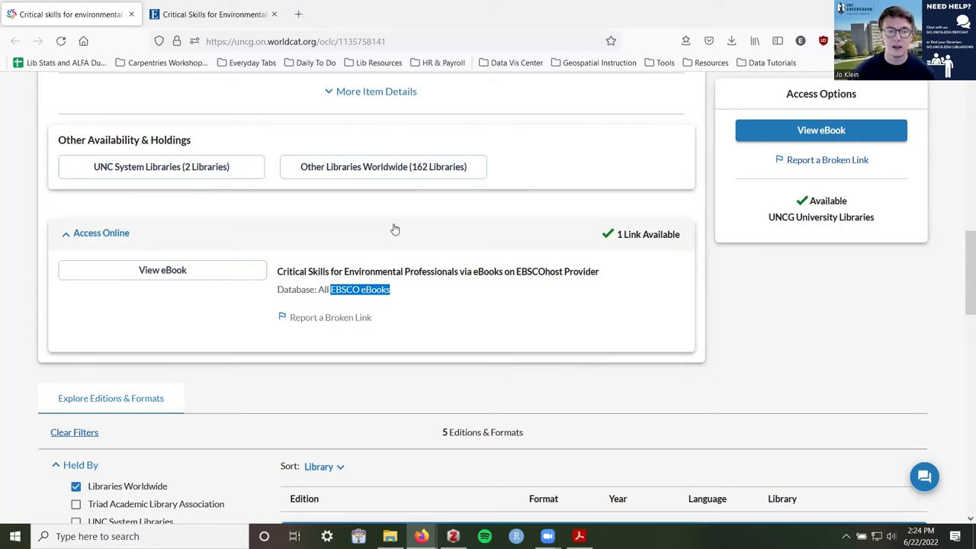
drag(391, 291, 330, 291)
key(ctrl+c)
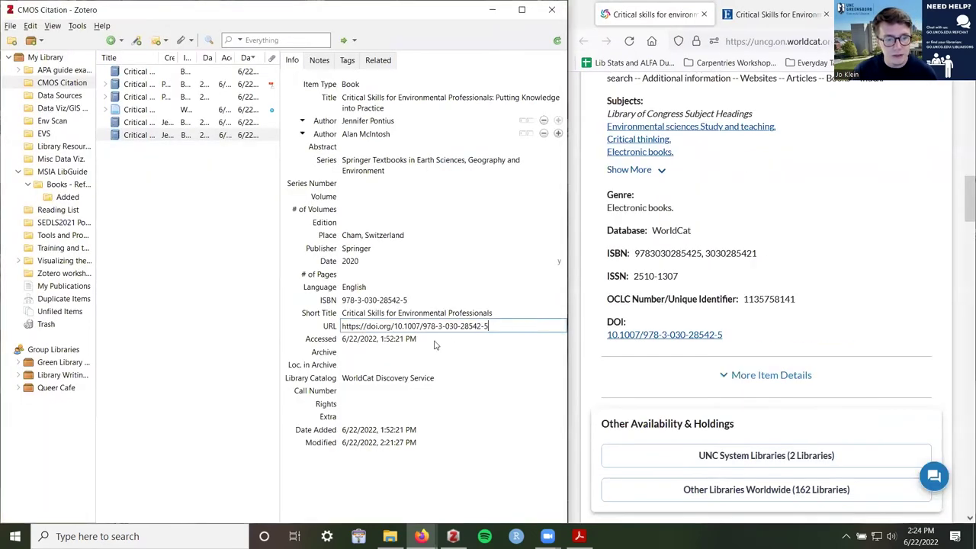
click(373, 416)
key(ctrl+v)
click(333, 428)
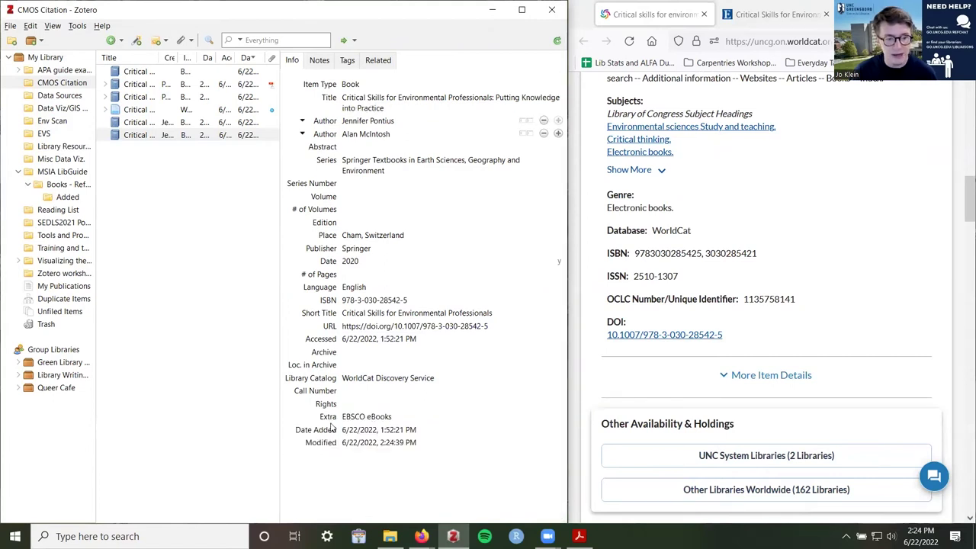
Replace the Zotero item's URL with "EBSCO eBooks"
click(349, 404)
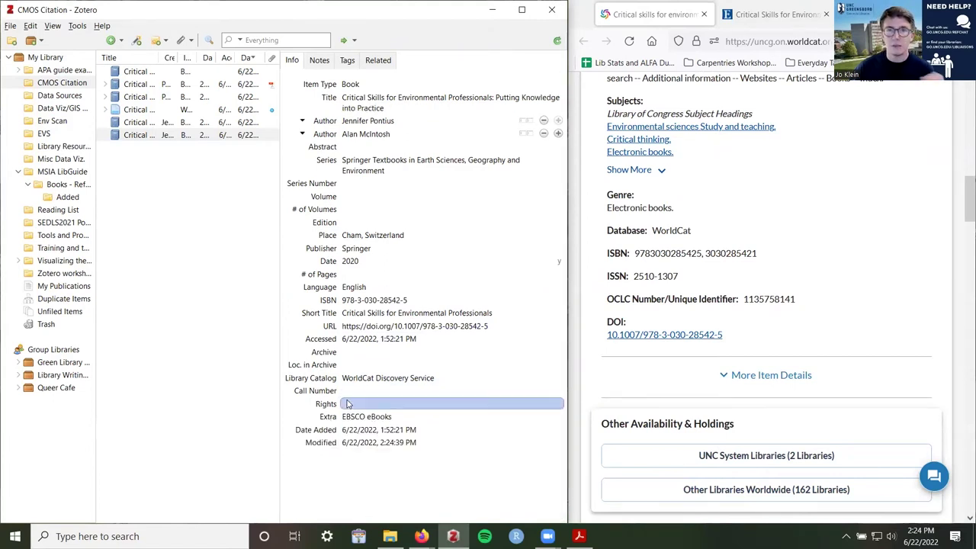
click(366, 327)
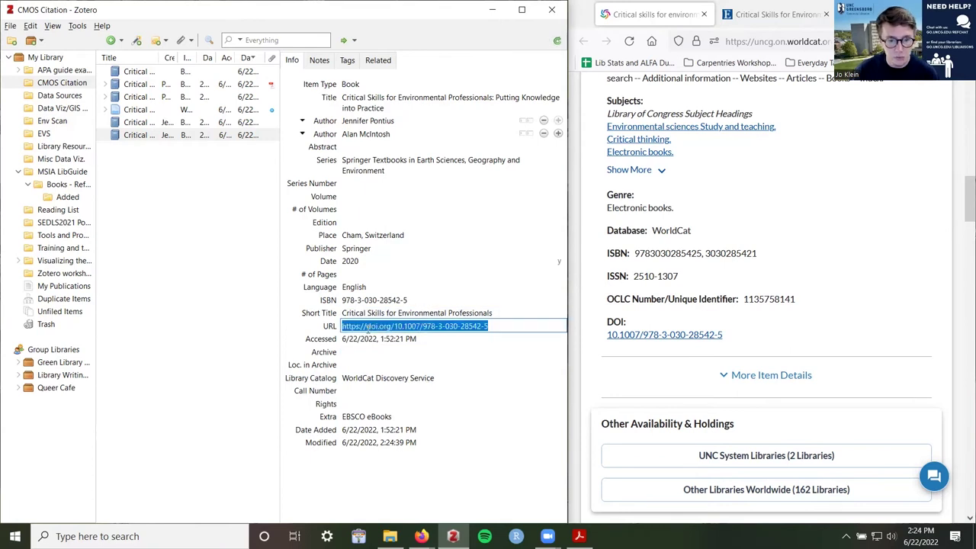
key(ctrl+v)
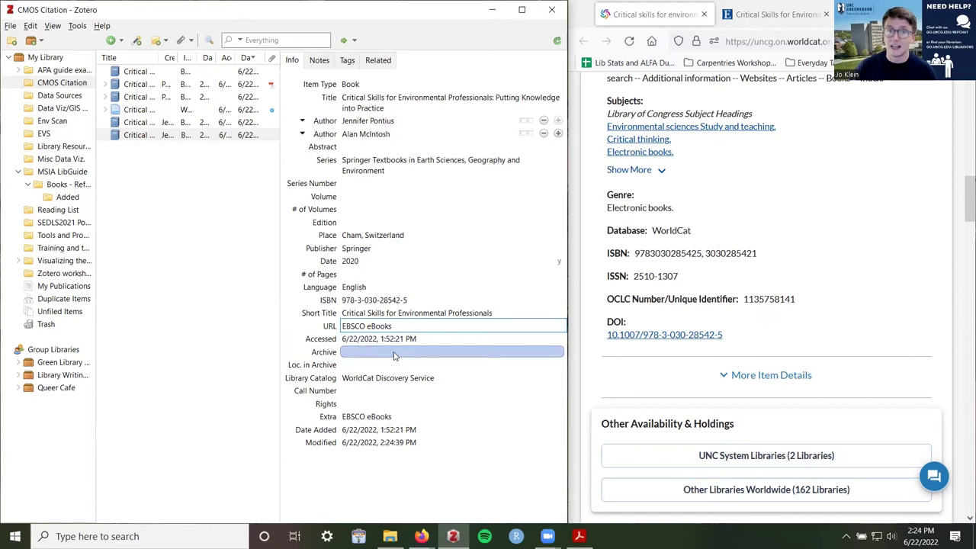
key(shift+Tab)
key(shift+Tab)
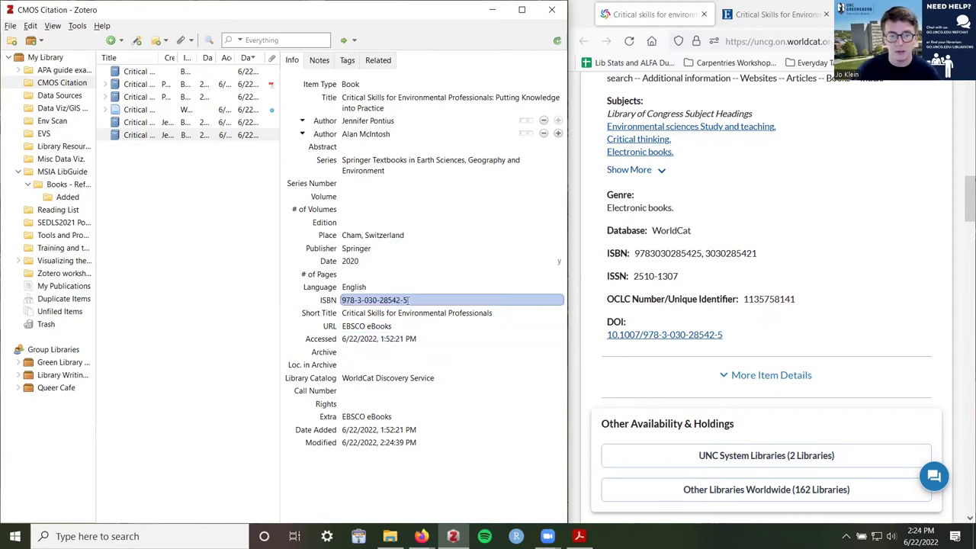
click(417, 328)
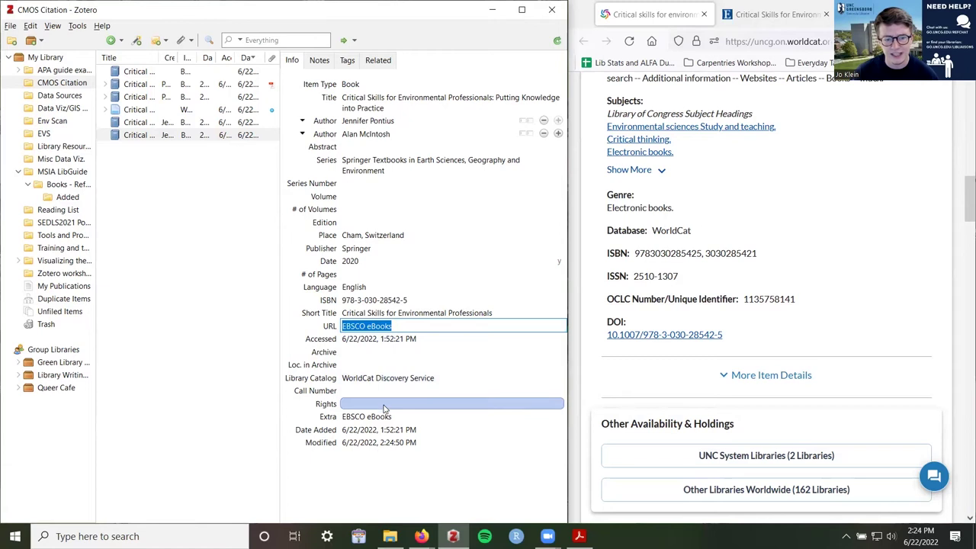
click(493, 324)
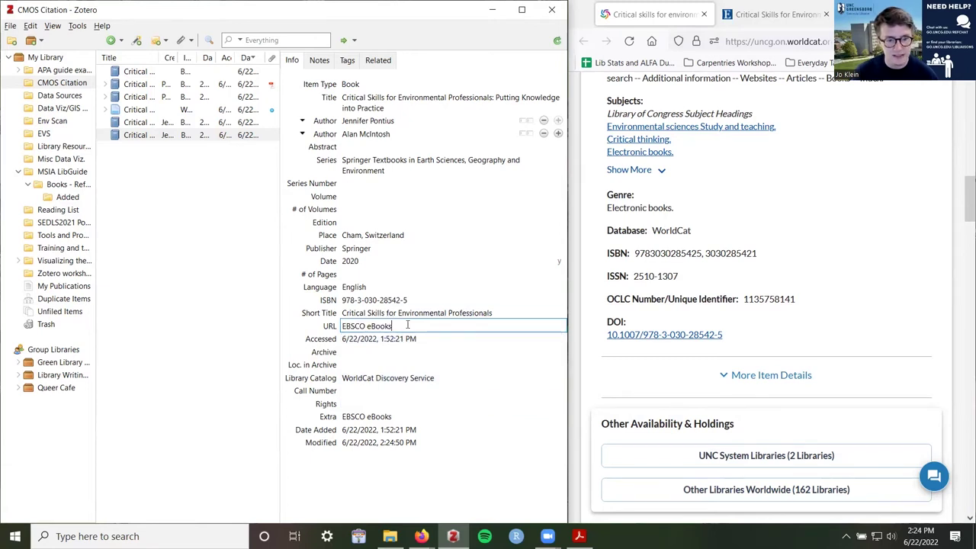
click(737, 341)
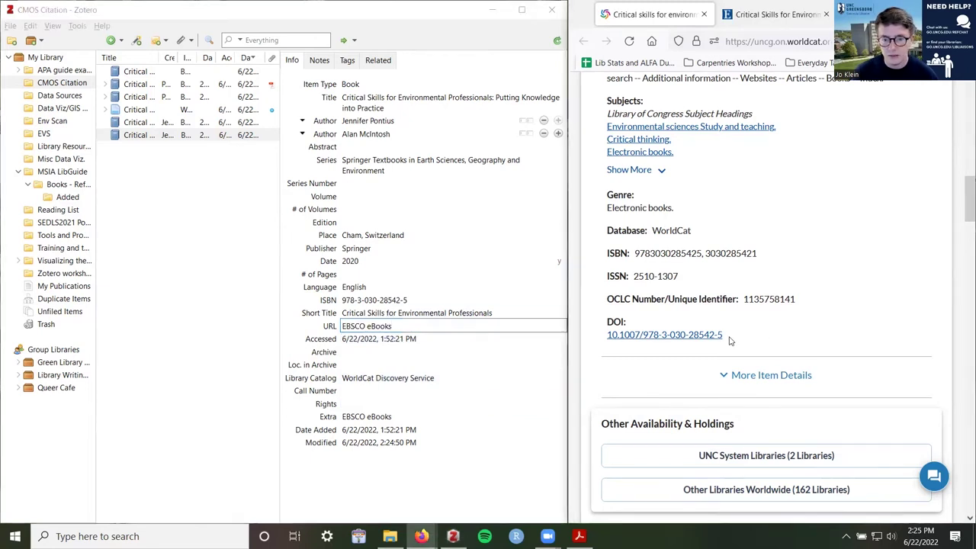
click(786, 14)
scroll(798, 289, up, 5)
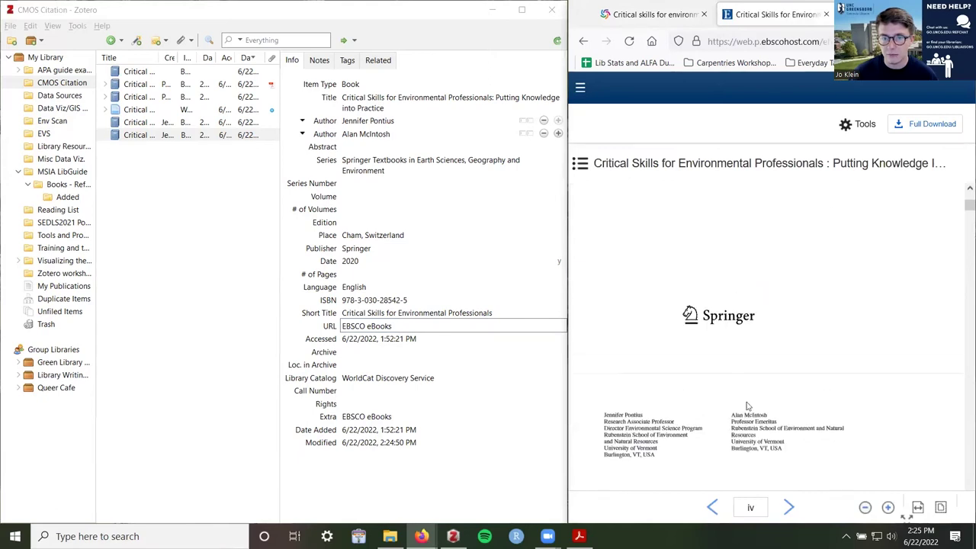
click(633, 14)
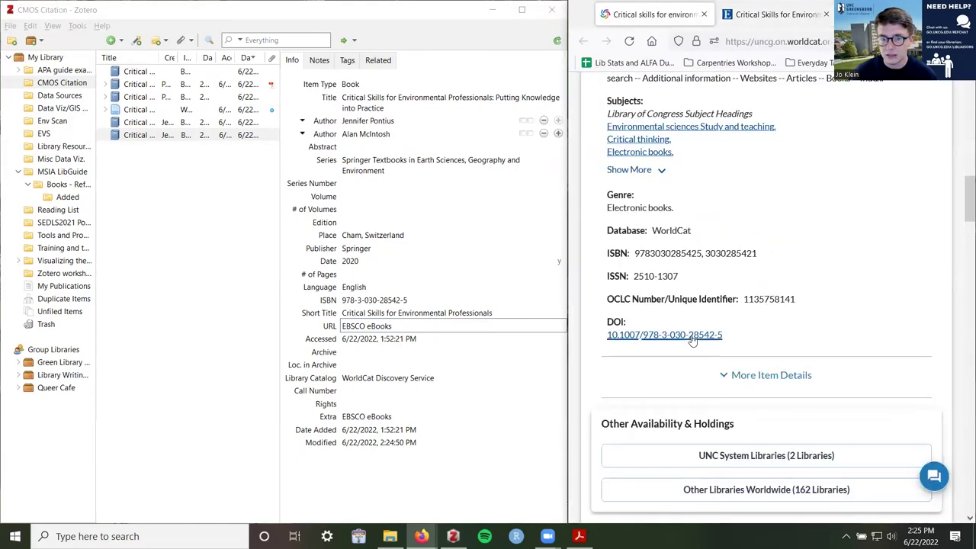
right_click(694, 335)
click(720, 218)
click(366, 326)
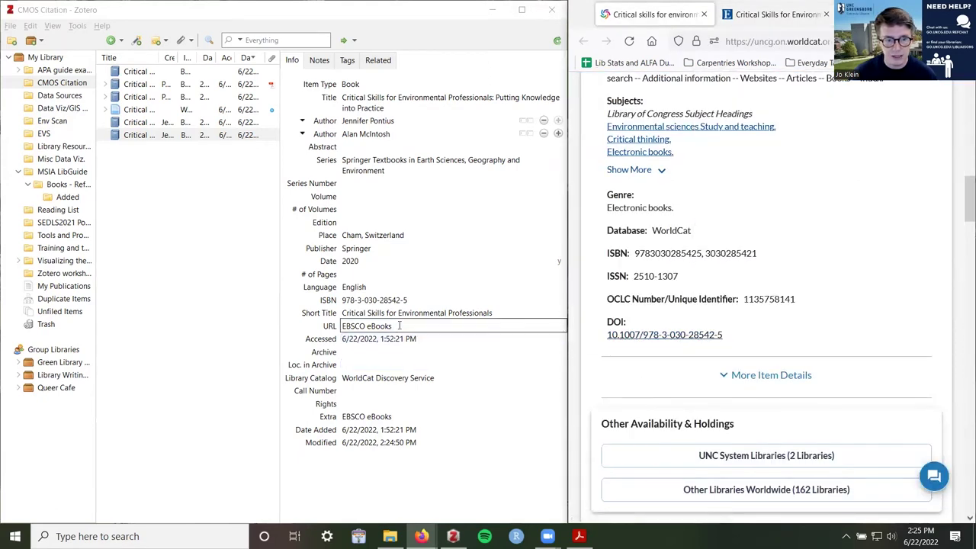
key(ctrl+v)
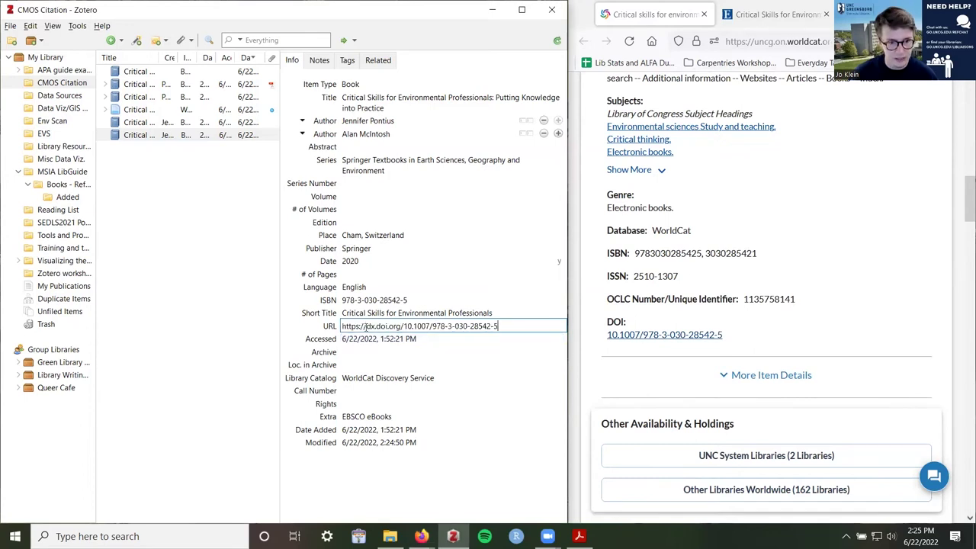
Test the item's DOI URL by loading it in the browser tab that holds the EBSCO eBook
drag(366, 326, 401, 327)
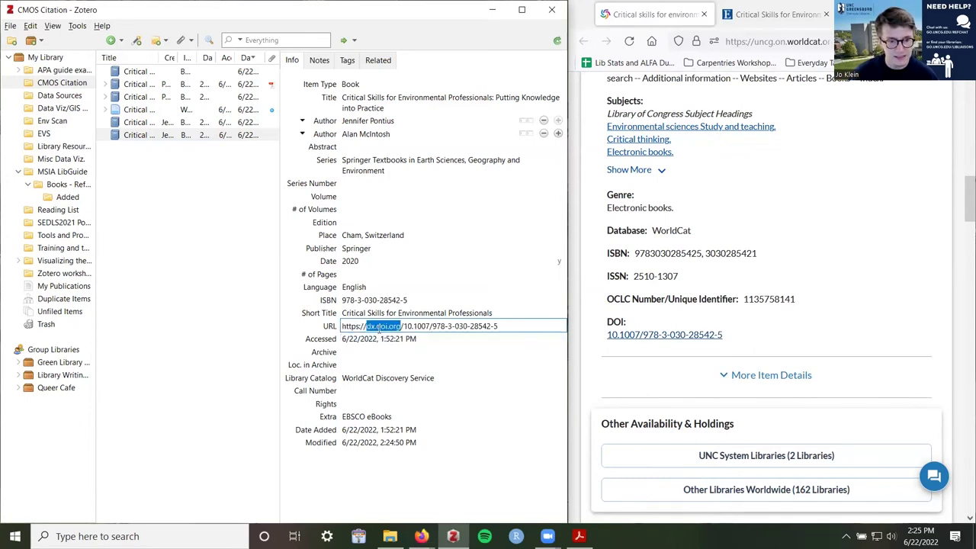
triple_click(411, 327)
click(775, 15)
click(793, 43)
key(ctrl+v)
key(Return)
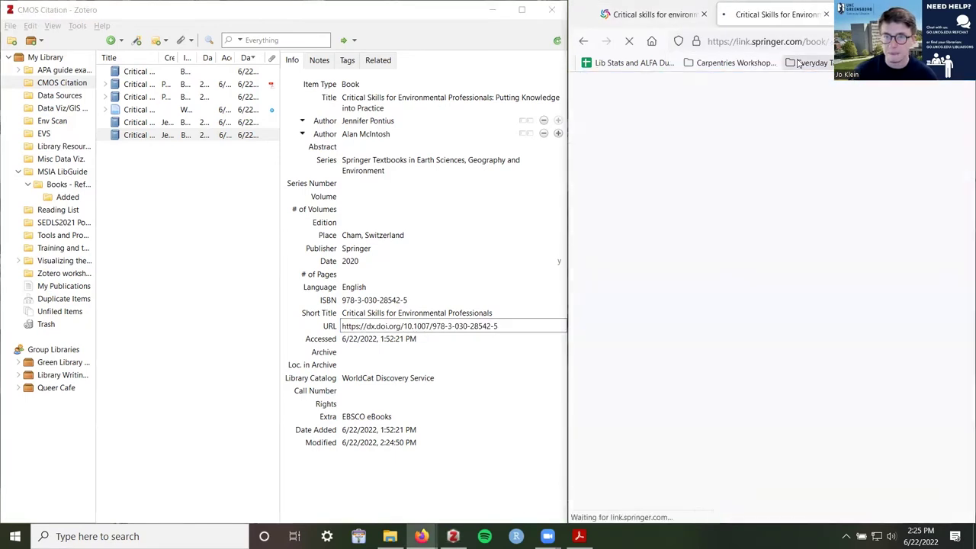
Close the tab with the tested book page and commit the URL entry in the Zotero item
click(827, 14)
click(500, 326)
click(500, 327)
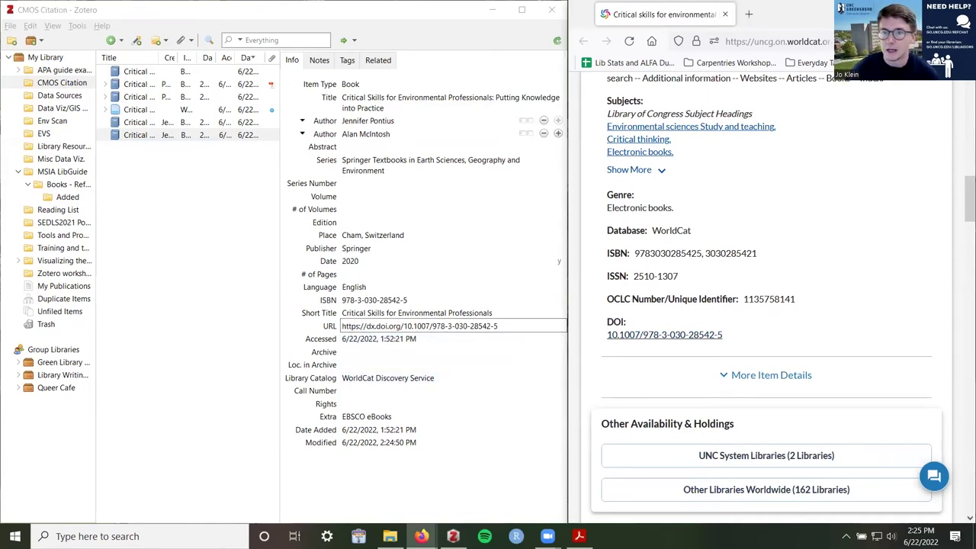
click(326, 329)
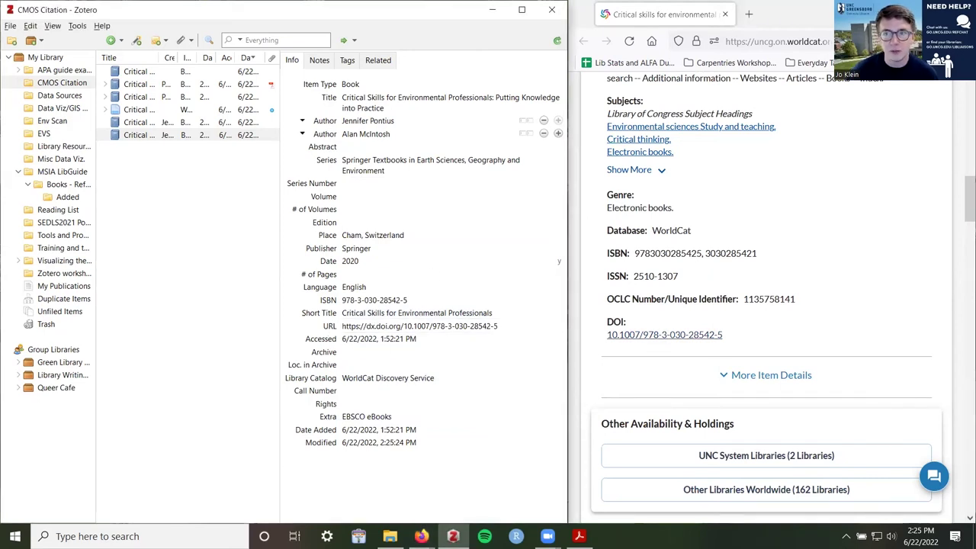
click(421, 536)
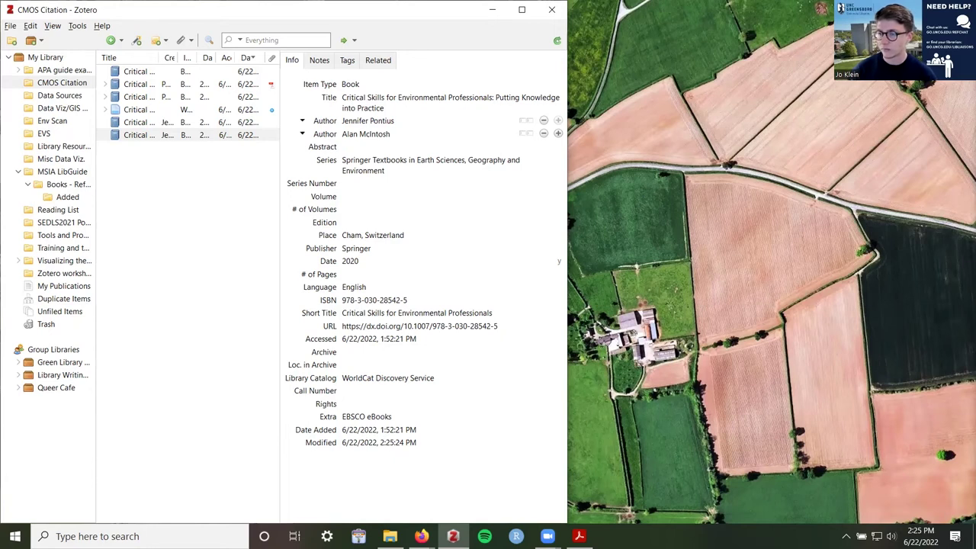
click(421, 536)
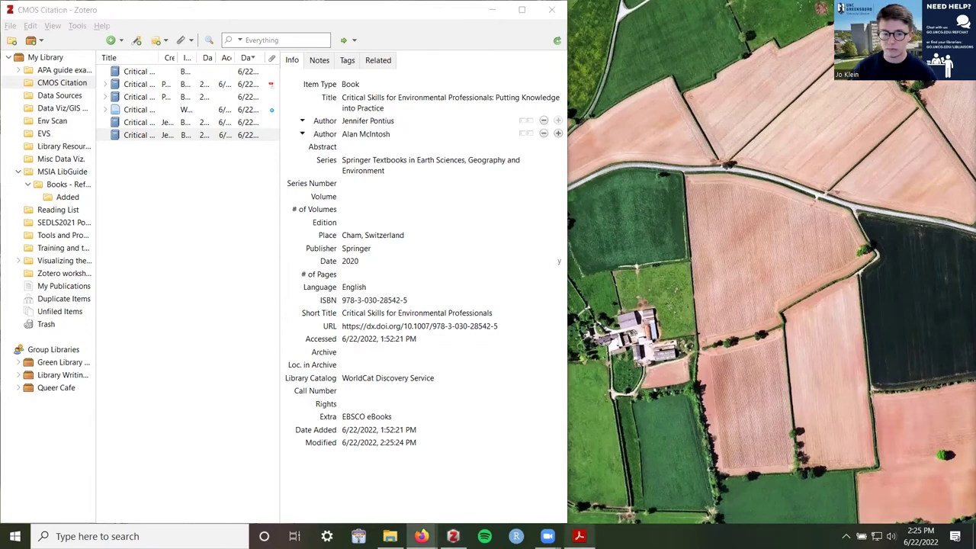
mouse_move(421, 536)
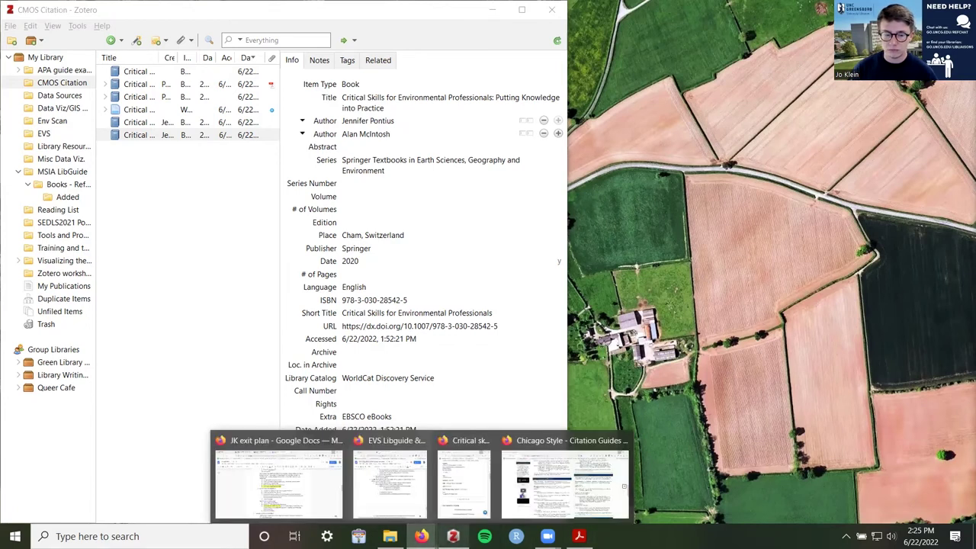
click(523, 10)
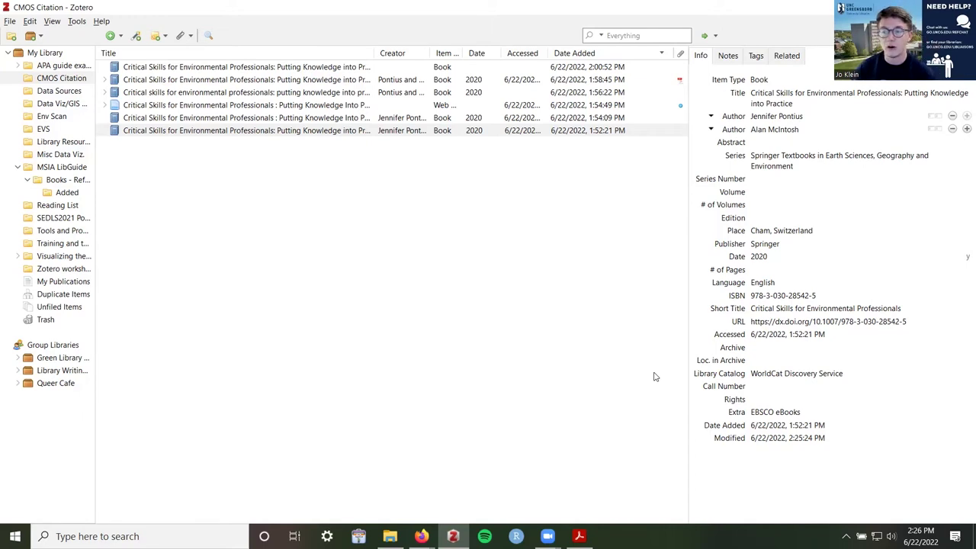
right_click(331, 131)
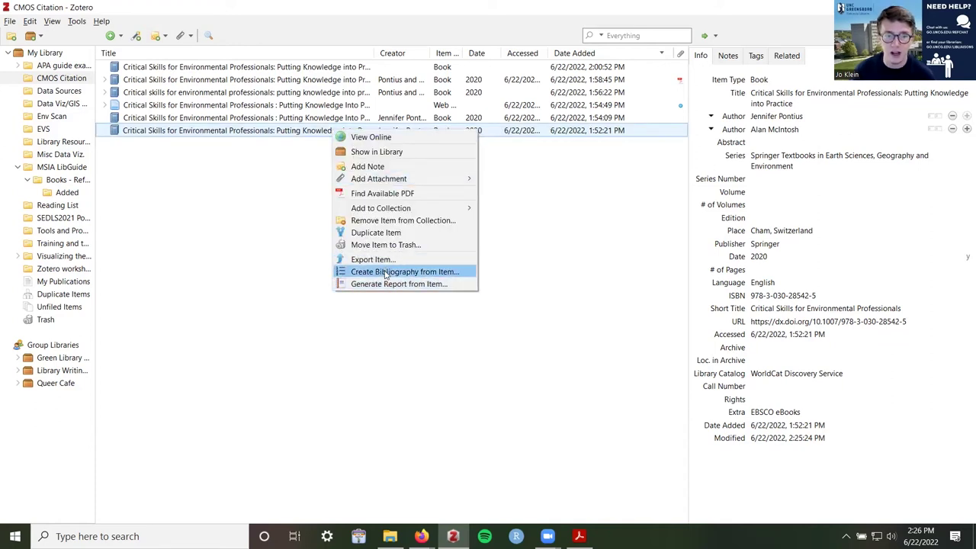
click(383, 273)
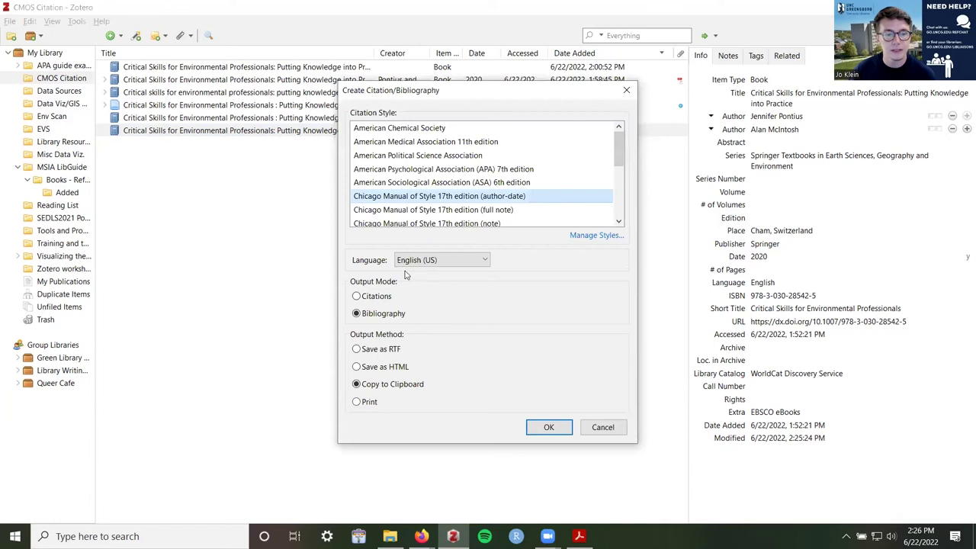
click(360, 298)
click(357, 316)
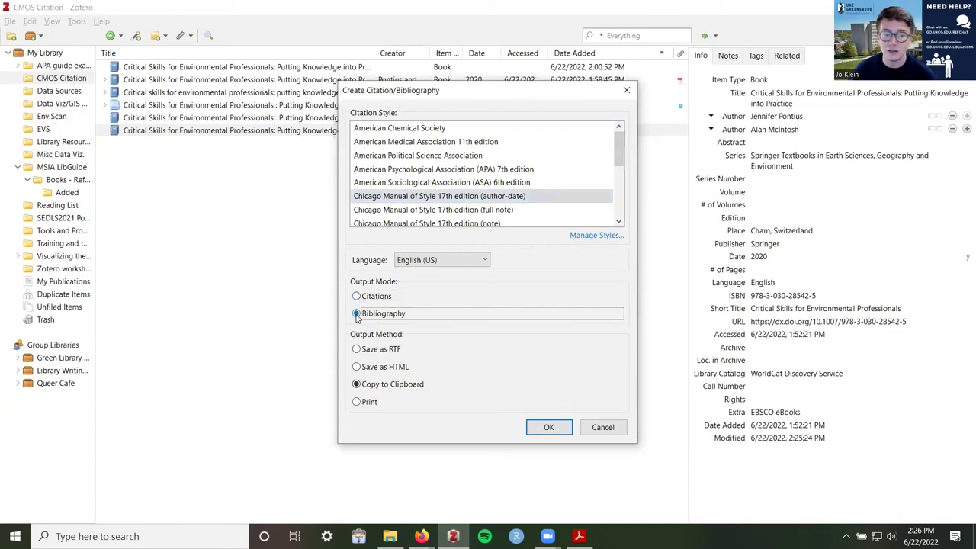
click(496, 198)
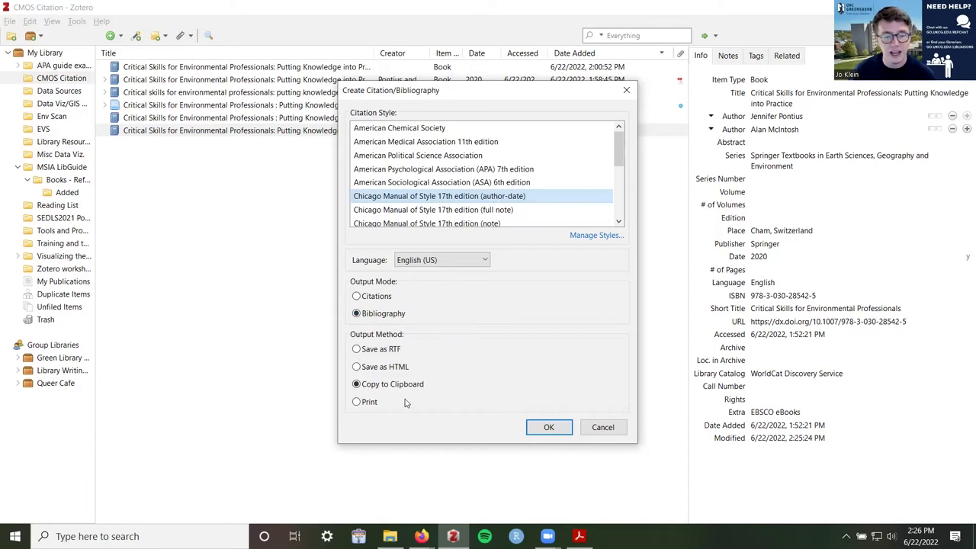
click(374, 385)
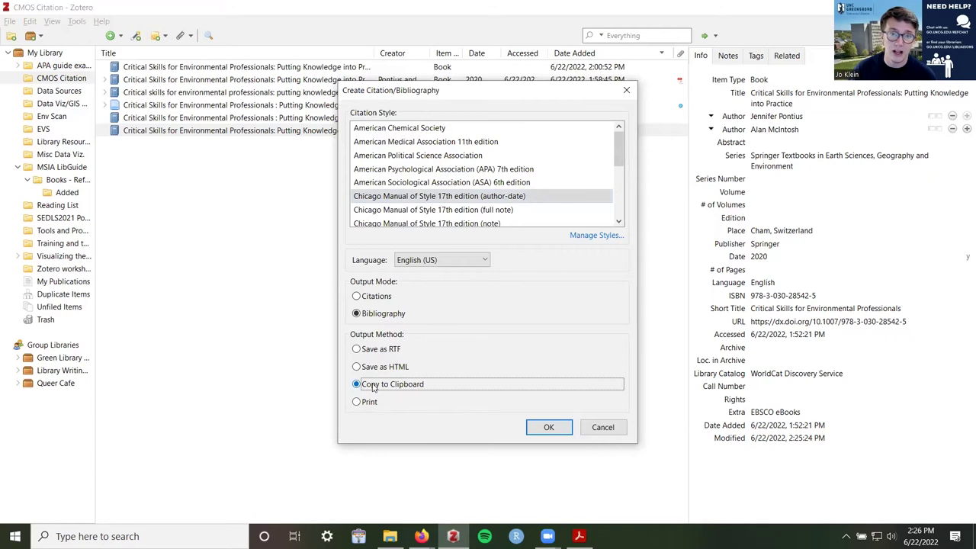
click(387, 369)
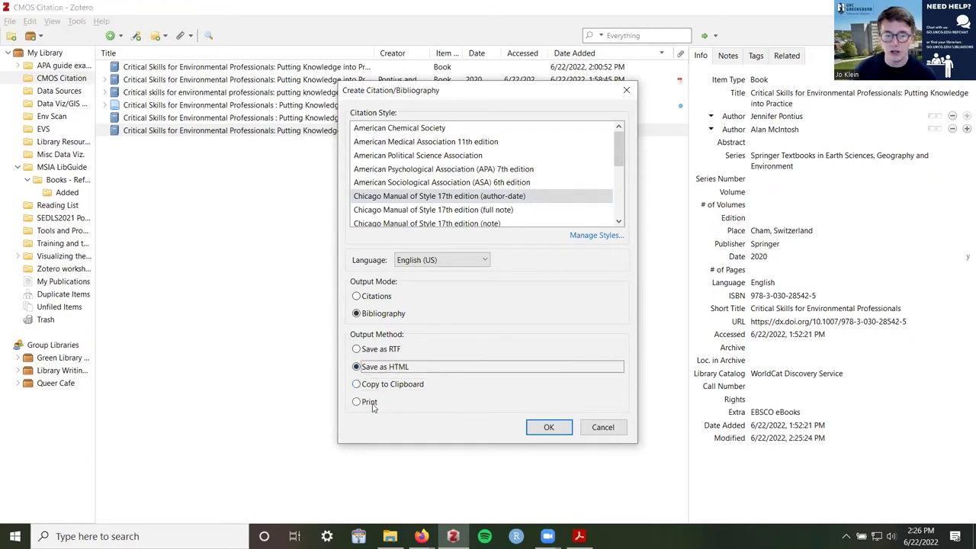
click(598, 428)
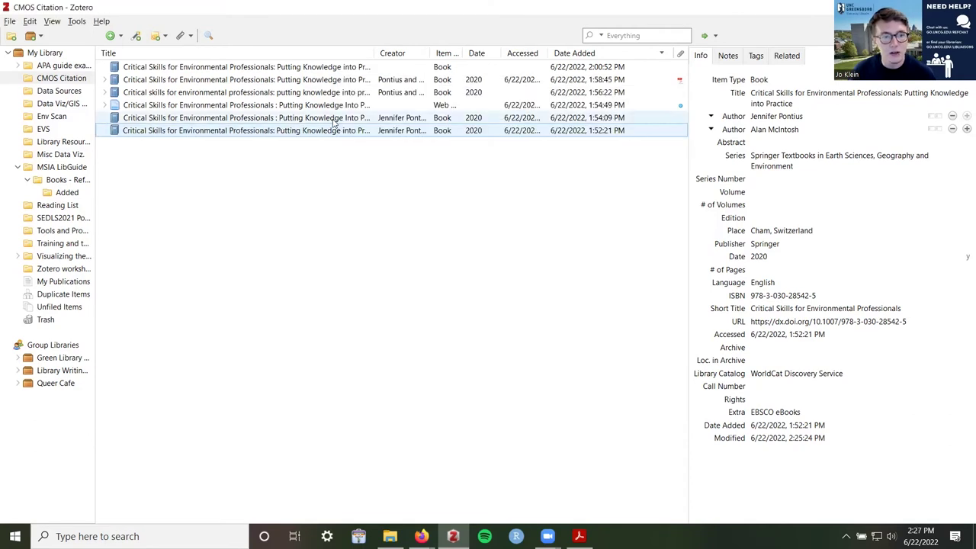
ctrl+click(332, 114)
ctrl+click(332, 105)
ctrl+click(333, 93)
right_click(335, 96)
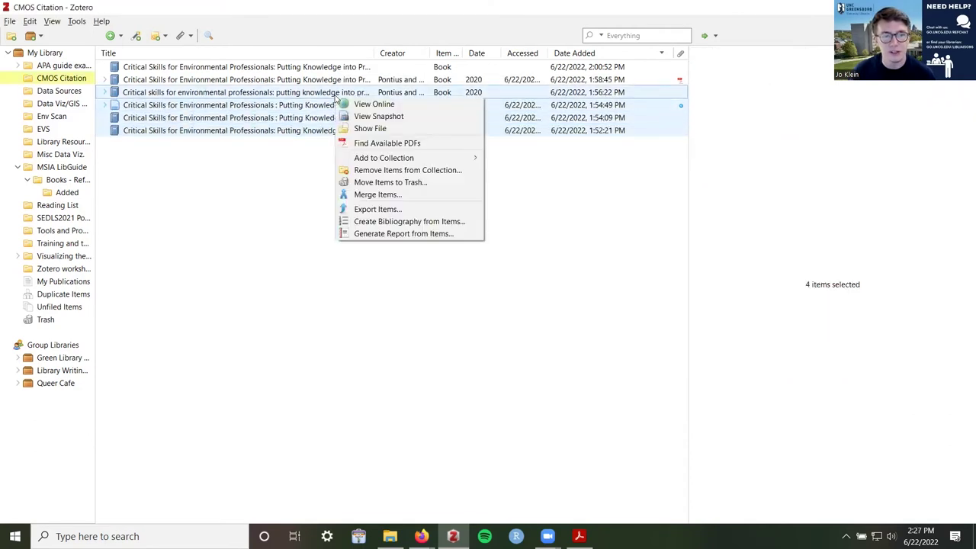
click(398, 221)
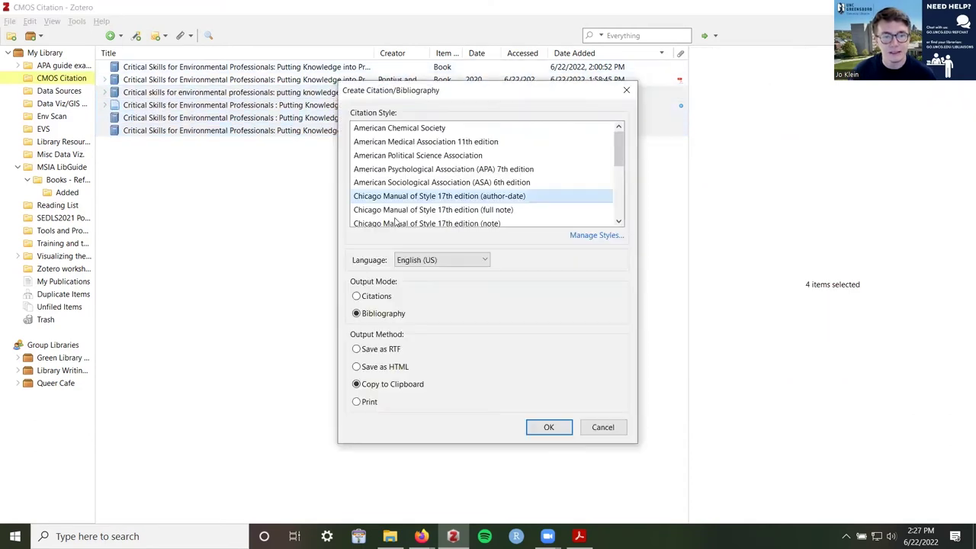
click(393, 315)
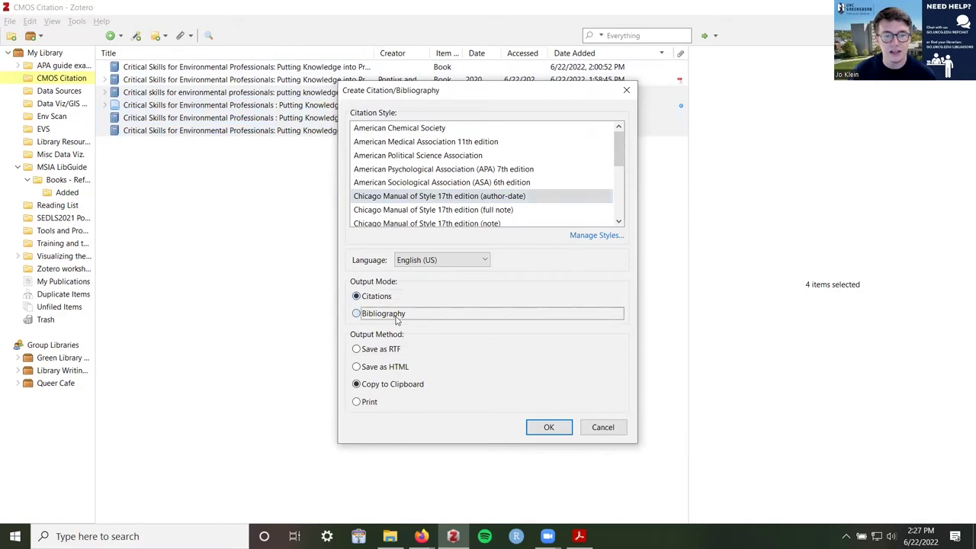
click(602, 427)
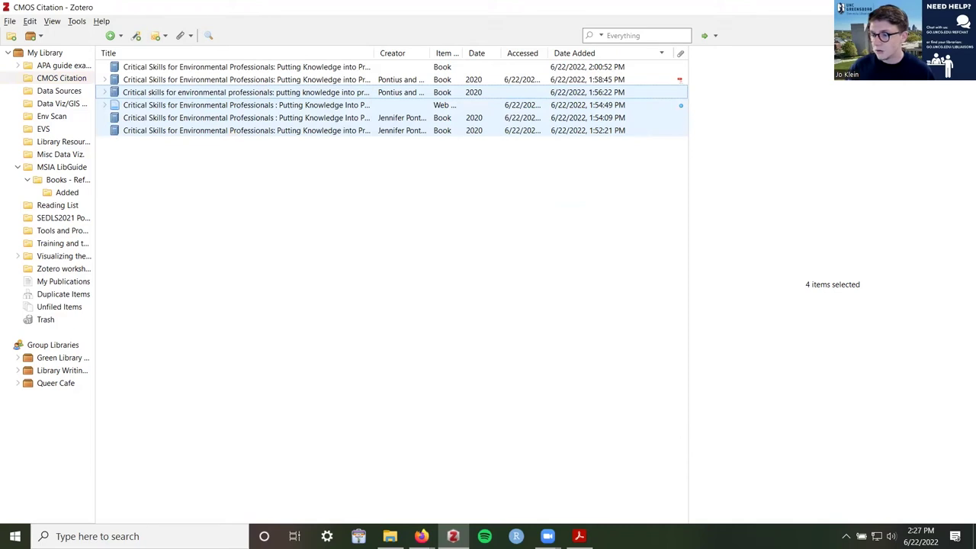
Copy a bibliography entry for the book item added at 1:52:21 PM to the clipboard in Chicago Manual of Style 17th edition (author-date)
click(273, 133)
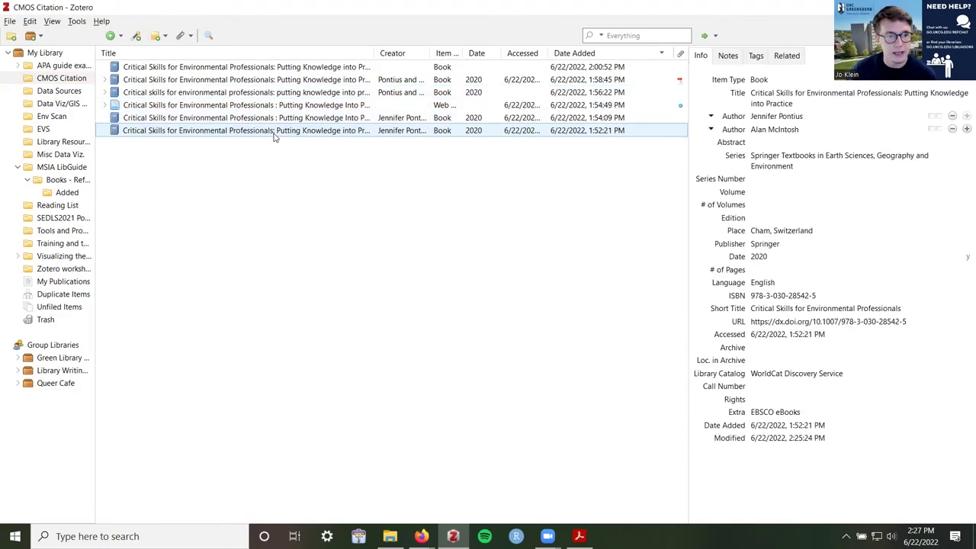
right_click(274, 136)
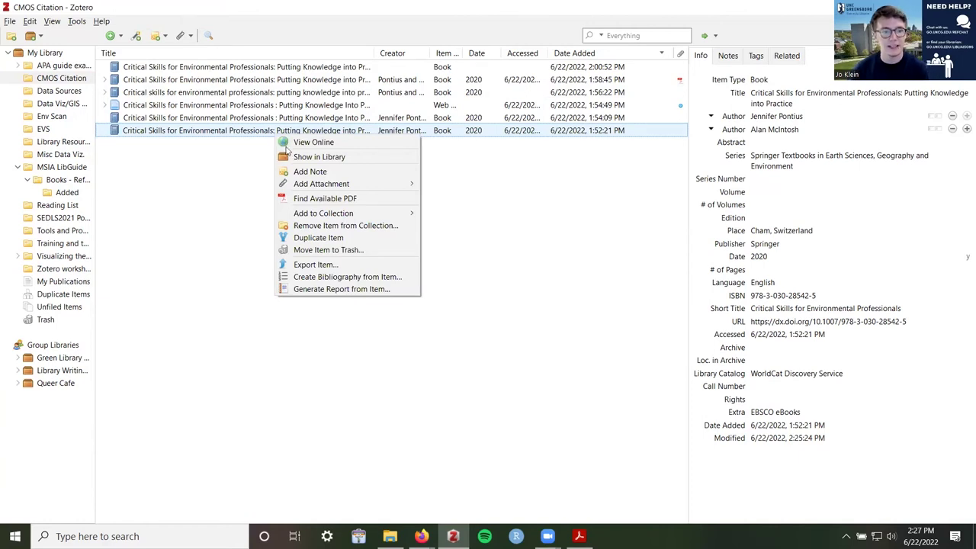
click(331, 279)
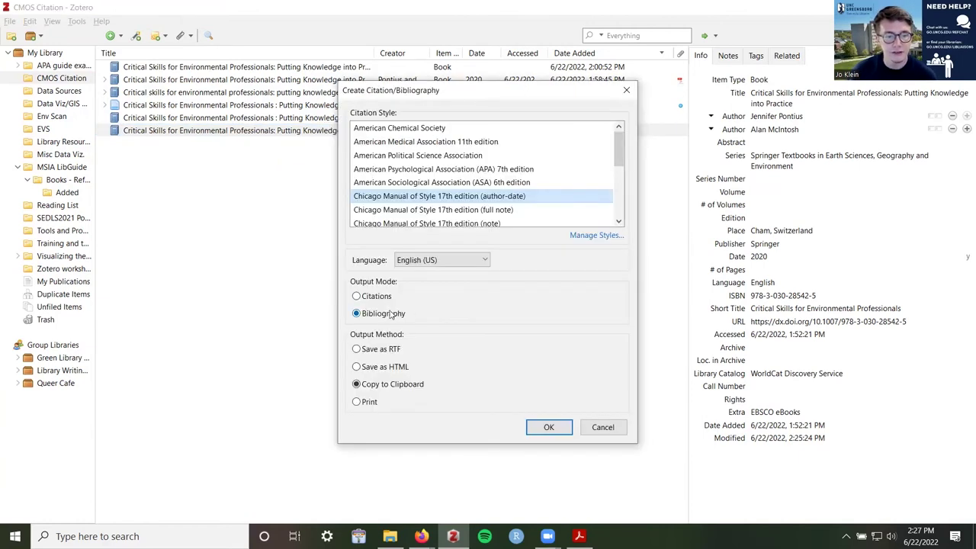
click(356, 314)
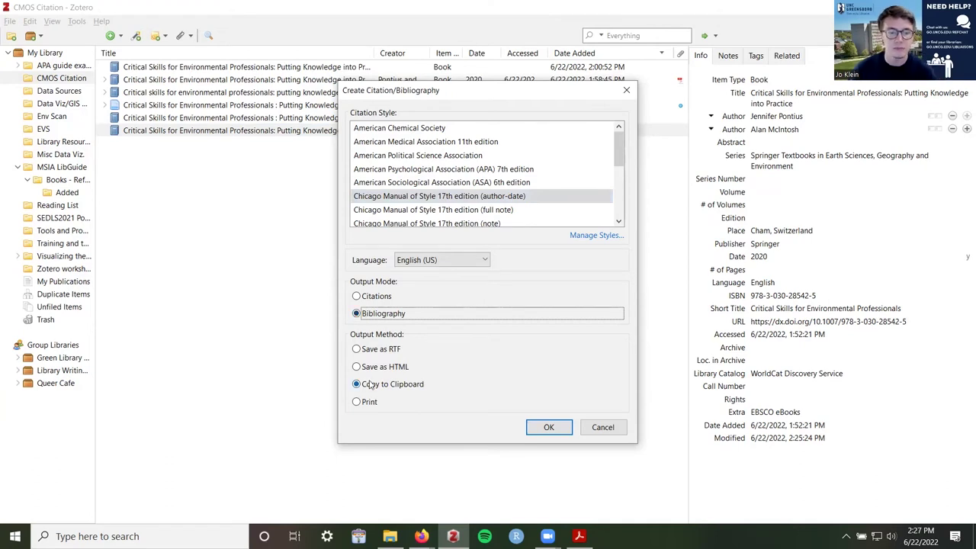
click(552, 427)
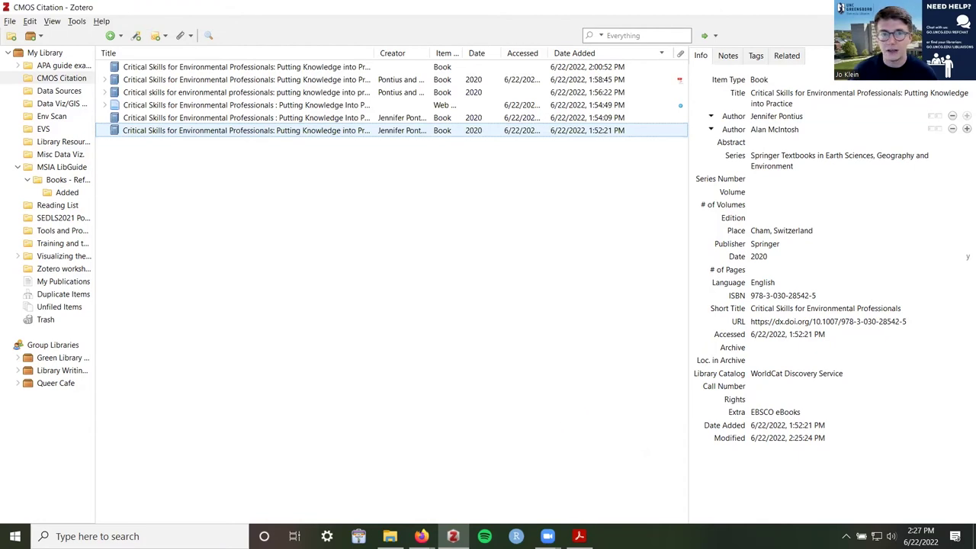
Place Zotero beside the Firefox window and create a blank Google Docs document in a new browser tab via docs.new
key(super+Left)
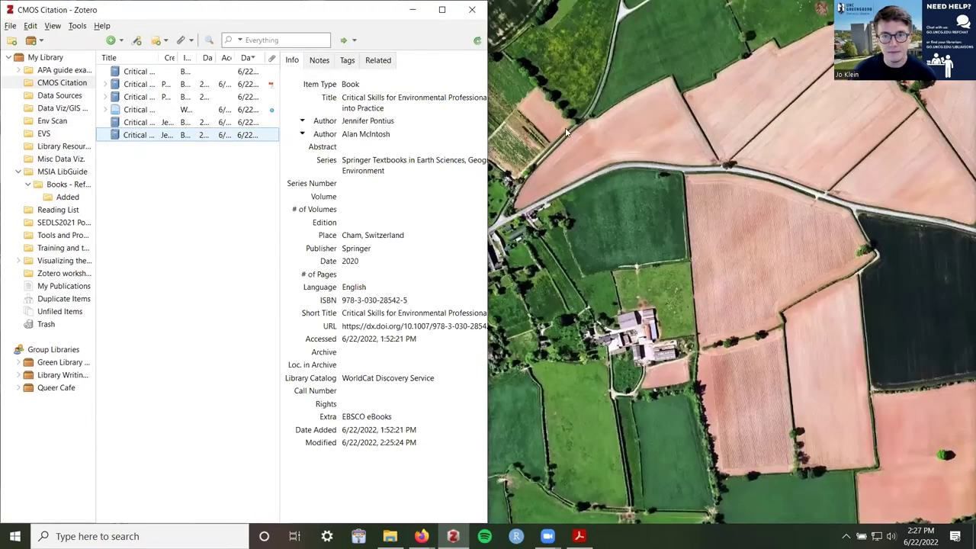
click(814, 139)
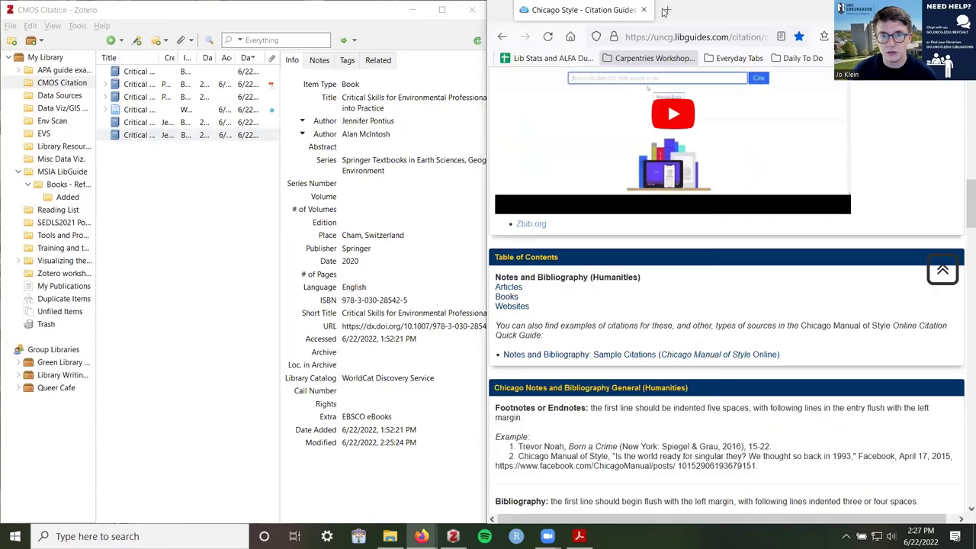
click(668, 10)
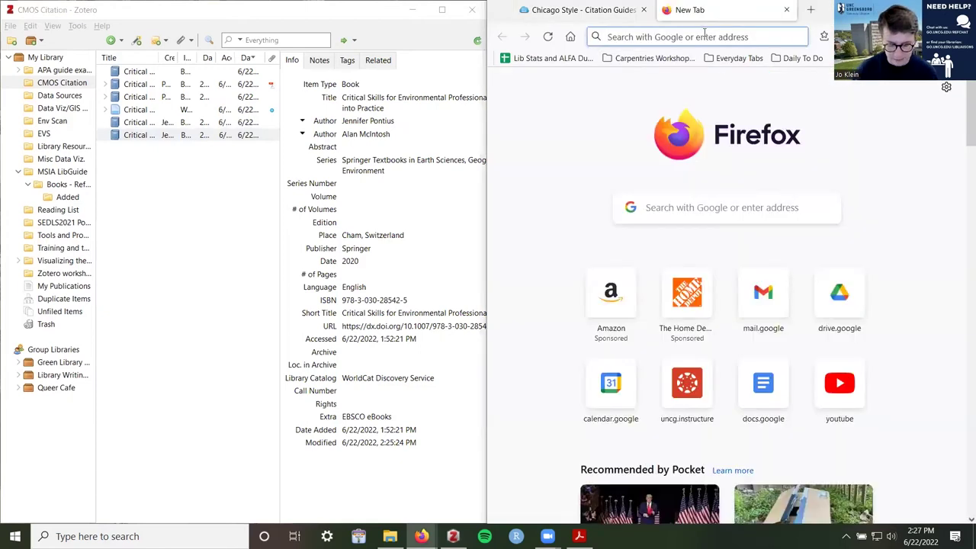
text(docs.new)
key(Return)
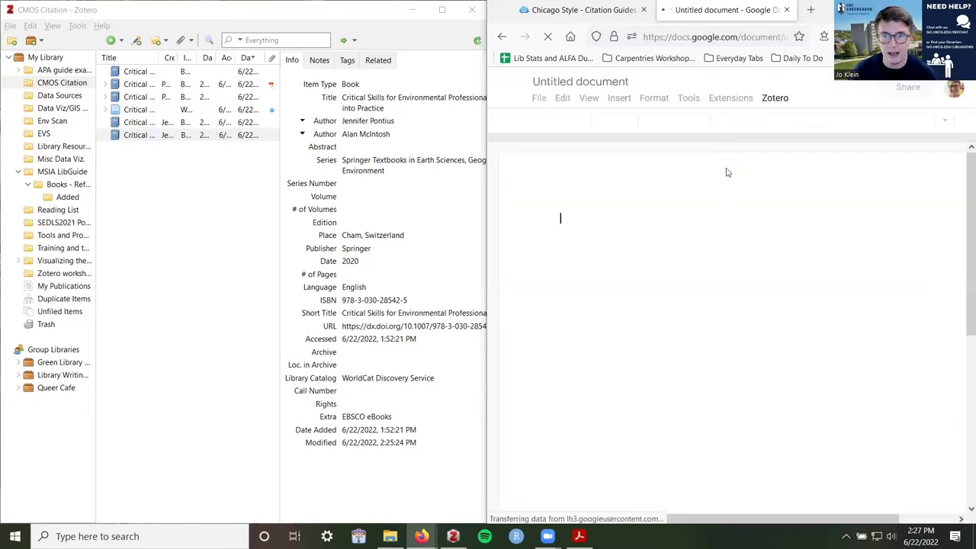
click(736, 37)
text(d)
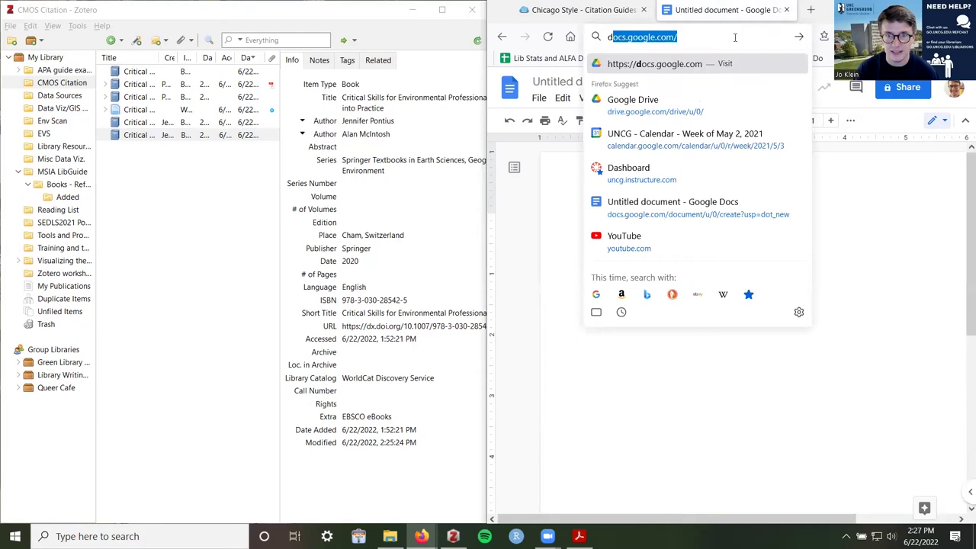
text(ocs.new)
key(BackSpace)
key(BackSpace)
key(BackSpace)
key(BackSpace)
key(BackSpace)
key(BackSpace)
key(BackSpace)
key(BackSpace)
Paste the copied bibliography entry into the body of the blank document
click(738, 288)
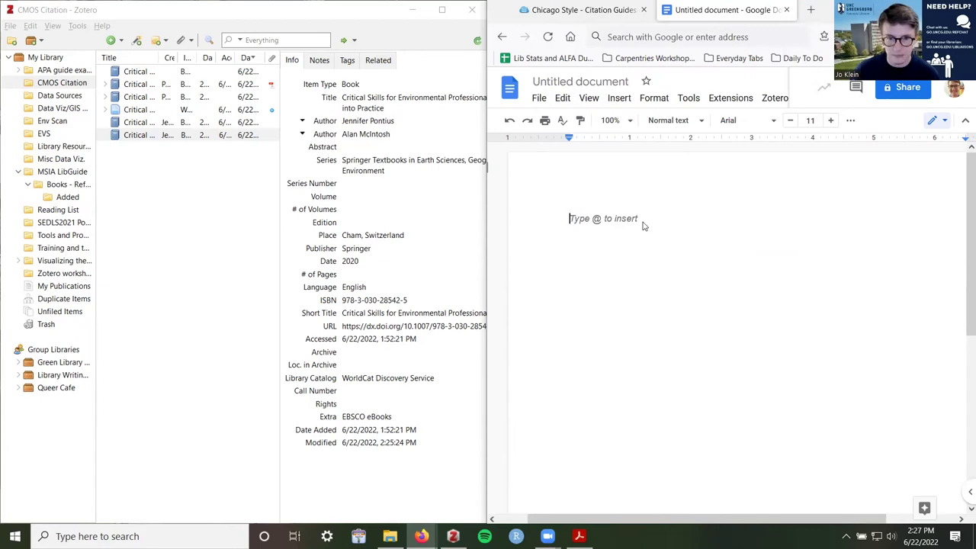
key(ctrl+v)
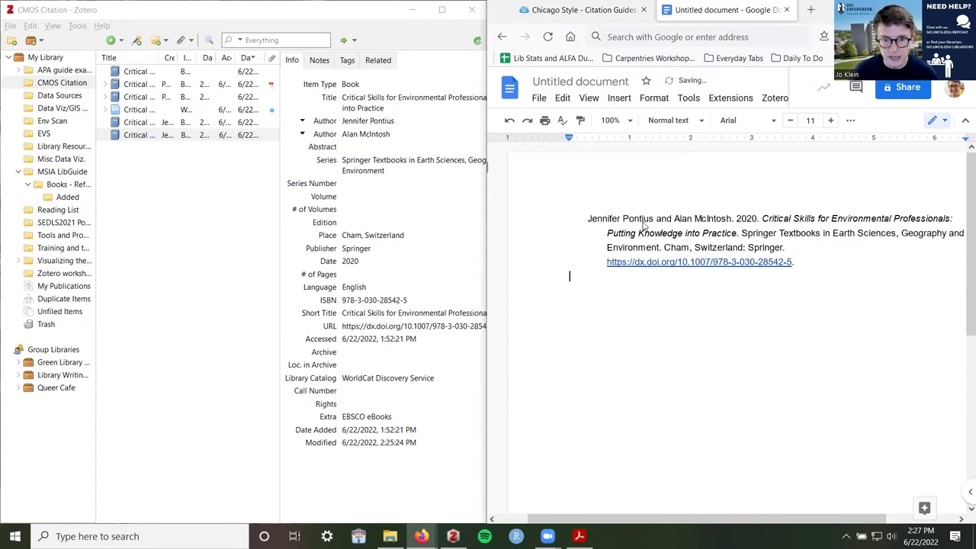
drag(620, 514, 660, 516)
Examine the pasted entry's authors, italicized title, series, place, publisher and DOI link against Chicago style
click(722, 219)
drag(723, 218, 758, 234)
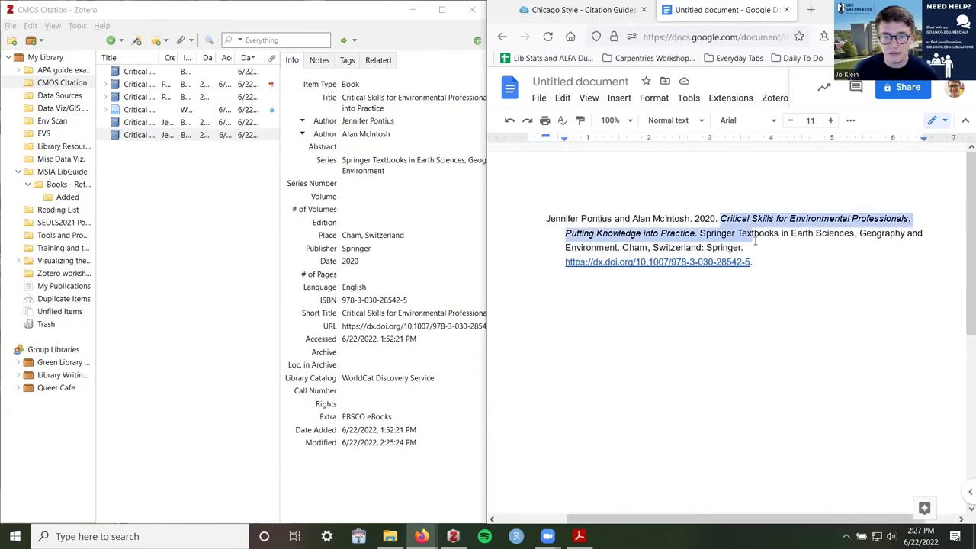
click(756, 246)
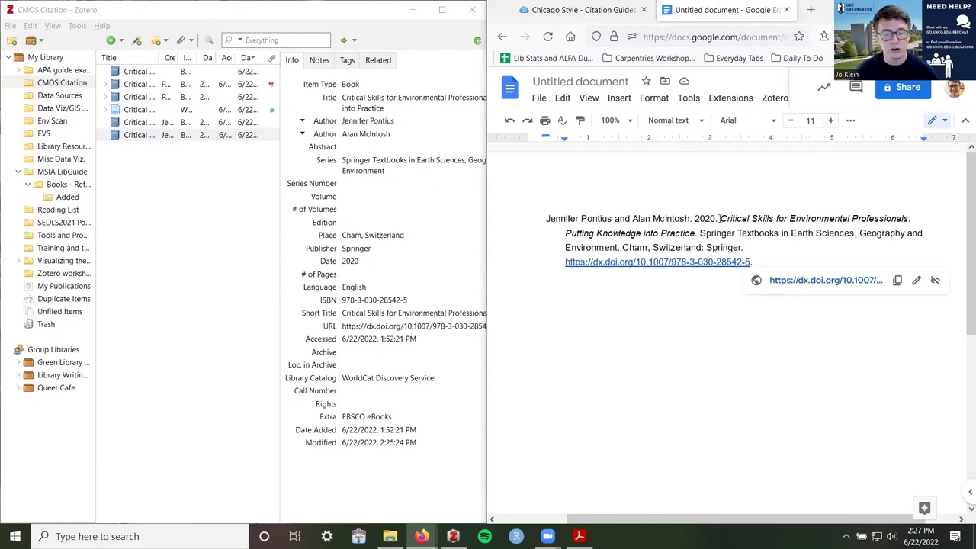
drag(721, 219, 699, 234)
click(752, 262)
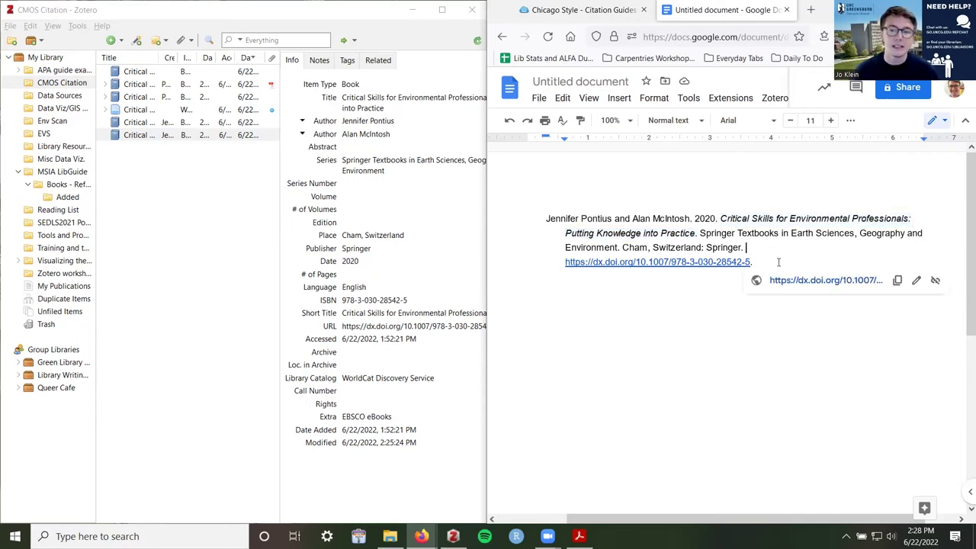
drag(752, 262, 556, 263)
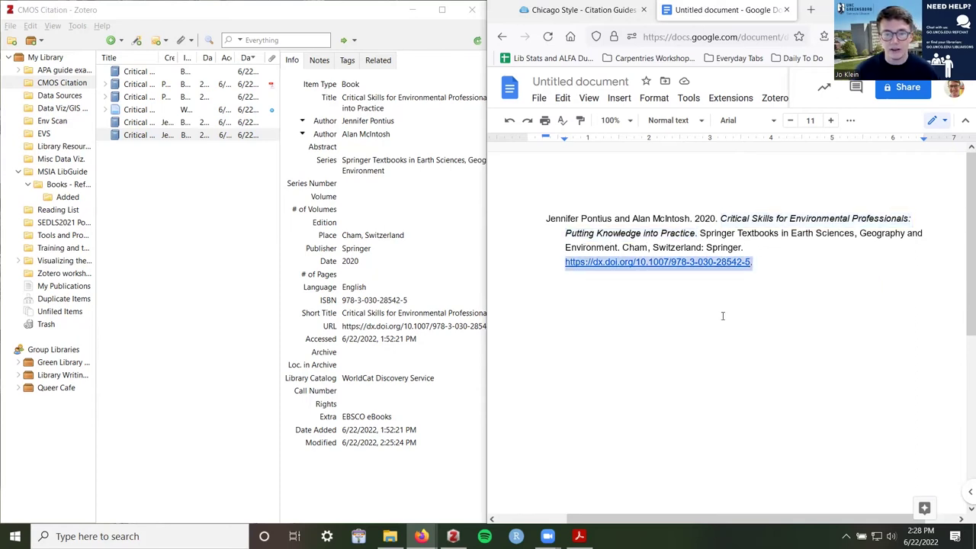
click(762, 276)
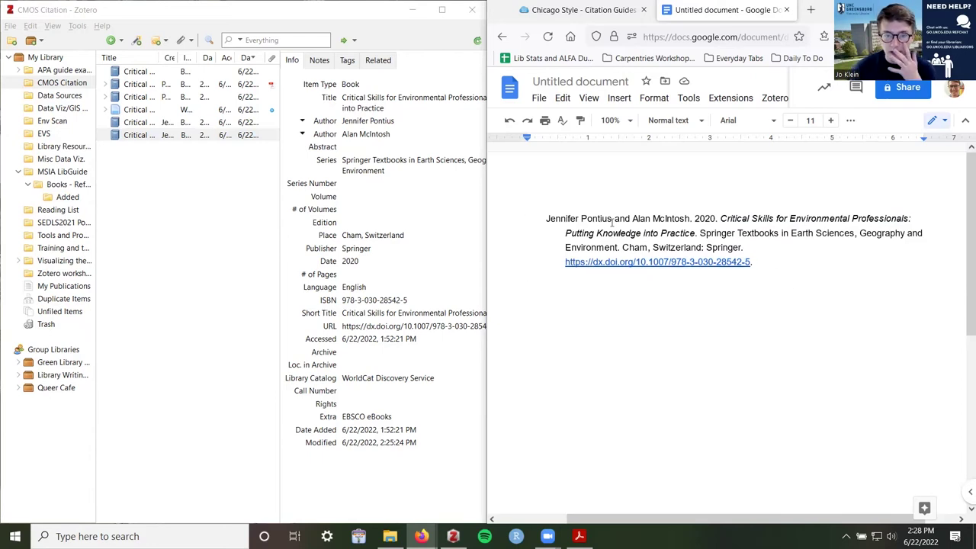
drag(548, 218, 912, 220)
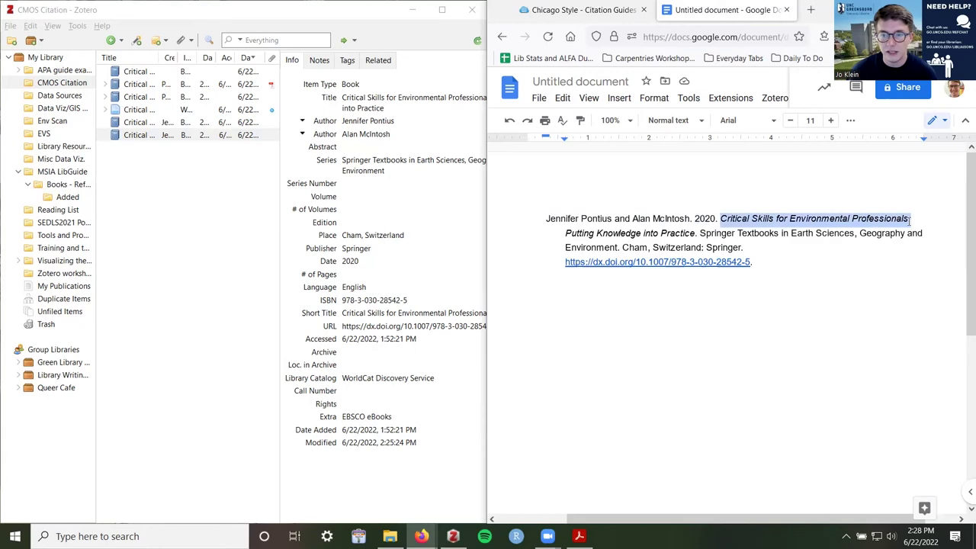
click(909, 219)
click(695, 233)
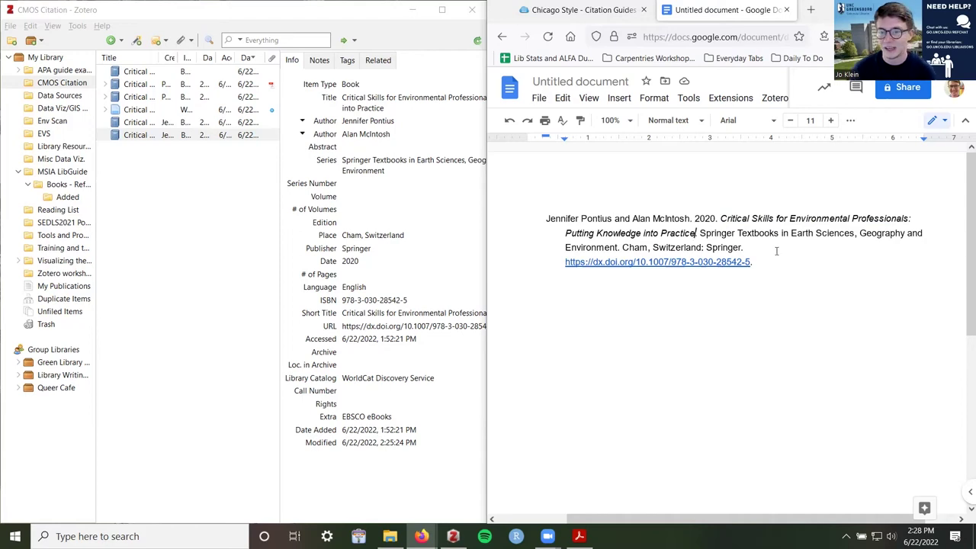
drag(699, 234, 722, 249)
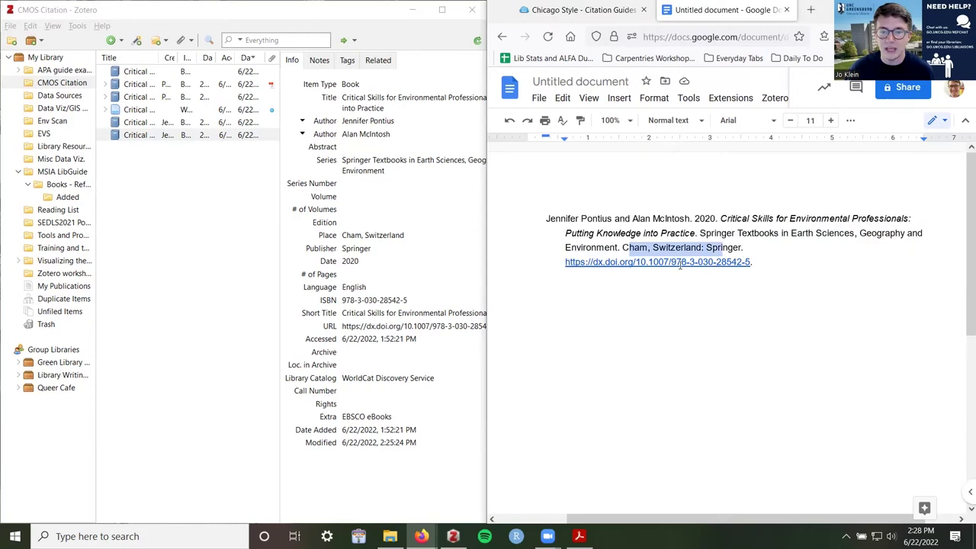
click(757, 262)
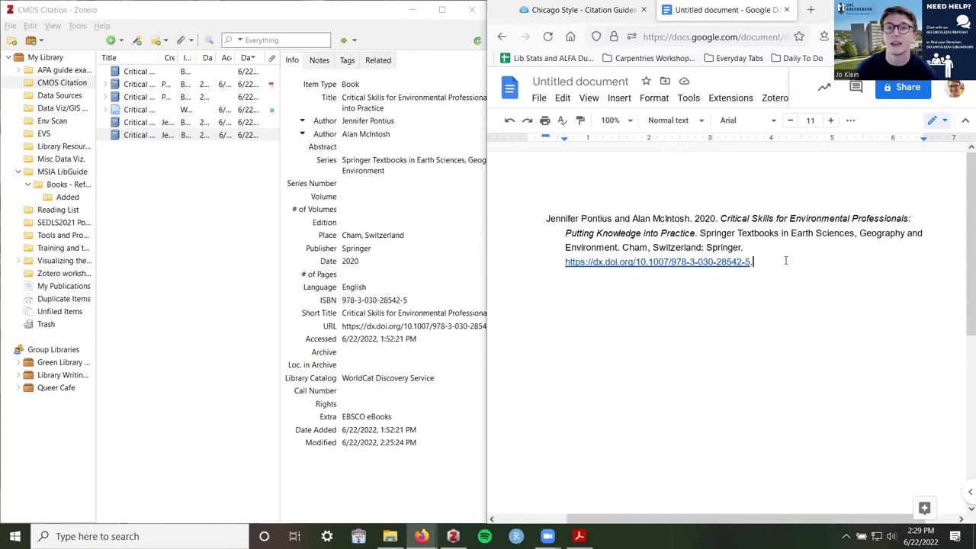
drag(754, 261, 550, 223)
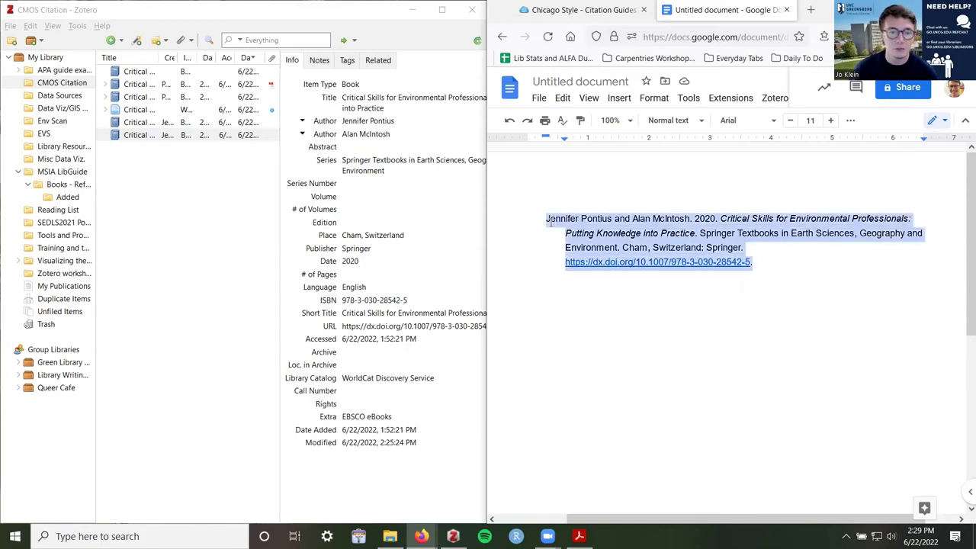
click(551, 222)
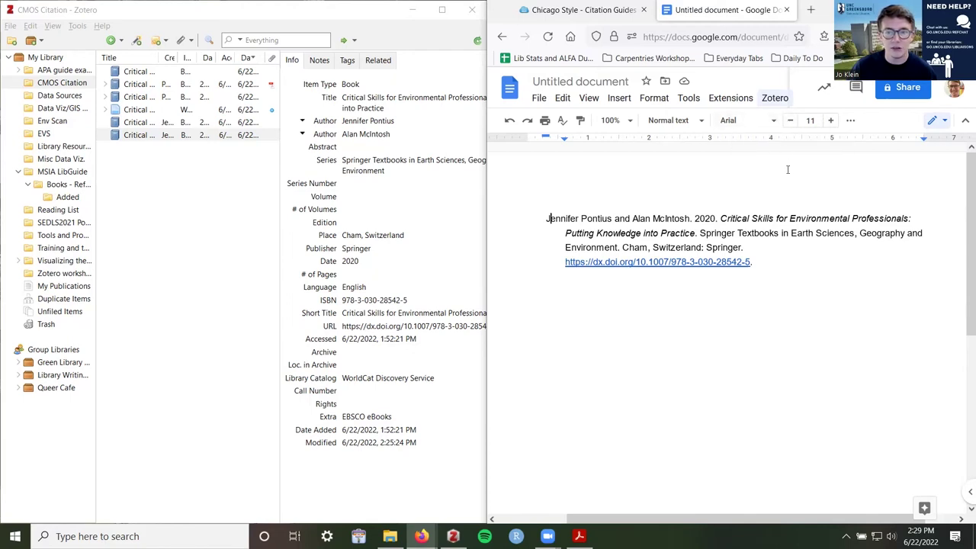
Review the pasted entry from the authors through the publisher to the closing period after the DOI link
click(786, 246)
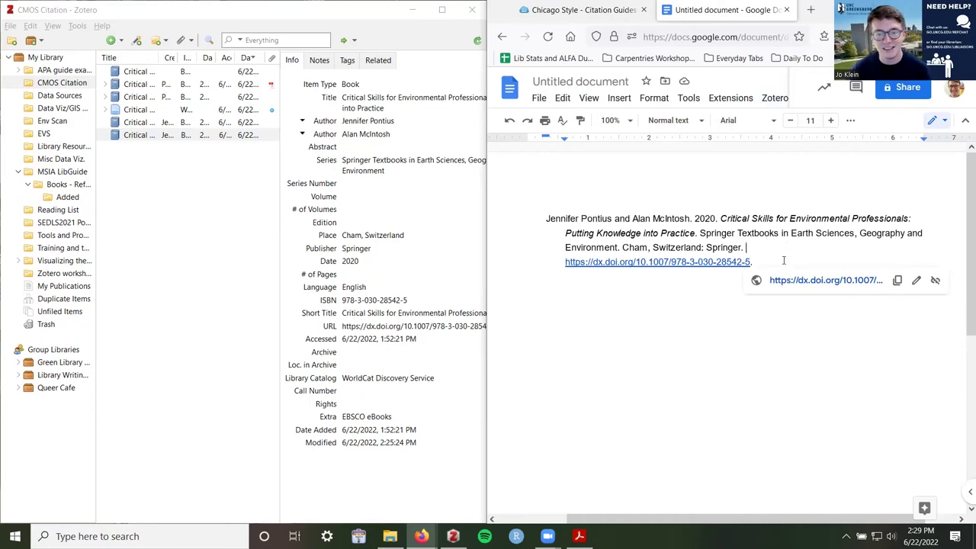
click(783, 260)
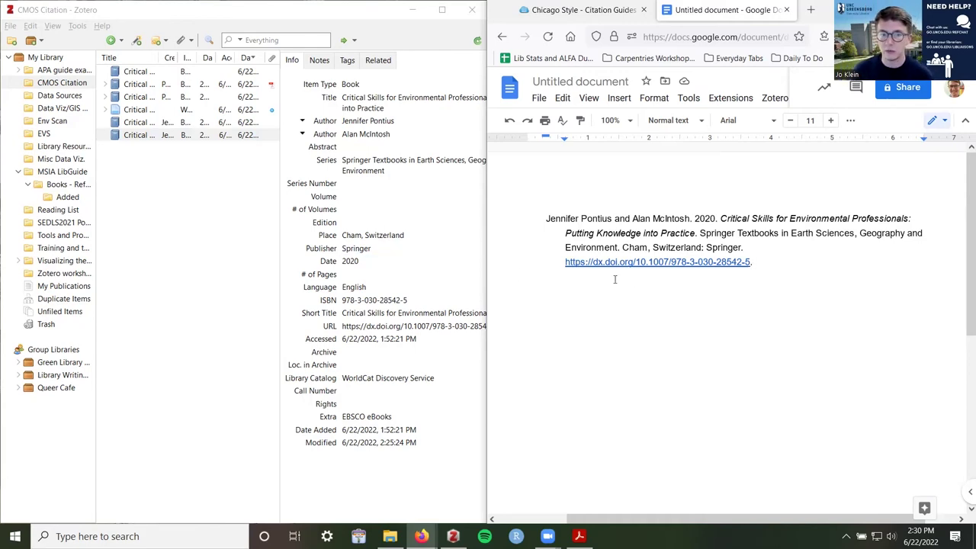
drag(760, 243, 546, 219)
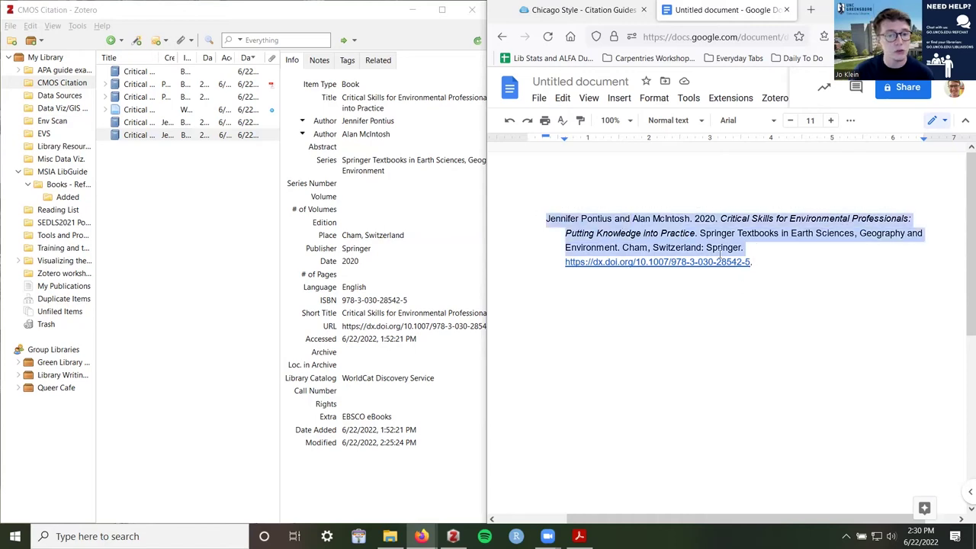
click(757, 262)
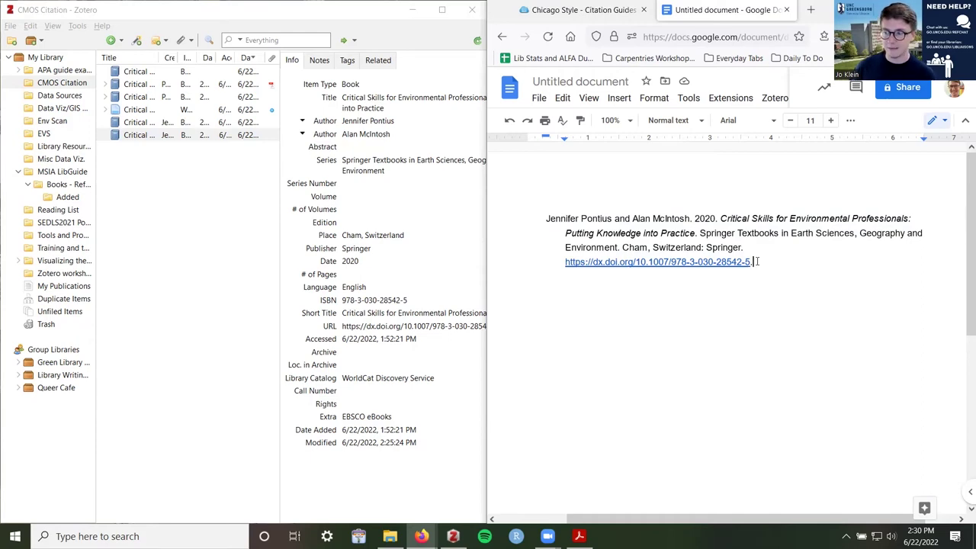
Minimize Zotero and place the Chicago Style citation guide in its own window beside the Google Docs document
click(411, 9)
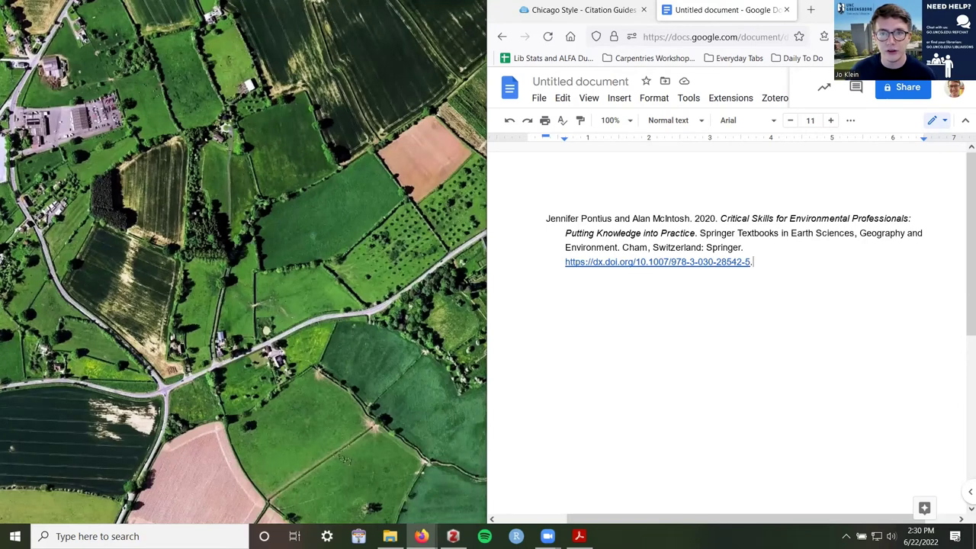
drag(778, 265, 576, 226)
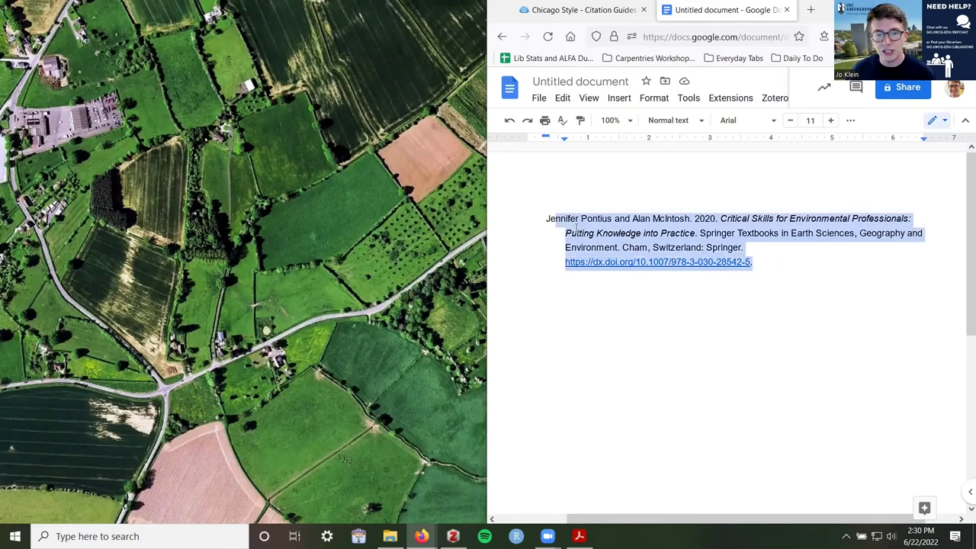
click(580, 10)
key(ctrl+n)
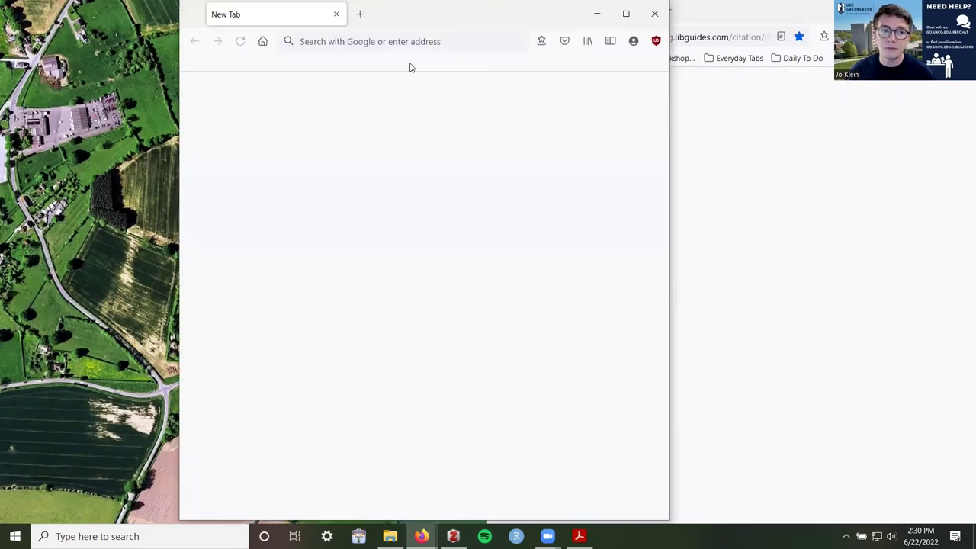
key(ctrl+w)
key(super+Left)
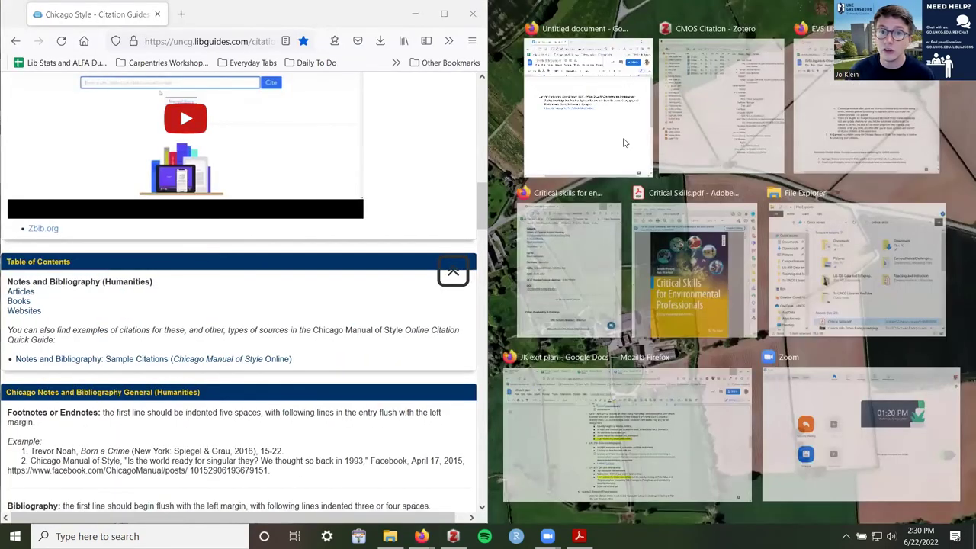
click(590, 143)
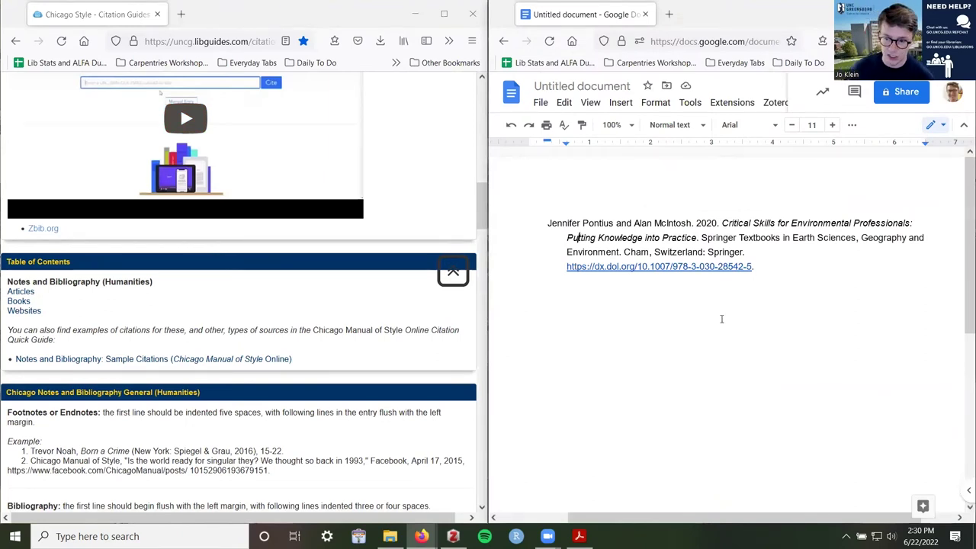
Find the Books - Chicago Author-Date section in the citation guide, past the Notes and Bibliography sections
scroll(237, 343, up, 2)
scroll(238, 346, down, 5)
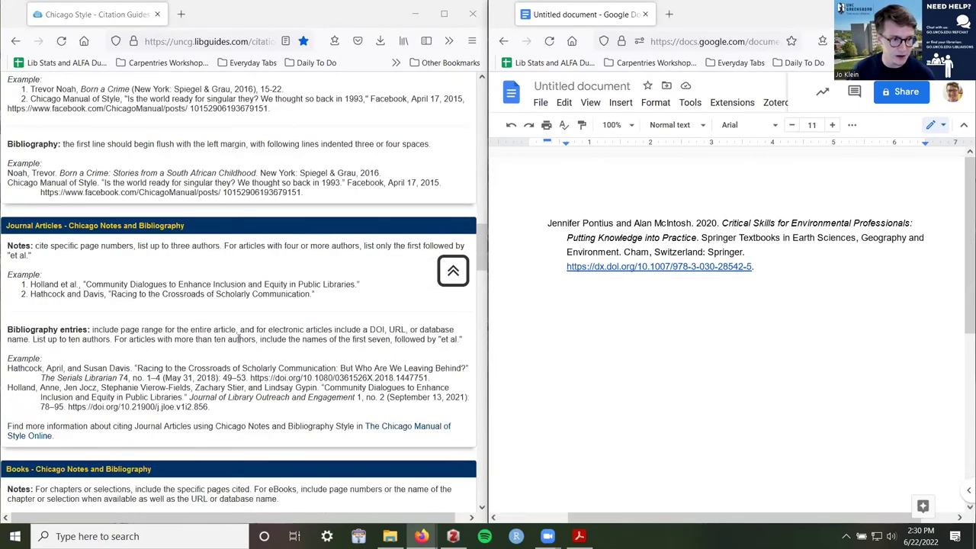
scroll(240, 341, down, 10)
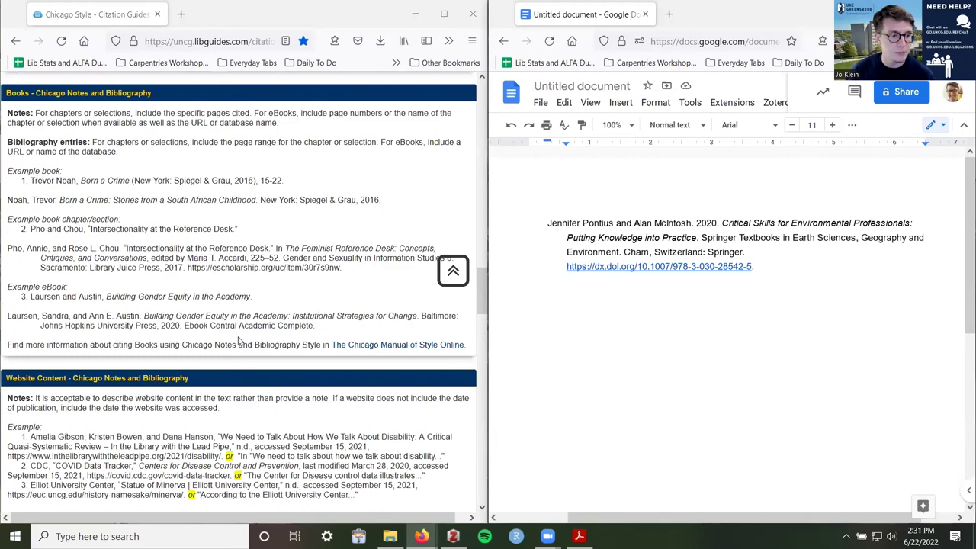
scroll(238, 341, down, 5)
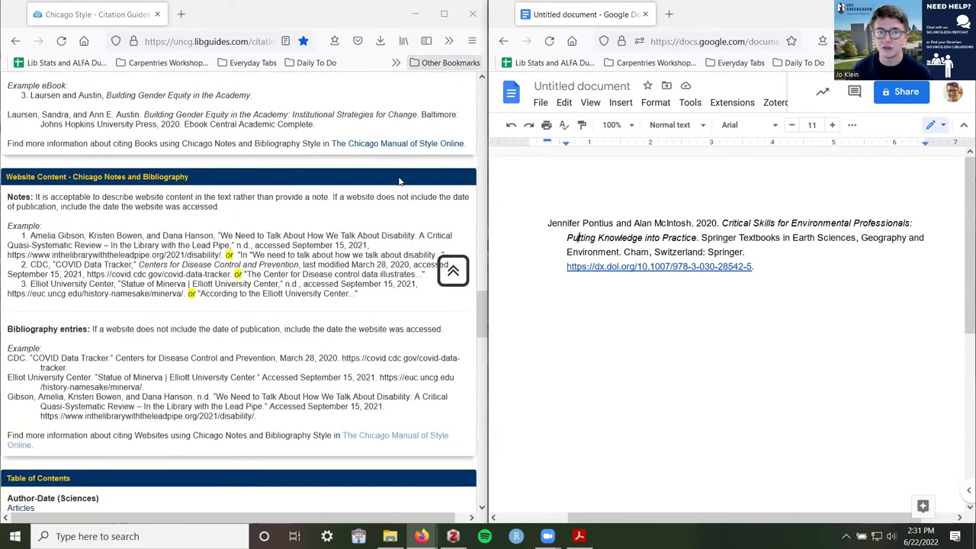
scroll(236, 314, down, 5)
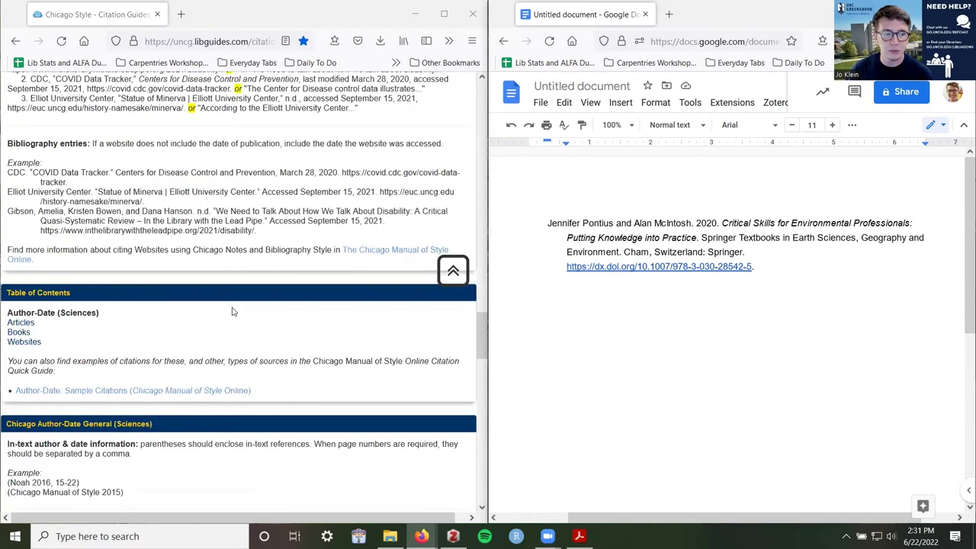
scroll(244, 314, down, 4)
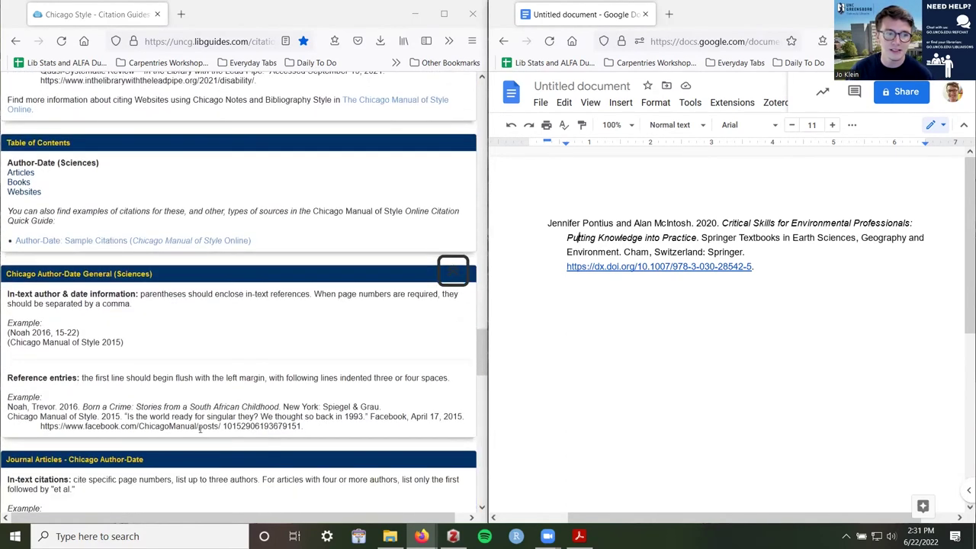
scroll(210, 350, down, 4)
scroll(214, 345, down, 10)
drag(111, 224, 93, 224)
drag(25, 225, 5, 226)
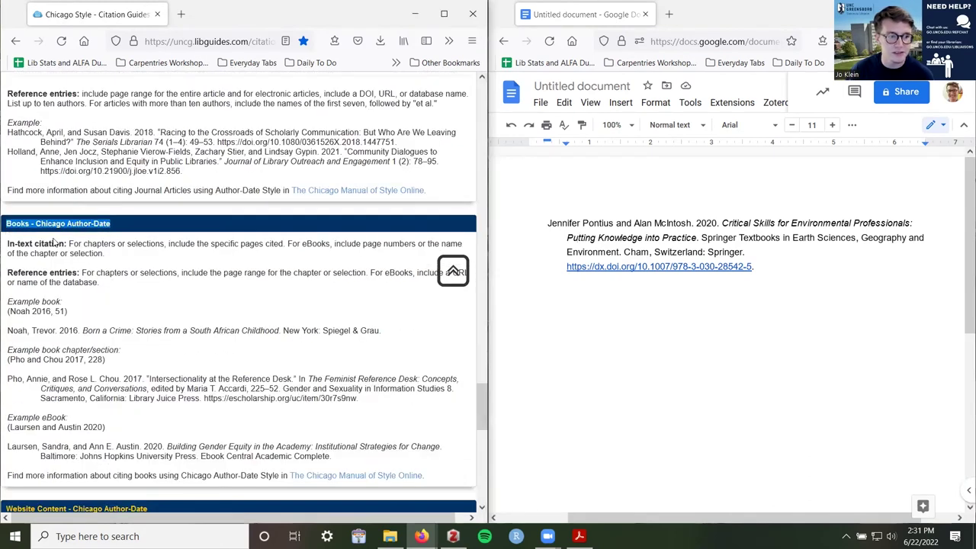
click(123, 270)
Search the guide page for "author-date b", "book" and "book autho" to locate the author-date book rules
key(ctrl+f)
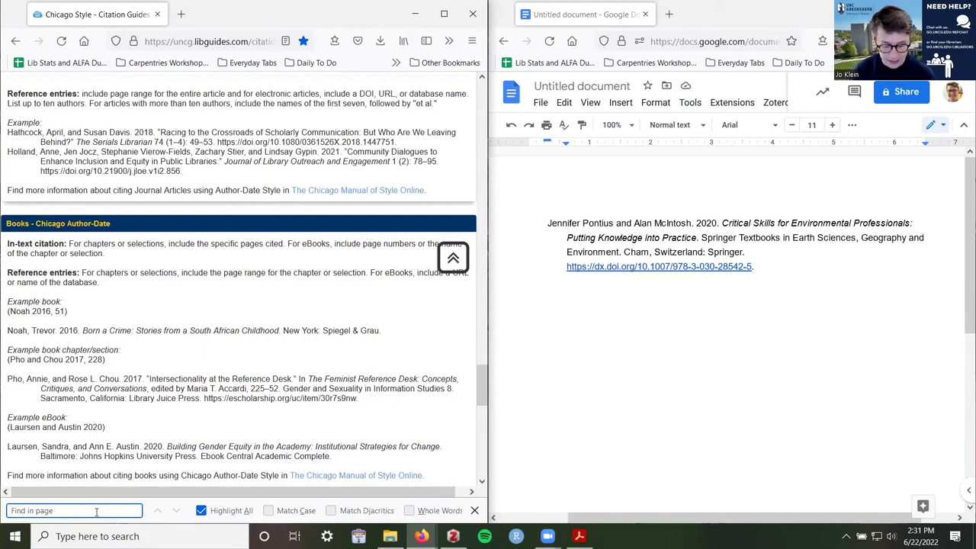
text(author-date)
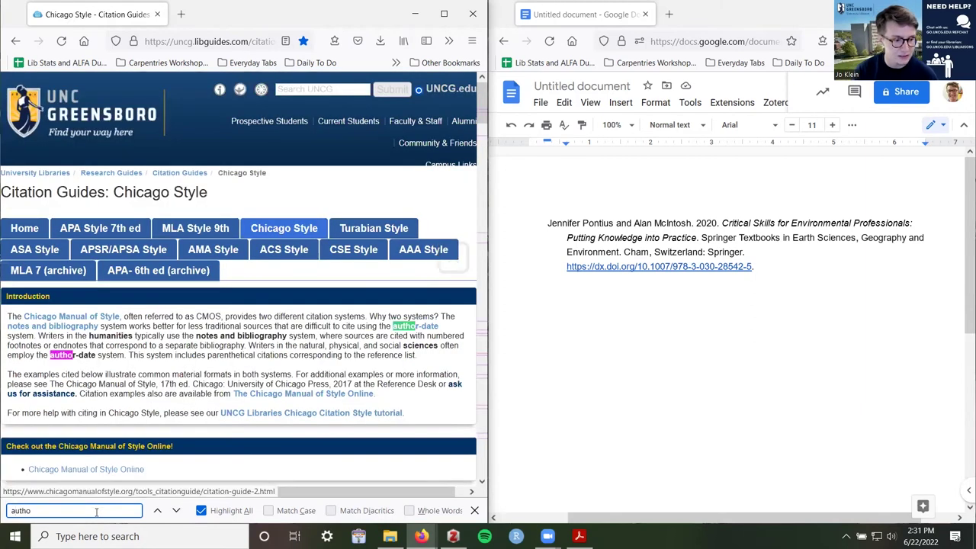
key(BackSpace)
key(BackSpace)
key(BackSpace)
key(BackSpace)
key(BackSpace)
key(BackSpace)
key(BackSpace)
key(BackSpace)
key(BackSpace)
key(BackSpace)
key(BackSpace)
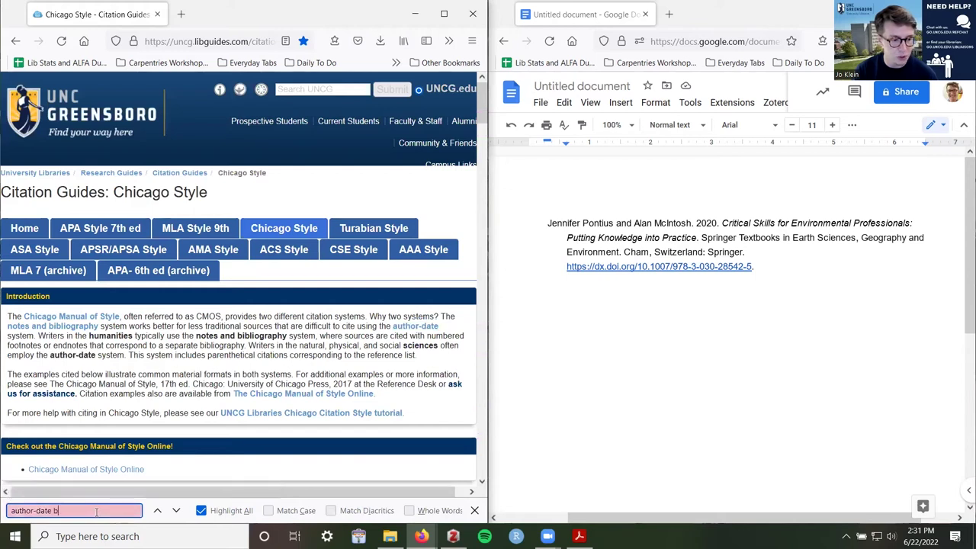
text(book)
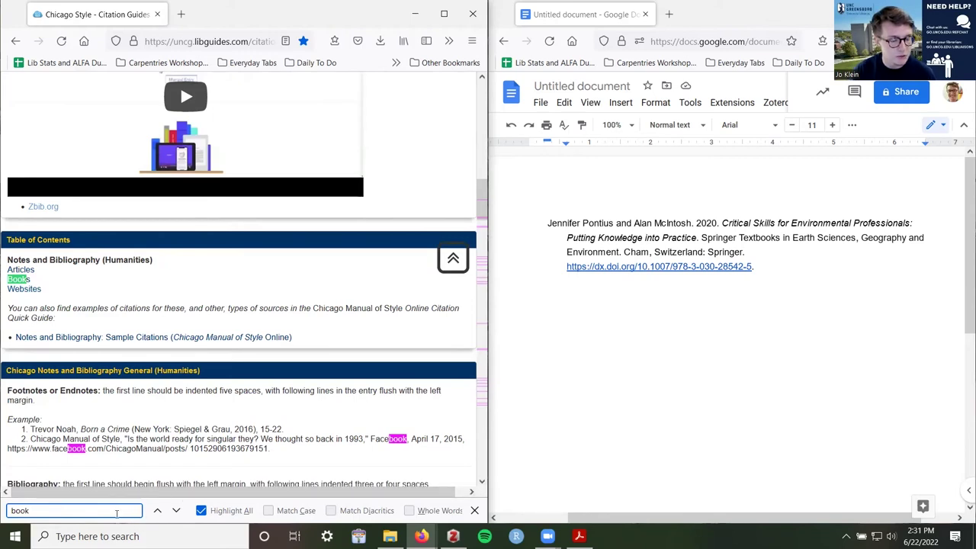
text(autho)
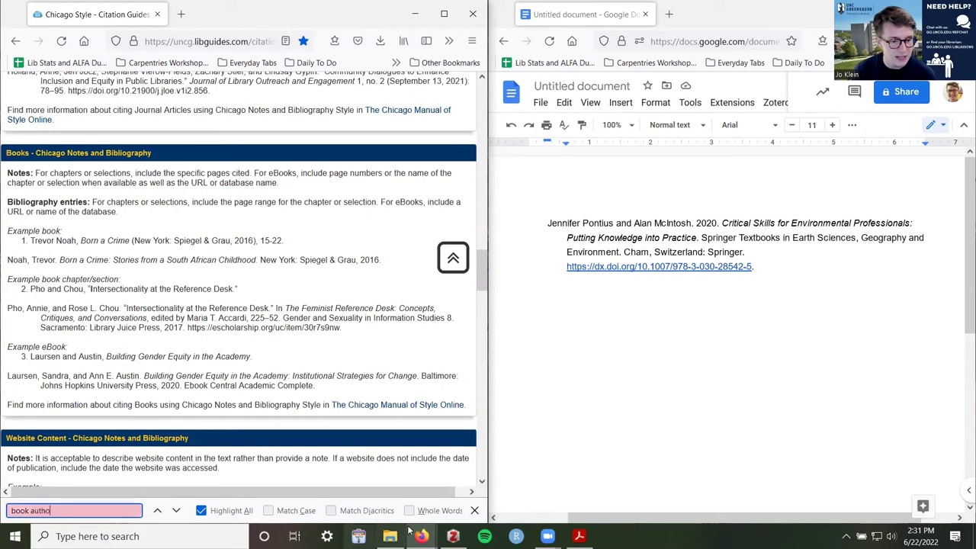
Search the guide page for "author-date", try narrowing it to "author-date bo", and close the page search
key(ctrl+a)
text(author-date)
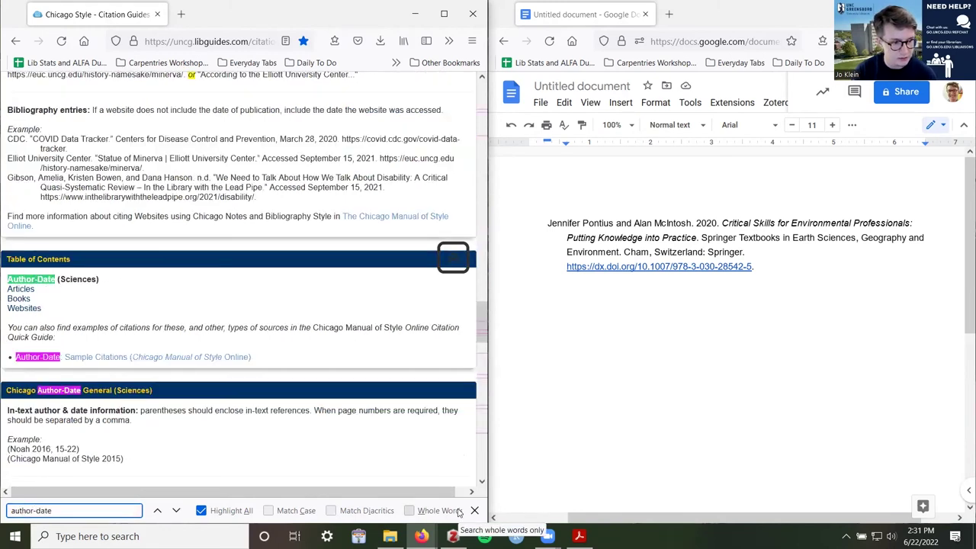
text(s)
key(BackSpace)
text(-)
key(BackSpace)
text(bo)
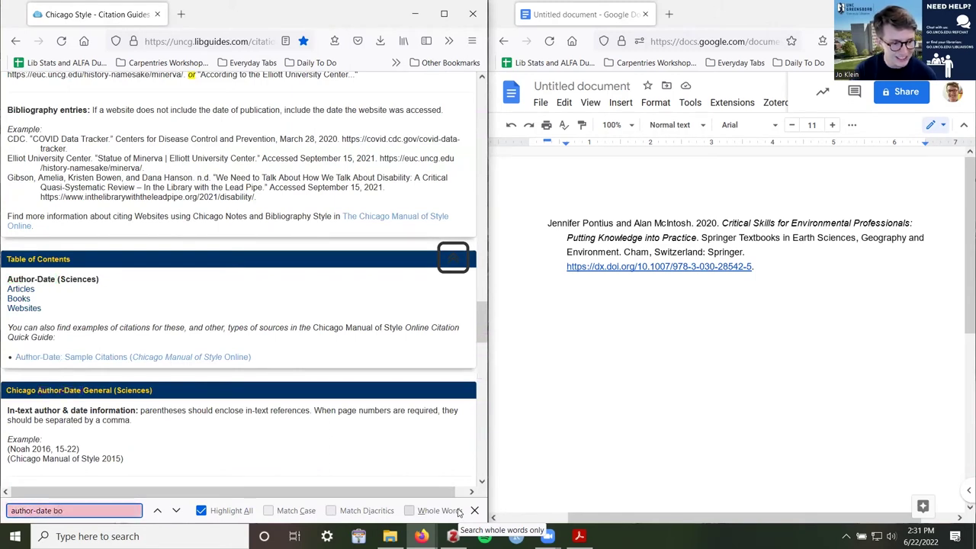
click(475, 510)
Go from the Author-Date (Sciences) table of contents to the Books - Chicago Author-Date section and mark its heading
scroll(215, 386, down, 2)
scroll(215, 386, down, 5)
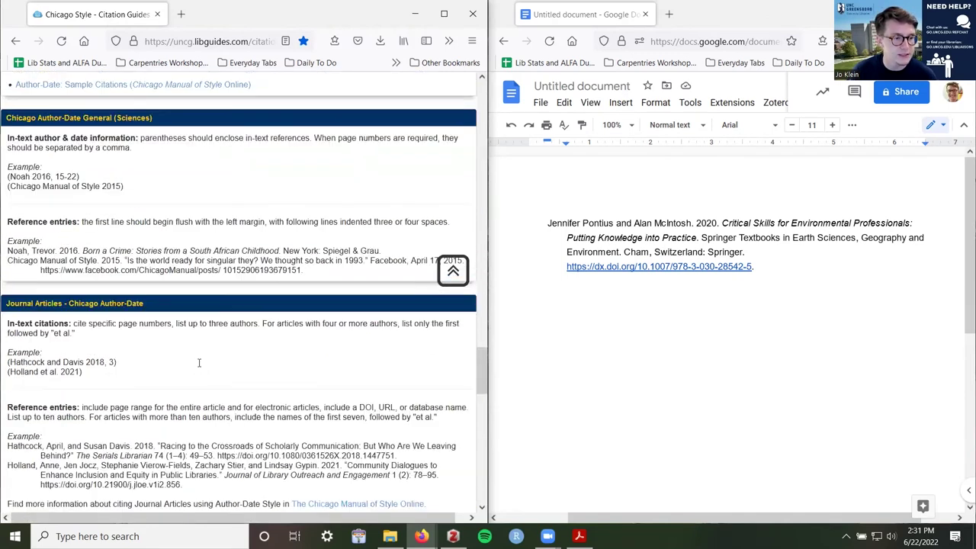
scroll(199, 363, down, 7)
drag(7, 206, 102, 206)
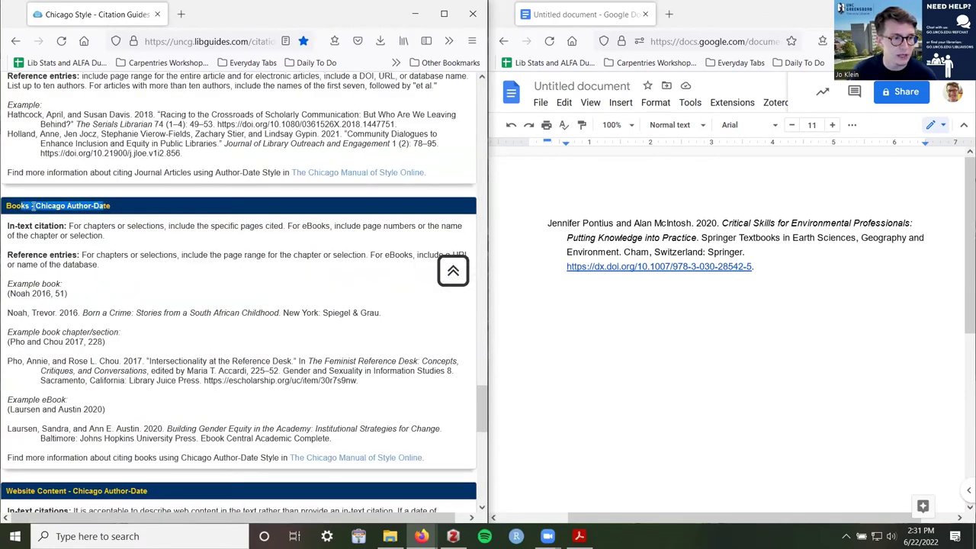
click(32, 206)
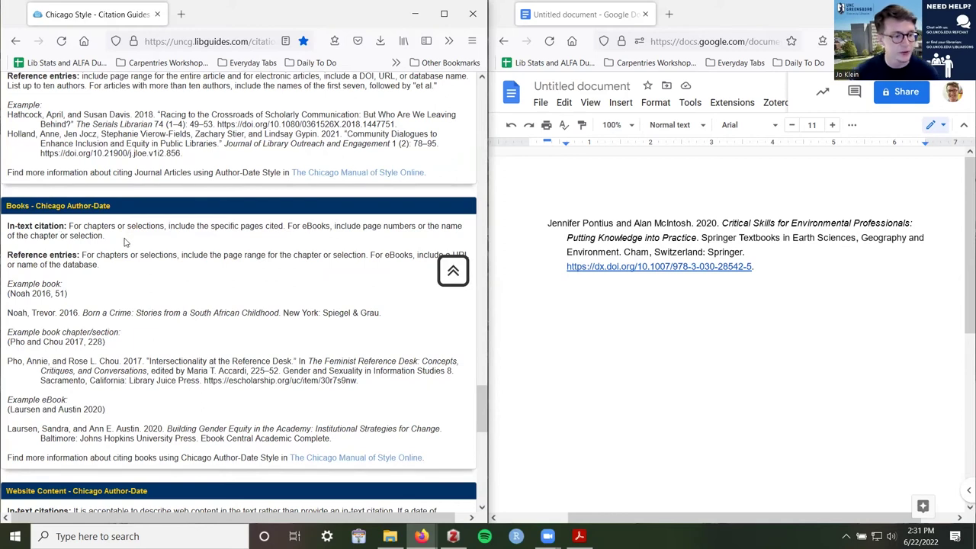
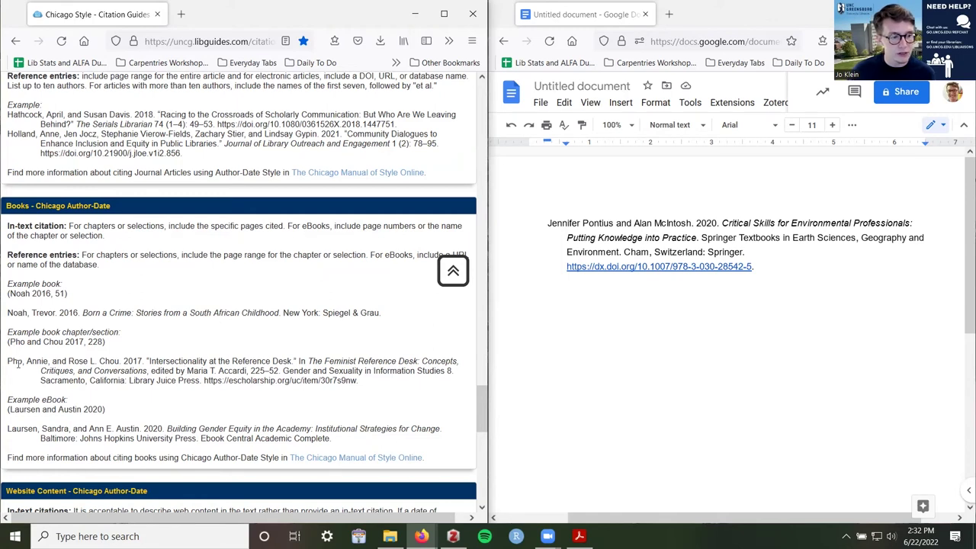
Examine the book chapter example's chapter title, editor, page range, series, place, publisher and URL in the author-date section
drag(8, 361, 380, 379)
click(380, 379)
drag(298, 365, 143, 362)
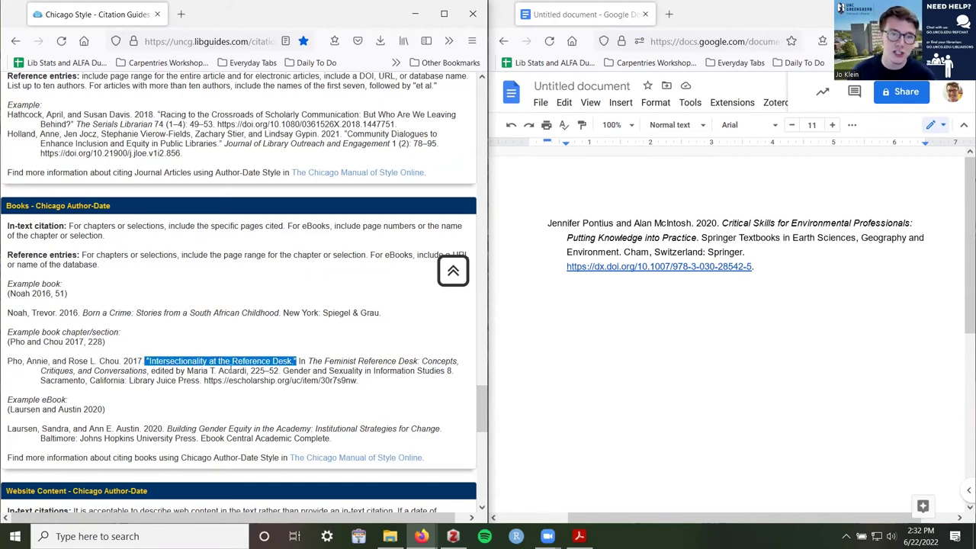
drag(297, 361, 249, 371)
click(155, 370)
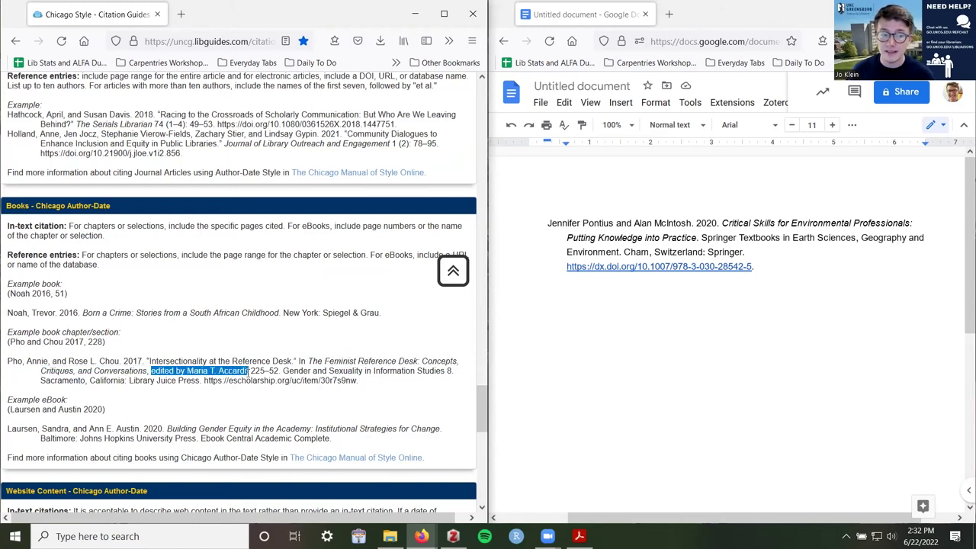
mouse_move(117, 371)
mouse_down()
mouse_move(13, 361)
mouse_move(147, 361)
mouse_move(119, 358)
mouse_up()
drag(187, 371, 279, 371)
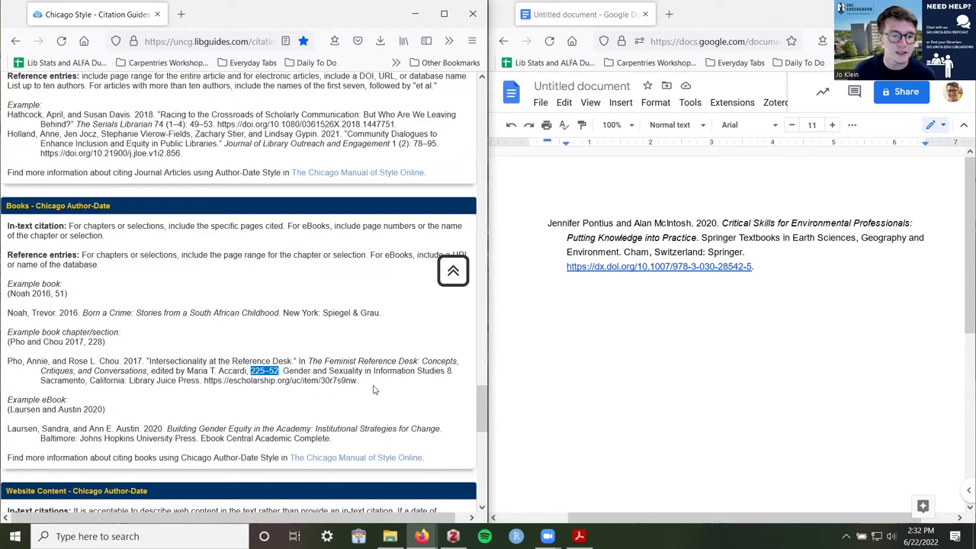
drag(284, 371, 360, 381)
click(448, 372)
drag(40, 380, 3, 368)
click(362, 379)
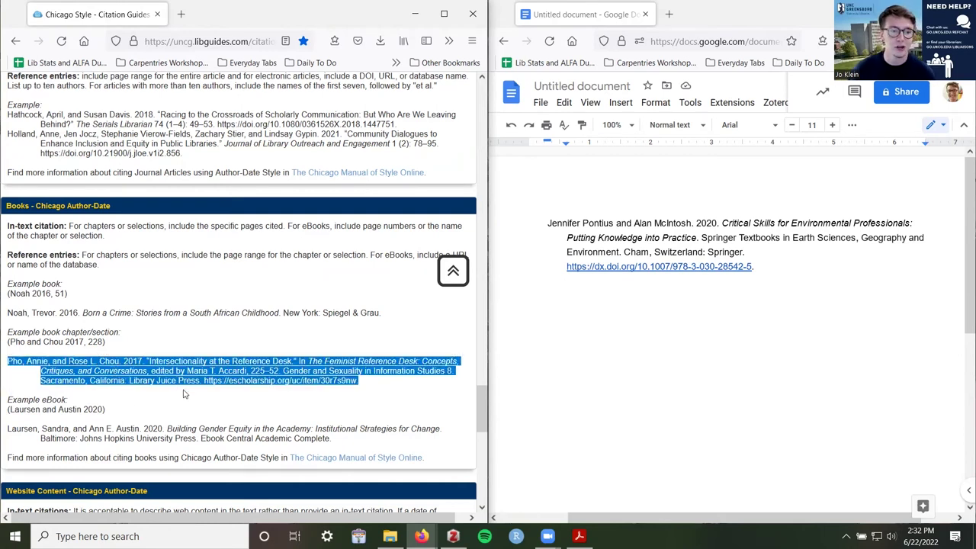
Compare the first author's name order in the pasted entry with the guide's author-date eBook example
click(179, 430)
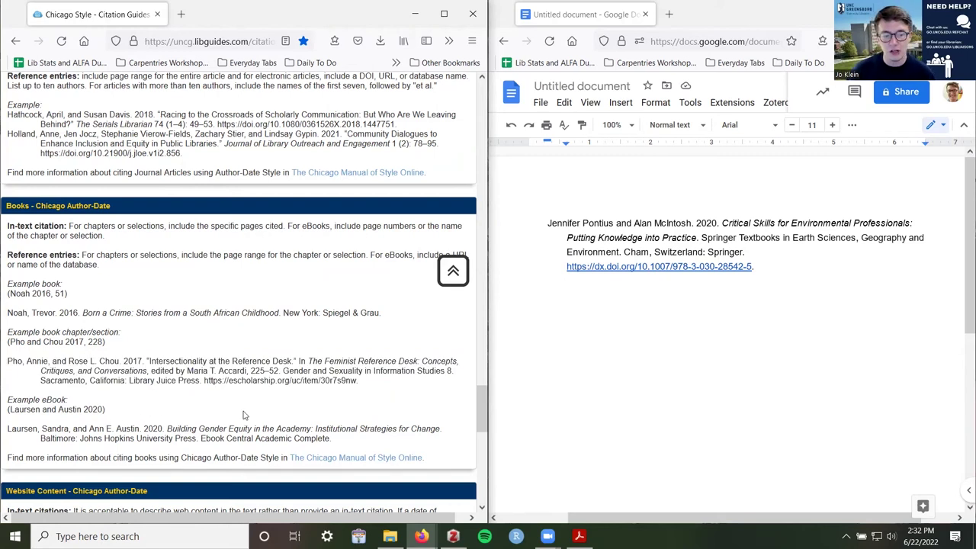
click(575, 225)
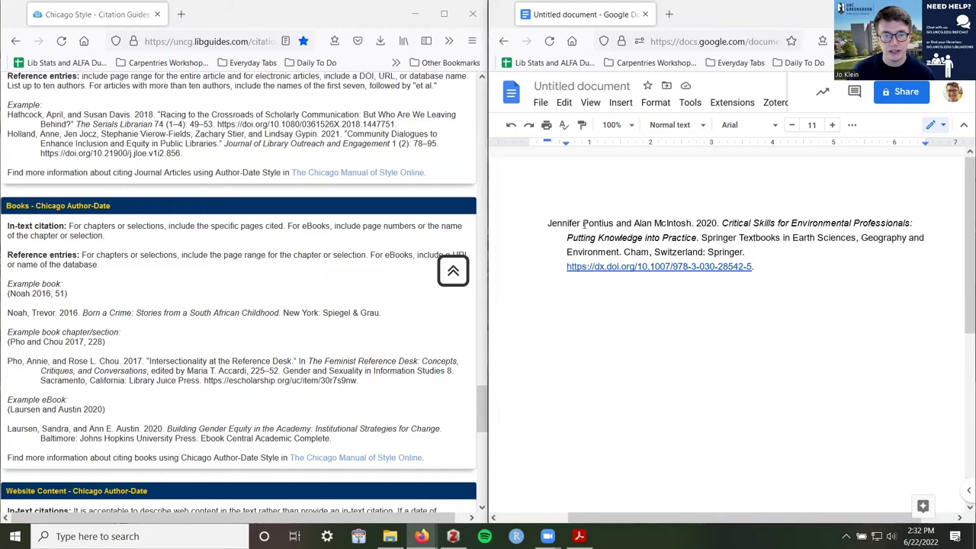
drag(548, 225, 622, 226)
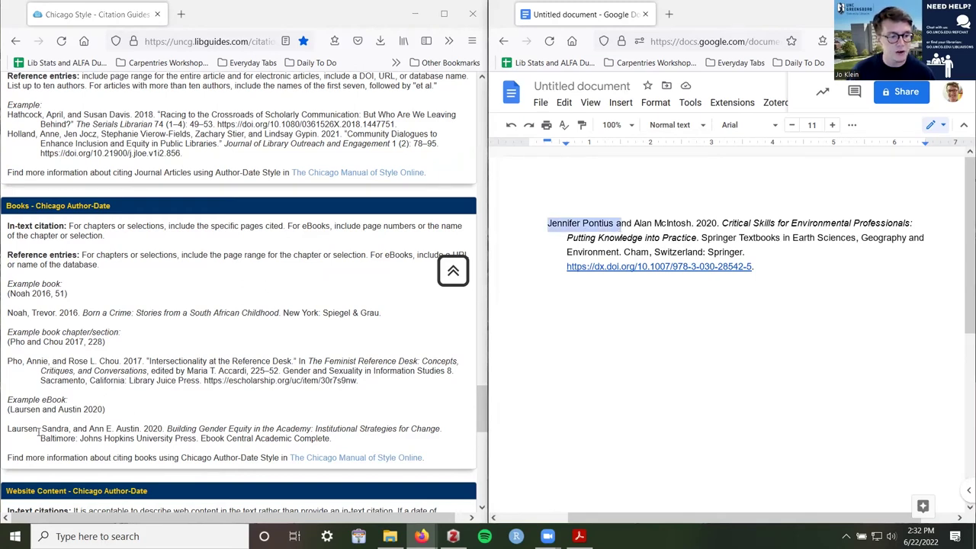
drag(38, 431, 6, 432)
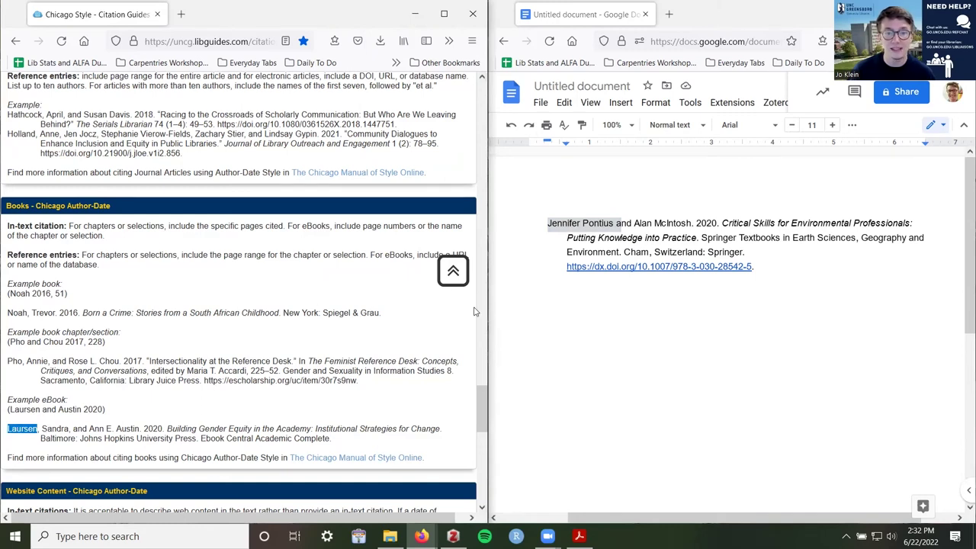
click(600, 224)
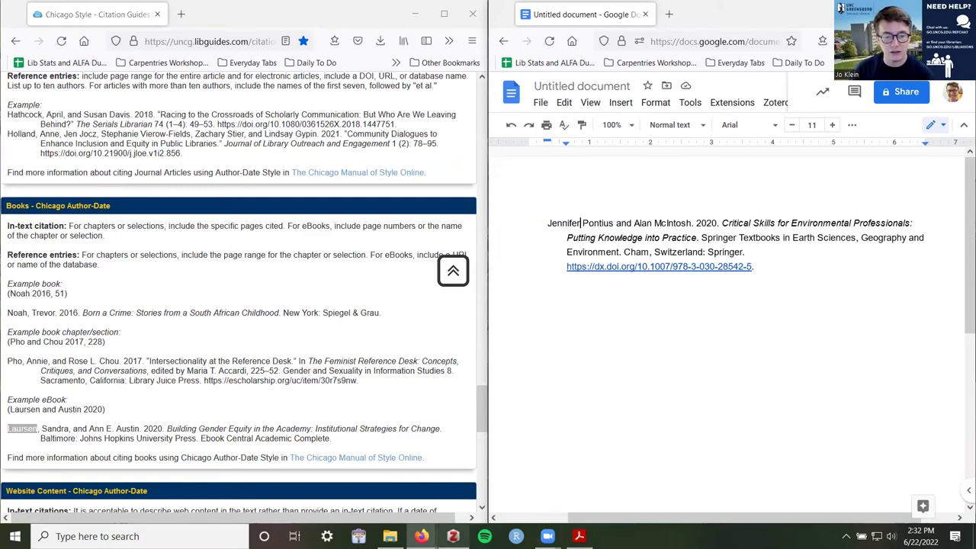
Switch to Zotero and change both authors of the selected book from single-field names to separate last-name and first-name fields
click(452, 536)
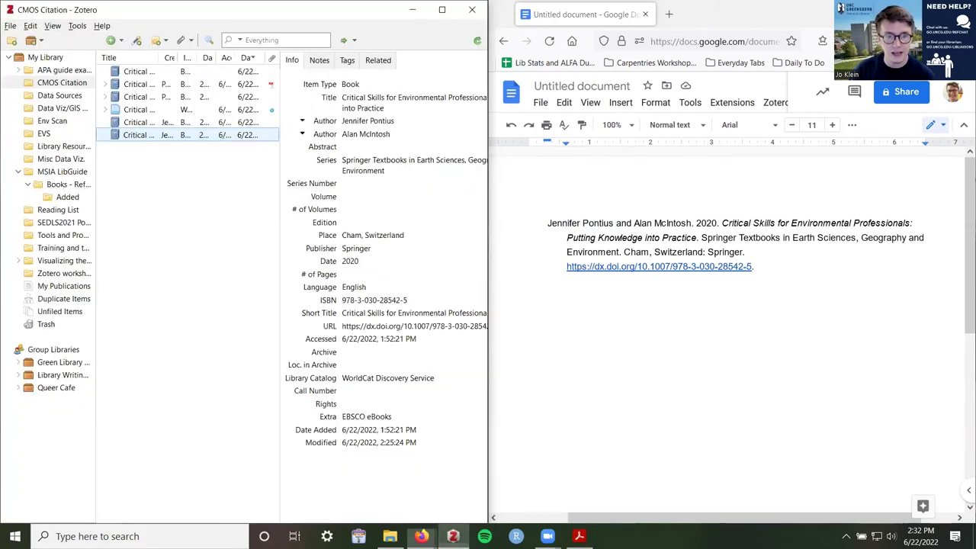
click(374, 121)
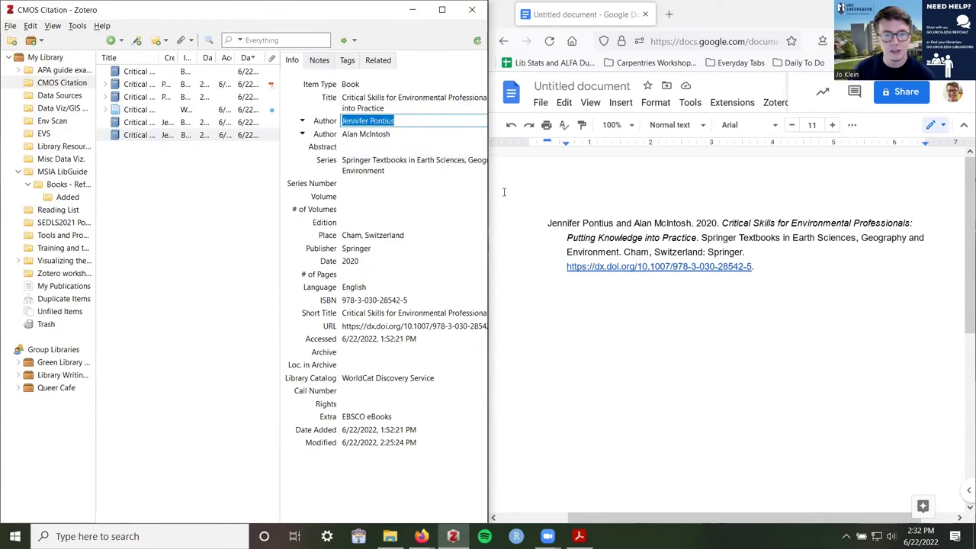
drag(487, 189, 582, 188)
click(542, 120)
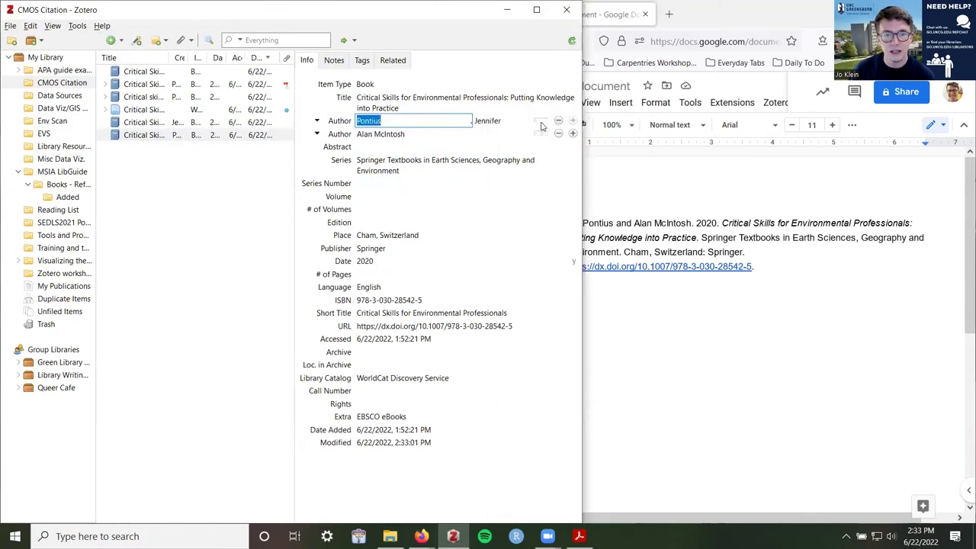
key(Tab)
key(Tab)
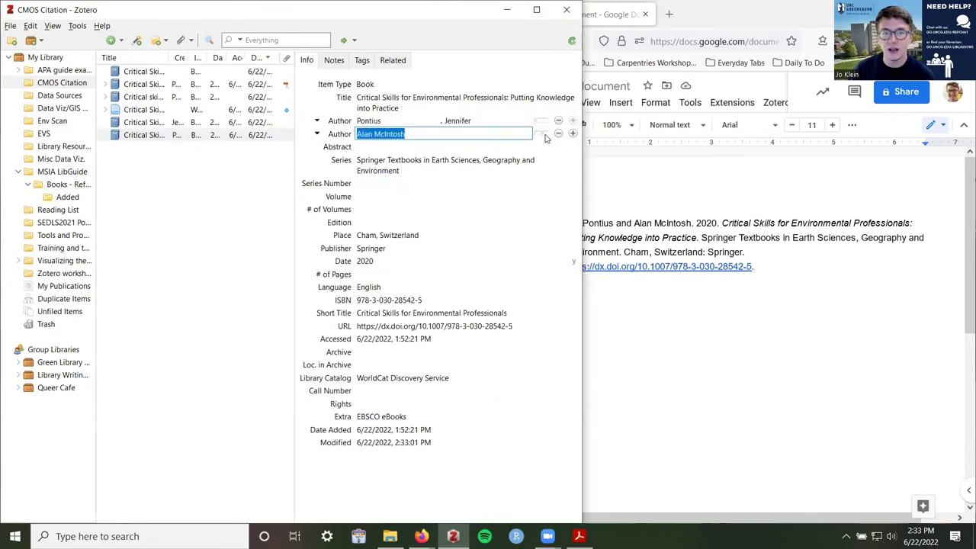
click(543, 134)
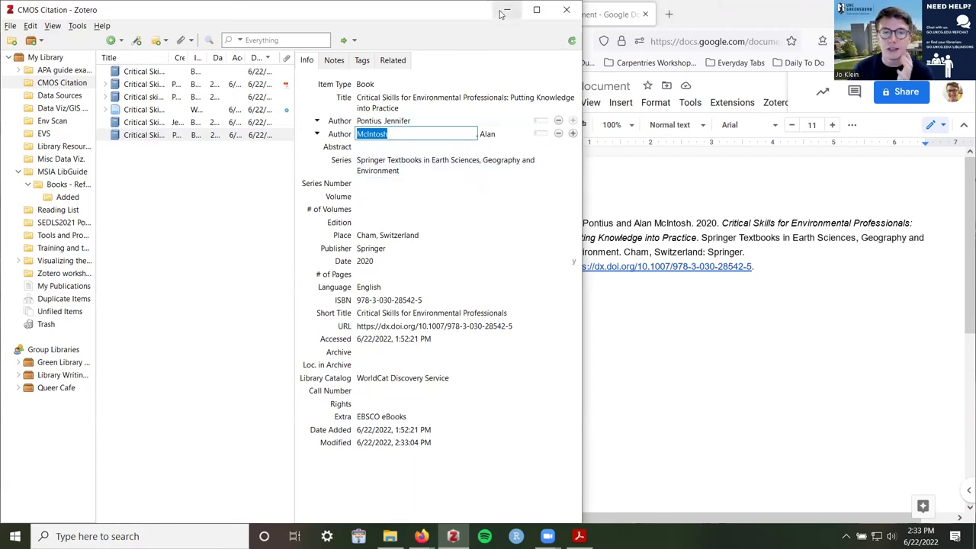
Toggle both authors back to single-field names, return the first author to separate name fields, and minimize Zotero
click(541, 121)
click(541, 133)
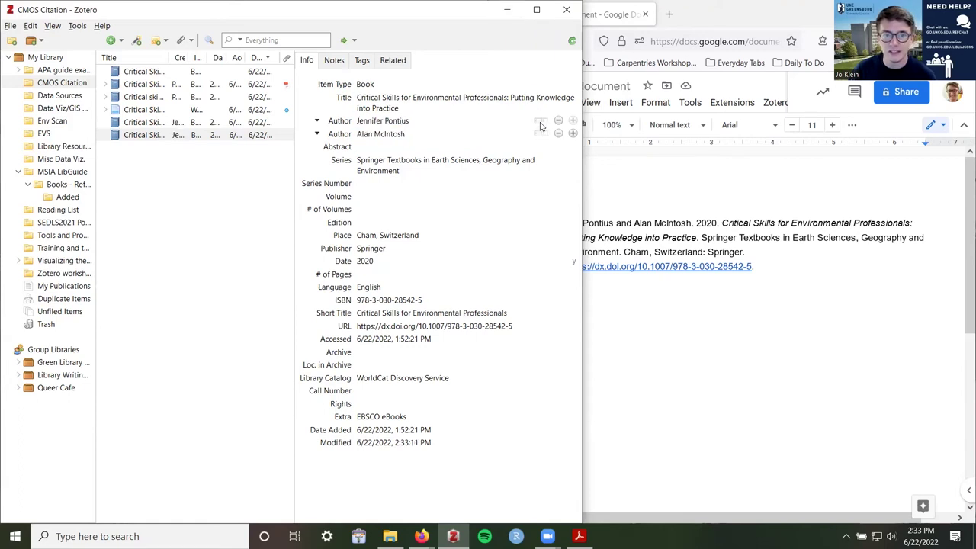
click(540, 121)
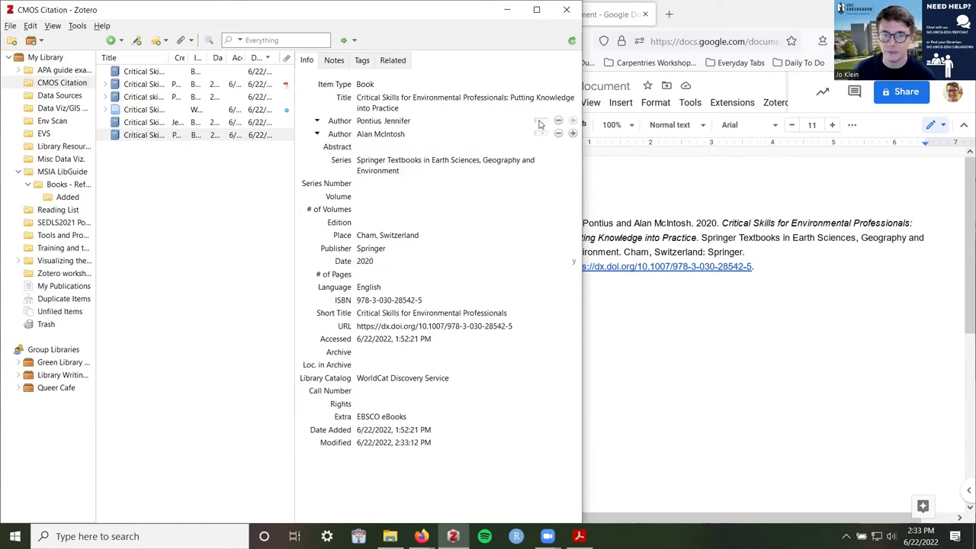
click(507, 9)
Reorder the first author's name in the pasted entry to last name, comma, first name, with a comma before "and"
drag(581, 223, 545, 219)
key(Delete)
key(Delete)
key(Delete)
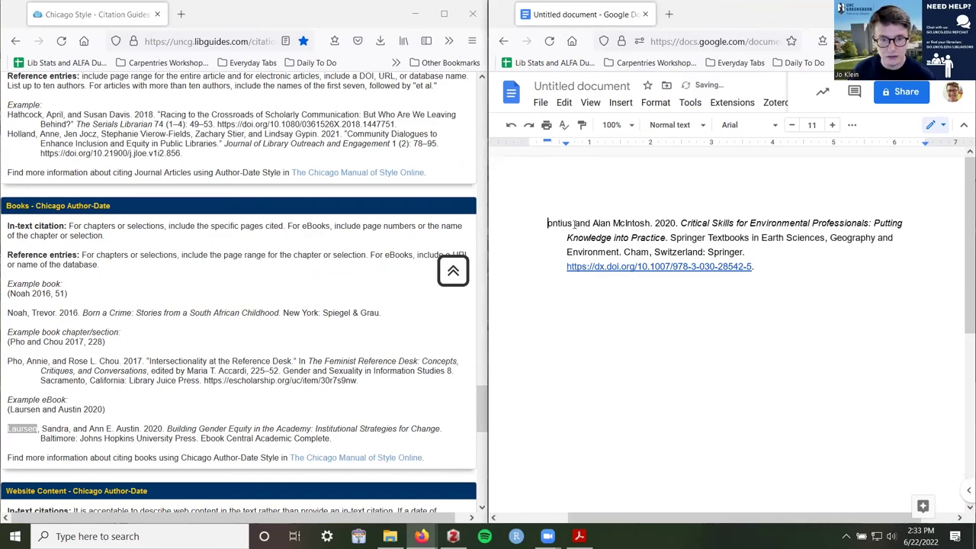
text(PO)
key(BackSpace)
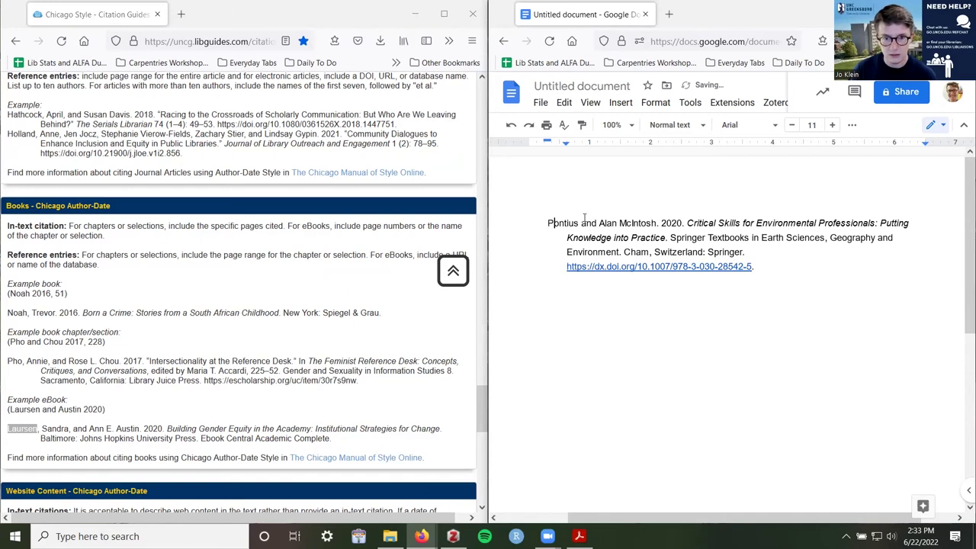
text(, Jennifer)
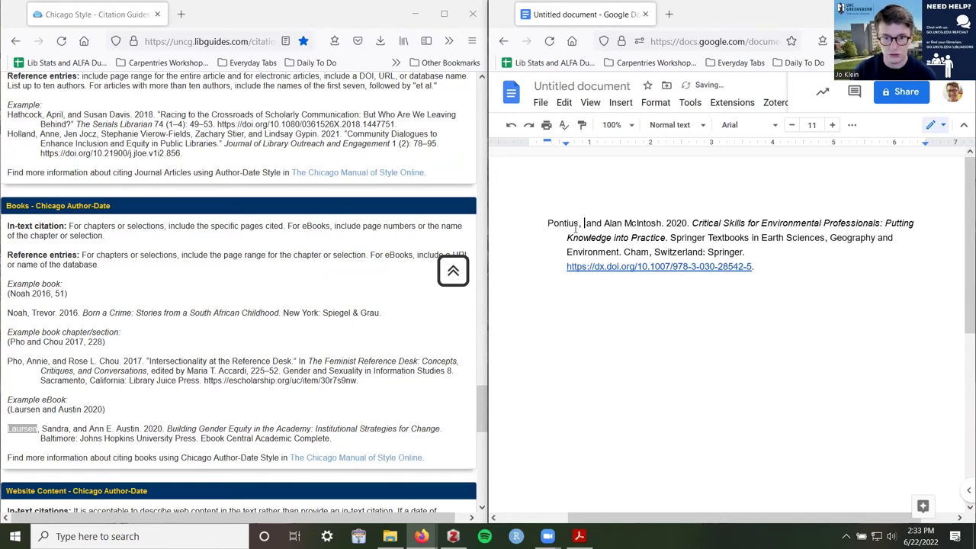
text(,)
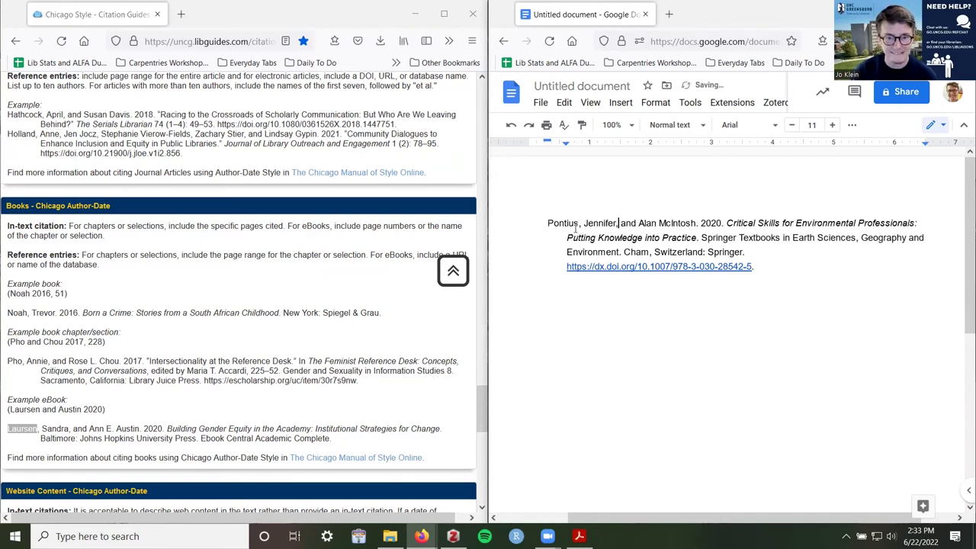
Compare the comma before "and", the second author's name order and the year in the entry with the guide's author-date eBook example
click(71, 431)
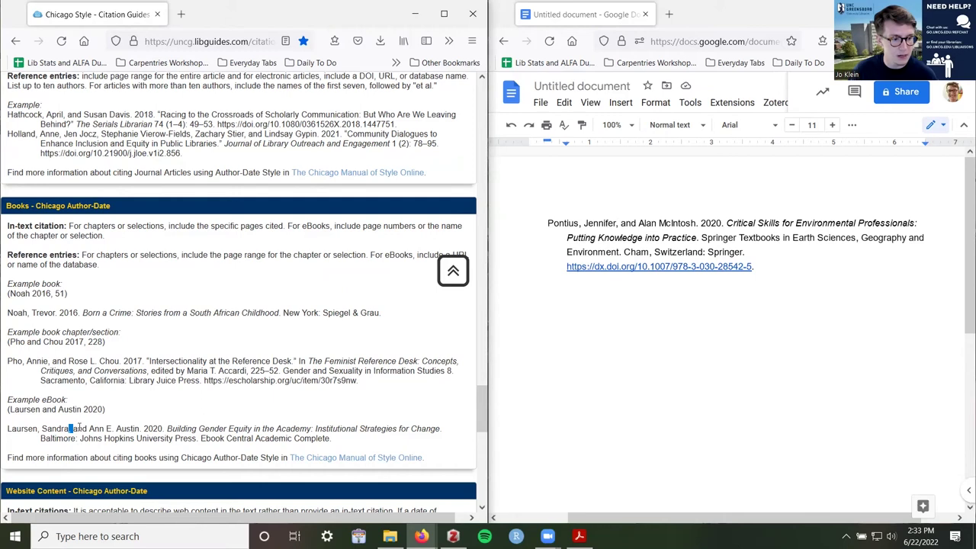
double_click(82, 429)
drag(638, 222, 699, 223)
drag(140, 429, 165, 429)
drag(720, 223, 700, 223)
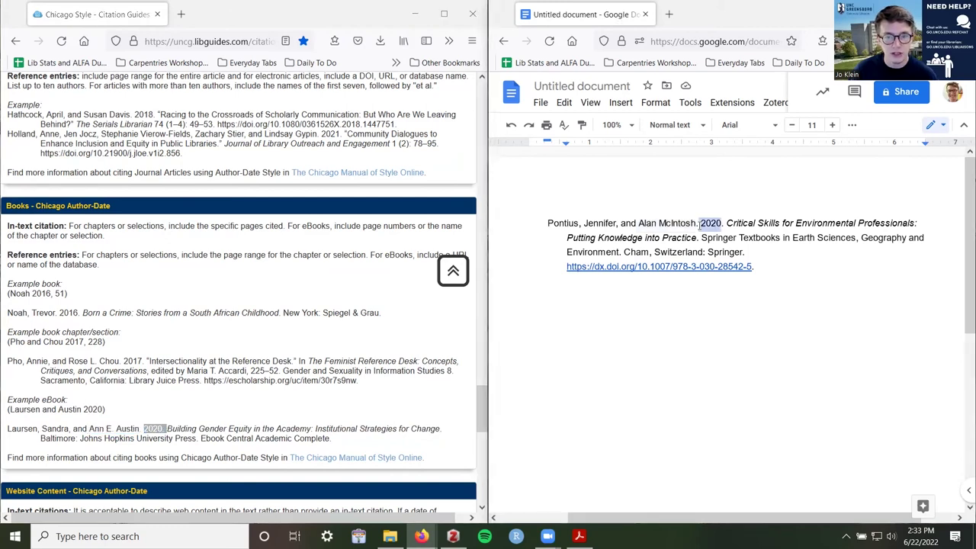
click(151, 431)
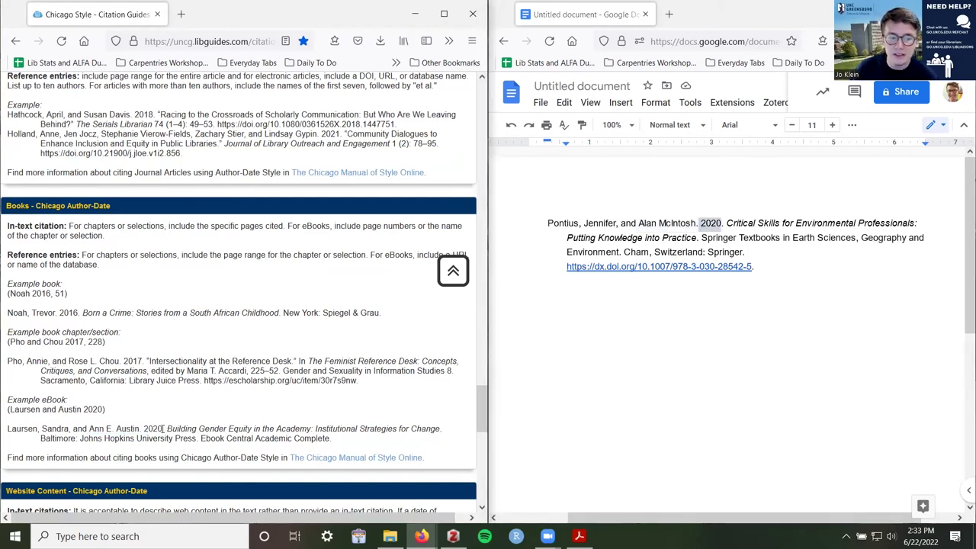
Compare the entry's italic title and the colon before its subtitle with the title in the guide's eBook example
drag(168, 429, 441, 429)
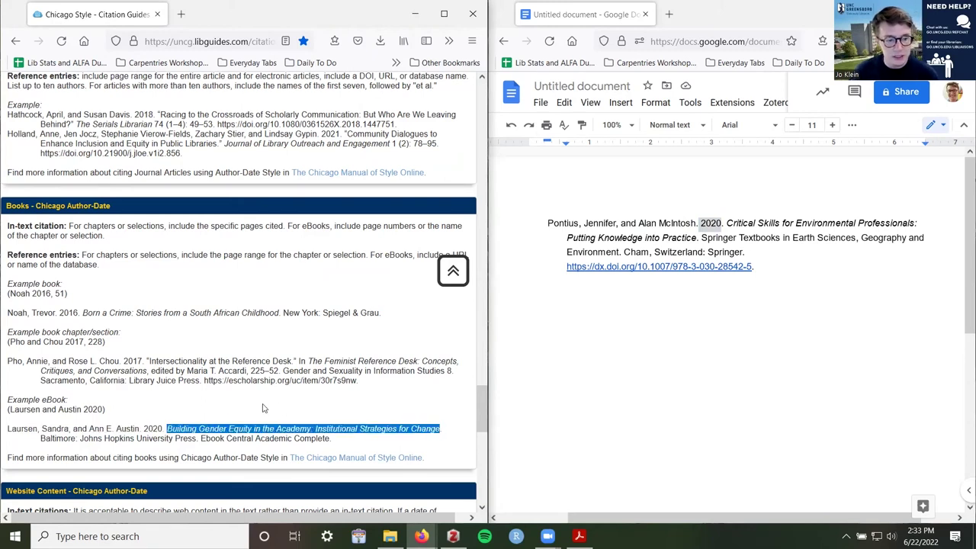
click(203, 435)
drag(199, 430, 270, 439)
click(278, 430)
click(312, 429)
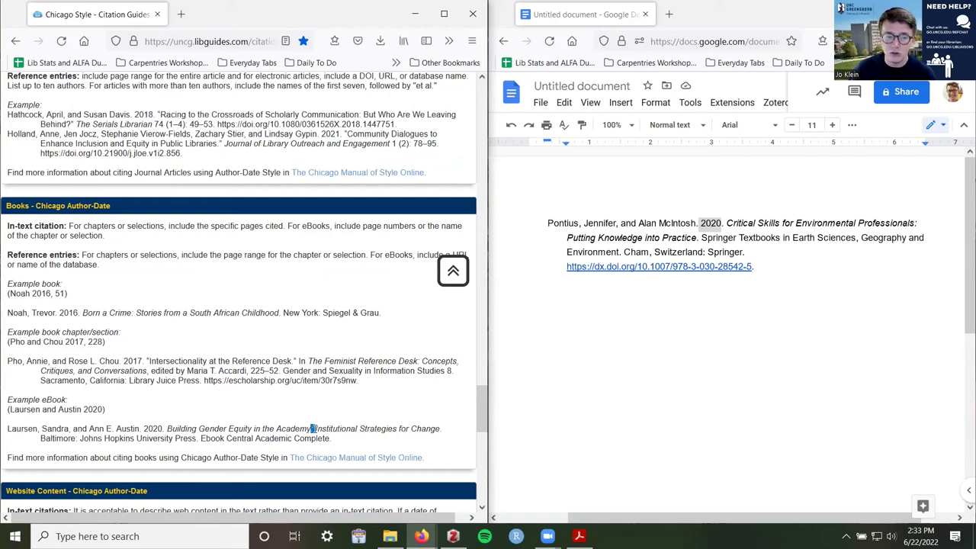
click(857, 239)
drag(728, 224, 917, 223)
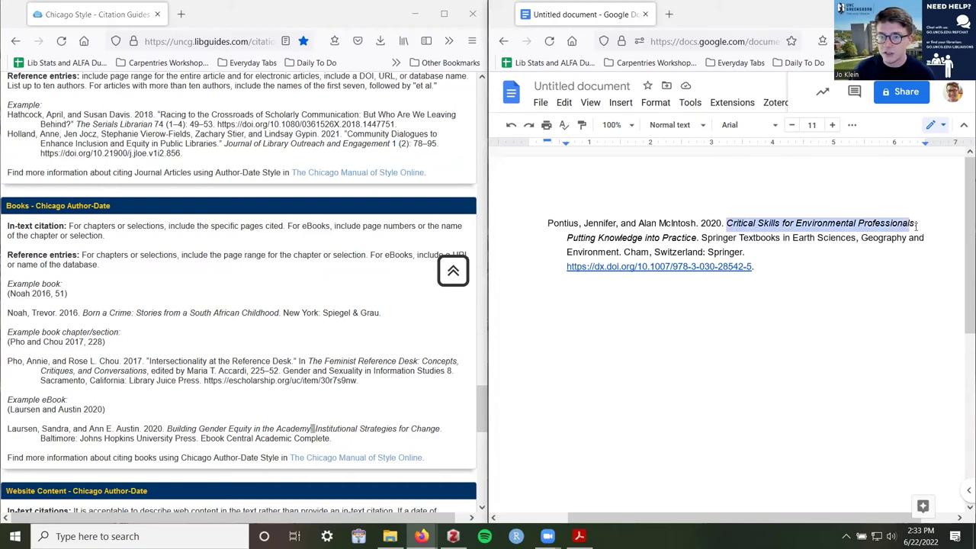
click(916, 224)
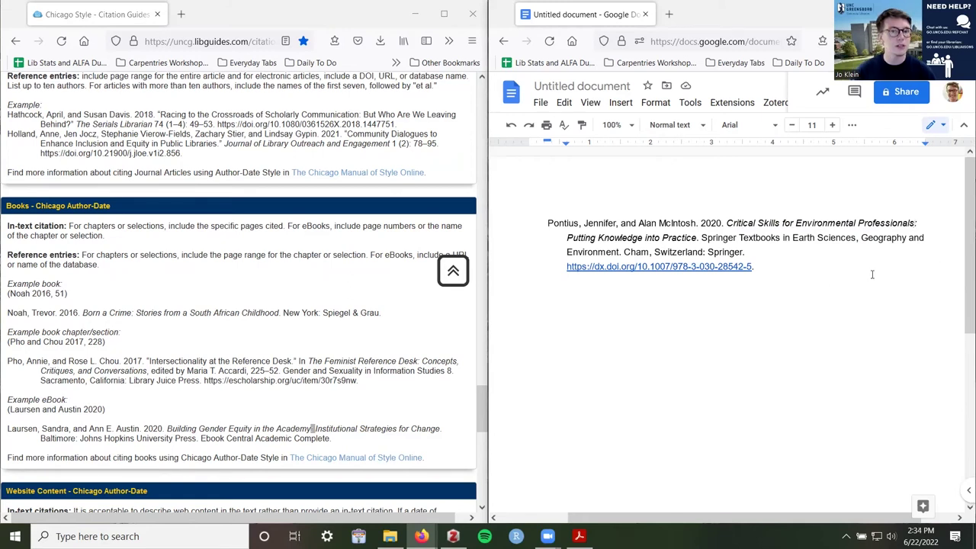
Search the web in a new tab for "title case capitalization rules", skim the results and close the tab
click(668, 14)
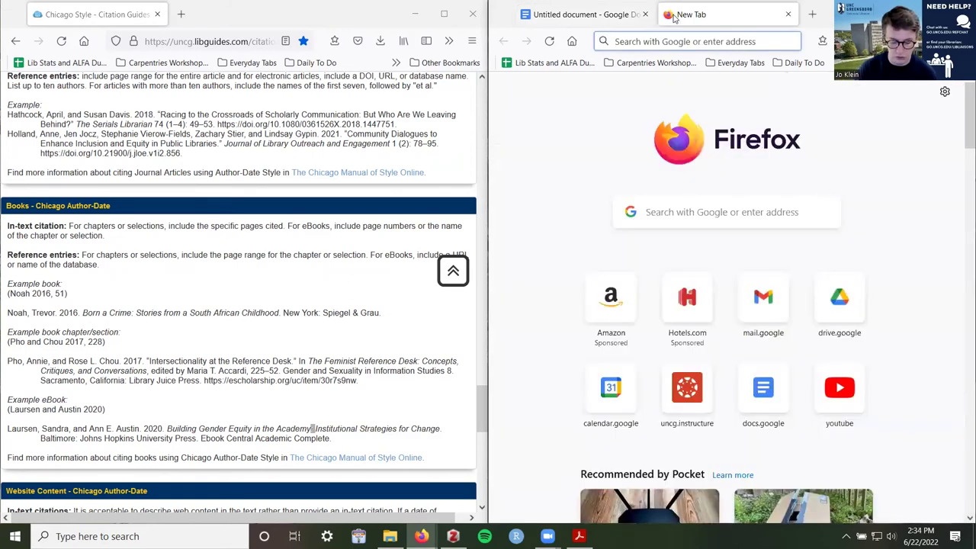
text(titel case)
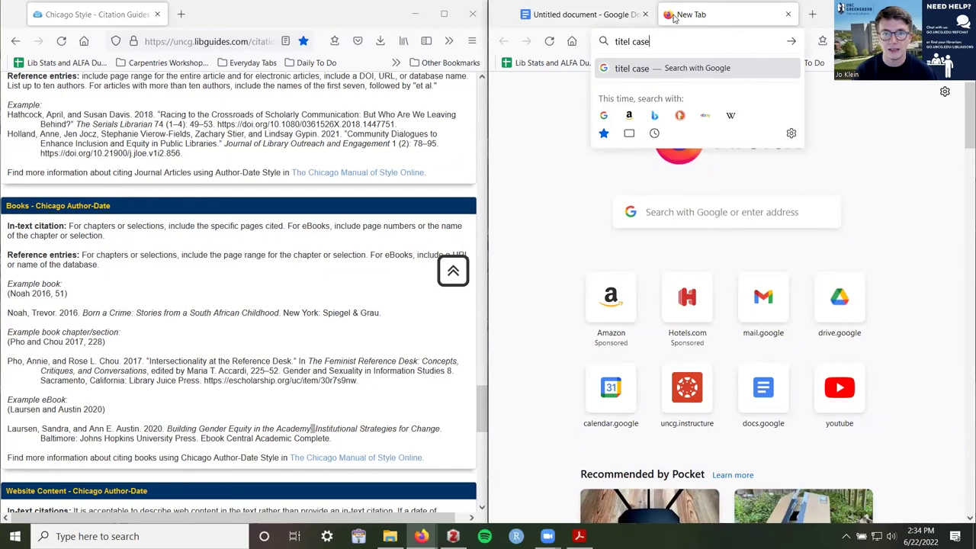
key(BackSpace)
key(BackSpace)
key(BackSpace)
key(BackSpace)
key(BackSpace)
key(BackSpace)
key(BackSpace)
text(le case capitalia)
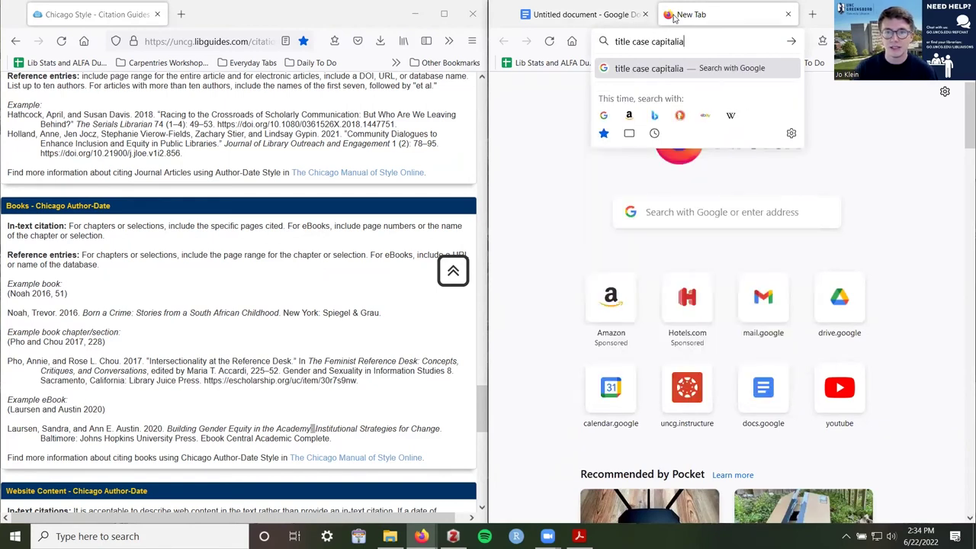
key(BackSpace)
text(zation)
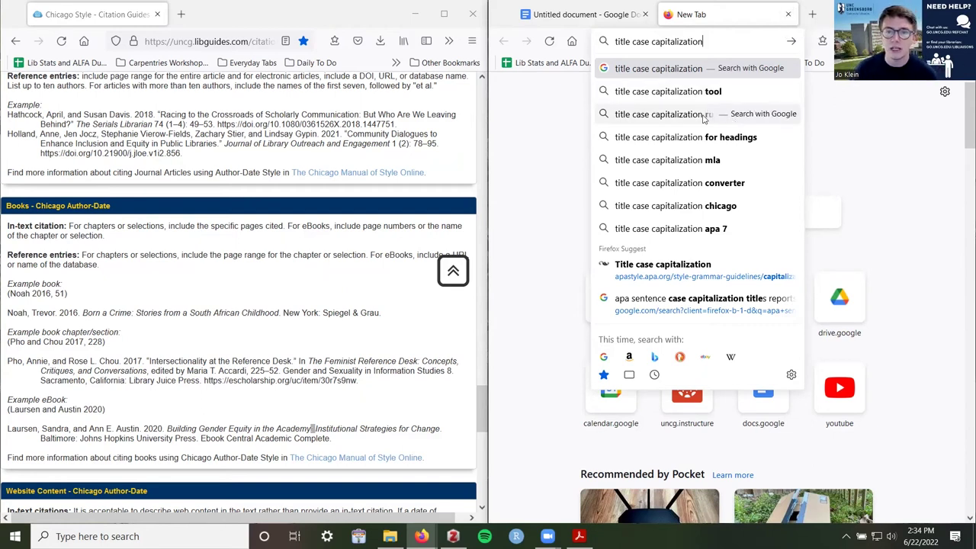
click(732, 115)
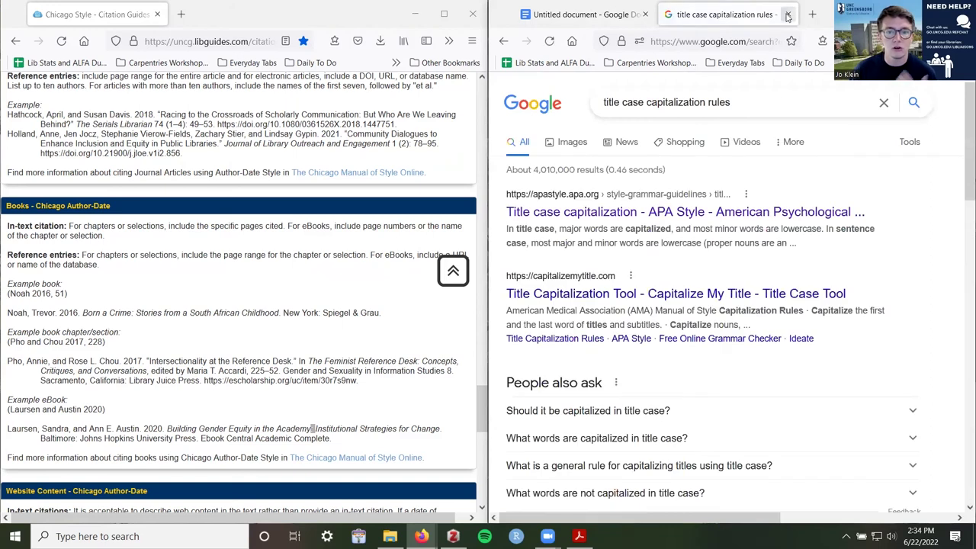
scroll(743, 400, down, 2)
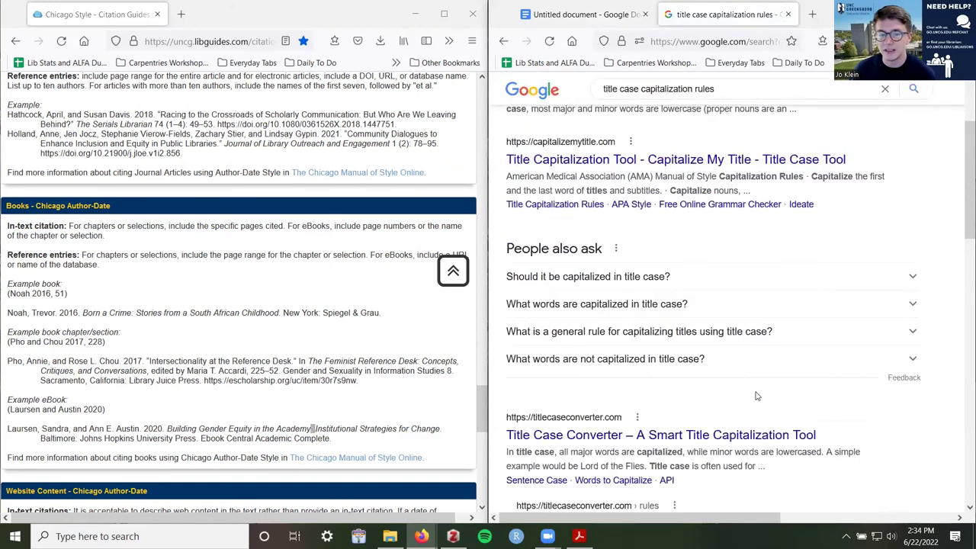
scroll(788, 321, up, 2)
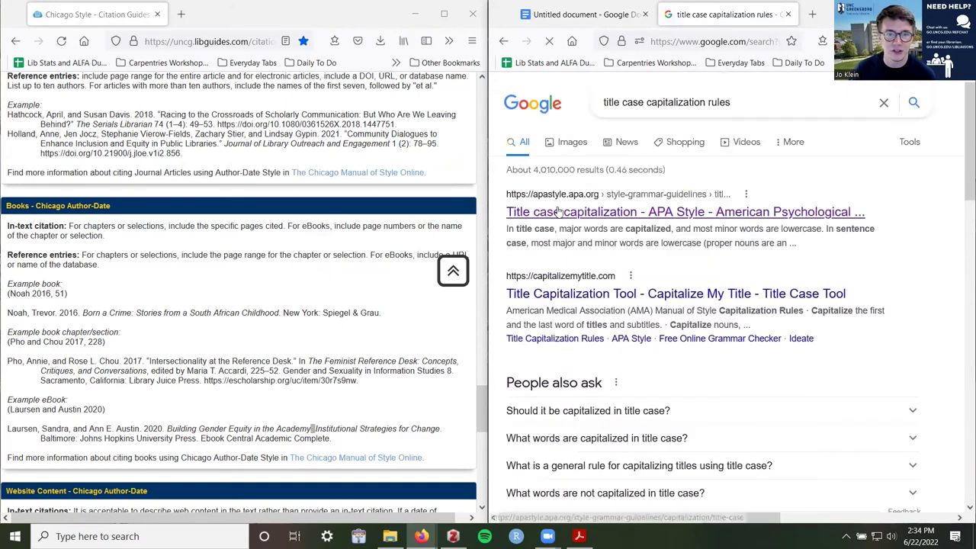
click(787, 16)
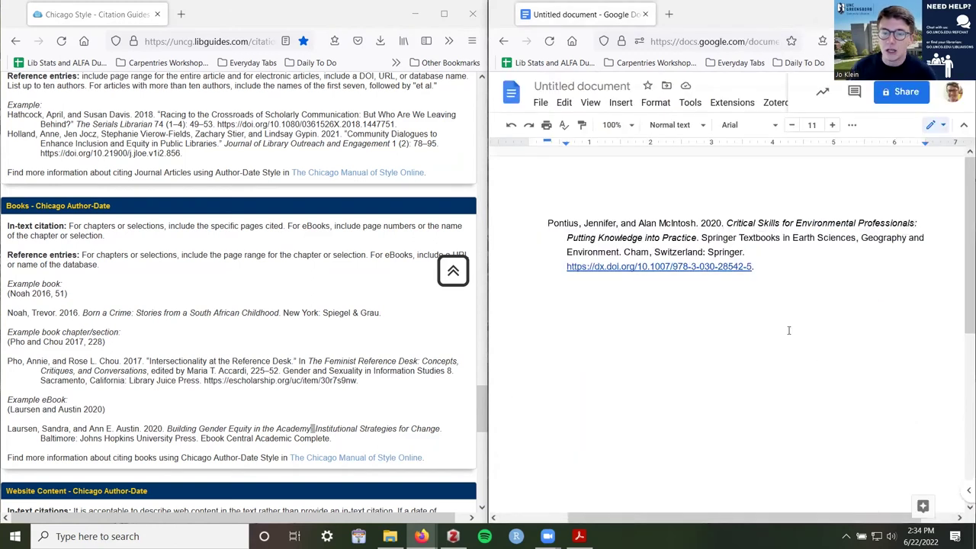
Check the capitalization of "for" in the entry's title and of "into" in its subtitle
click(787, 223)
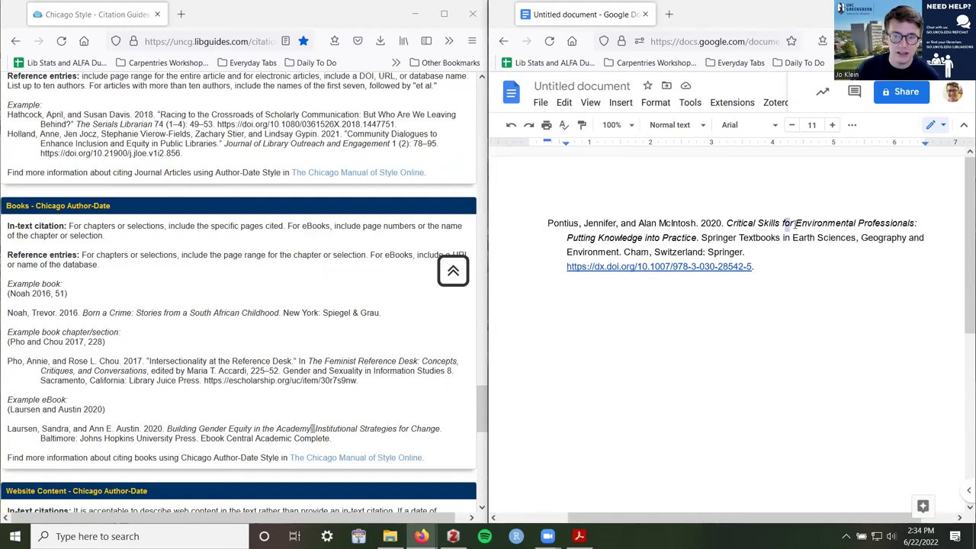
click(795, 255)
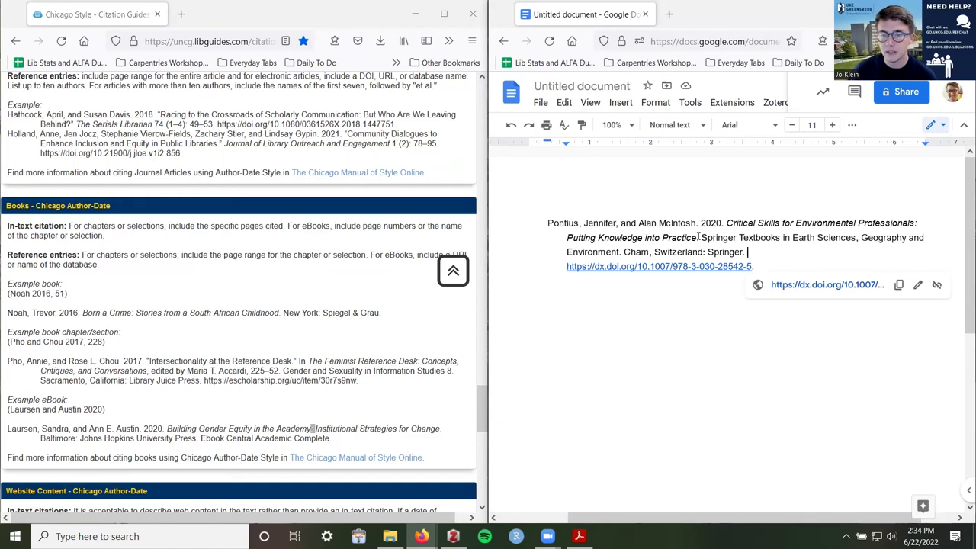
drag(698, 238, 675, 238)
click(915, 222)
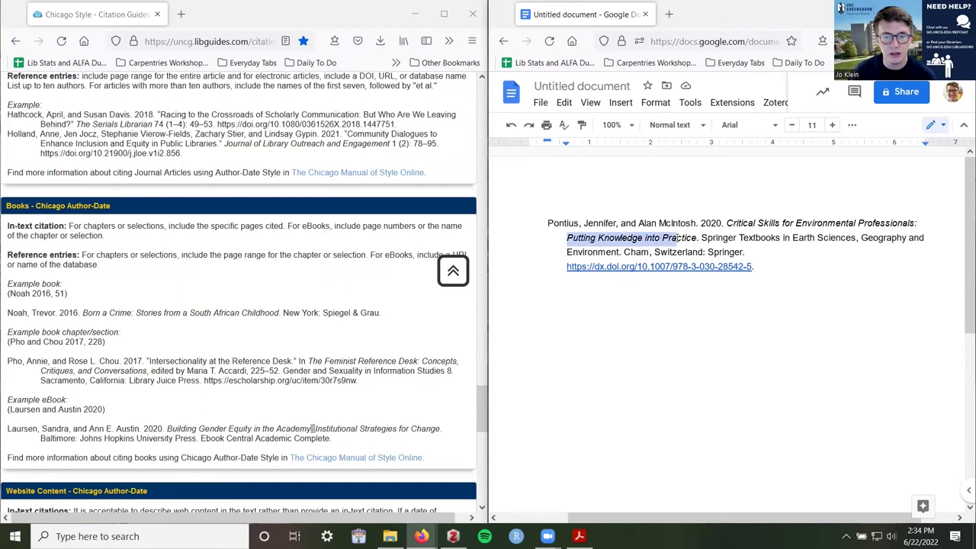
click(645, 237)
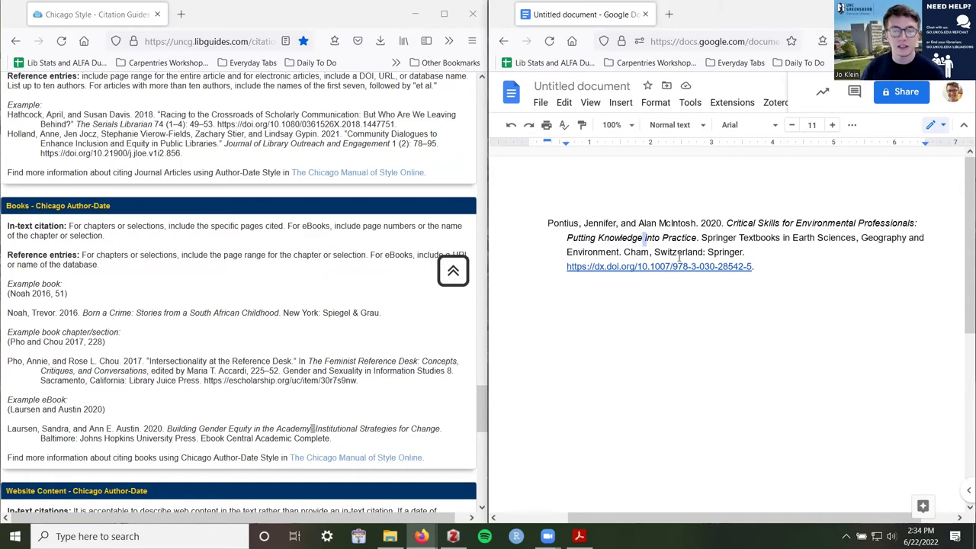
Mark the entry's italic title and subtitle back from the period after "Practice" to examine their formatting
click(757, 253)
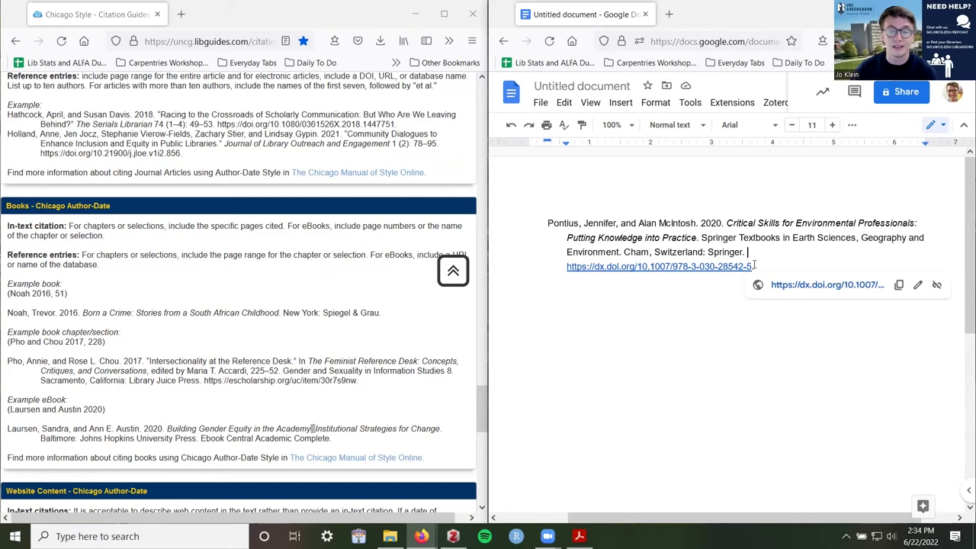
key(Up)
key(Left)
key(Left)
key(ctrl+shift+Left)
key(ctrl+shift+Left)
key(ctrl+shift+Left)
key(ctrl+shift+Left)
key(ctrl+shift+Left)
key(ctrl+shift+Left)
key(ctrl+shift+Left)
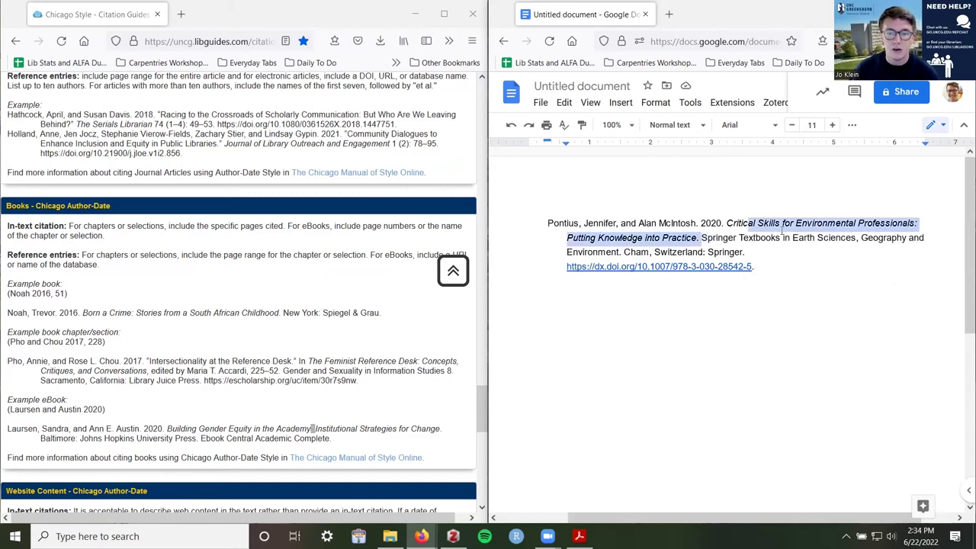
Compare the series "Springer Textbooks in Earth Sciences, Geography and Environment" in the entry with the series in the guide's book chapter example
drag(701, 237, 621, 253)
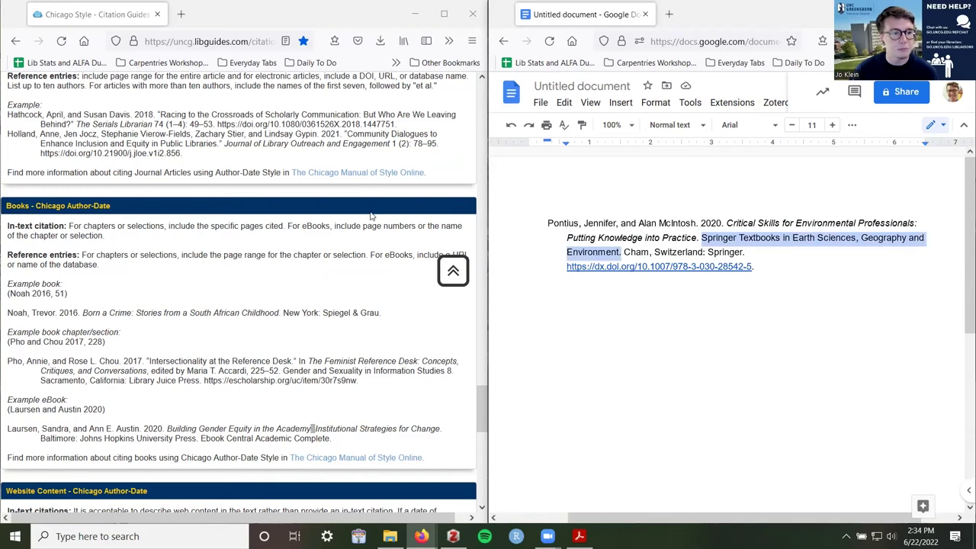
drag(78, 363, 395, 372)
click(424, 373)
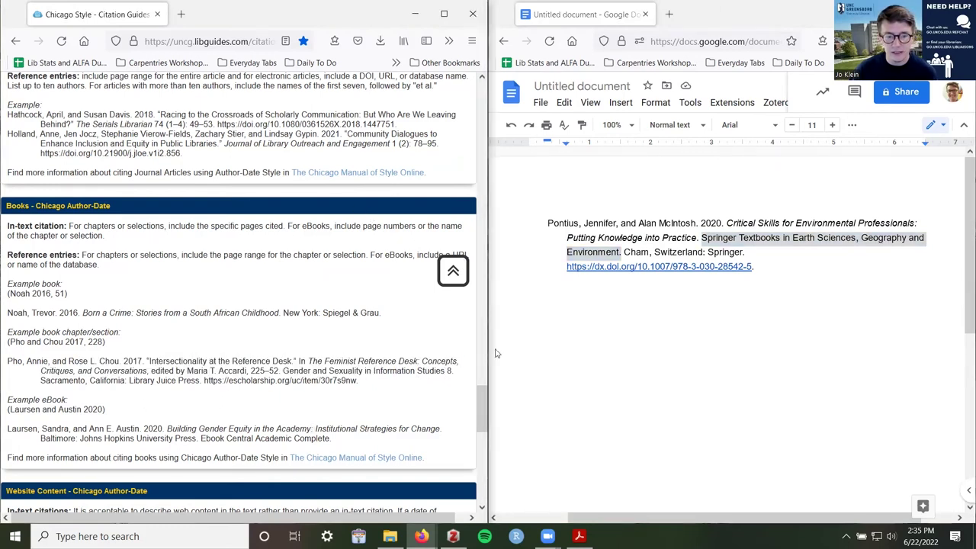
click(723, 239)
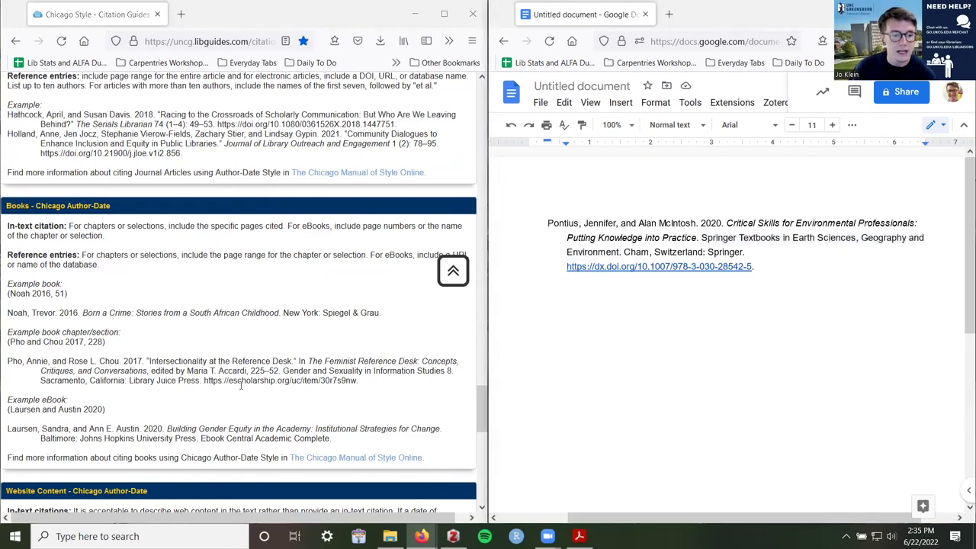
Examine how the guide's book chapter example places the series "Gender and Sexuality in Information Studies 8" and the period before it
drag(284, 371, 444, 371)
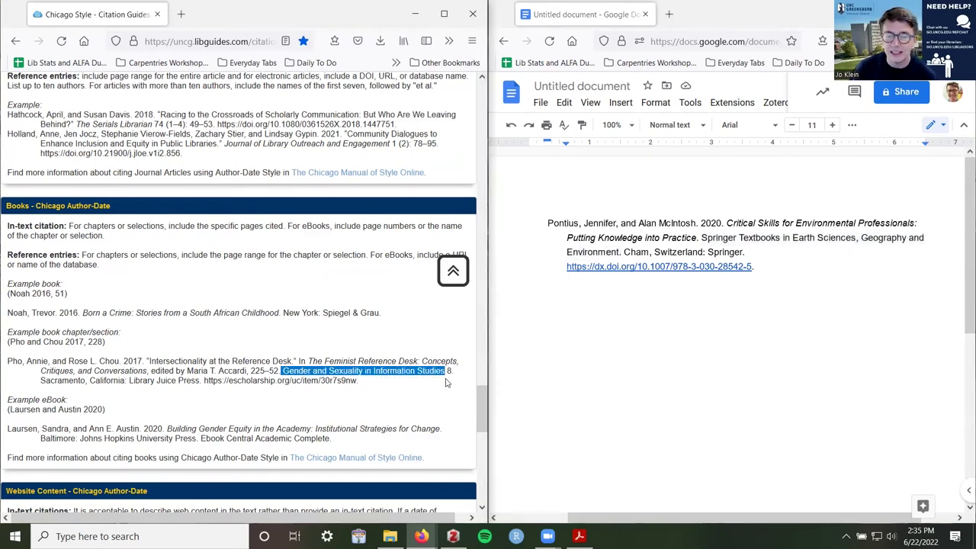
mouse_move(277, 366)
mouse_down()
mouse_move(404, 361)
mouse_move(279, 364)
mouse_up()
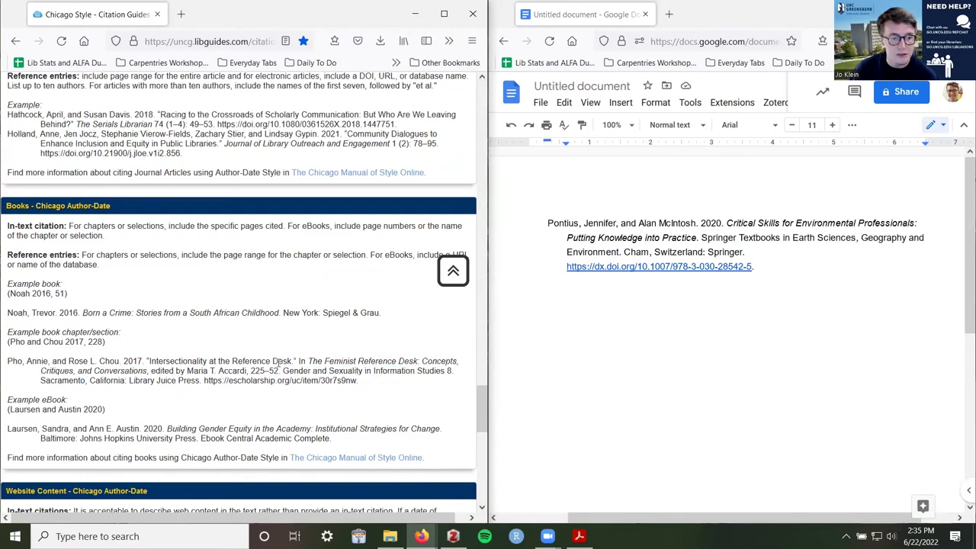
drag(239, 428, 340, 429)
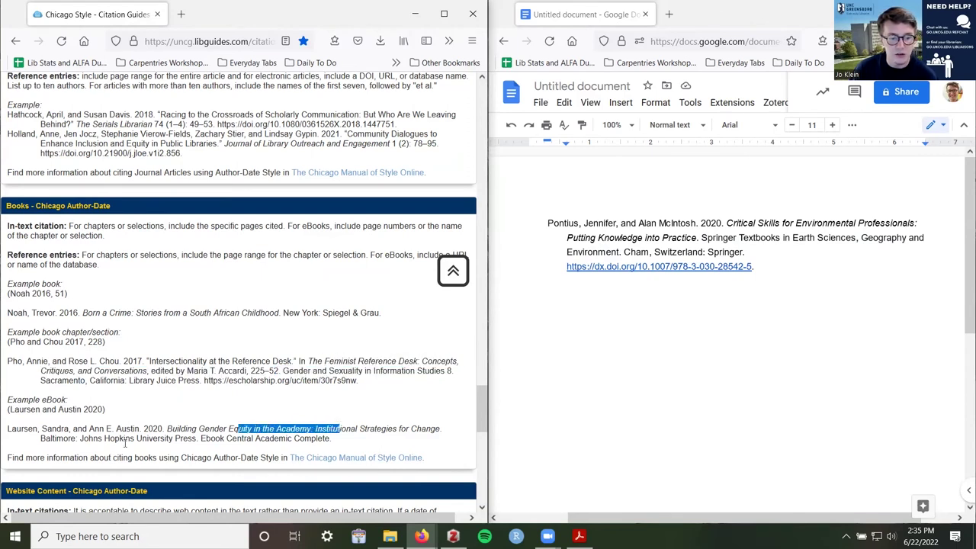
drag(757, 238, 865, 243)
drag(284, 371, 452, 370)
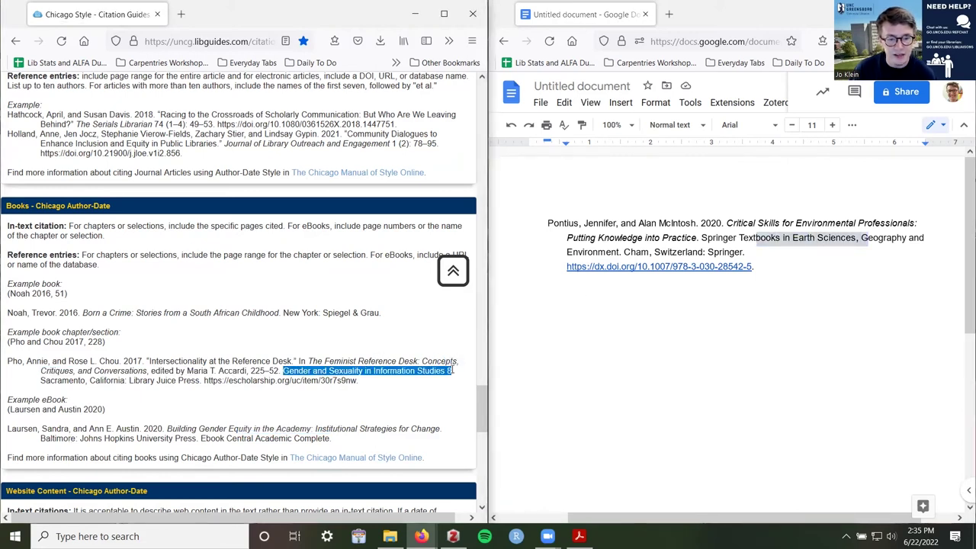
click(282, 371)
double_click(281, 371)
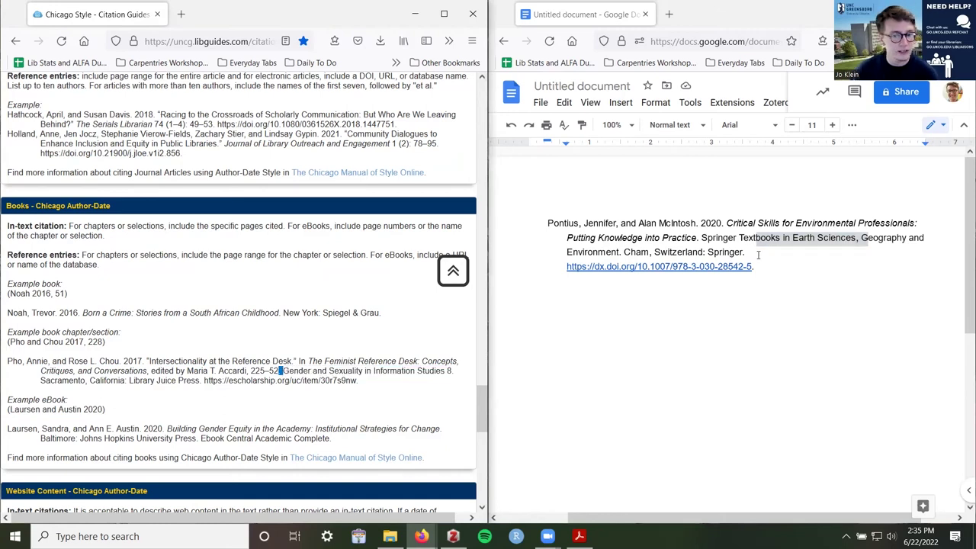
Mark the full series name "Springer Textbooks in Earth Sciences, Geography and Environment" in the entry to check its wording and placement
click(726, 241)
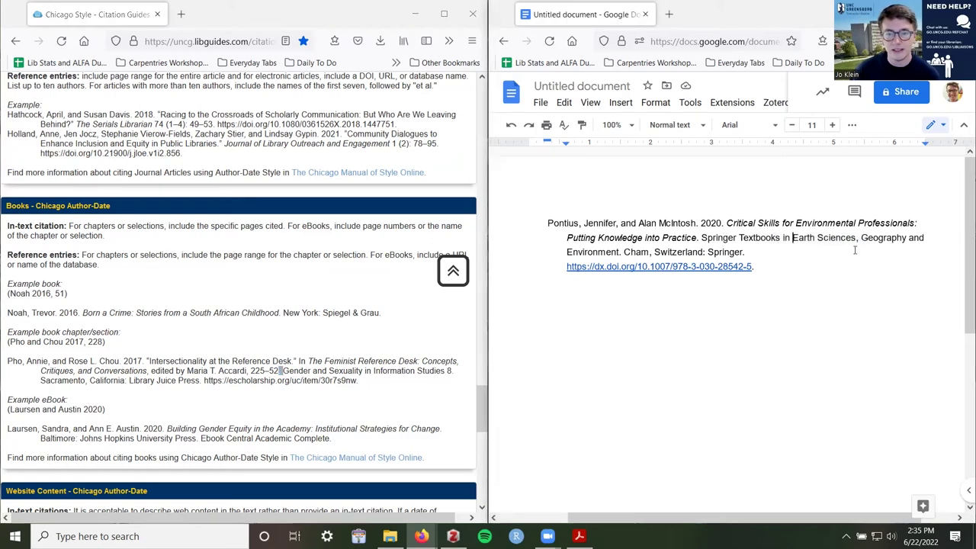
click(624, 252)
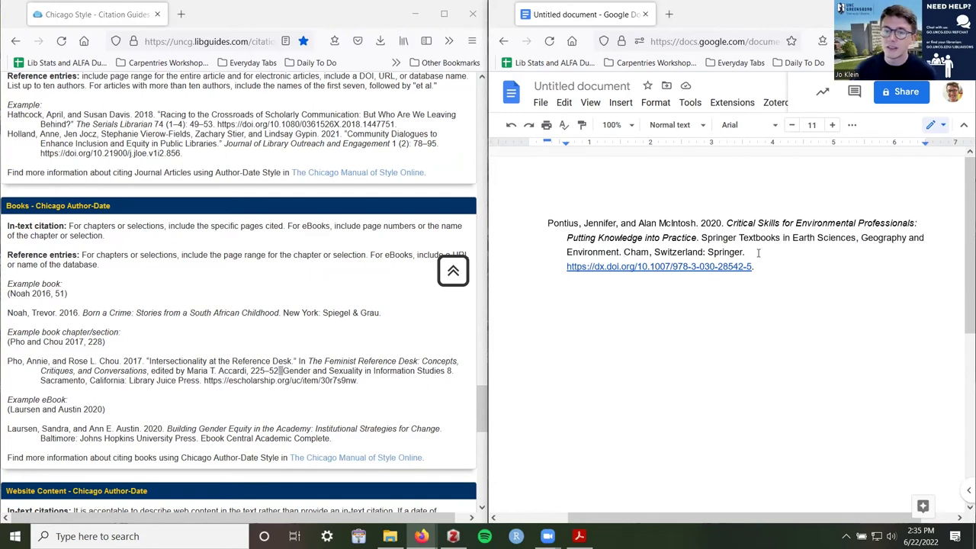
drag(721, 238, 619, 254)
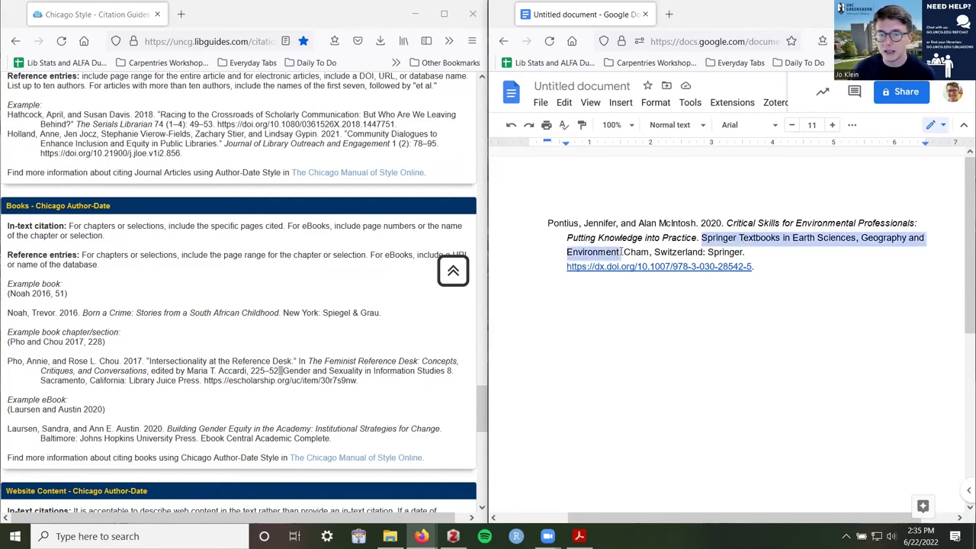
click(773, 254)
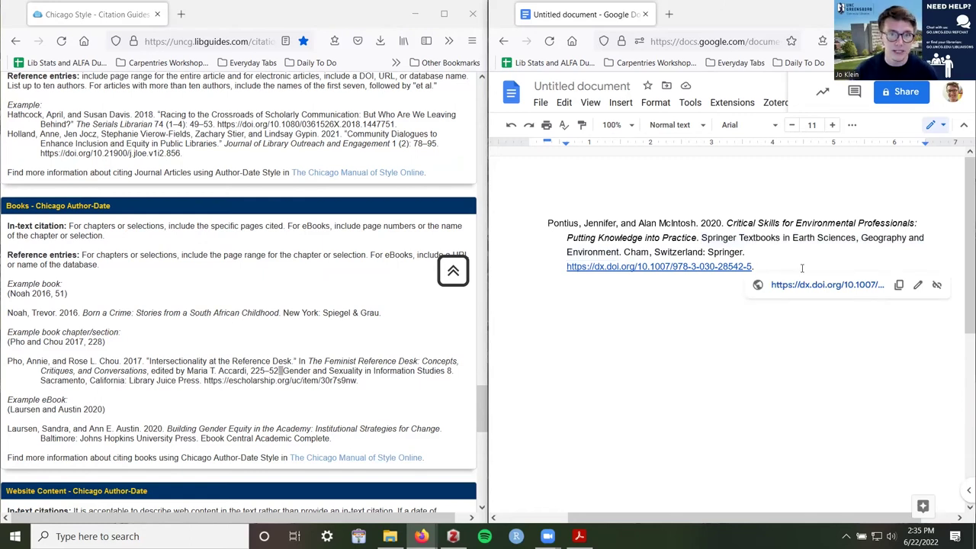
Compare the entry's place of publication "Cham, Switzerland" with "Sacramento, California" and "Baltimore" in the guide's book examples
drag(626, 261, 704, 254)
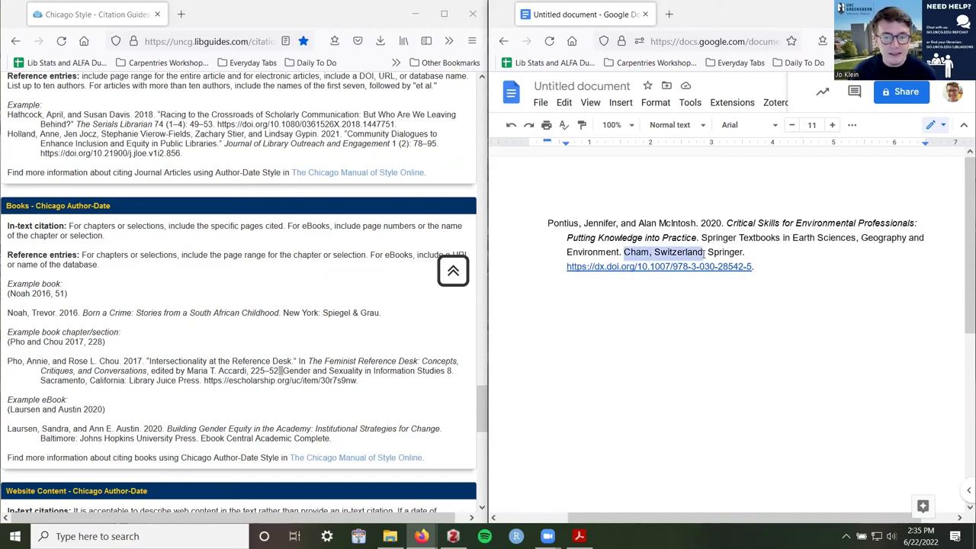
drag(40, 380, 123, 383)
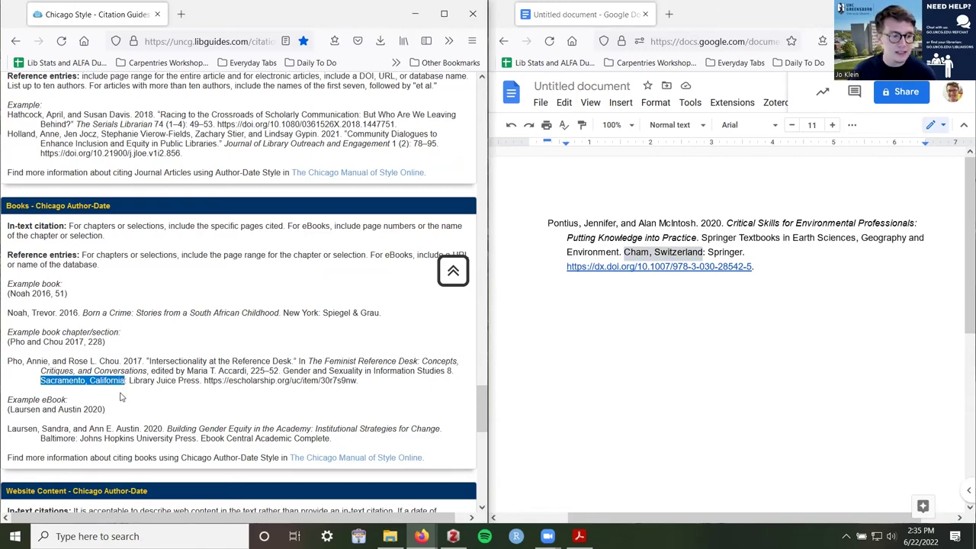
drag(78, 439, 42, 440)
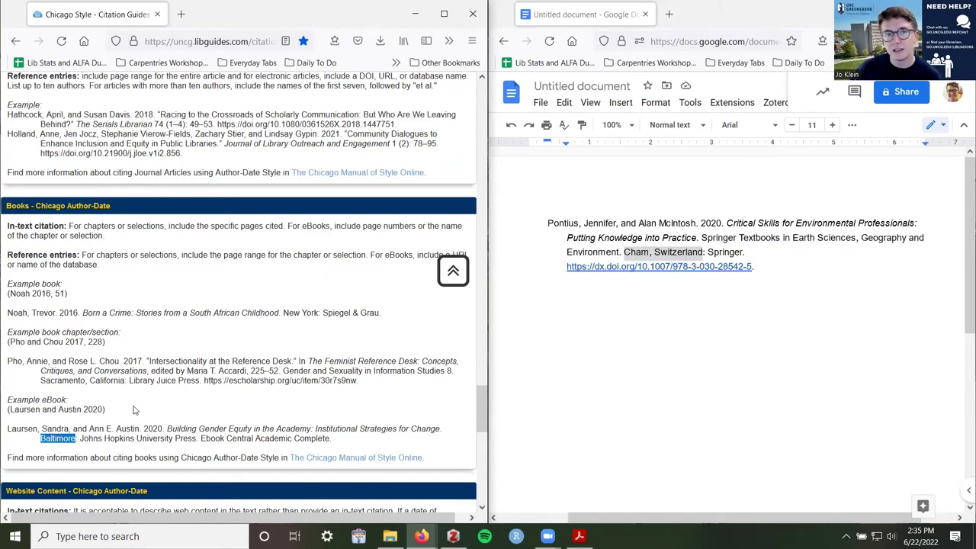
Open The Chicago Manual of Style Online from the guide's journal articles section, dismiss the proxy notice and view the author-date sample citations heading
scroll(412, 282, up, 2)
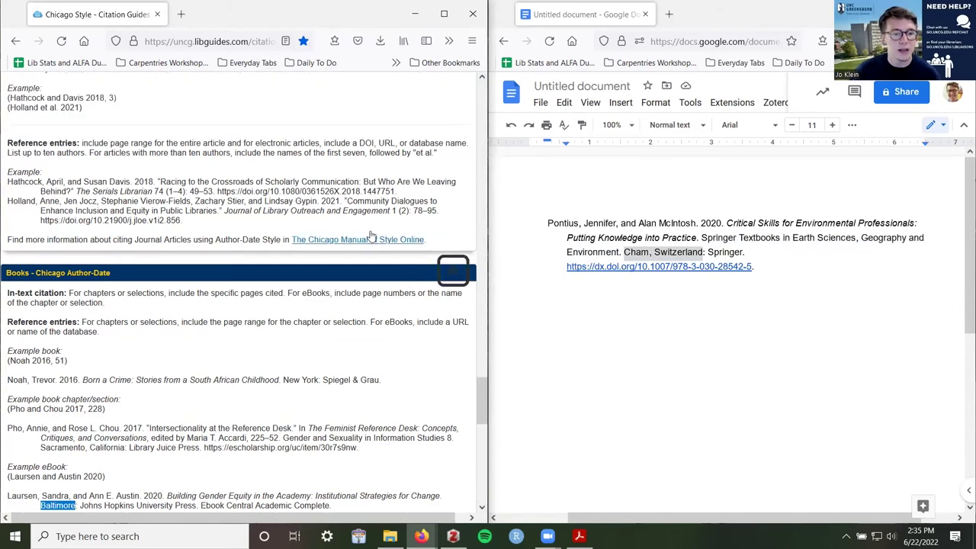
click(370, 240)
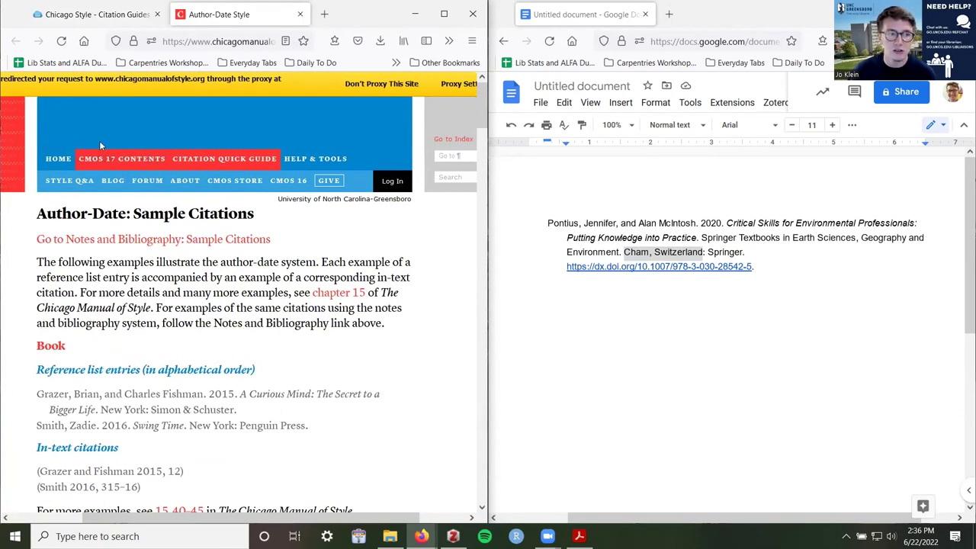
scroll(436, 249, right, 2)
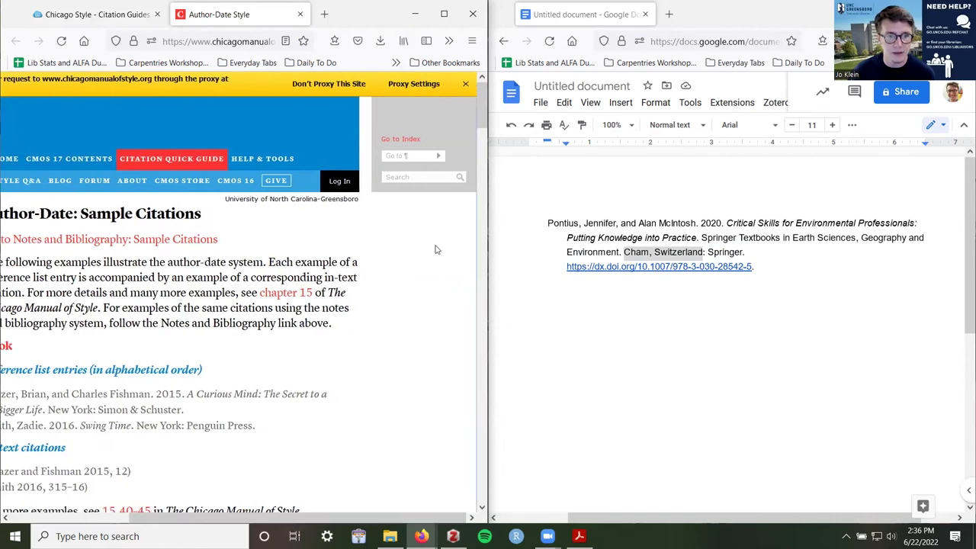
click(465, 84)
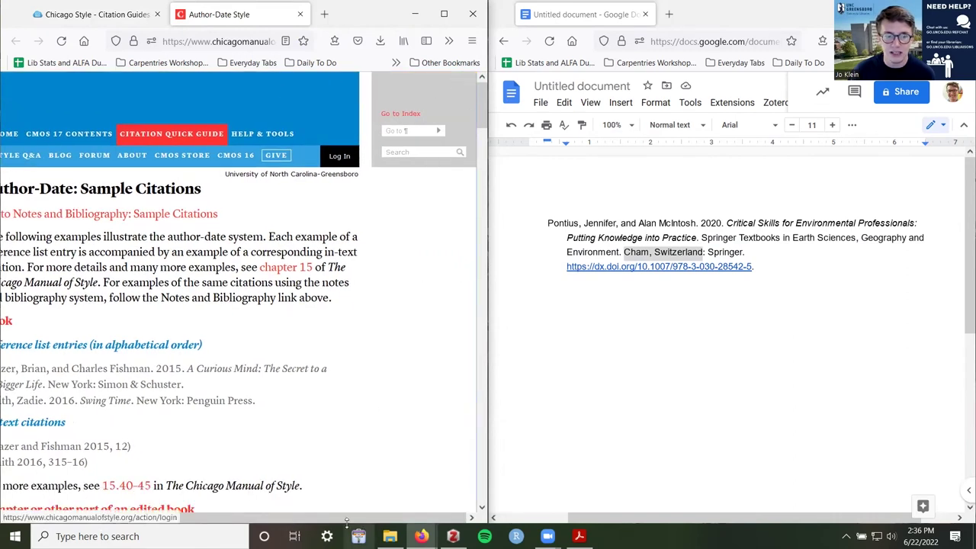
scroll(296, 509, left, 2)
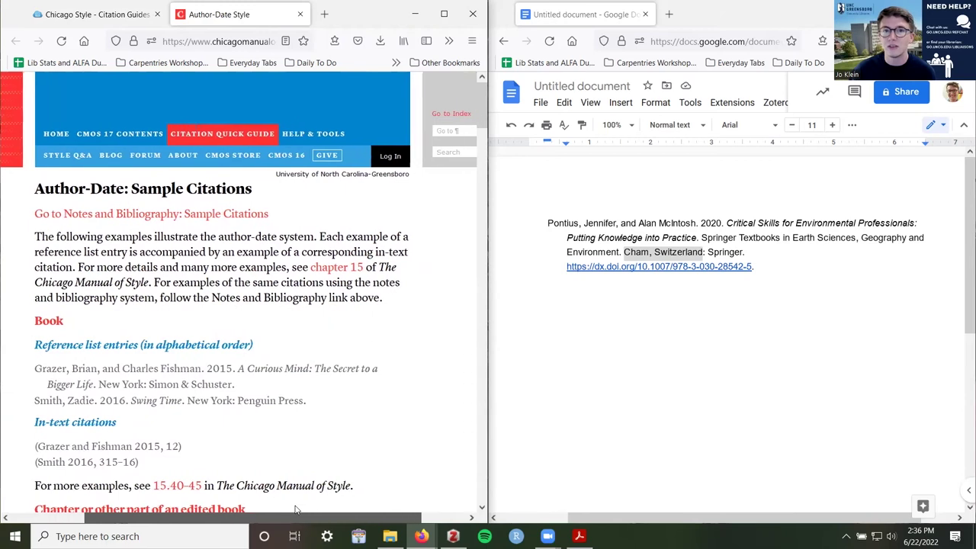
scroll(296, 509, right, 1)
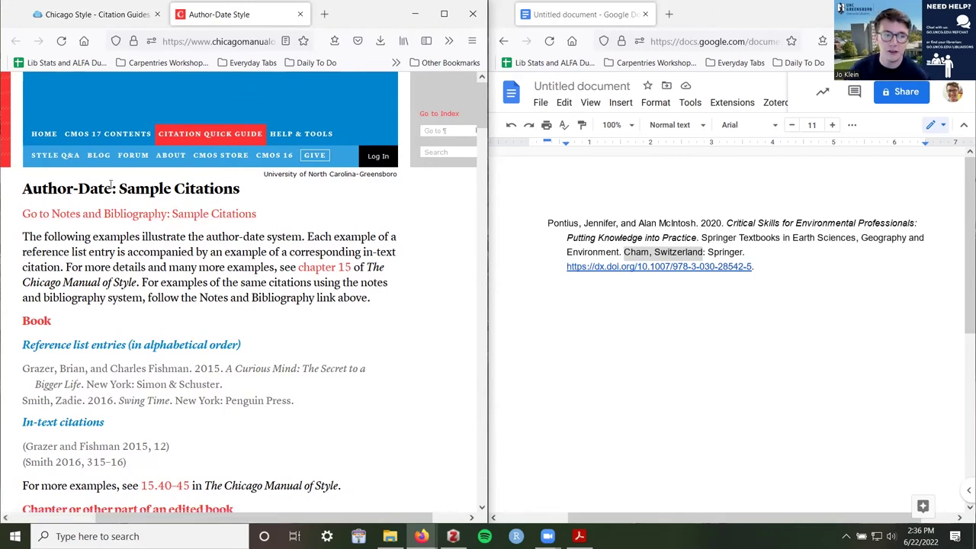
drag(111, 185, 17, 187)
click(142, 188)
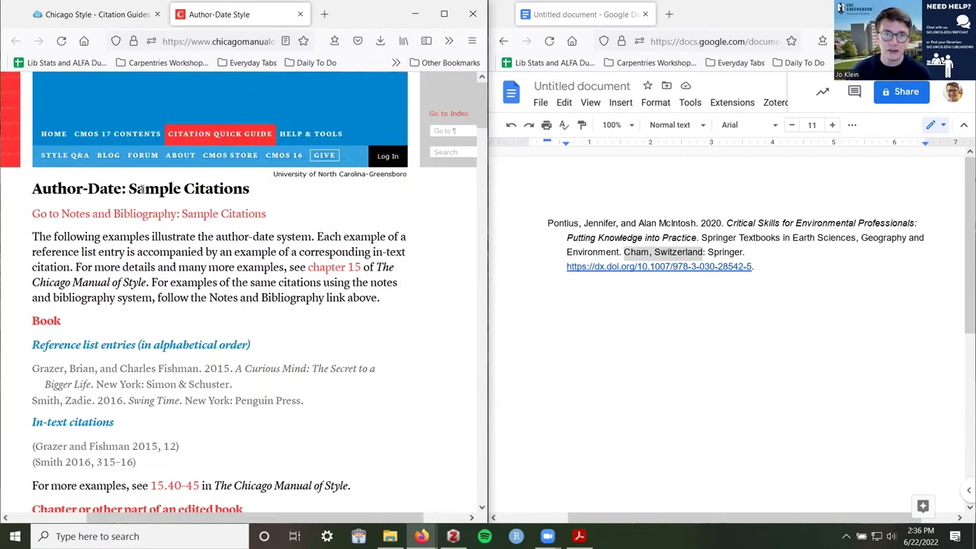
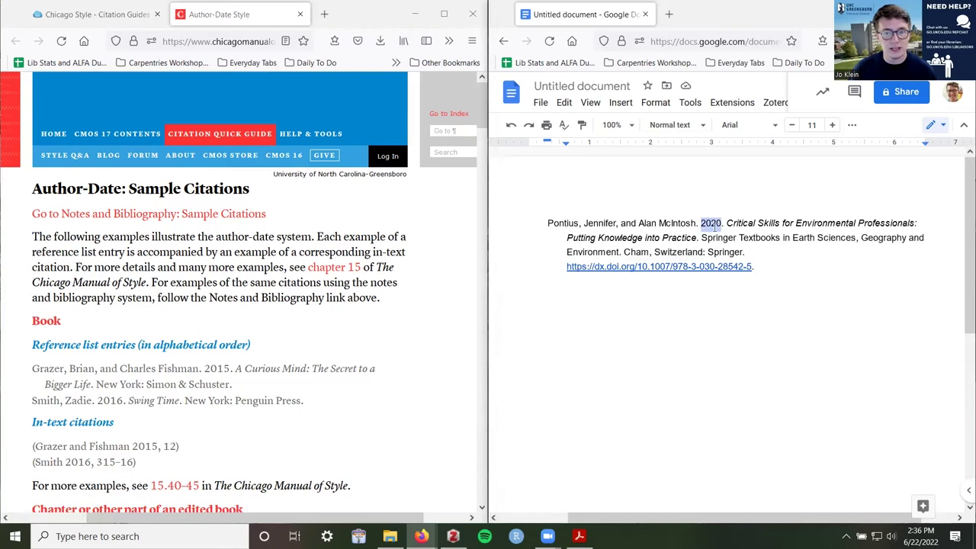
Check the placement of the year 2020 after the authors and the end of the publisher statement in the entry
click(711, 226)
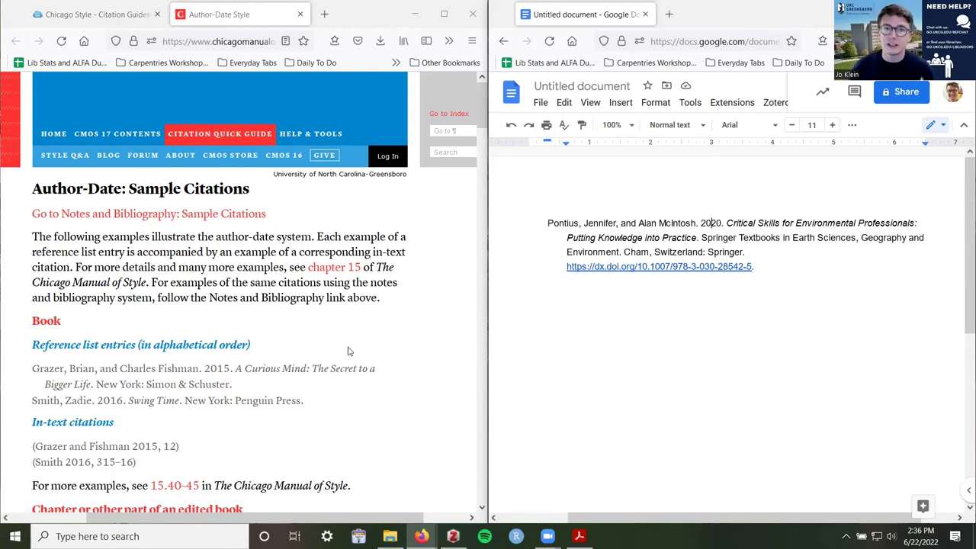
drag(700, 223, 724, 217)
click(749, 254)
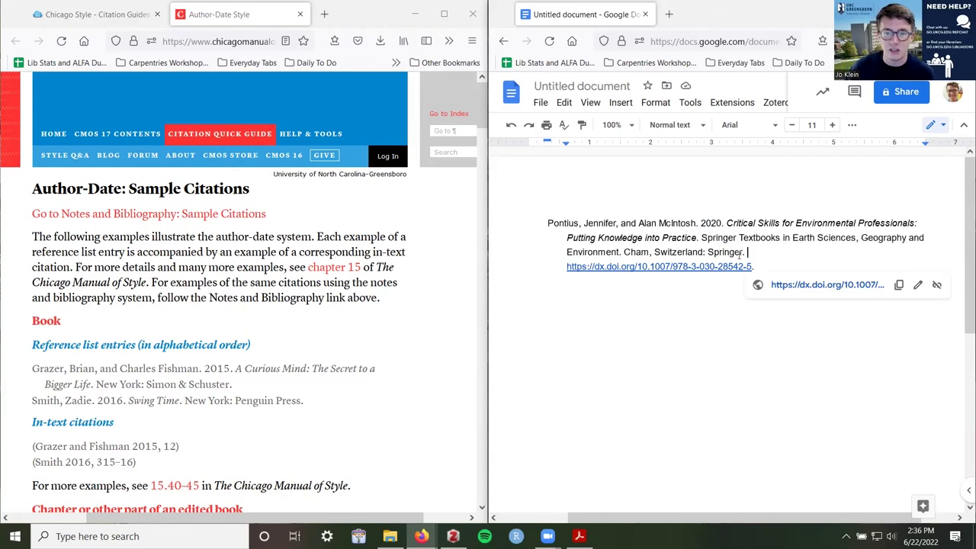
click(744, 254)
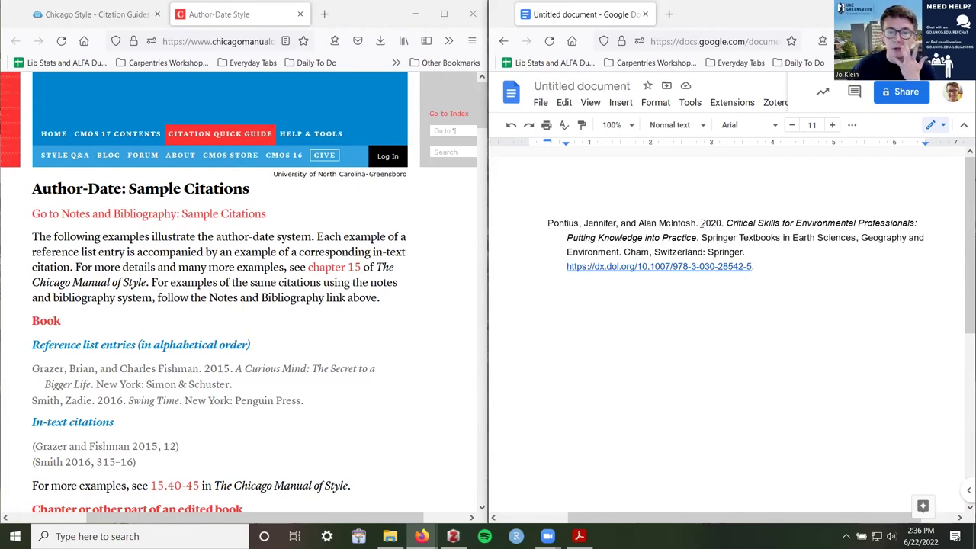
drag(700, 223, 726, 223)
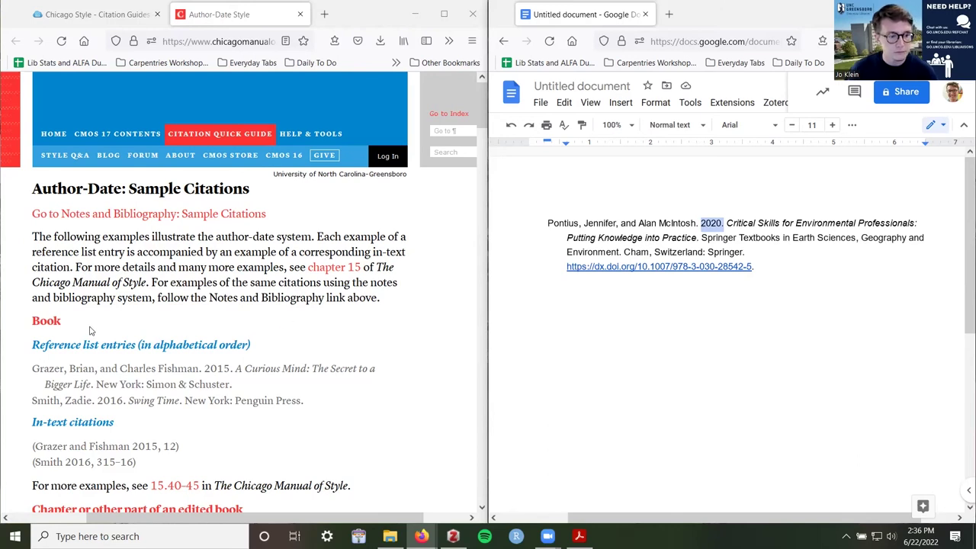
Open the manual's further book examples, sections 15.40–45, in a new browser tab
scroll(92, 332, down, 2)
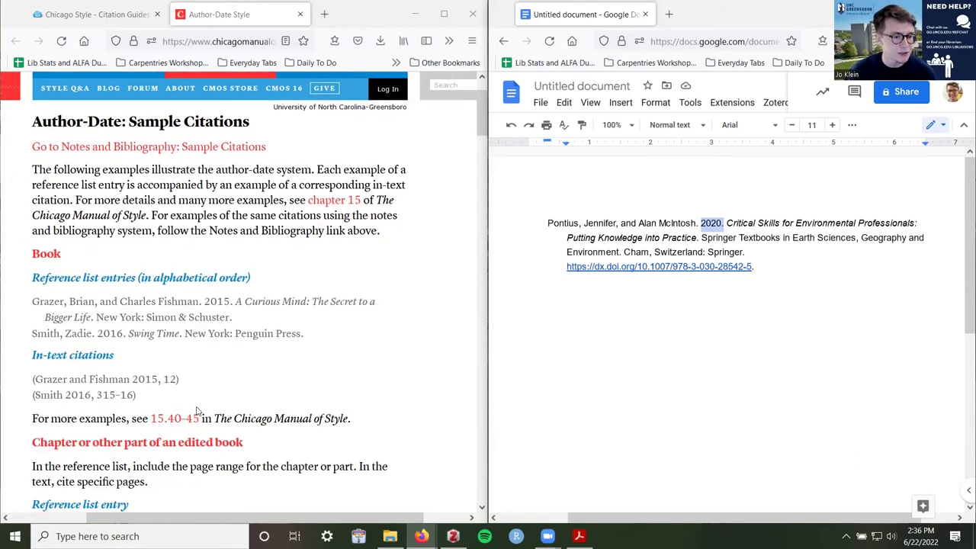
scroll(198, 410, down, 2)
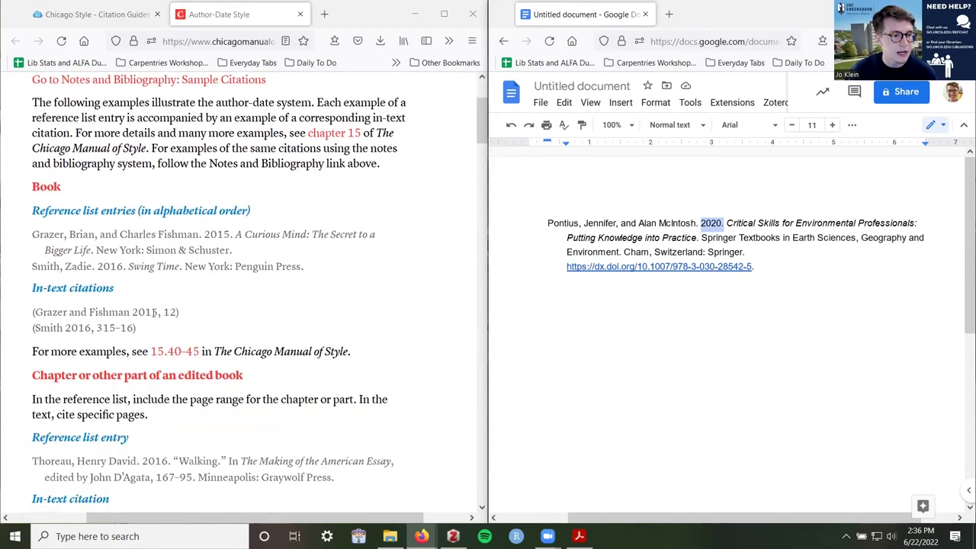
right_click(168, 355)
click(229, 96)
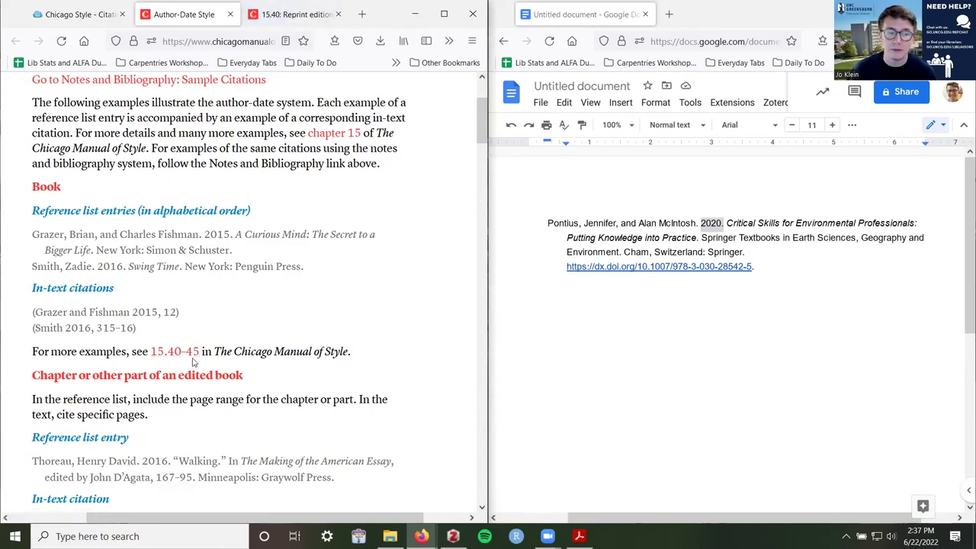
Examine the manual's E-book reference list entries, marking how they end with "Kindle", "ProQuest Ebrary" or a URL
scroll(177, 359, down, 4)
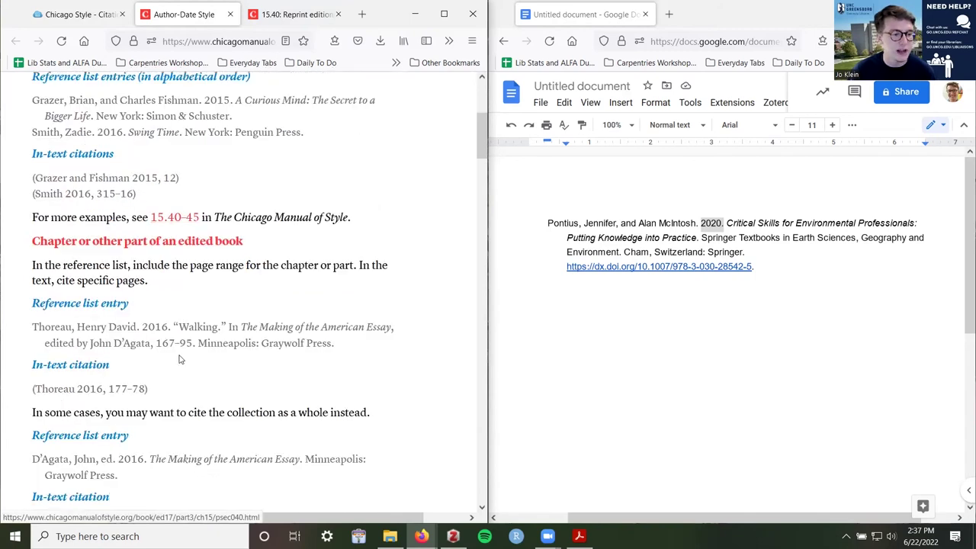
scroll(180, 359, down, 6)
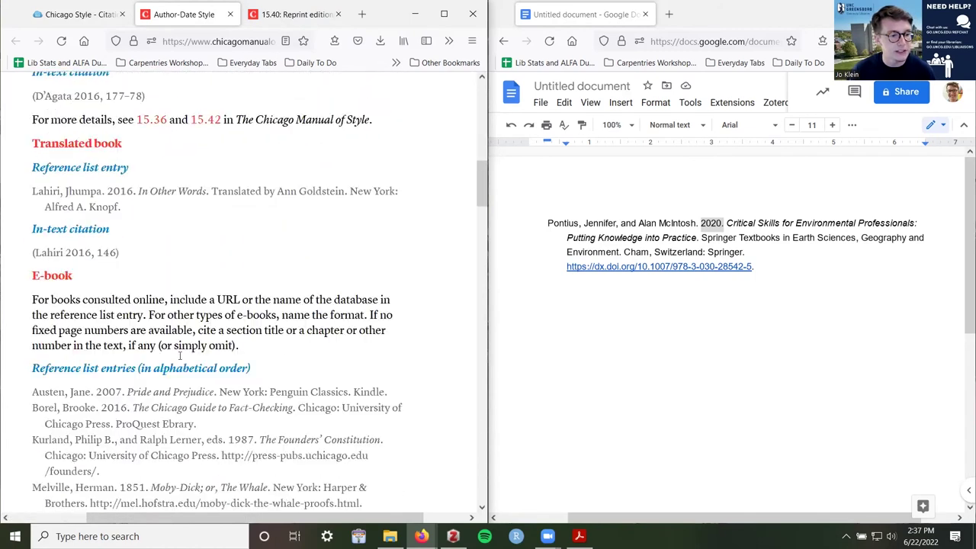
scroll(180, 359, down, 1)
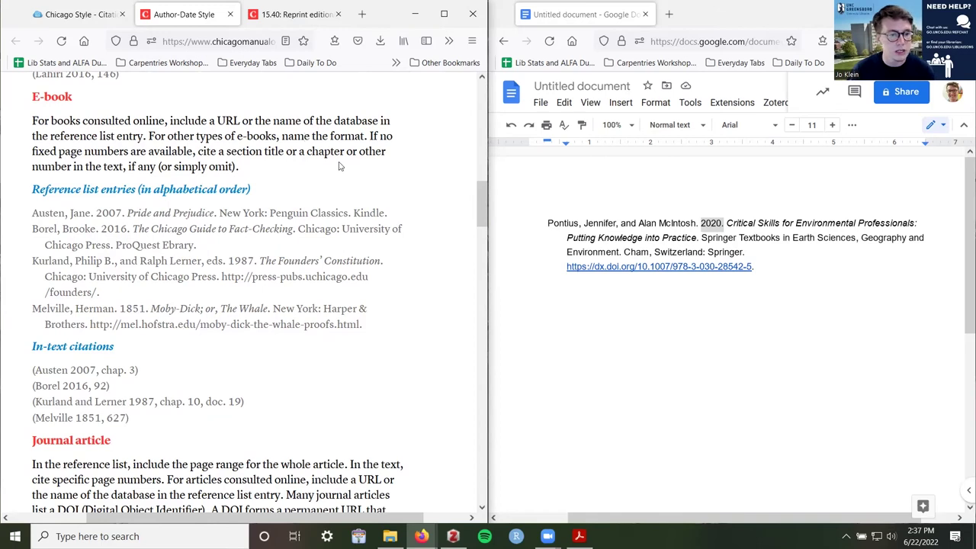
drag(353, 214, 388, 213)
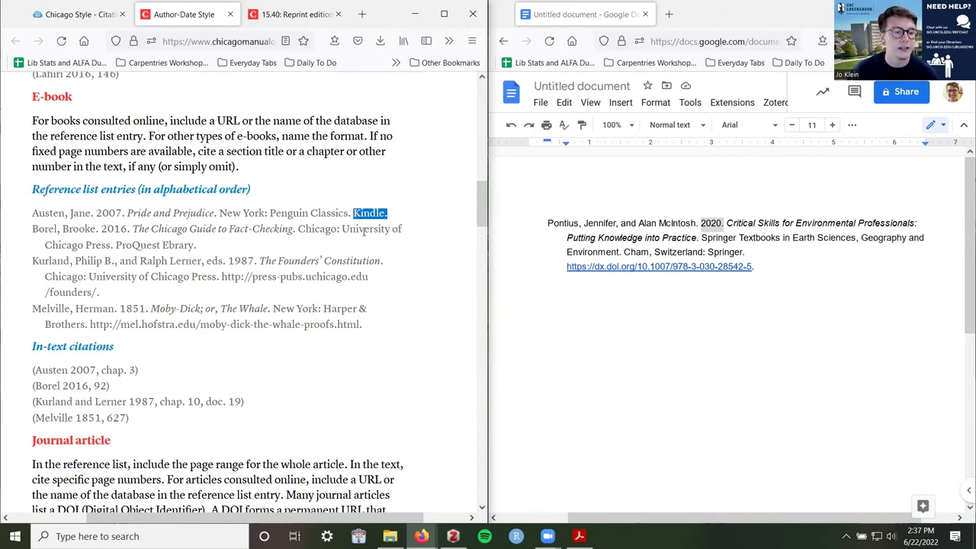
drag(195, 245, 114, 246)
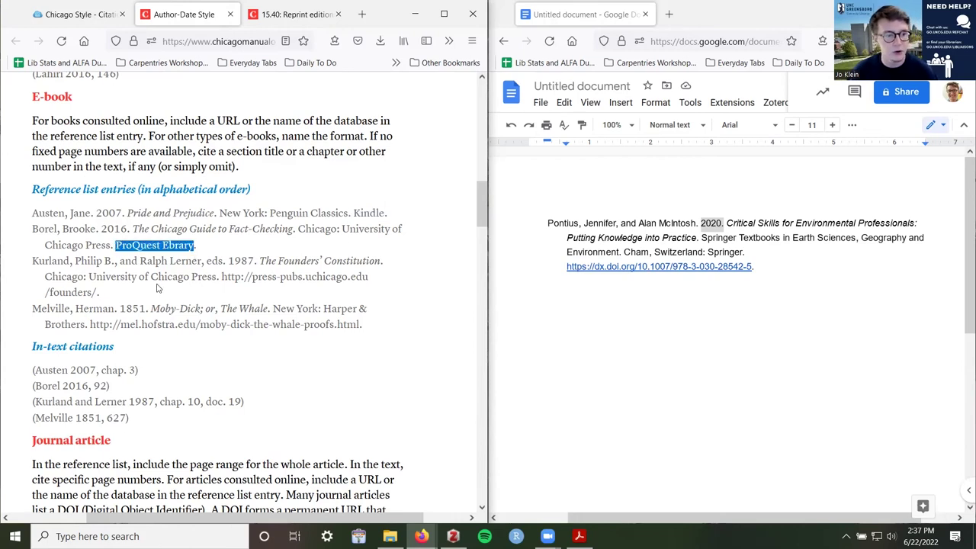
drag(98, 325, 384, 326)
click(298, 362)
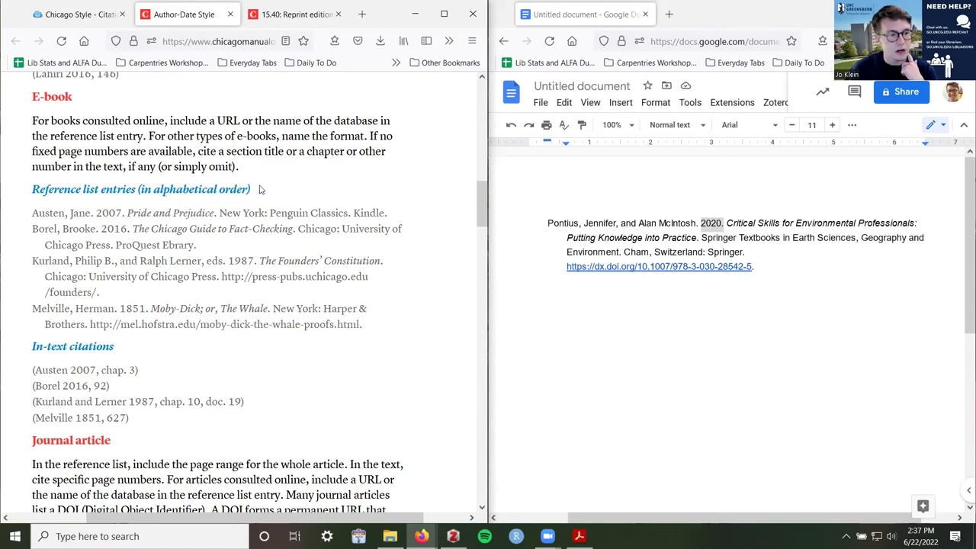
Highlight the place of publication "Cham, Switzerland" in the bibliography entry to point out what has to be checked
click(761, 249)
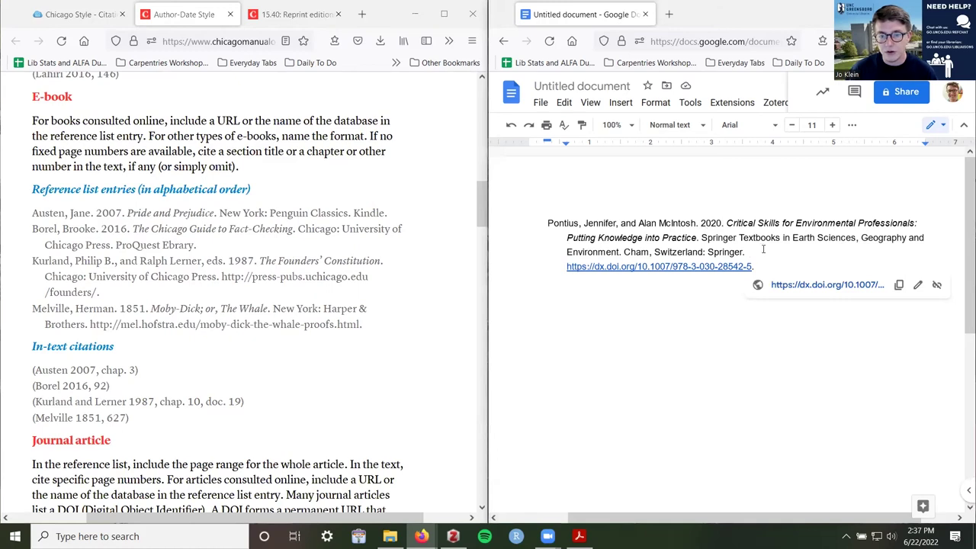
drag(627, 250, 703, 252)
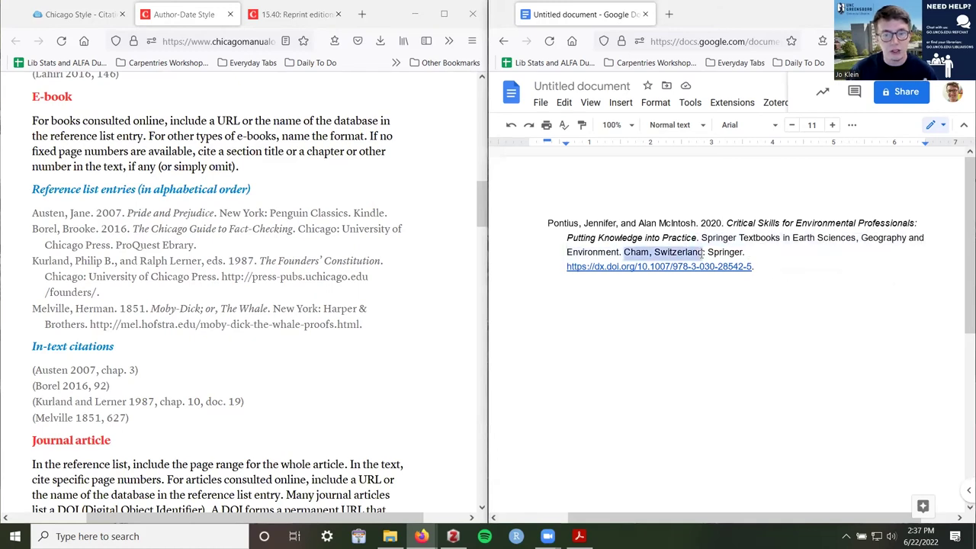
Maximize the manual's browser window and locate the site search above the author-date sample citations
scroll(287, 336, up, 10)
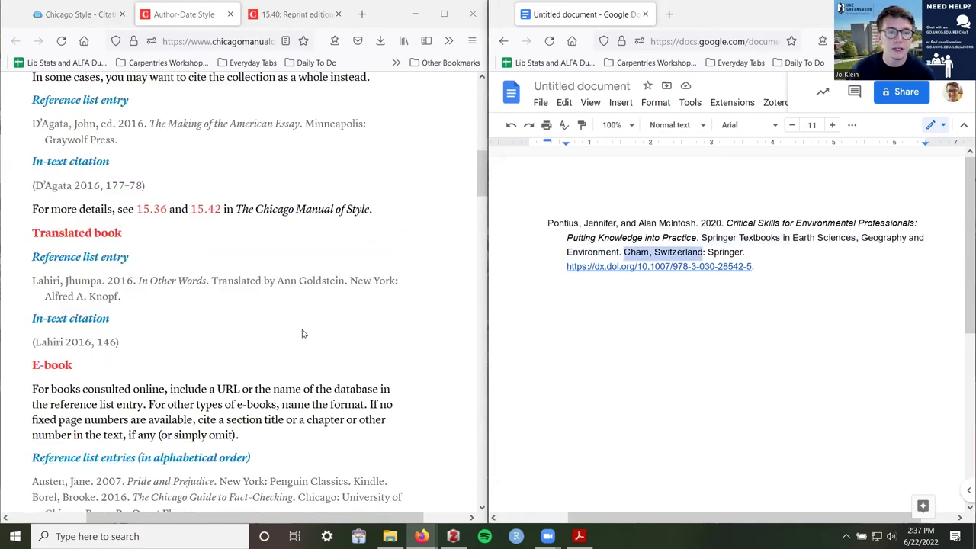
click(446, 14)
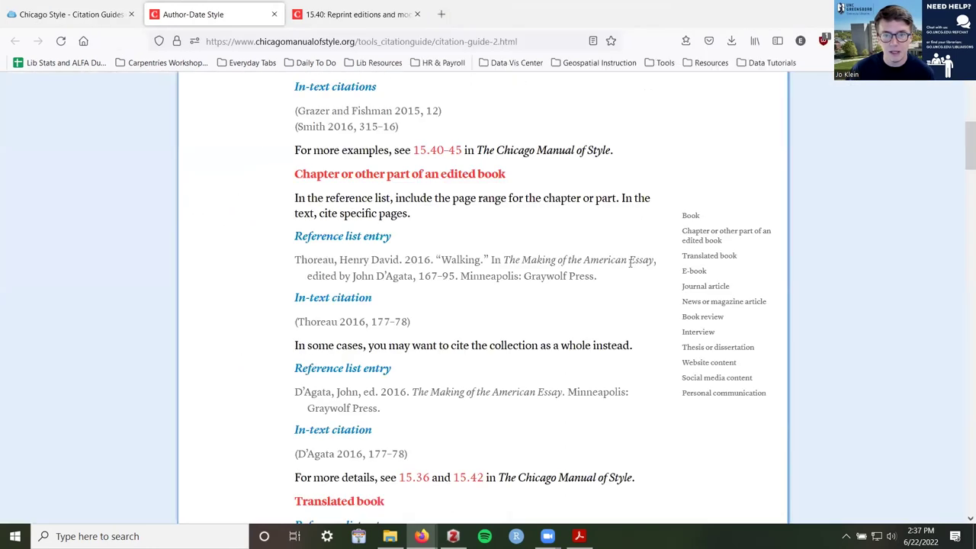
scroll(621, 345, up, 5)
scroll(719, 173, up, 1)
click(726, 153)
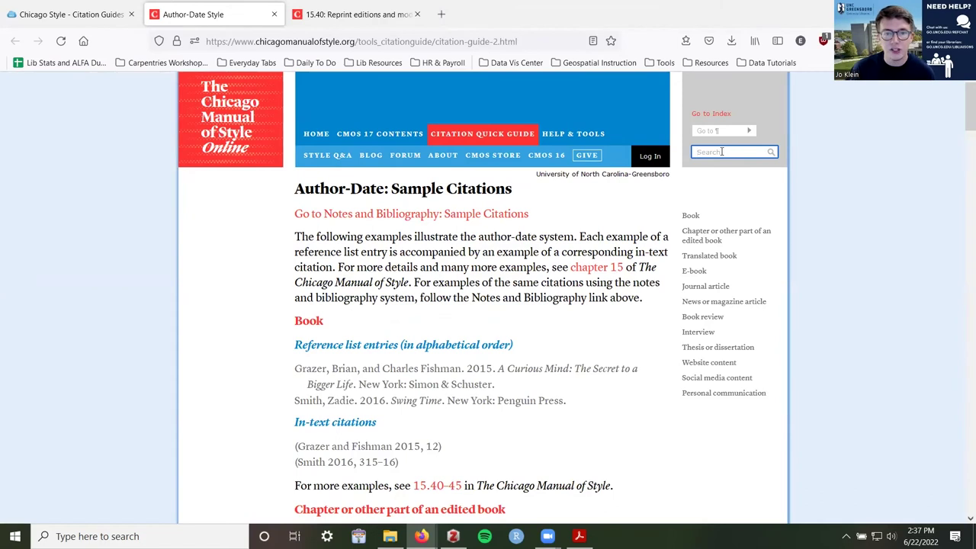
Open chapter 15, Author-Date References, from the CMOS 17 table of contents
click(399, 139)
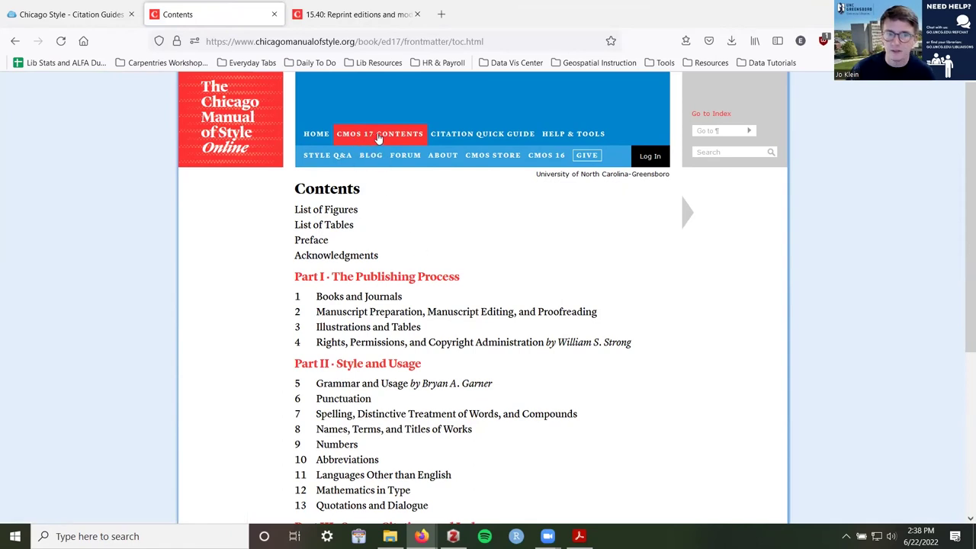
scroll(420, 267, down, 2)
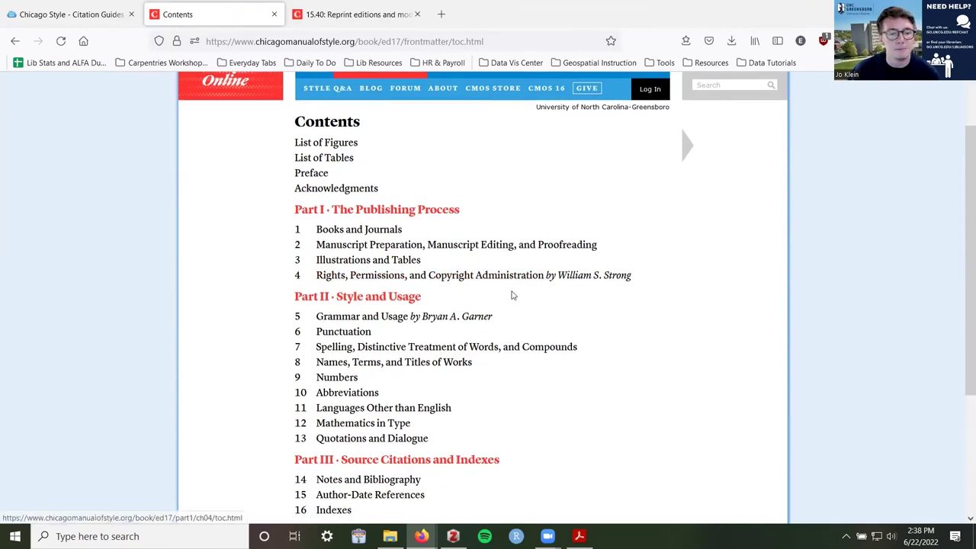
scroll(512, 296, down, 5)
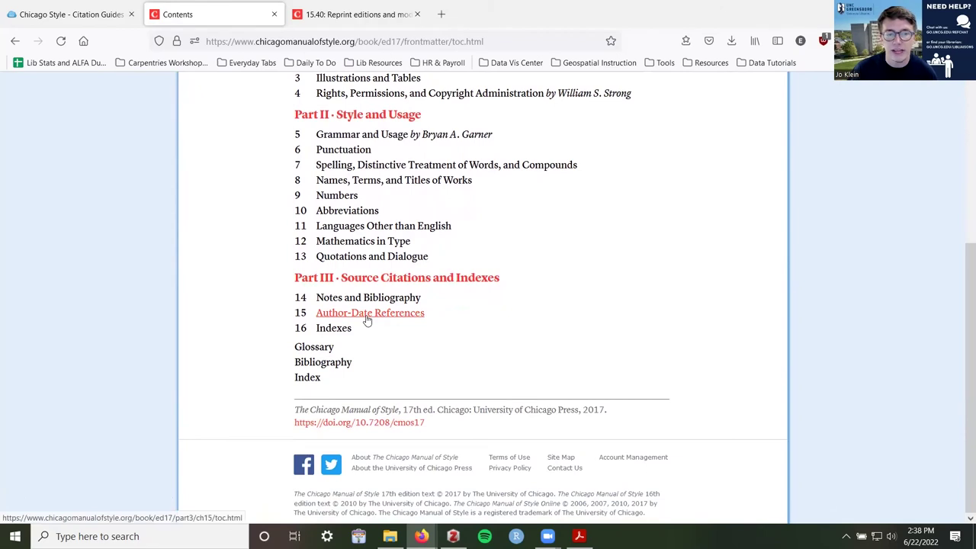
scroll(367, 320, up, 2)
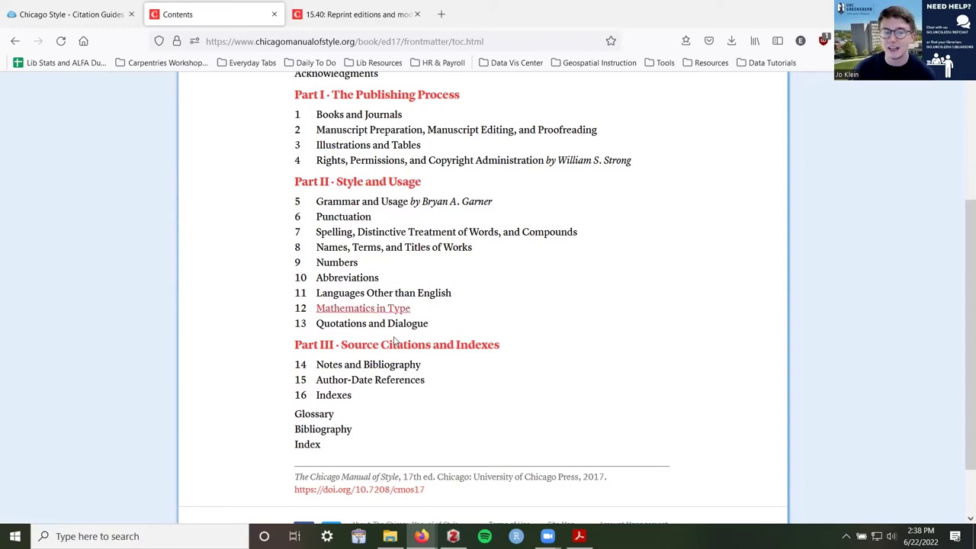
click(367, 381)
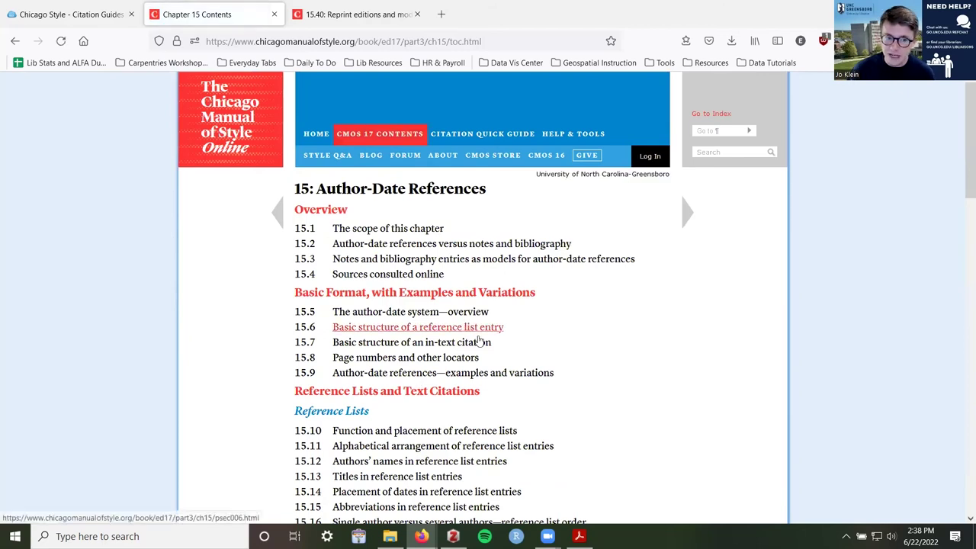
Look through the chapter 15 contents and open section 15.44 on works with no date of publication
scroll(520, 355, down, 2)
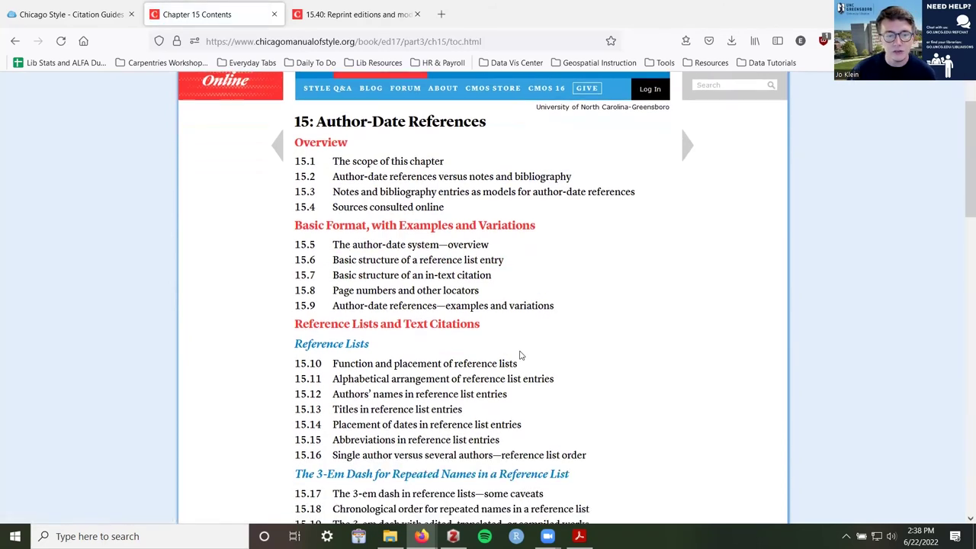
scroll(521, 355, down, 4)
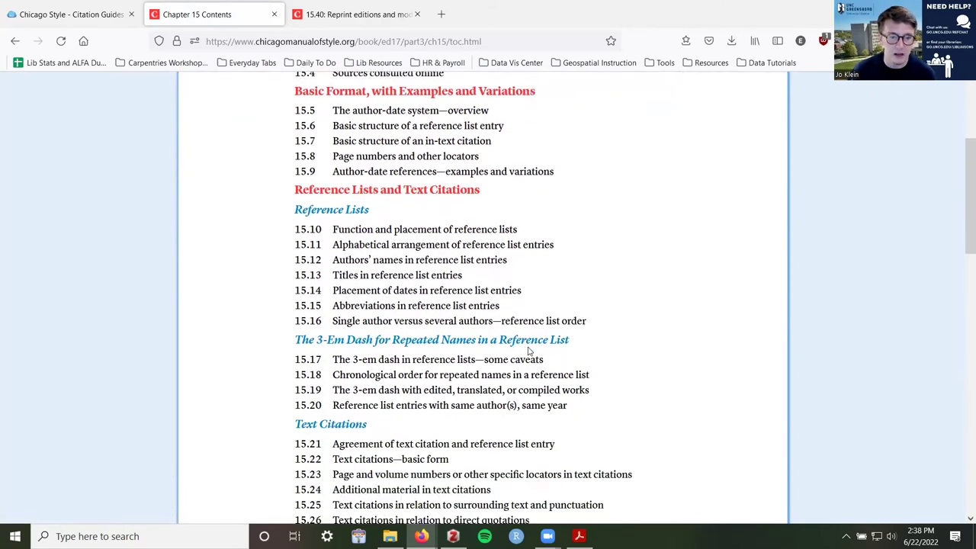
scroll(529, 351, down, 5)
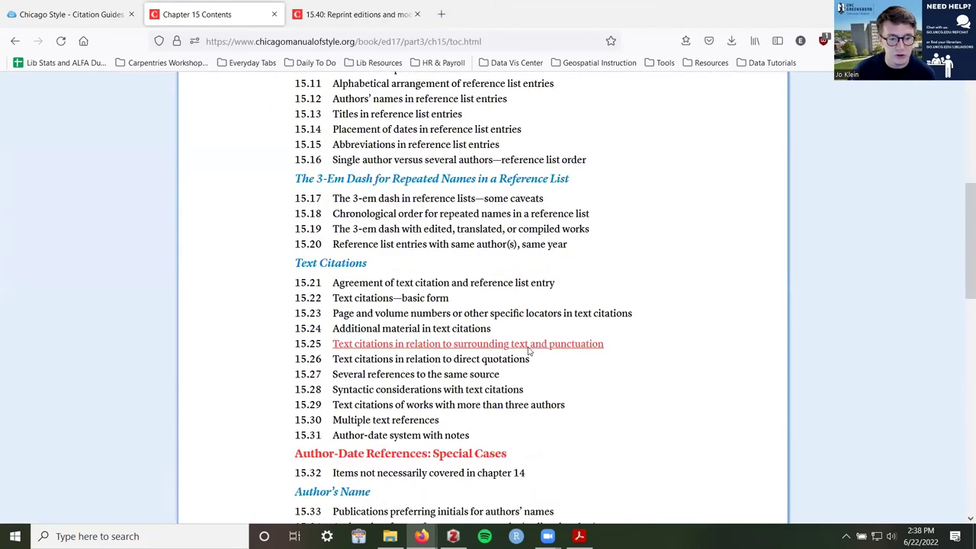
scroll(529, 351, down, 10)
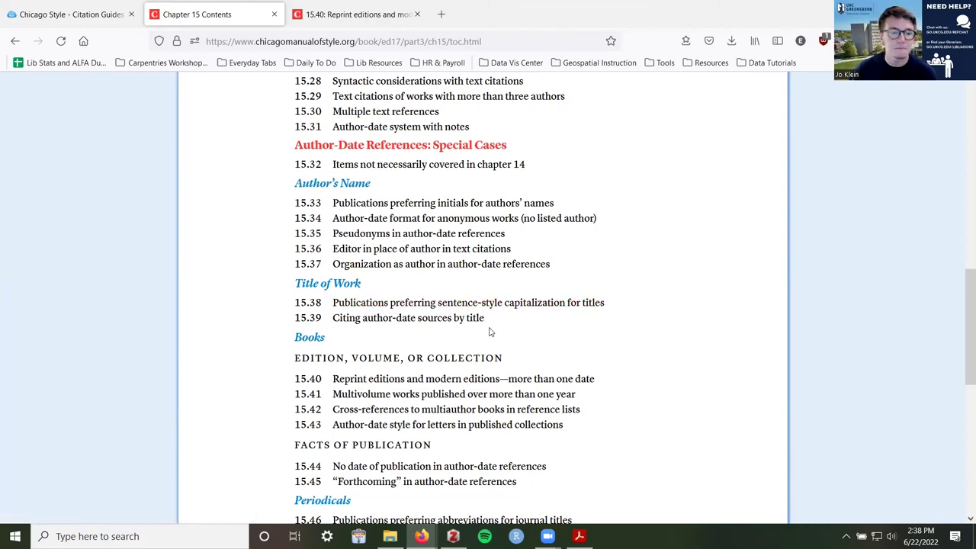
scroll(499, 332, down, 1)
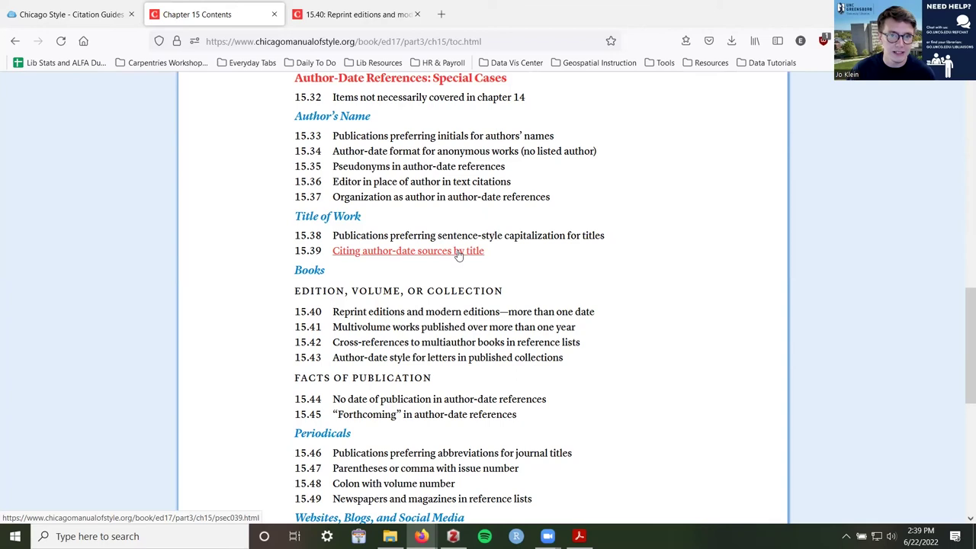
scroll(457, 254, down, 5)
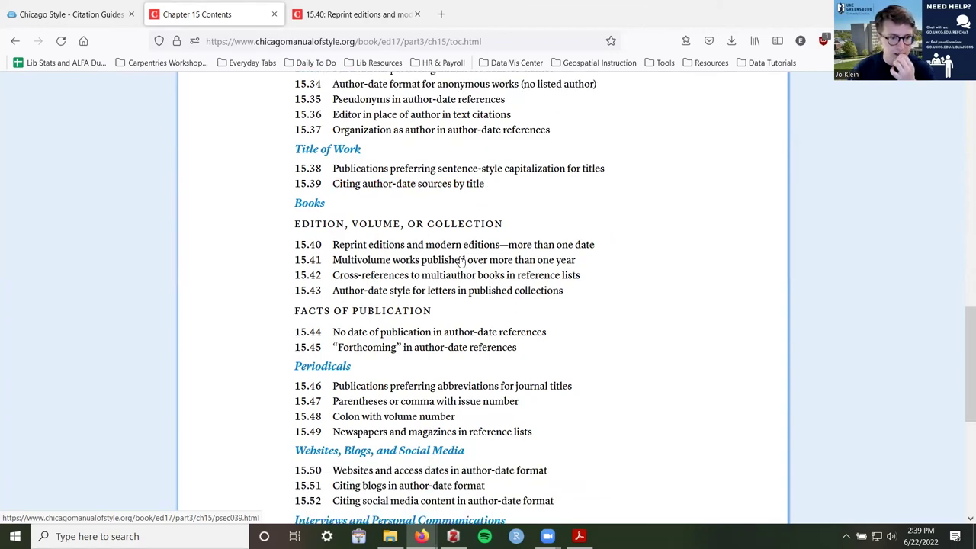
scroll(404, 250, up, 2)
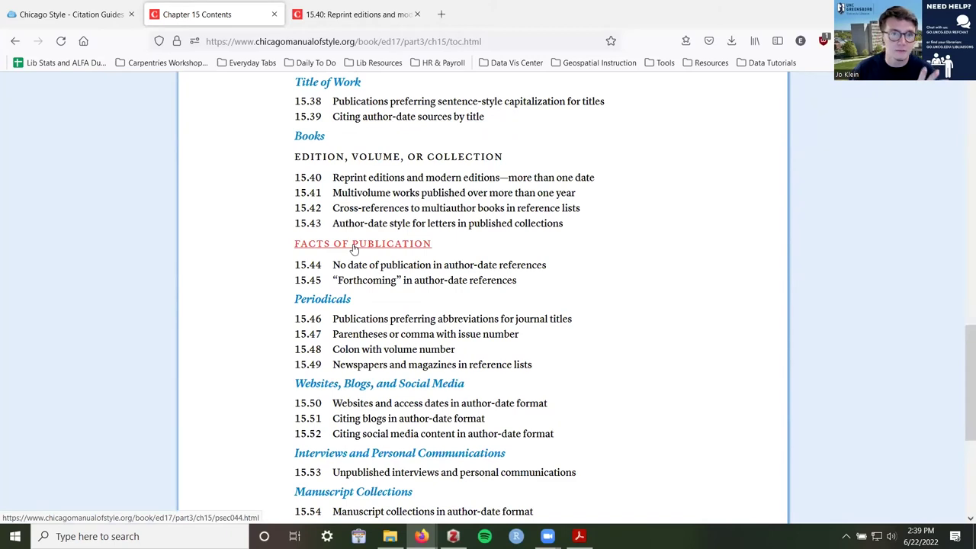
click(409, 267)
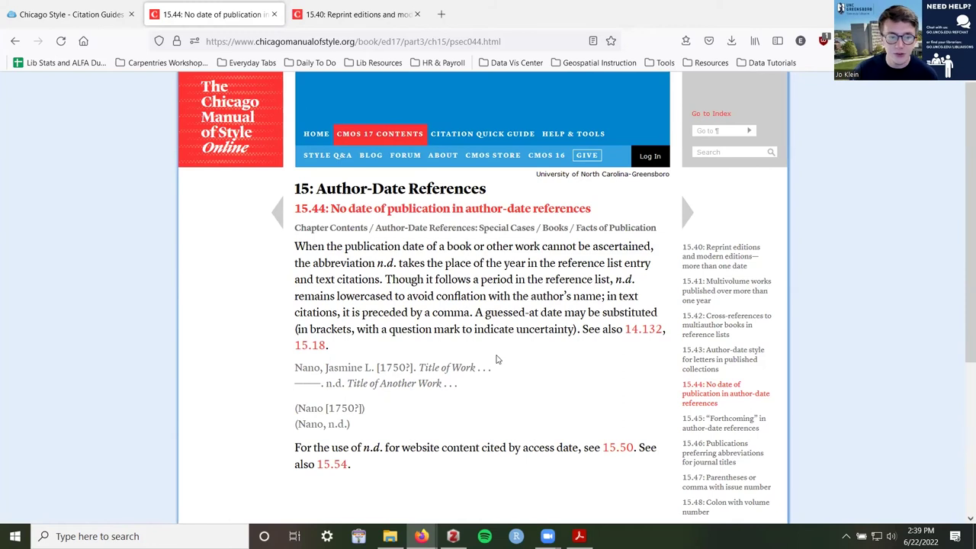
Examine how section 15.44 treats undated works, marking "n.d." and the bracketed guessed-at date "[1750?]" in the text and examples
scroll(496, 359, down, 2)
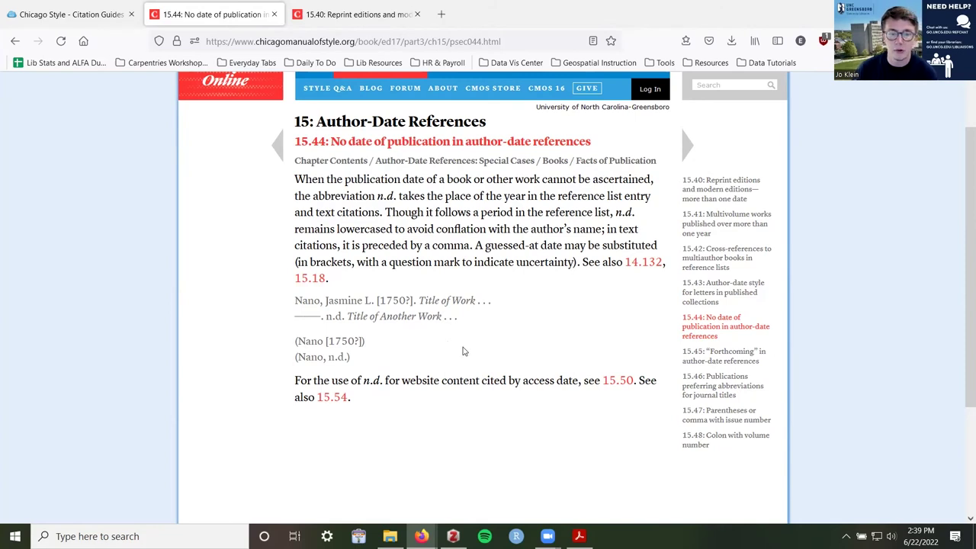
drag(349, 357, 382, 380)
click(364, 389)
drag(400, 196, 379, 197)
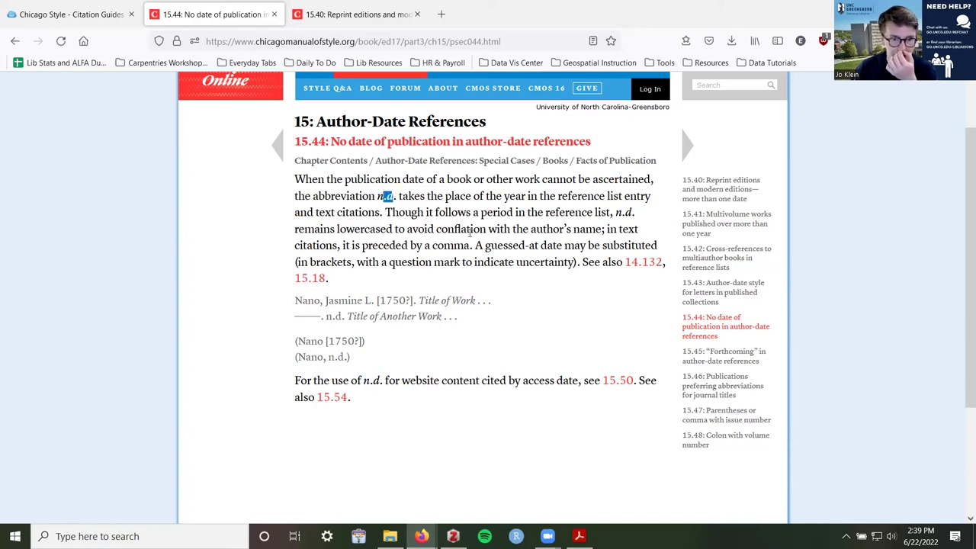
drag(365, 189, 496, 248)
click(507, 260)
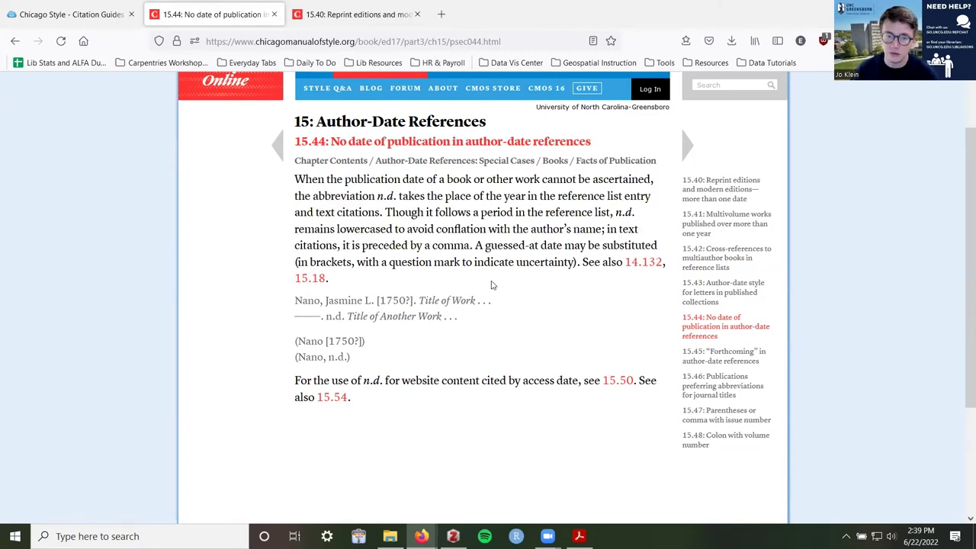
drag(413, 303, 374, 302)
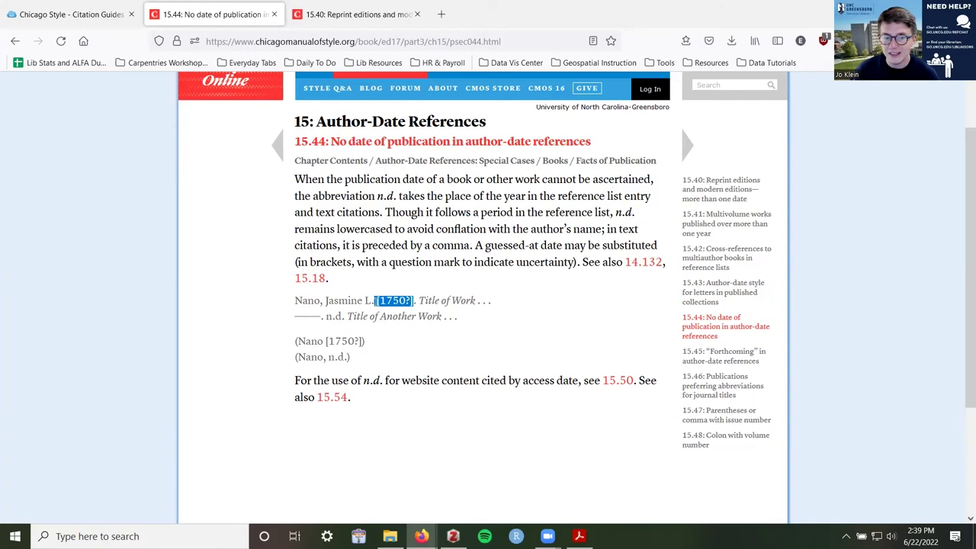
click(376, 302)
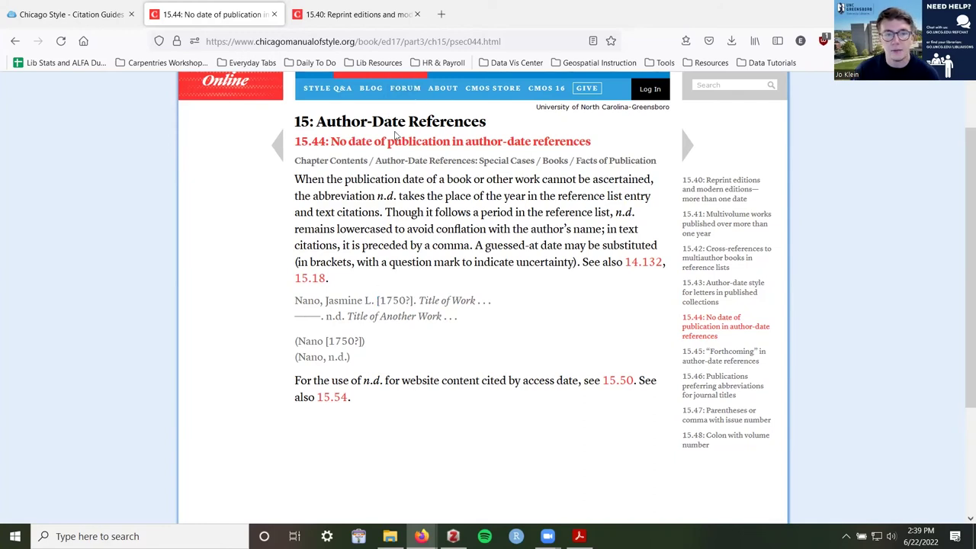
drag(338, 122, 443, 123)
click(462, 197)
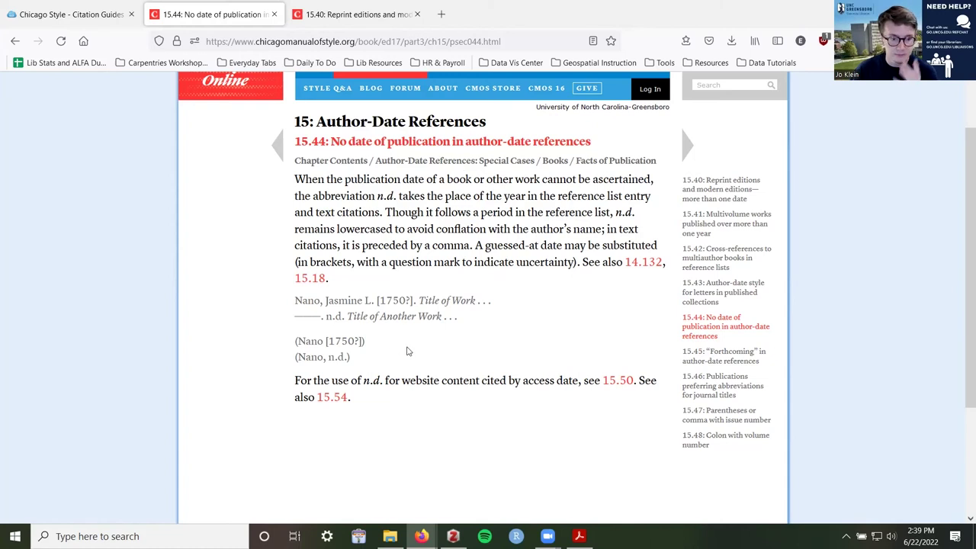
drag(349, 358, 330, 362)
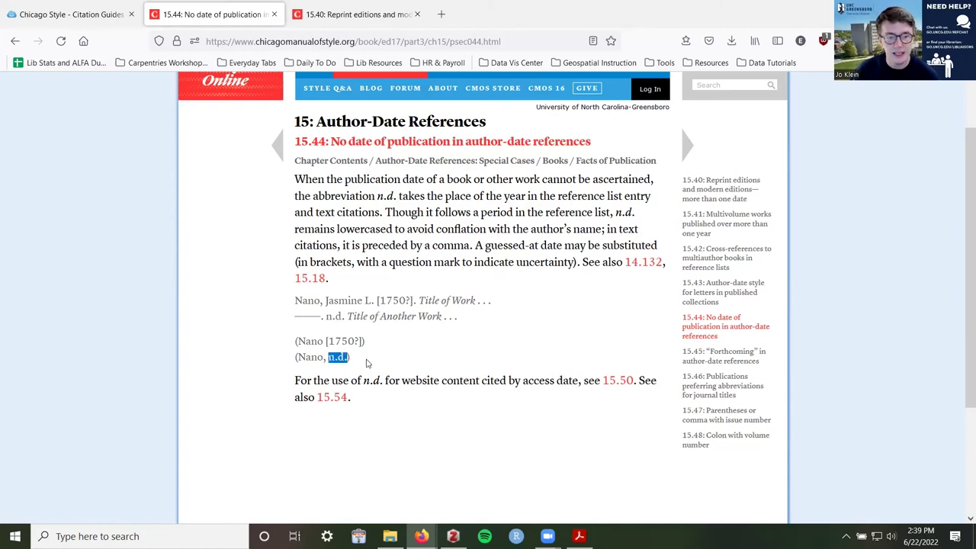
Search the manual for "publication location"
scroll(366, 366, up, 2)
click(468, 343)
click(730, 153)
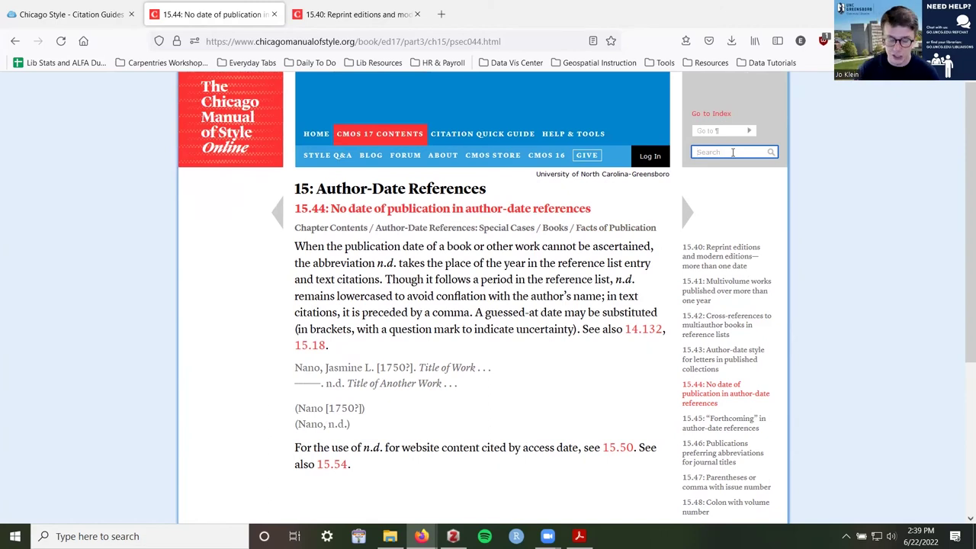
text(publication locat)
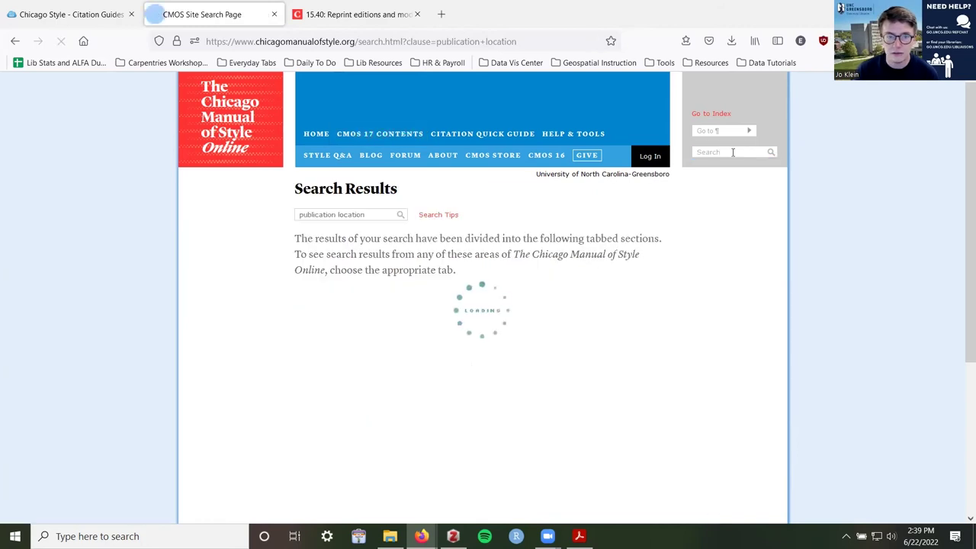
Open section 14.129, Place of publication—city, from the search results
scroll(496, 331, down, 2)
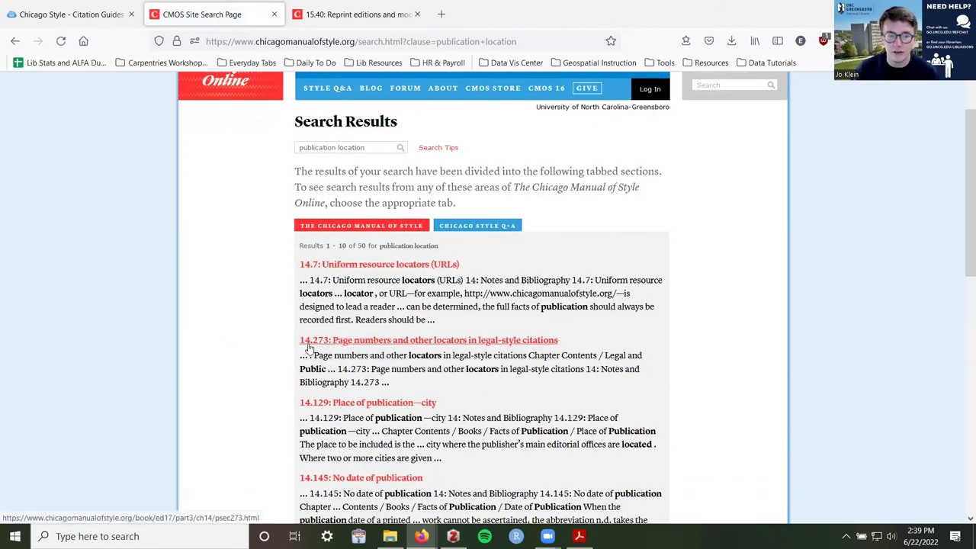
scroll(442, 458, down, 1)
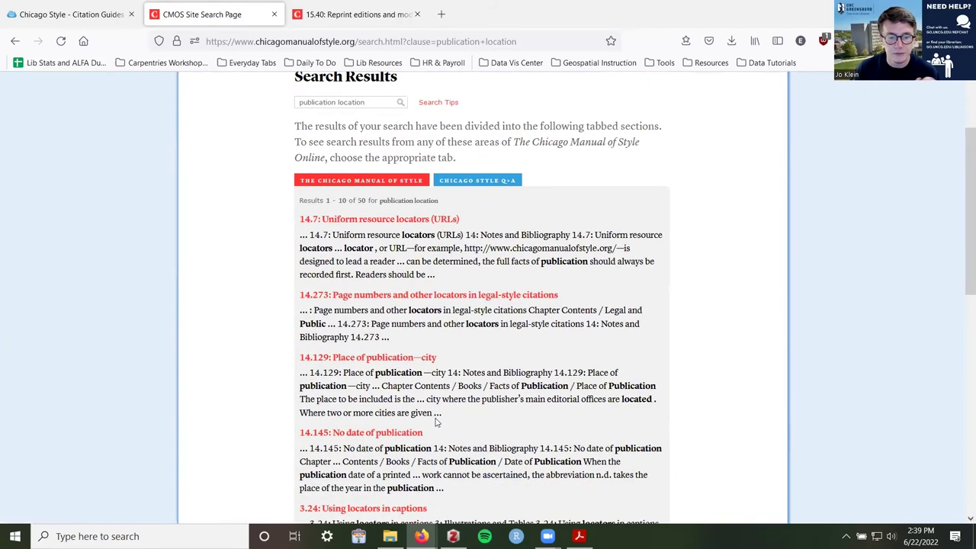
scroll(439, 419, down, 1)
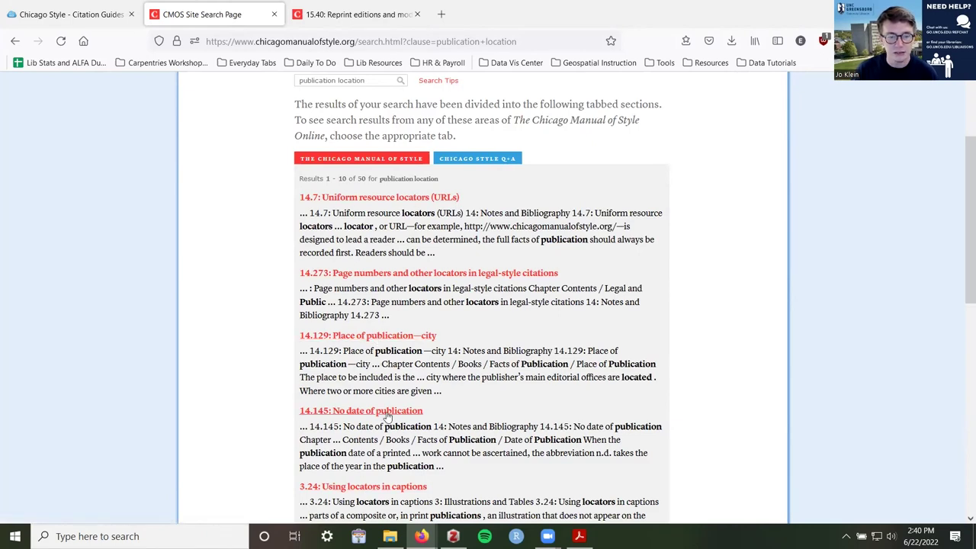
click(372, 339)
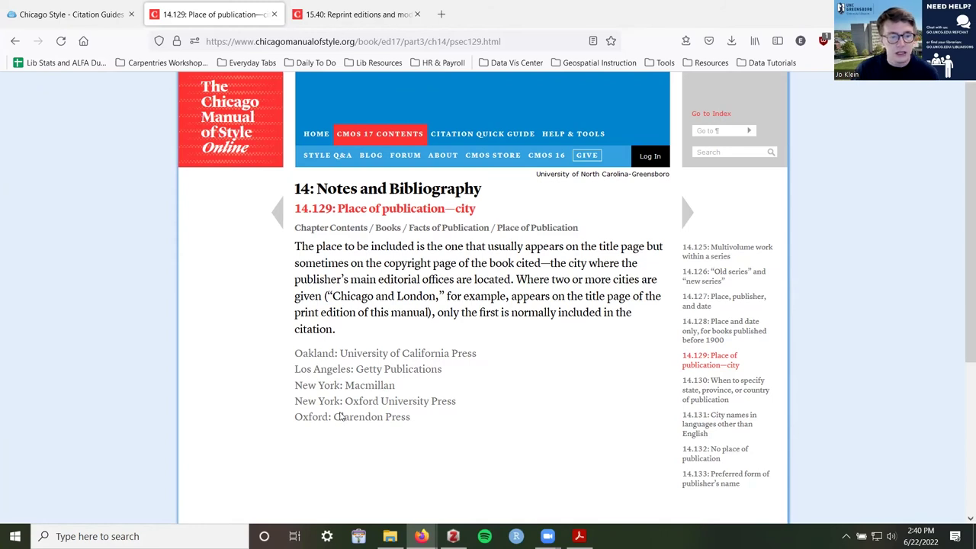
Check how the section 14.129 examples place the city before the publisher, highlighting the lines from Oakland to Oxford
drag(330, 416, 294, 352)
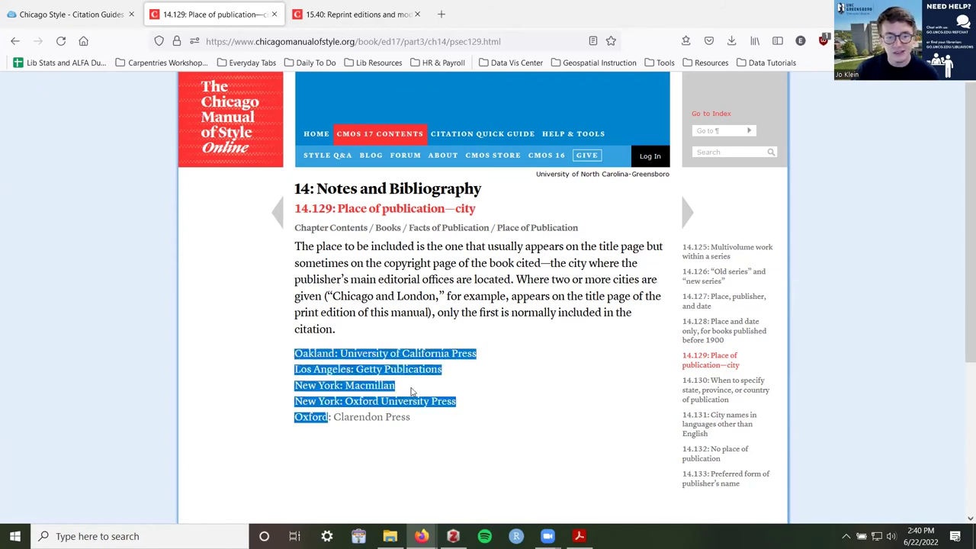
click(415, 391)
scroll(415, 391, down, 1)
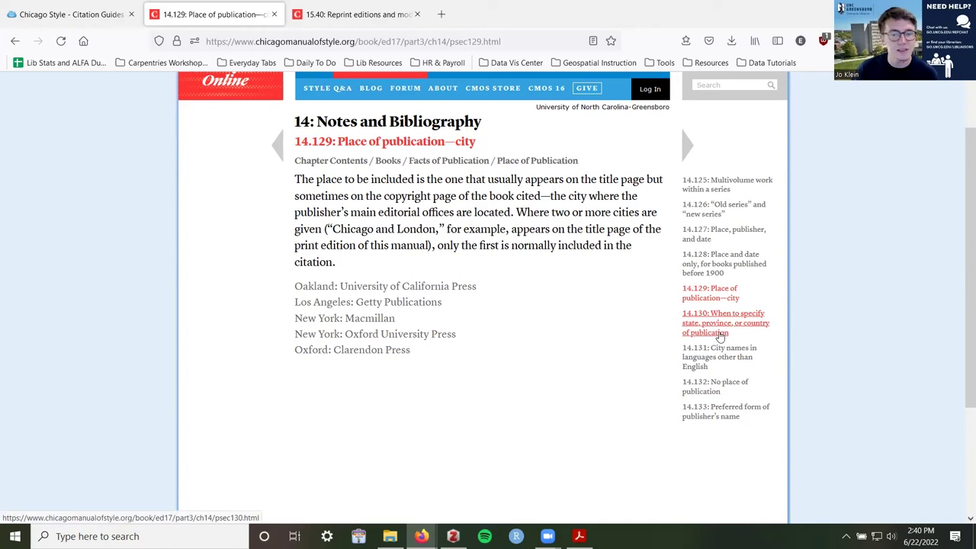
Open section 14.130 on when to specify state, province, or country of publication, and highlight "Washington" in its rule
click(721, 335)
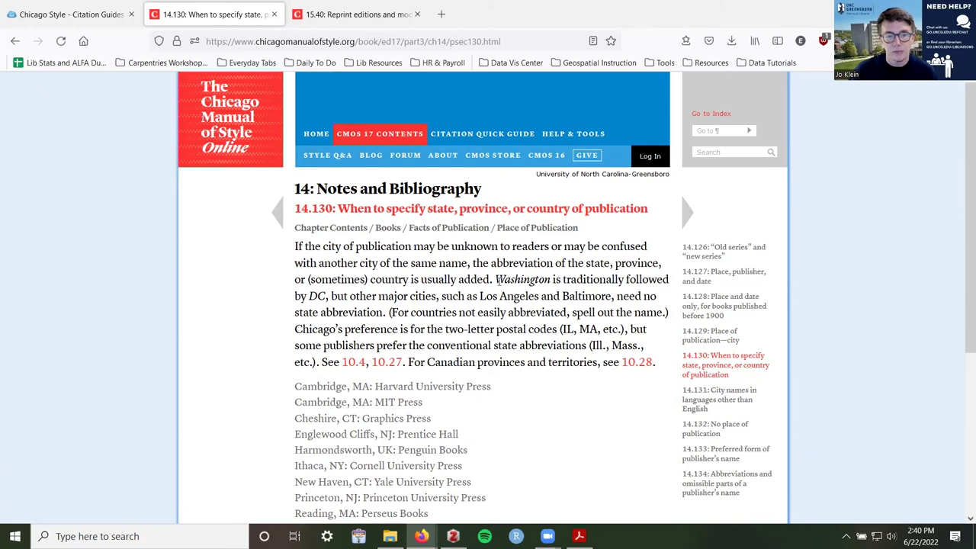
drag(496, 279, 552, 280)
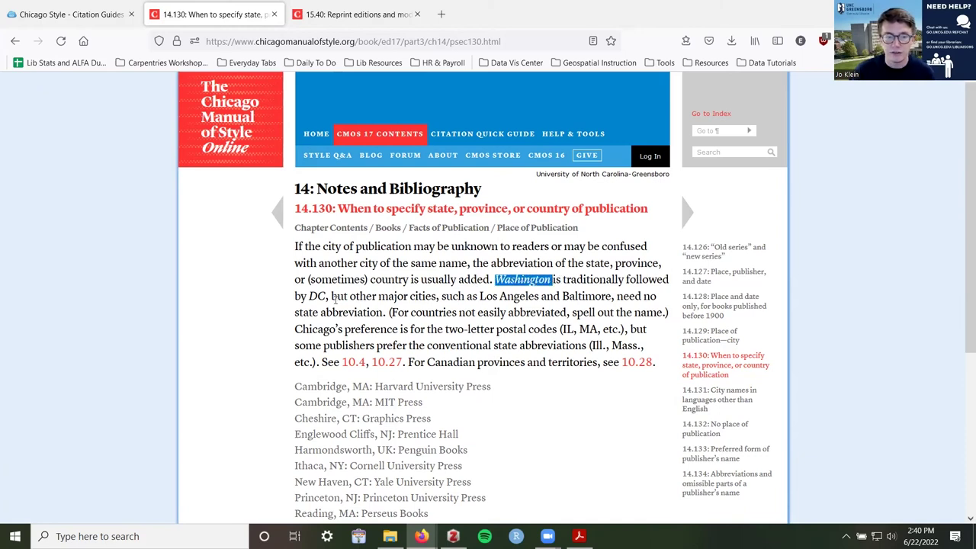
Check section 14.130's rule on adding states or countries, highlighting the sentence on countries not easily abbreviated and the UK and ON abbreviations in its examples
drag(326, 296, 318, 297)
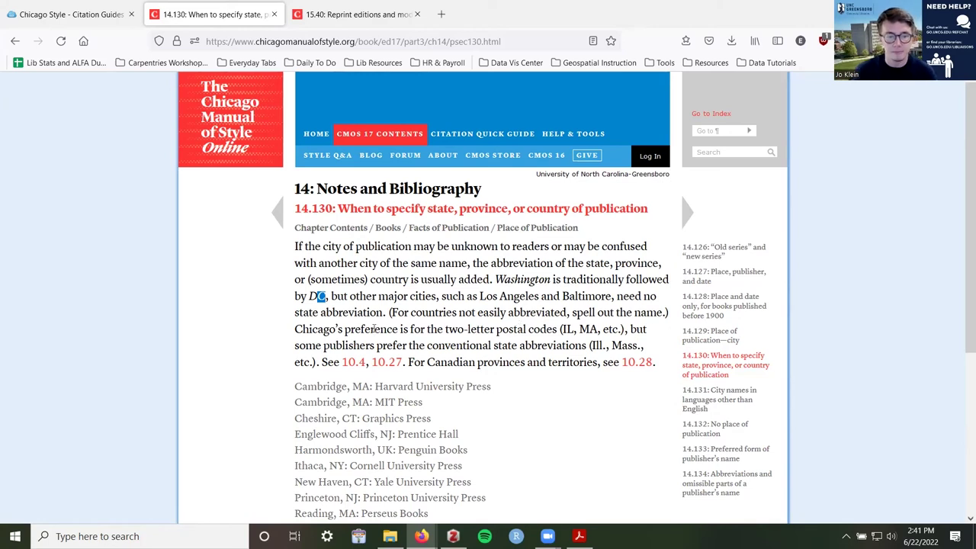
drag(398, 313, 662, 320)
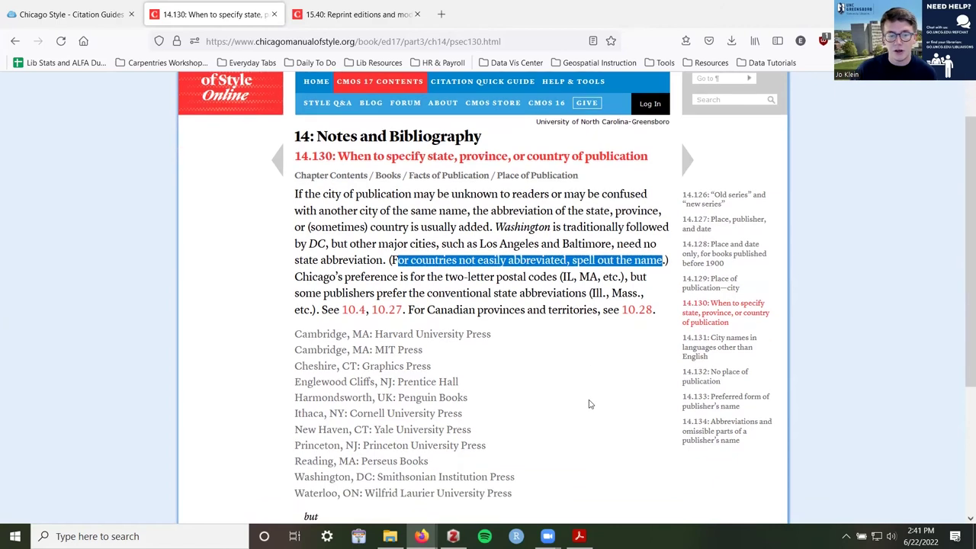
scroll(598, 390, down, 1)
drag(394, 383, 377, 383)
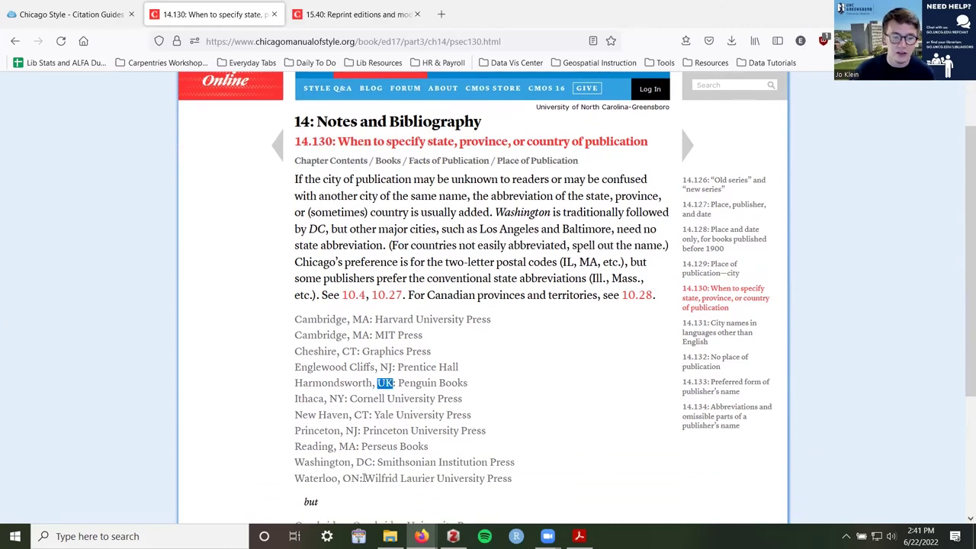
drag(360, 478, 342, 478)
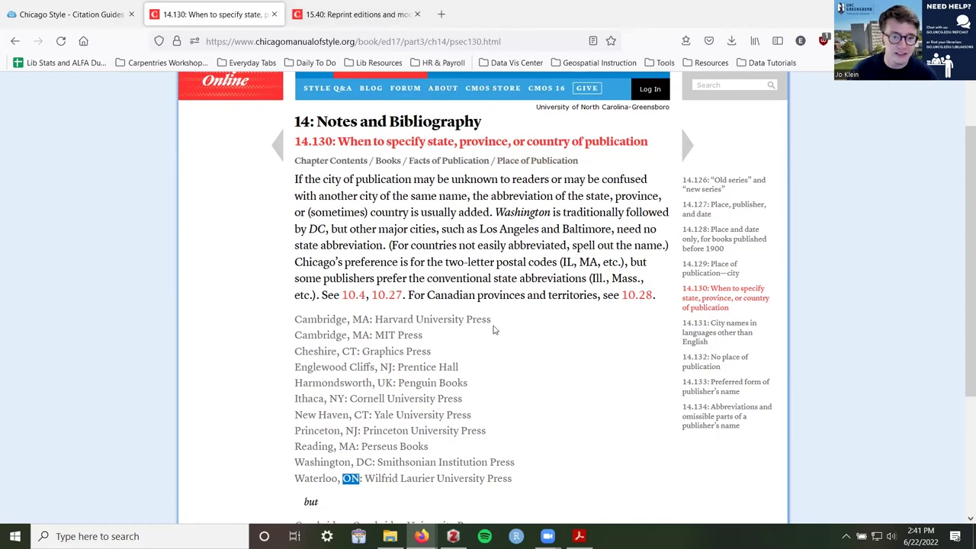
scroll(530, 352, down, 3)
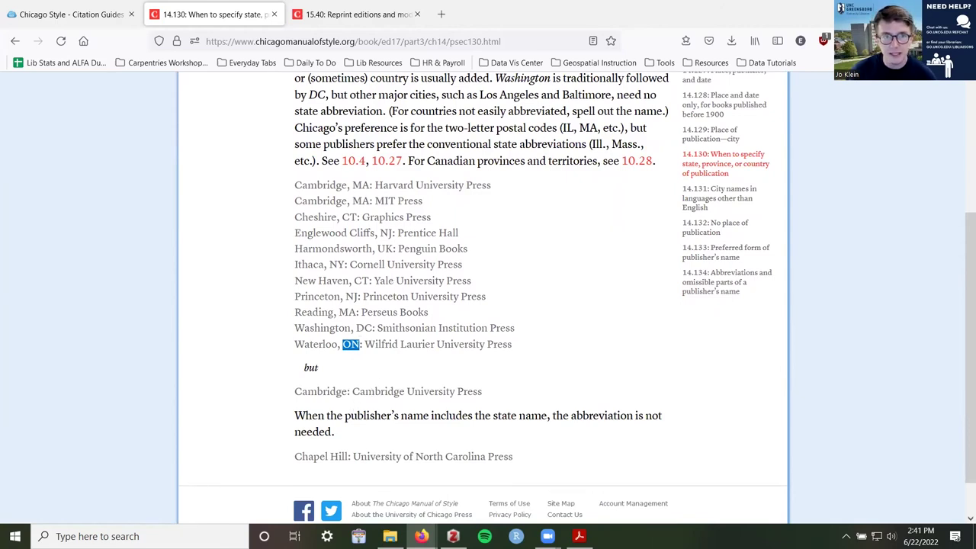
scroll(601, 252, up, 3)
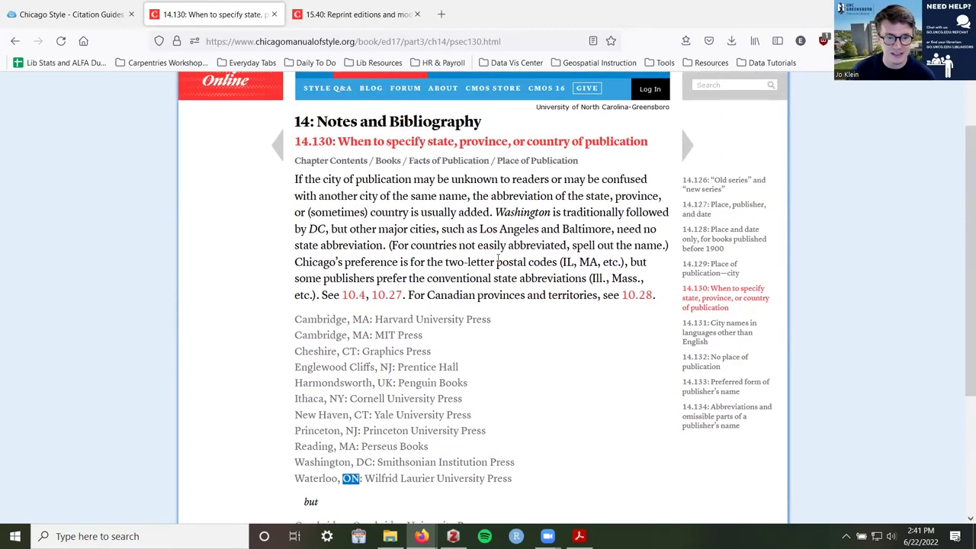
drag(430, 245, 293, 118)
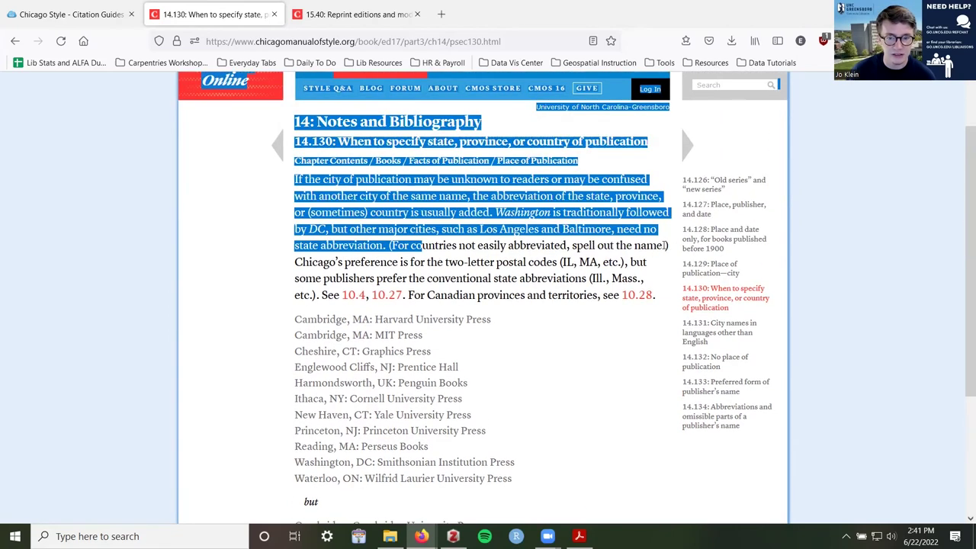
click(780, 115)
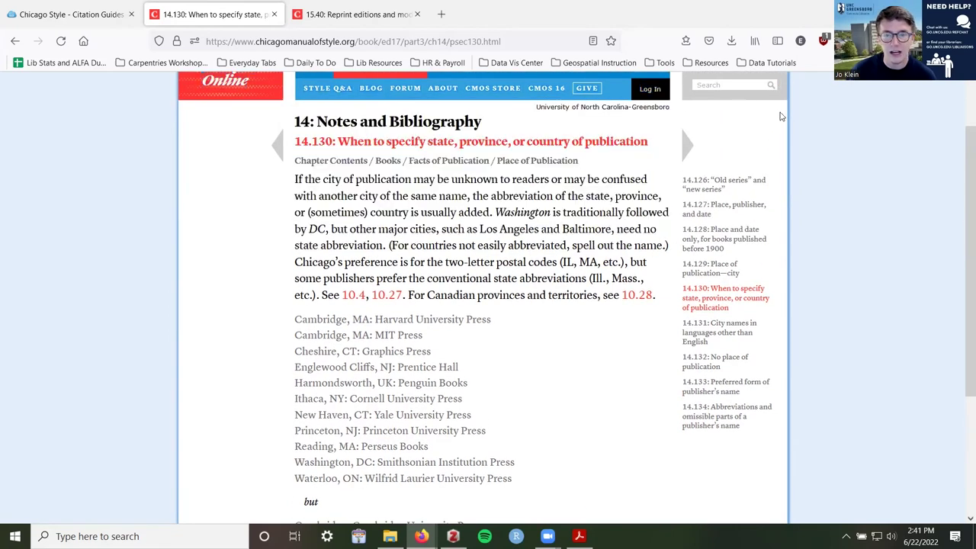
Search the manual for "switzerland" and look through the results for an abbreviation of the country name
click(745, 85)
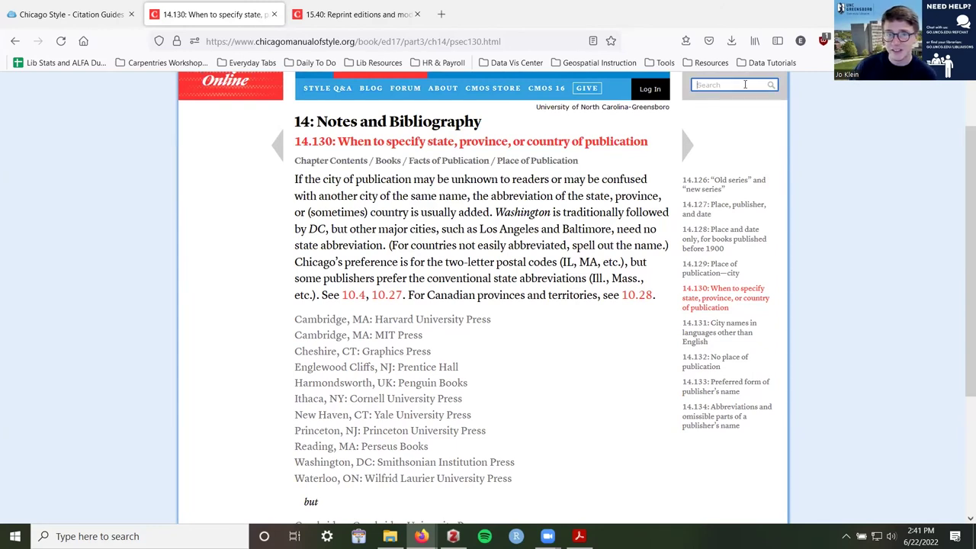
text(switzerland)
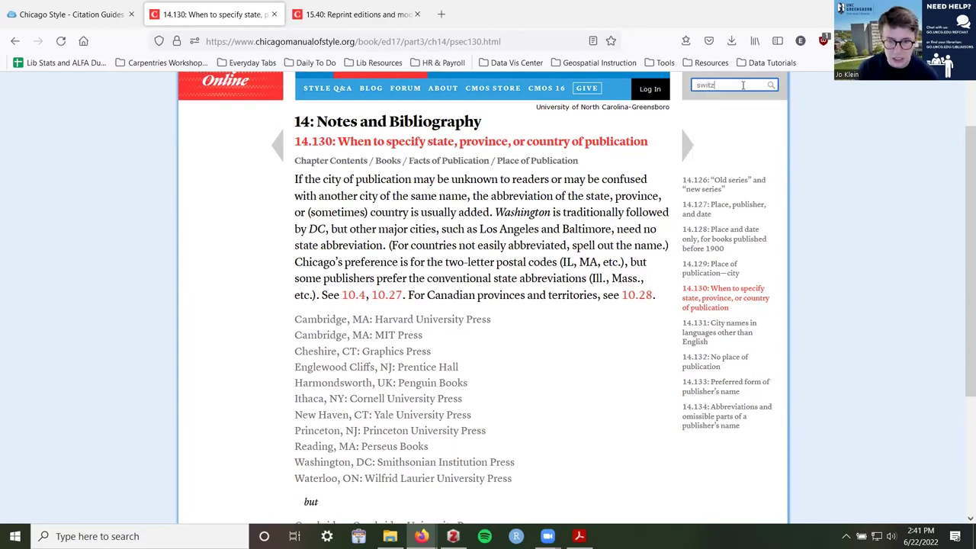
key(Return)
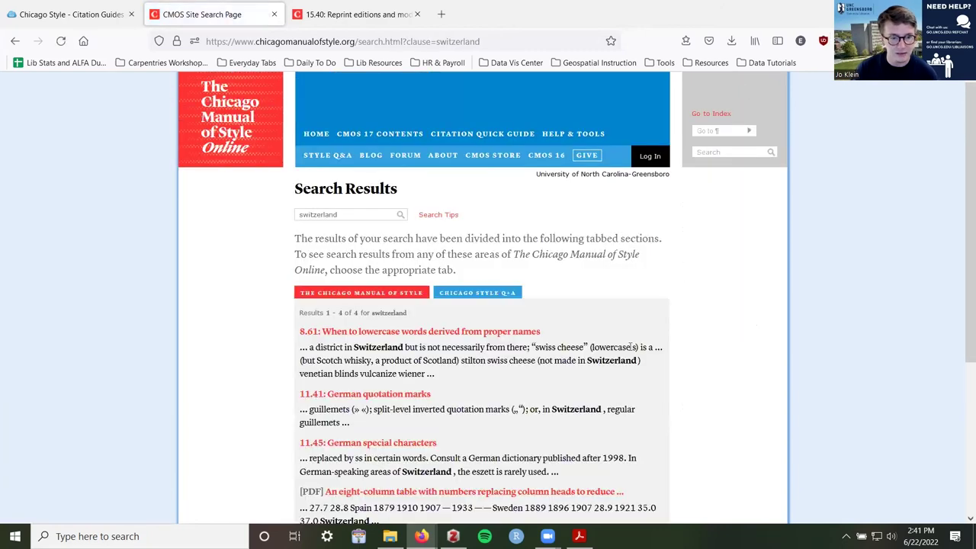
scroll(503, 375, down, 2)
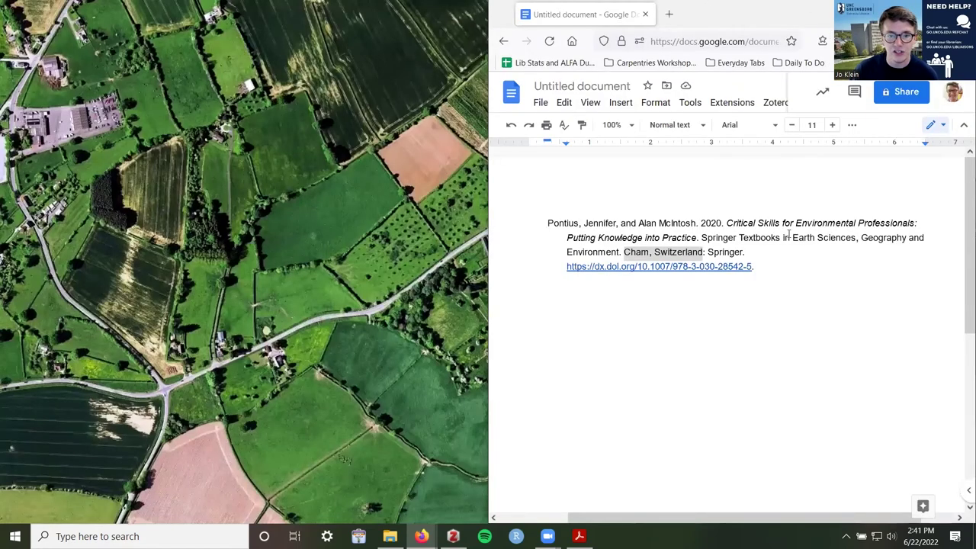
Switch to the Google Docs document and check the entry's place of publication, highlighting "Switzerland" after the city "Cham"
drag(654, 252, 706, 253)
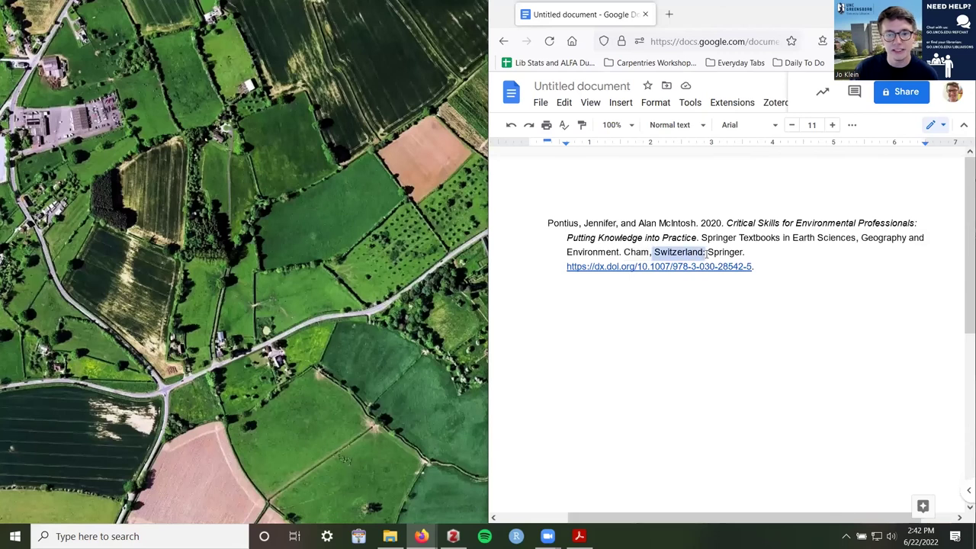
click(743, 253)
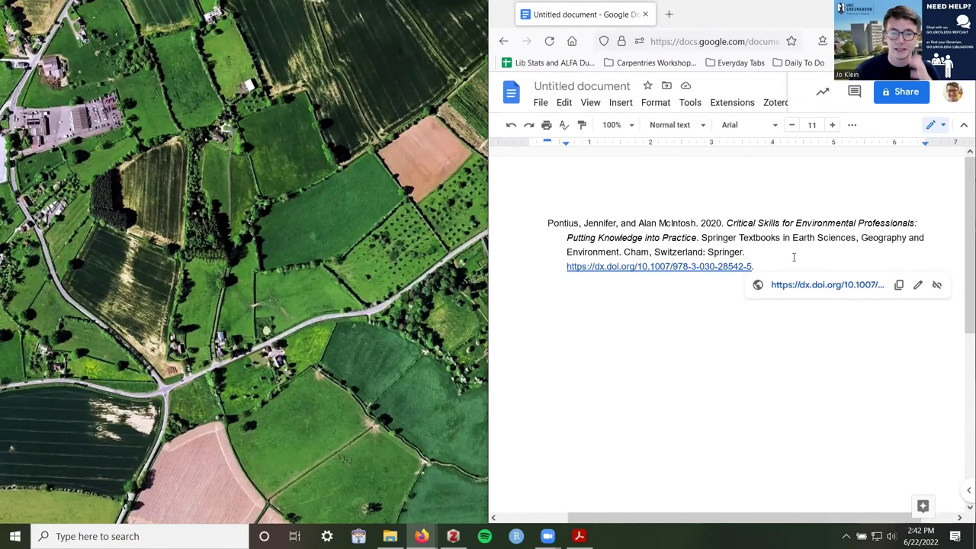
drag(645, 252, 629, 251)
click(652, 253)
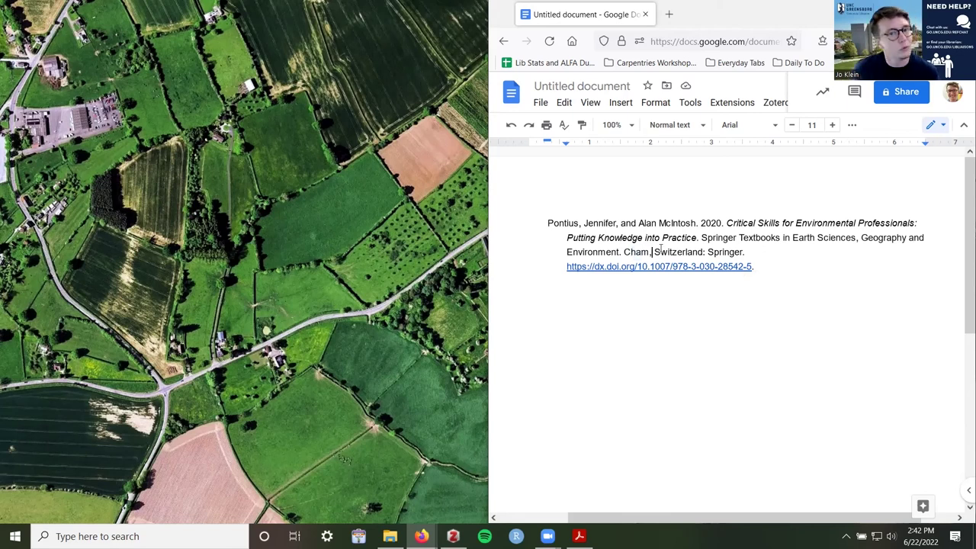
click(752, 249)
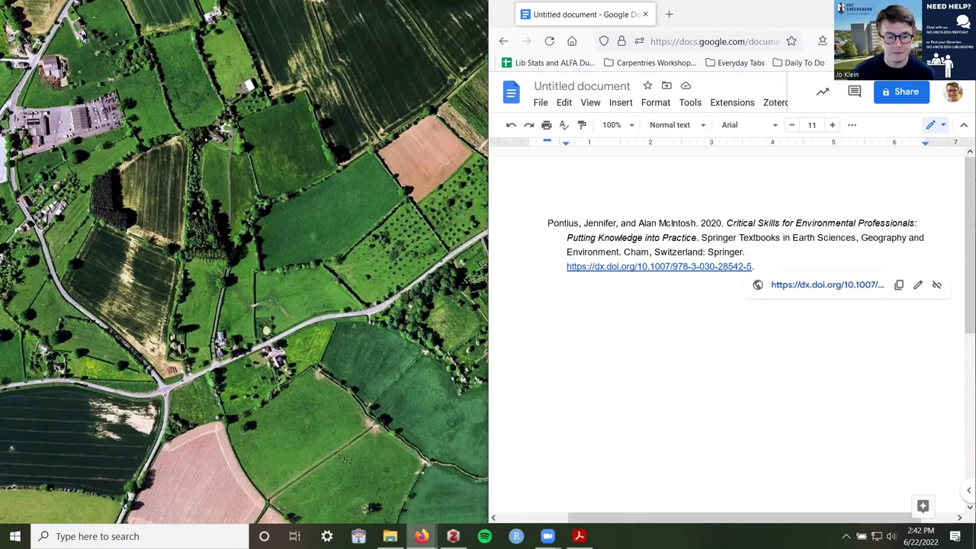
Place the Chicago Style citation guide side by side with the document and show its Books - Chicago Author-Date section
click(421, 536)
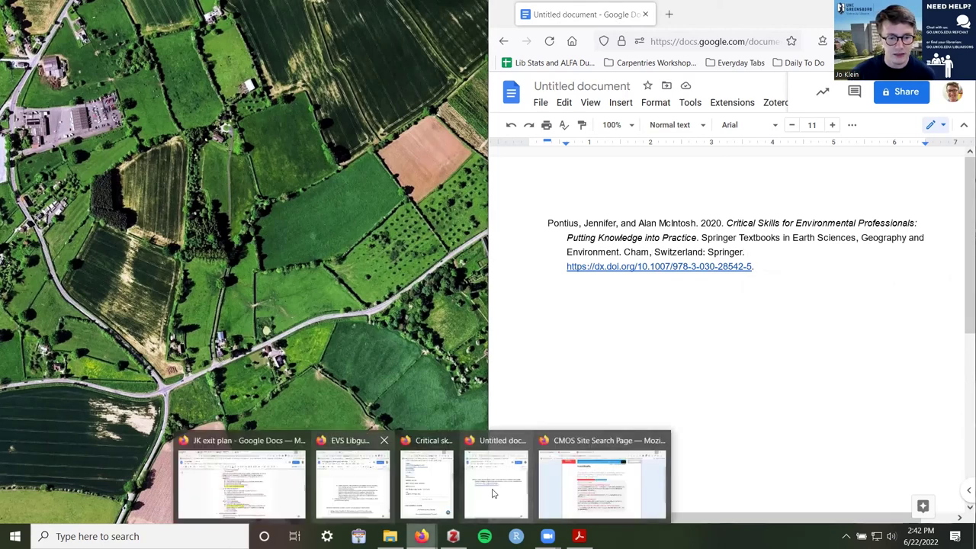
click(603, 484)
click(68, 14)
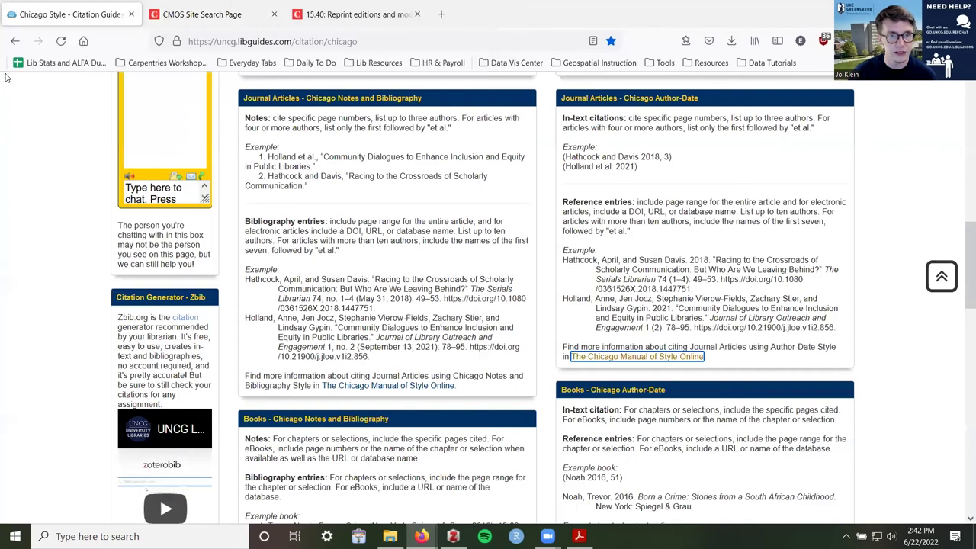
key(super+Left)
scroll(355, 348, down, 15)
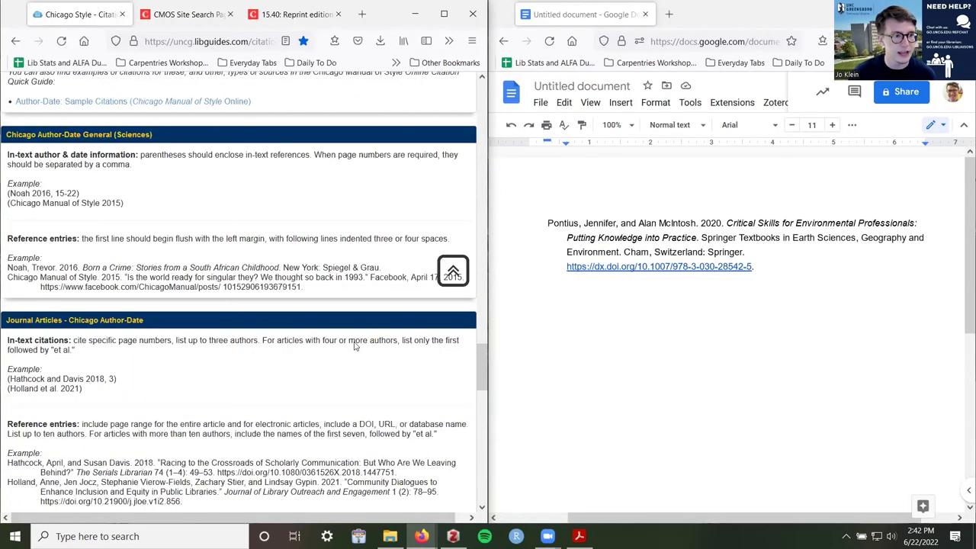
scroll(354, 347, down, 5)
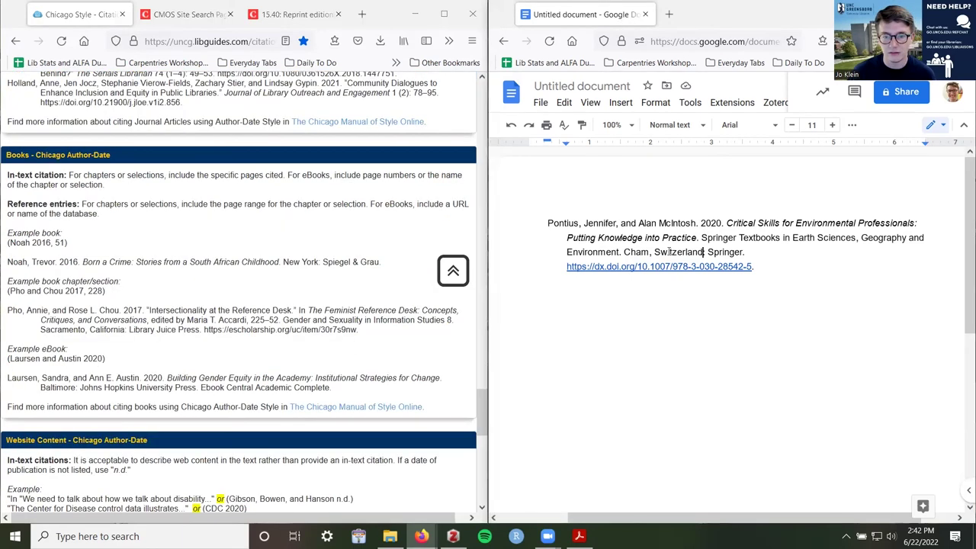
Compare the entry's place "Cham, Switzerland" and publisher "Springer" with the colon and publisher in the guide's book chapter and eBook examples
drag(703, 252, 624, 252)
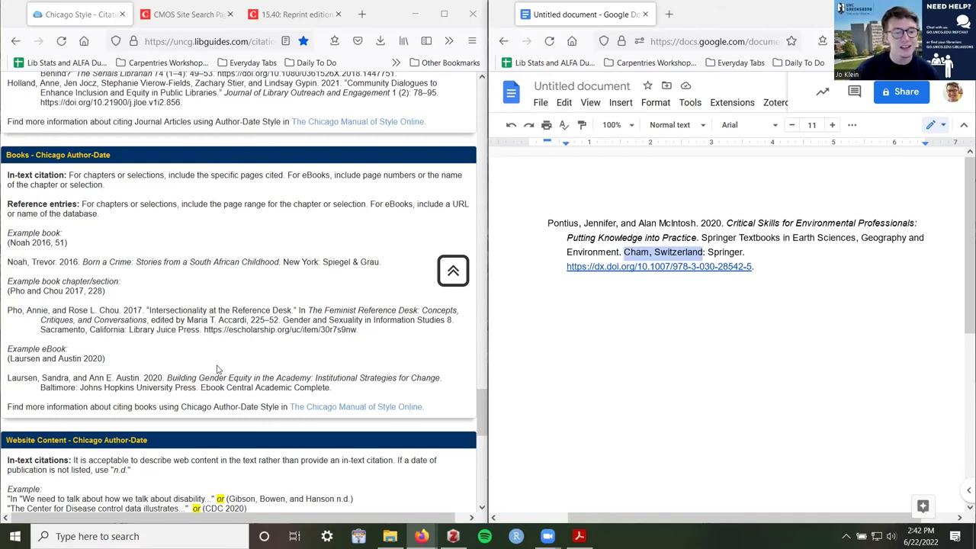
double_click(739, 254)
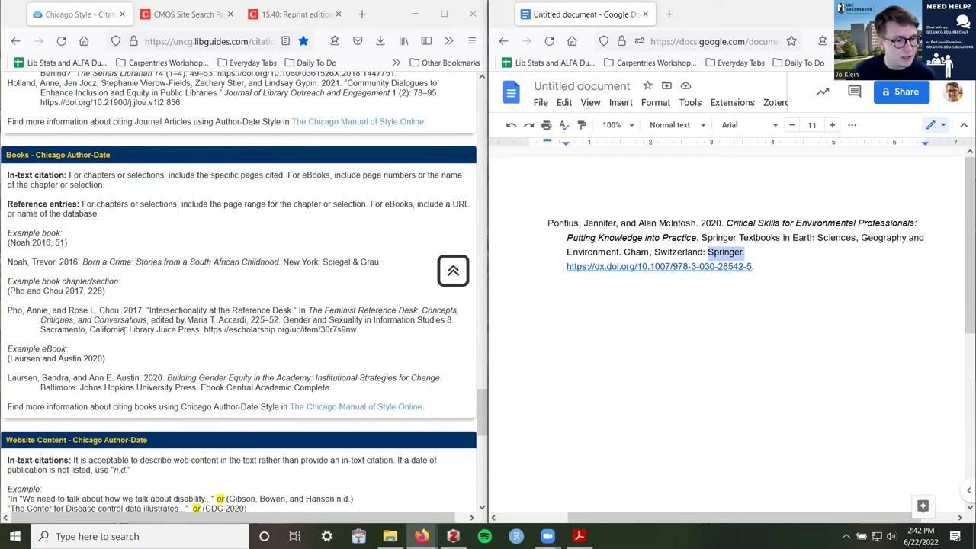
drag(124, 331, 128, 329)
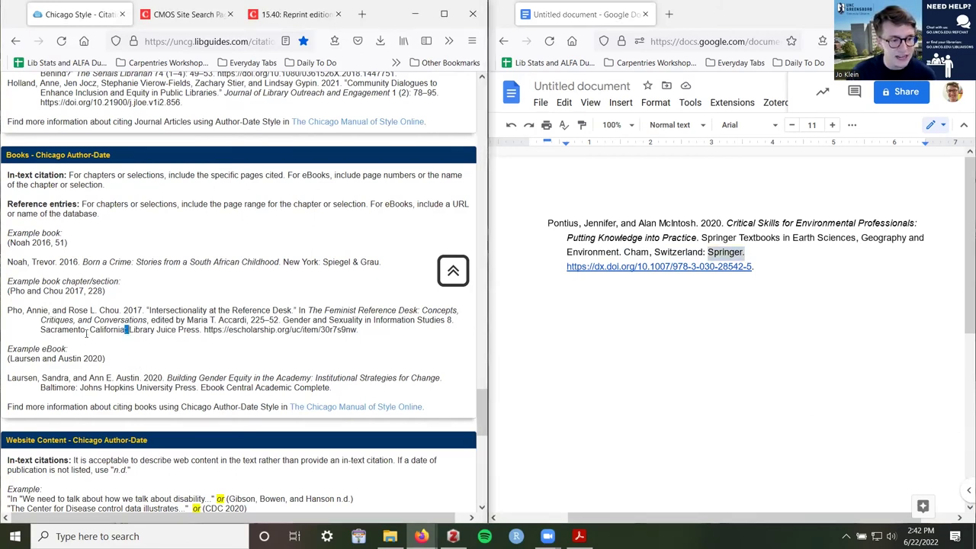
drag(76, 387, 197, 391)
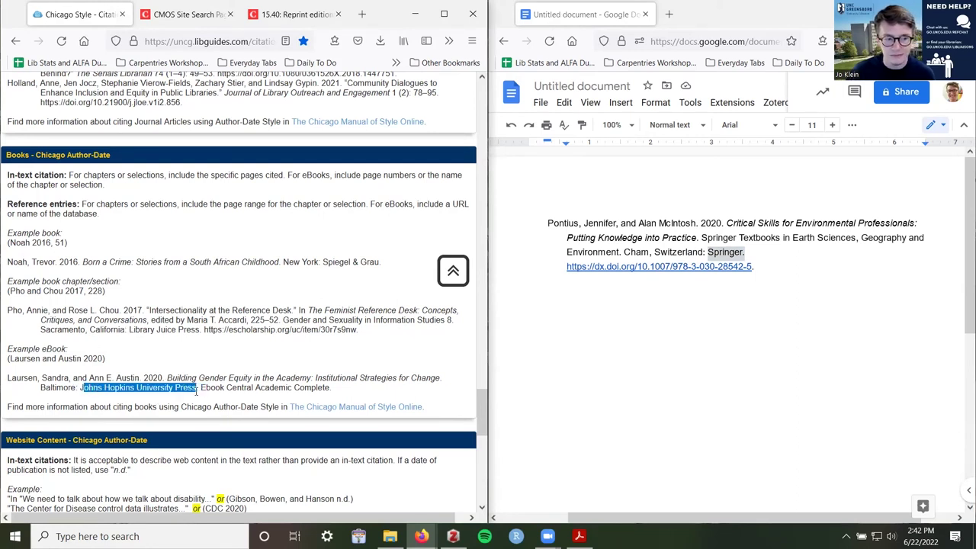
click(745, 252)
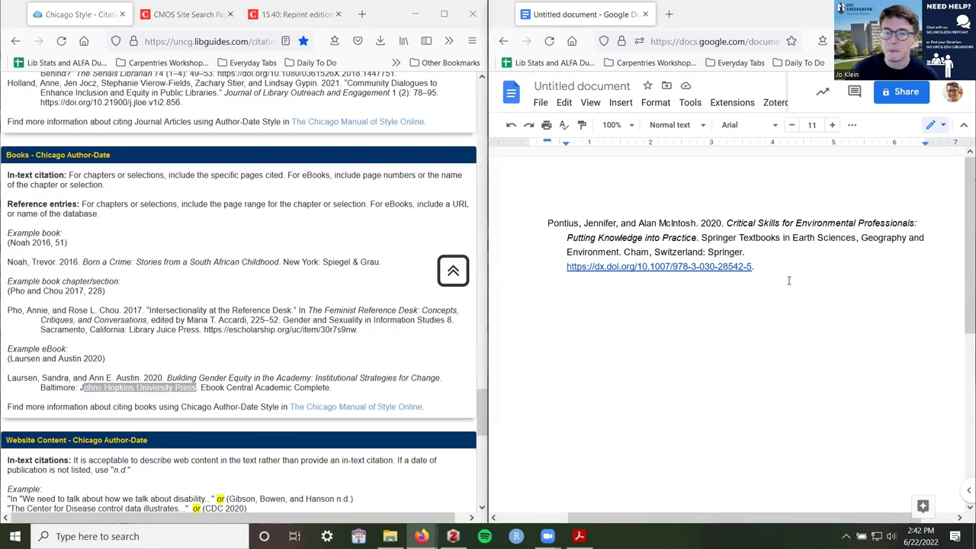
click(769, 255)
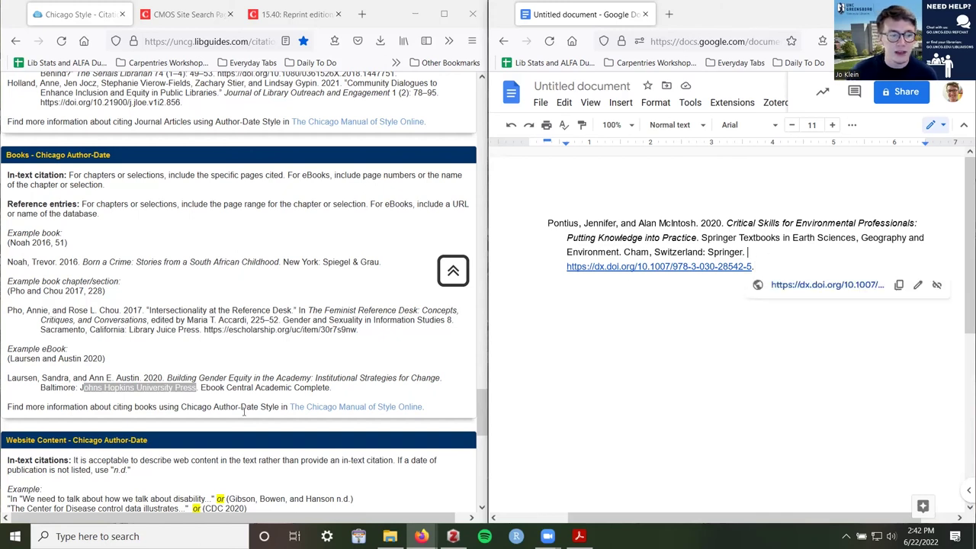
Highlight the database name "Ebook Central Academic Complete" at the end of the guide's eBook example
click(211, 402)
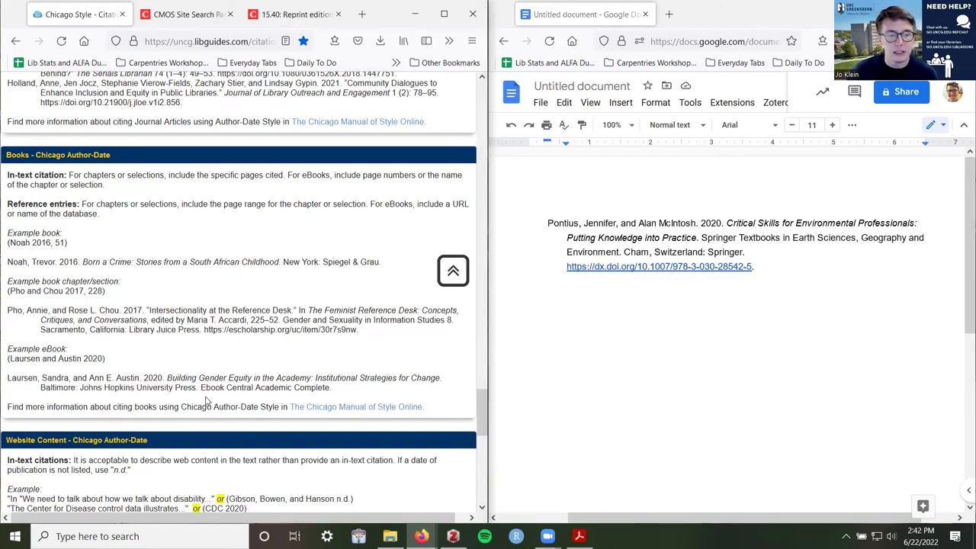
drag(202, 387, 331, 388)
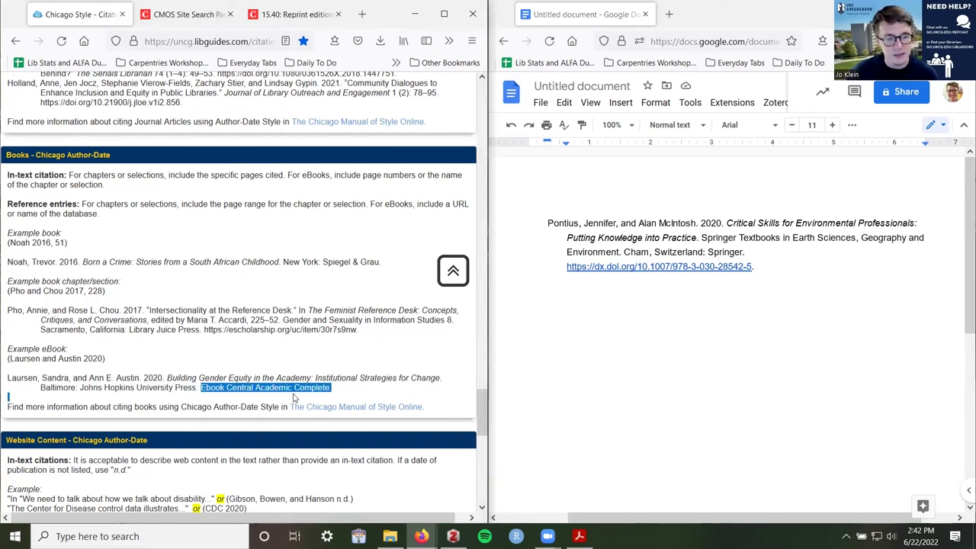
click(341, 389)
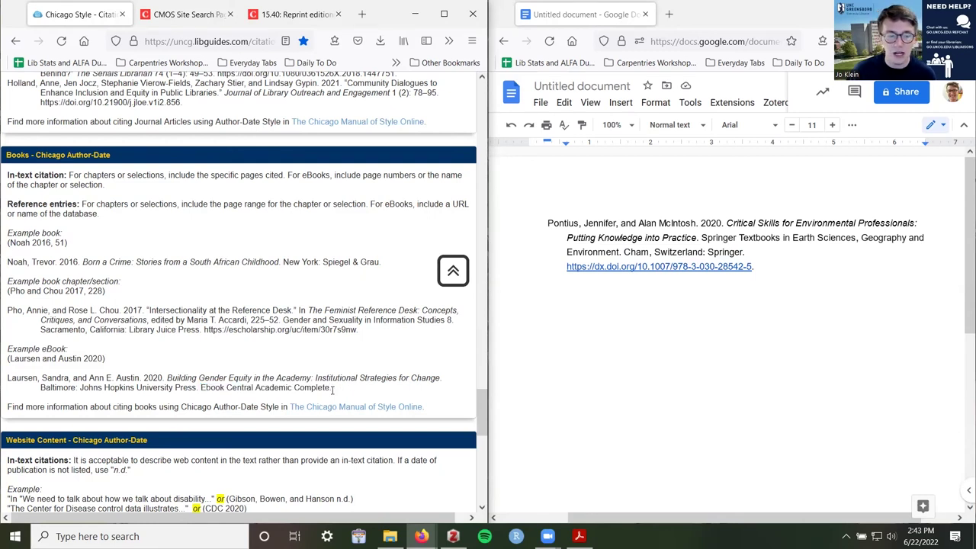
drag(330, 388, 221, 388)
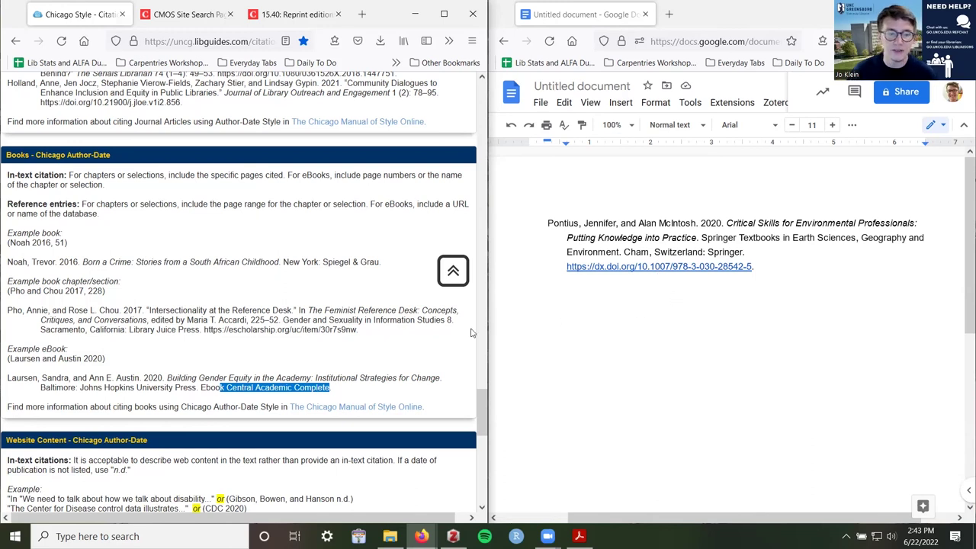
Follow the DOI link at the end of the citation entry, close its new tab, and return to the entry
click(591, 288)
click(650, 266)
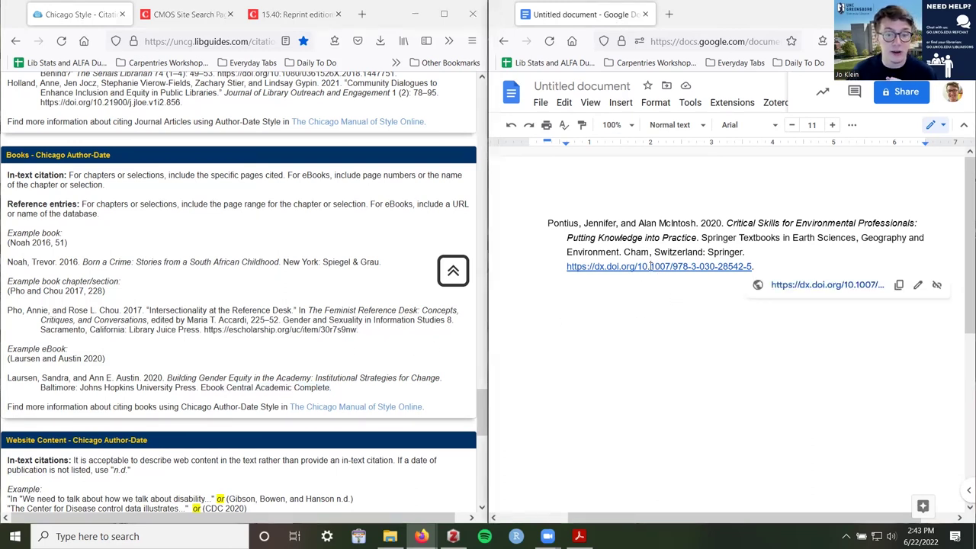
click(811, 286)
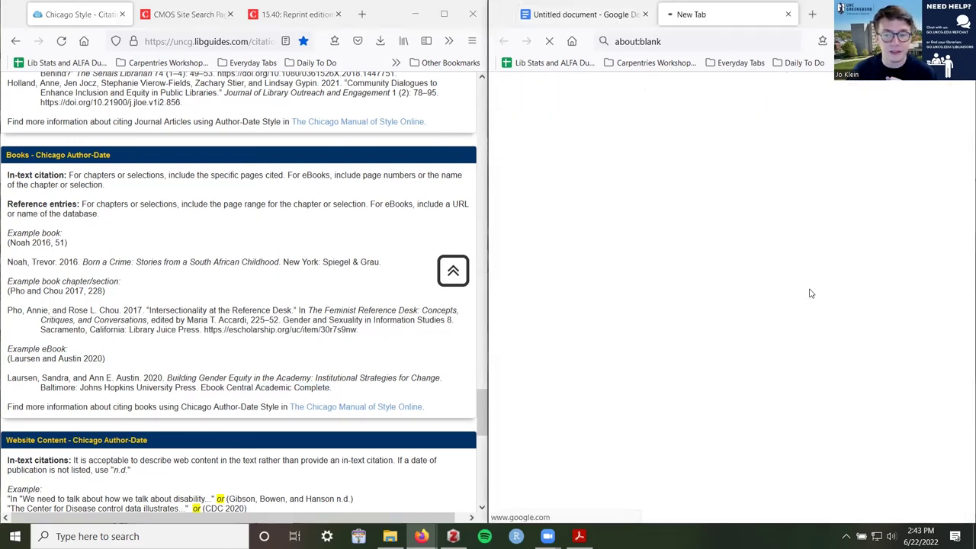
click(789, 15)
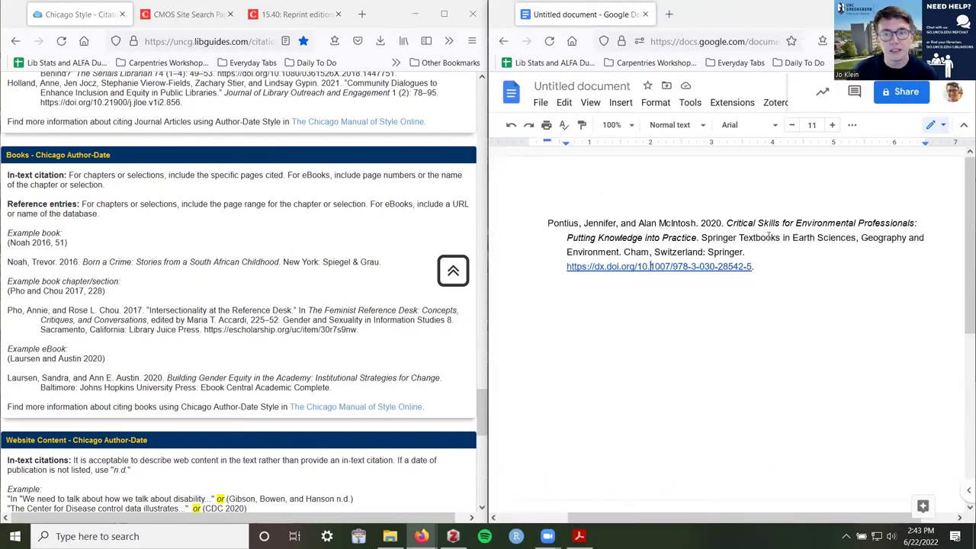
click(769, 251)
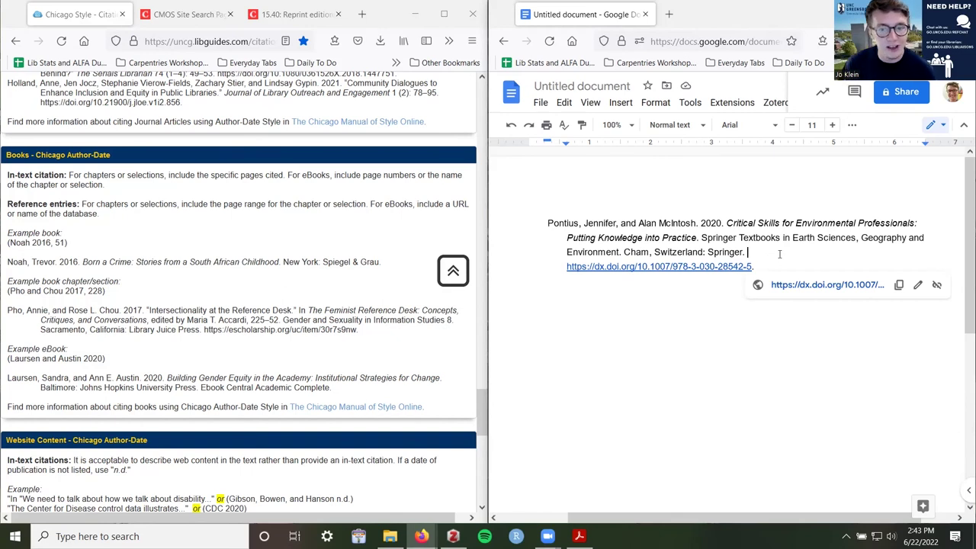
click(776, 266)
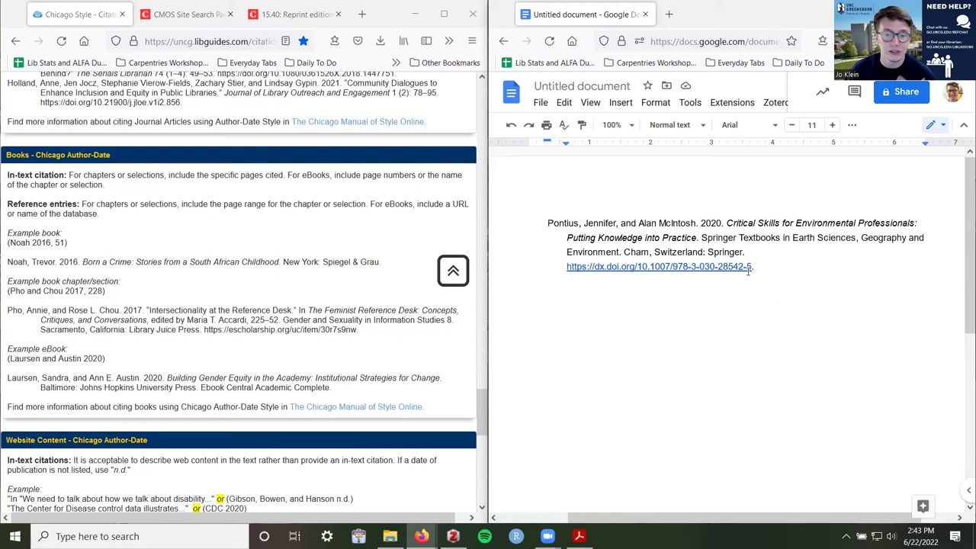
End the entry's DOI with a period, checking against the closing periods of the guide's book chapter and eBook examples
text(.)
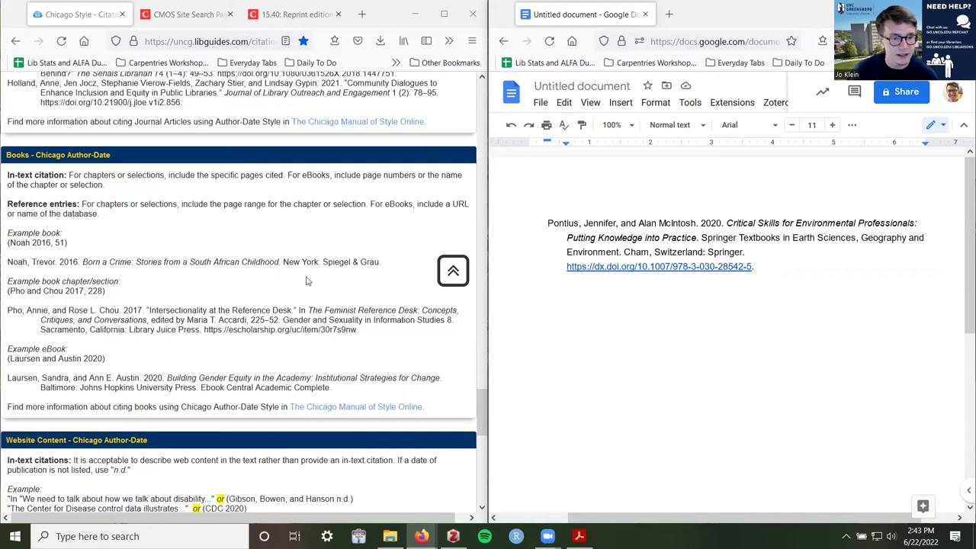
click(362, 330)
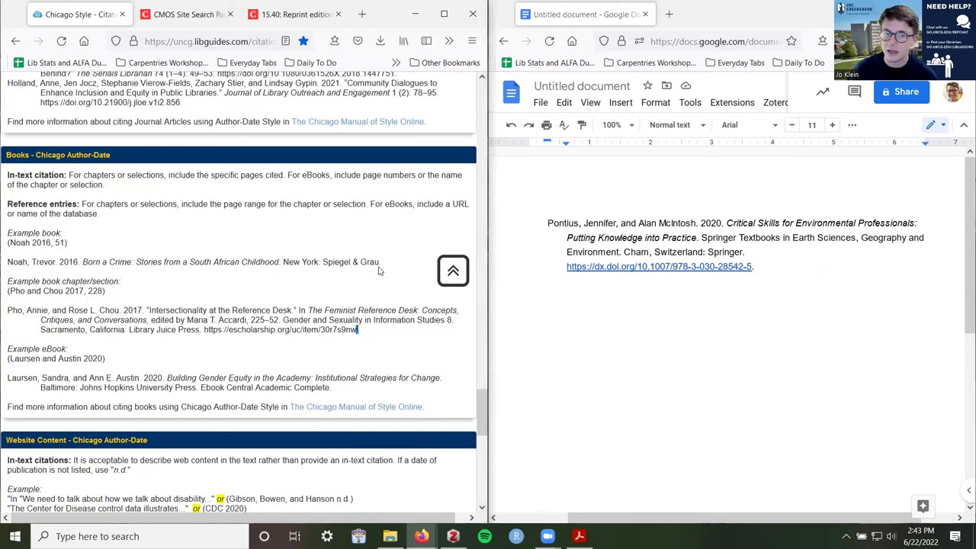
click(331, 388)
click(775, 268)
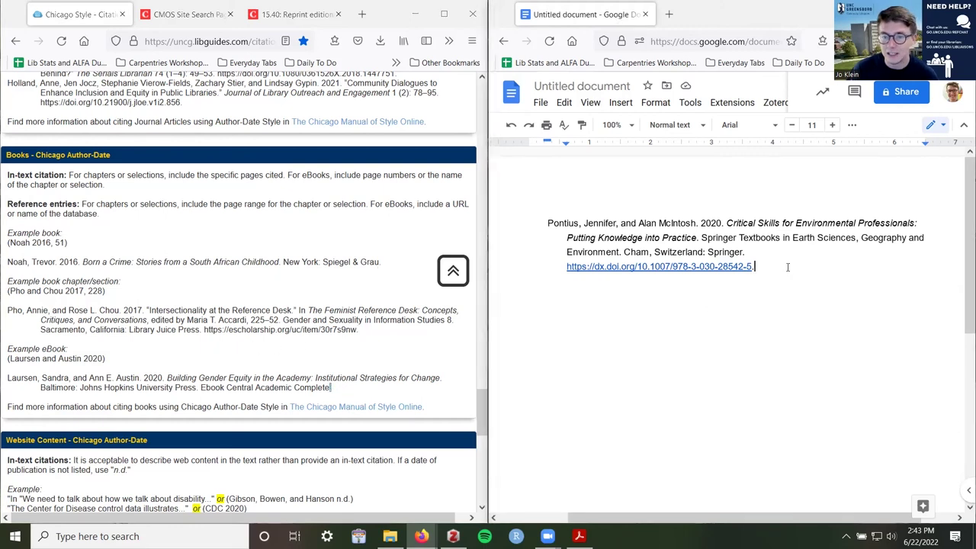
Review the entry's series title, place, publisher and DOI through to its closing period
click(857, 237)
click(657, 254)
click(781, 264)
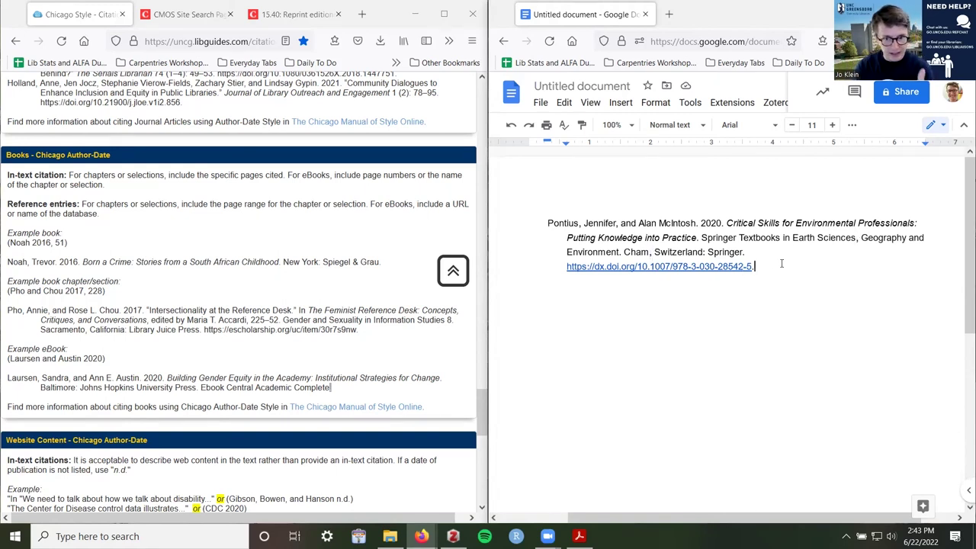
click(743, 257)
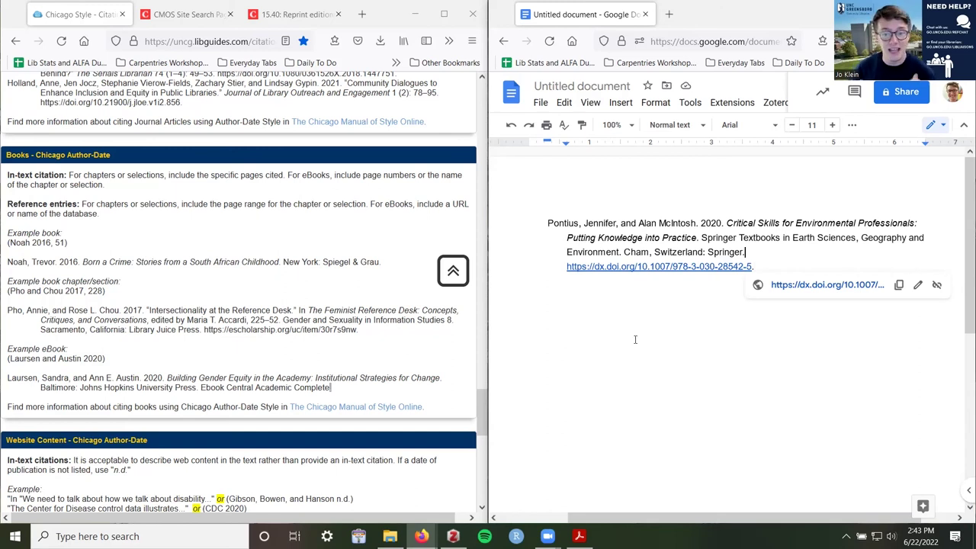
click(769, 266)
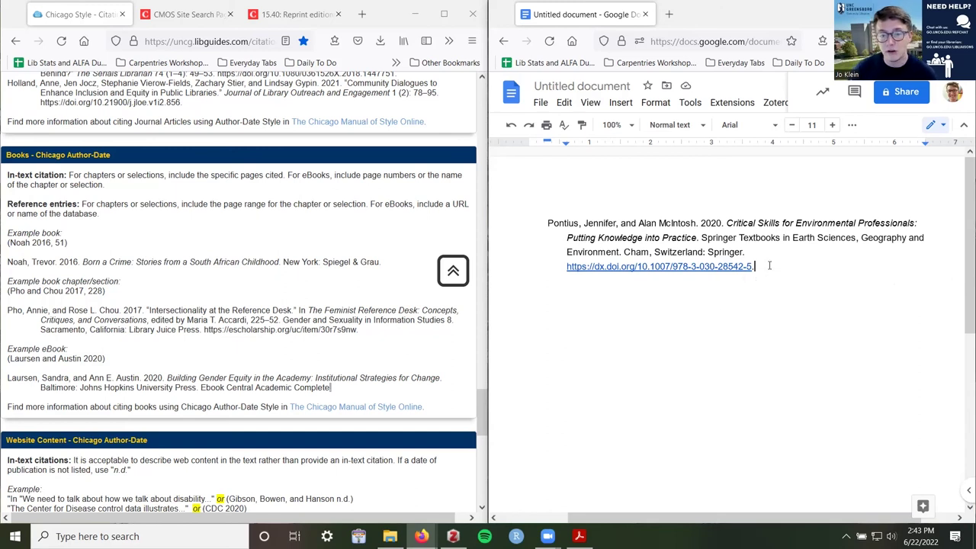
Write a parenthetical in-text citation below the entry with both authors' surnames and 2020, modelled on the guide's book chapter example
key(Return)
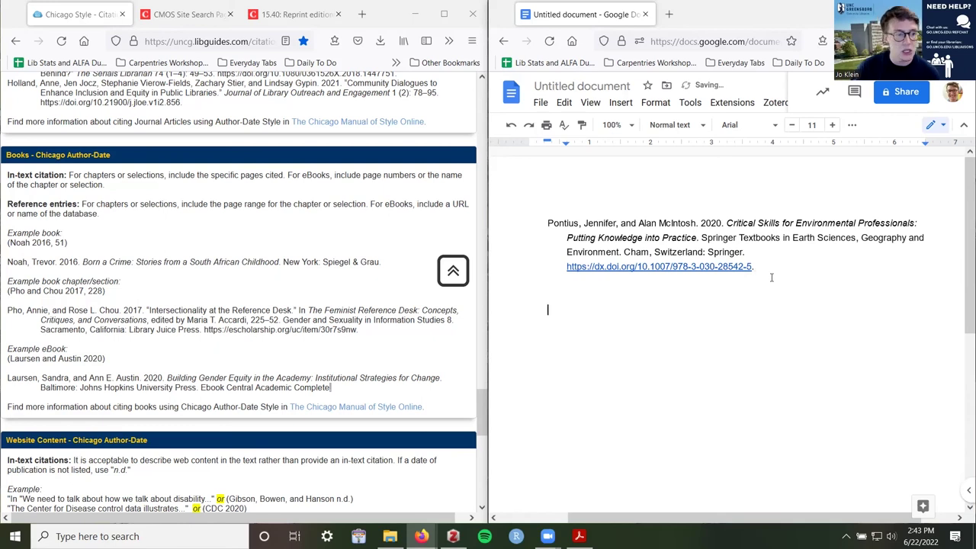
drag(105, 290, 8, 292)
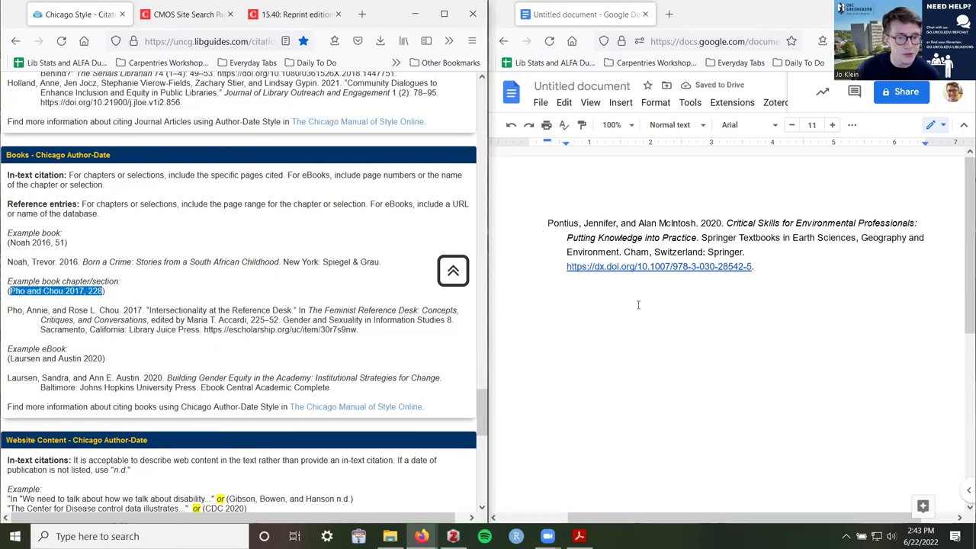
click(638, 305)
text(Pont)
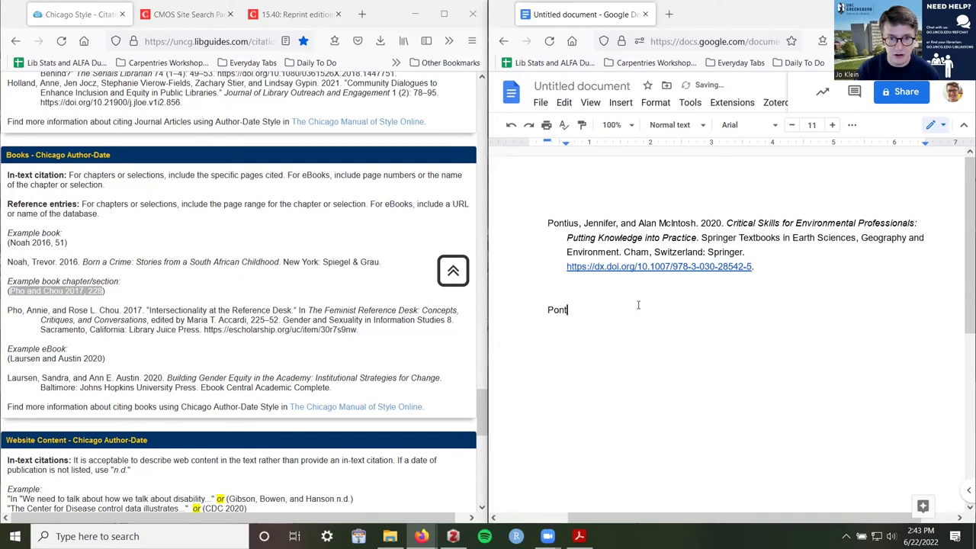
text(ius and )
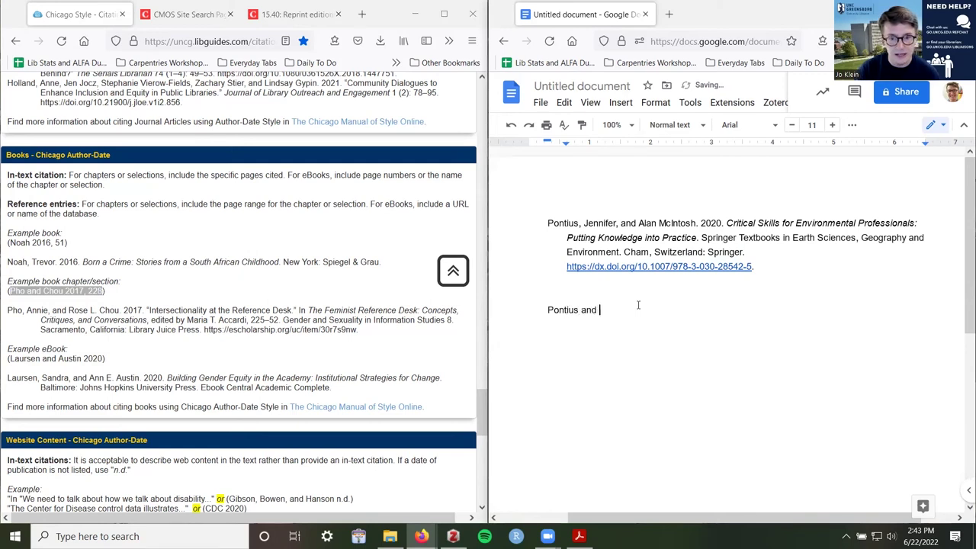
text(McInto)
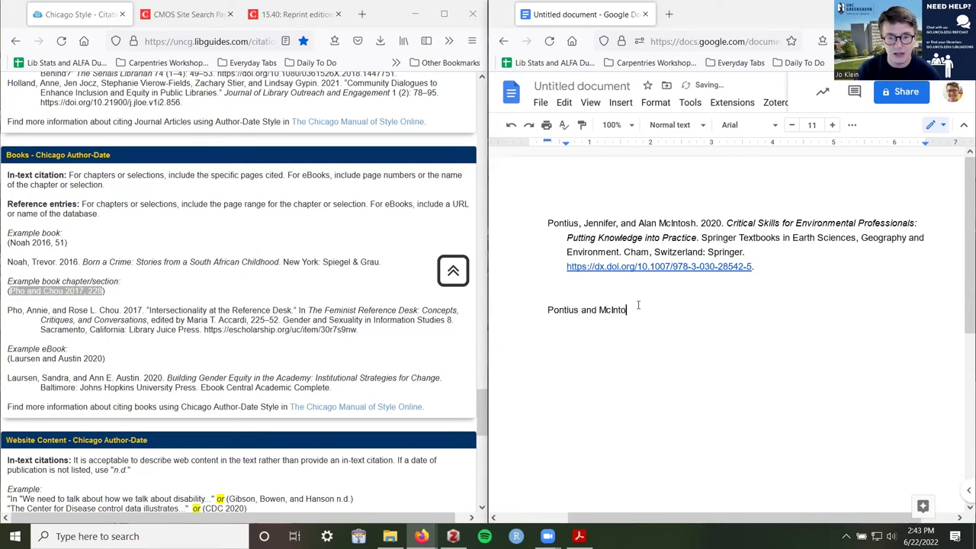
text(sh 2020)
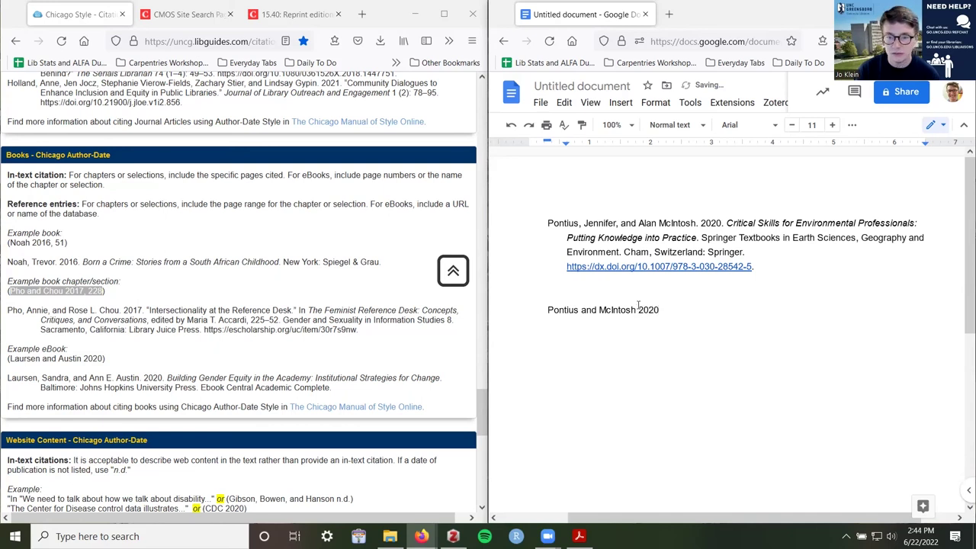
text(()
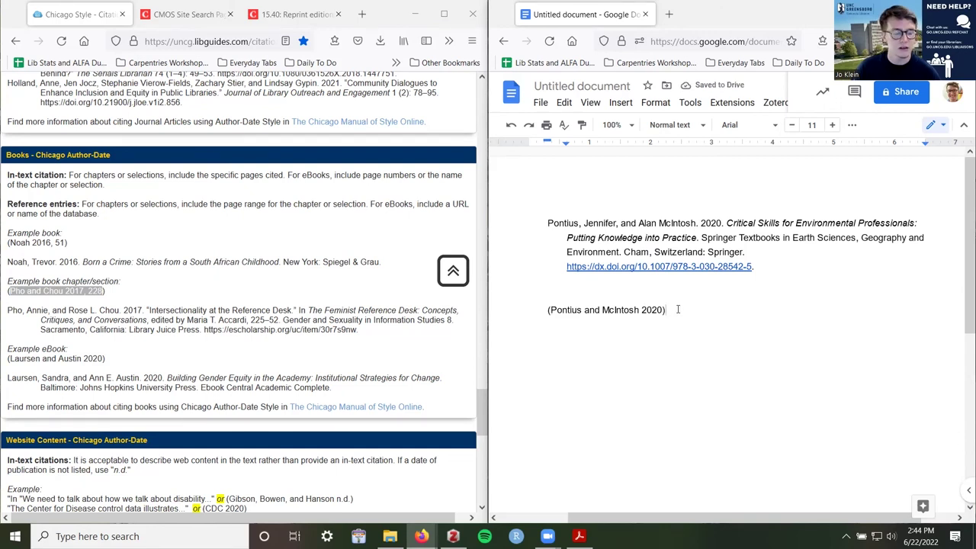
drag(130, 290, 4, 297)
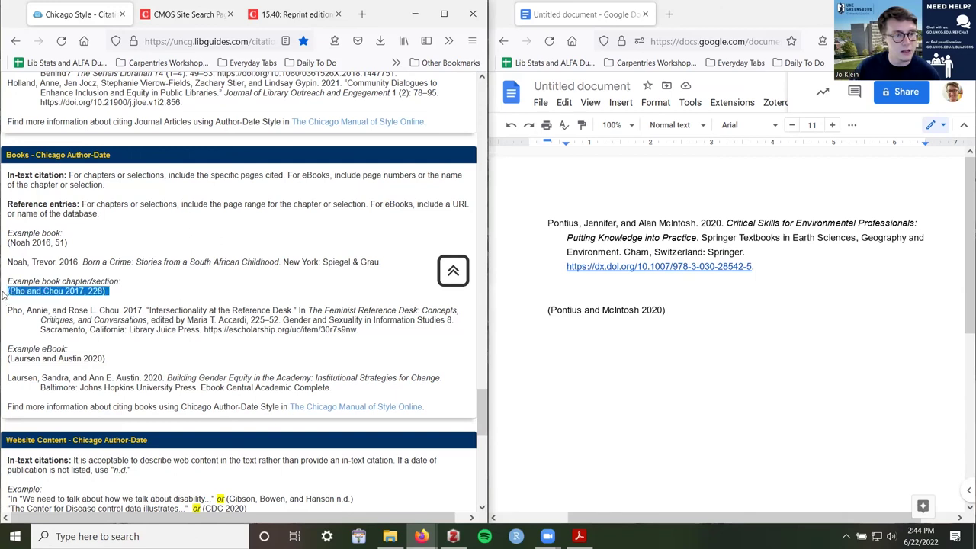
click(125, 292)
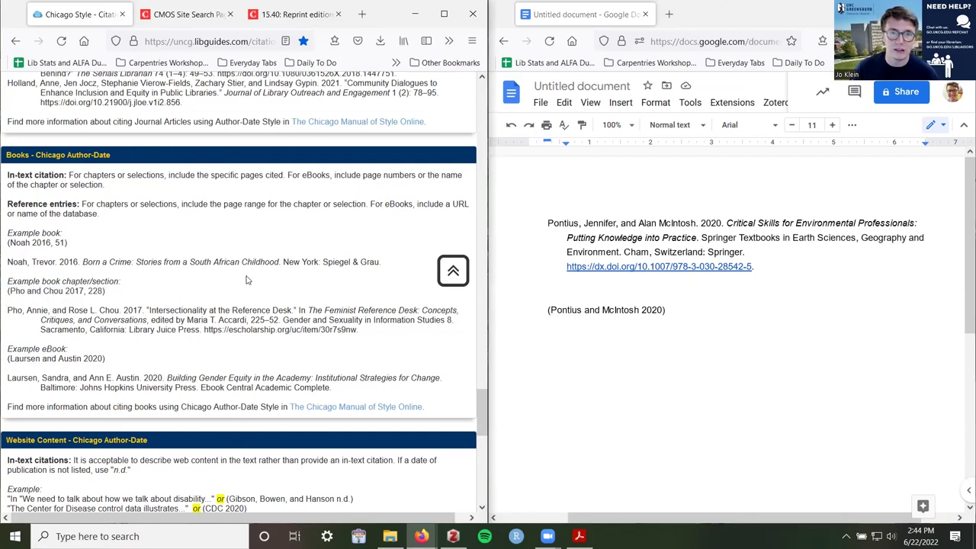
View the book reference and in-text examples in the Author-Date samples of The Chicago Manual of Style Online's Citation Quick Guide
click(209, 14)
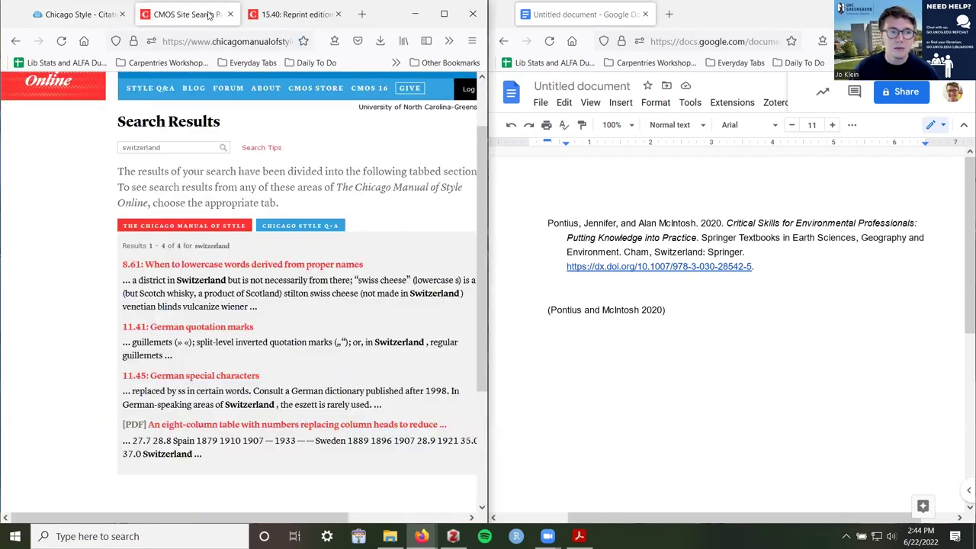
scroll(229, 267, up, 2)
click(298, 135)
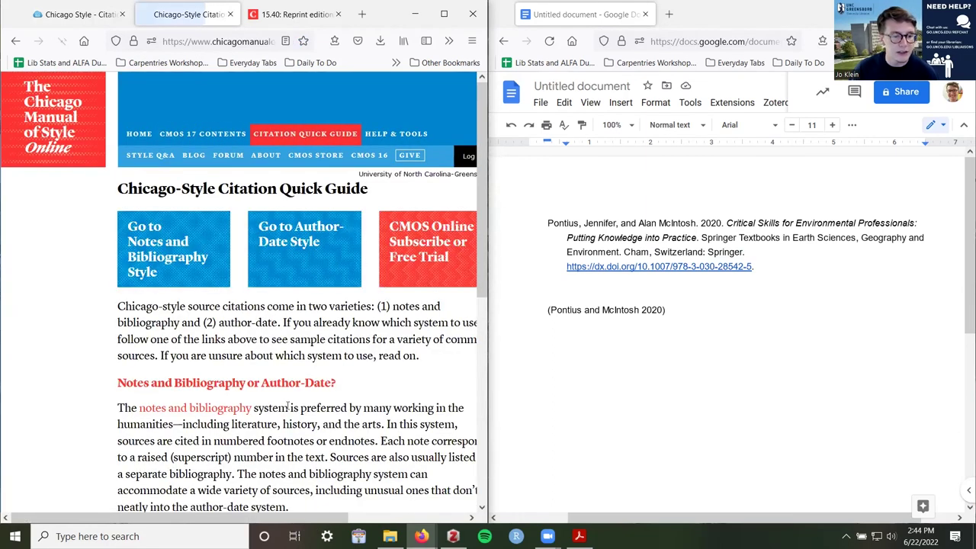
click(285, 248)
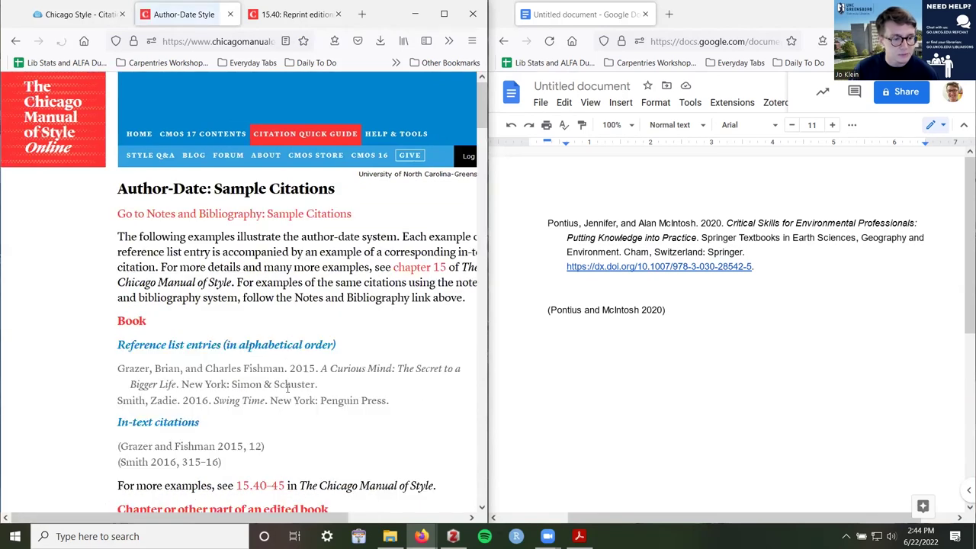
scroll(286, 387, down, 2)
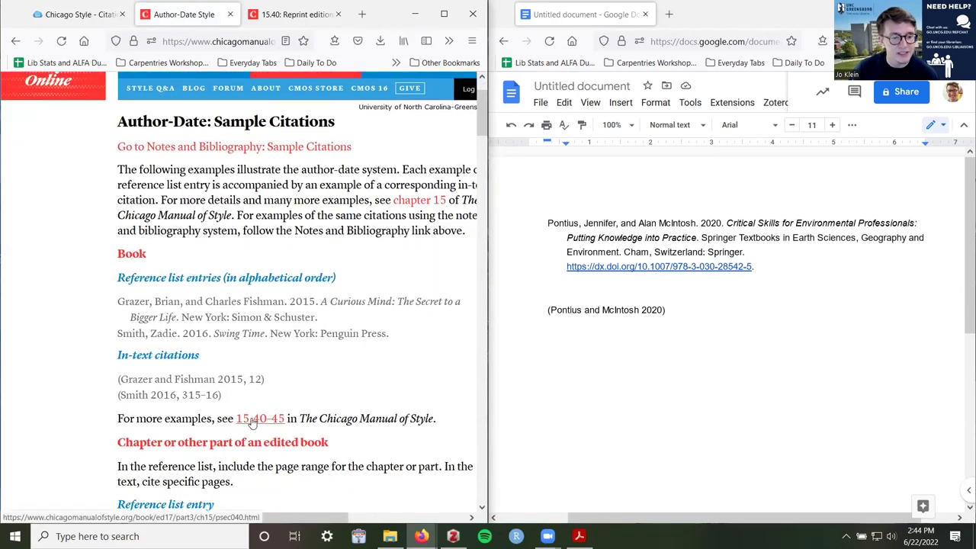
Look up section 15.7 on basic in-text citation structure in the manual's Author-Date References chapter, and follow its reference to 15.30
scroll(255, 419, up, 2)
click(209, 129)
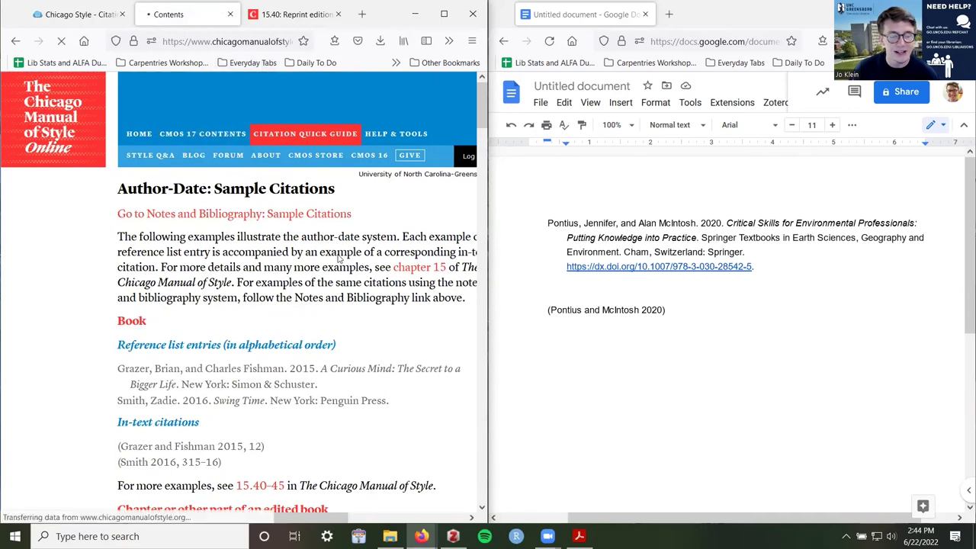
scroll(319, 373, down, 5)
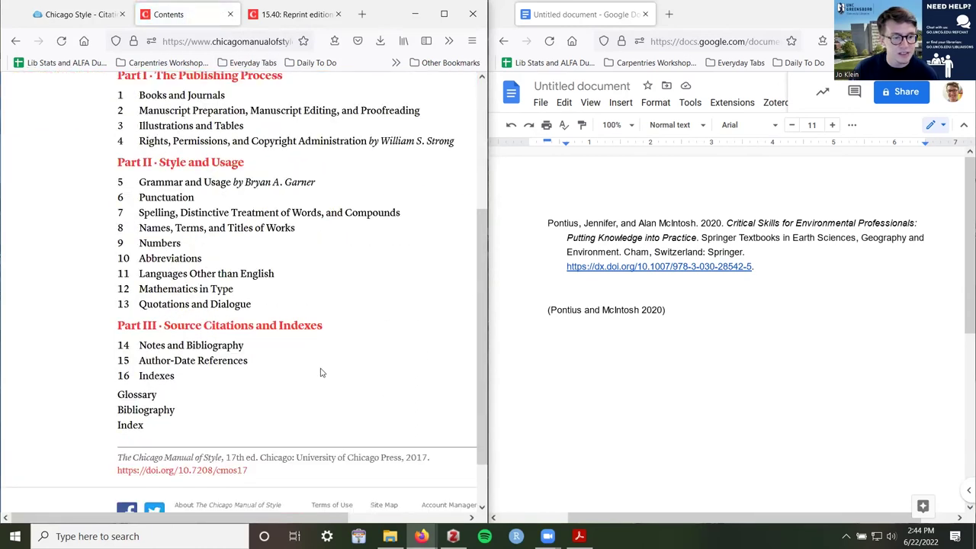
click(206, 304)
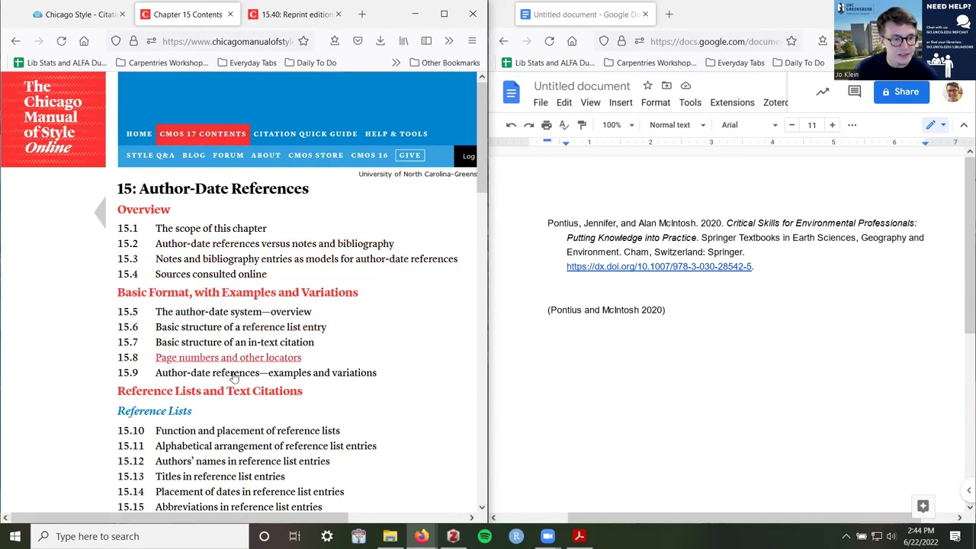
scroll(221, 375, down, 2)
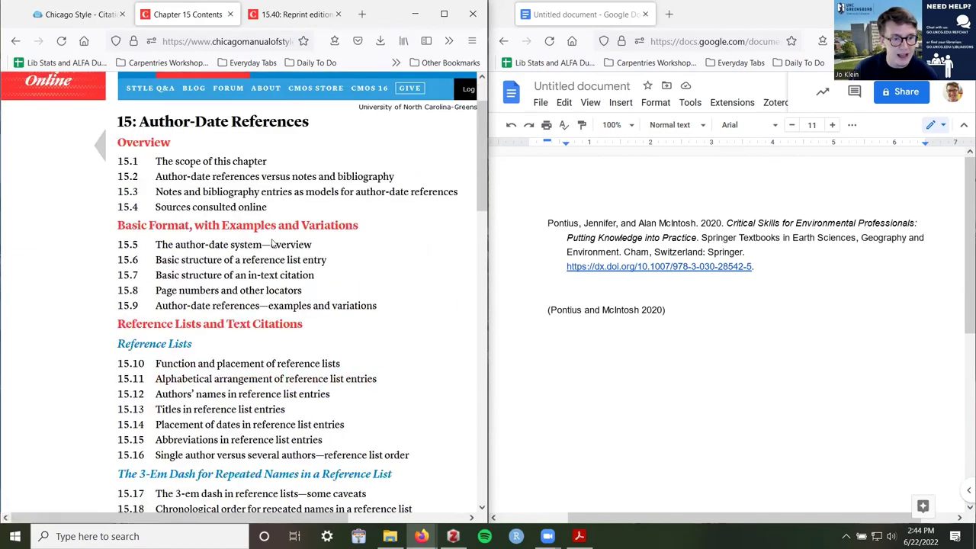
click(265, 282)
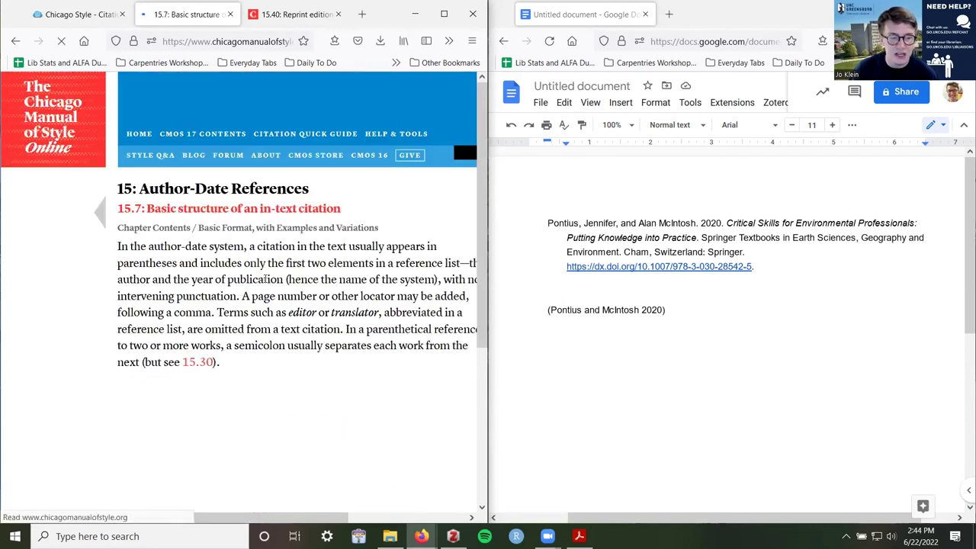
scroll(331, 401, down, 2)
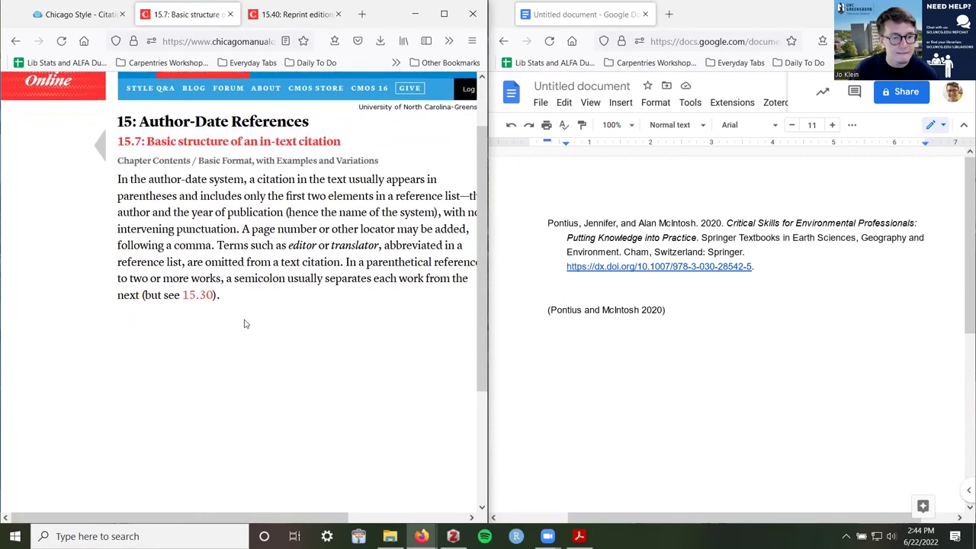
click(197, 298)
scroll(305, 393, down, 2)
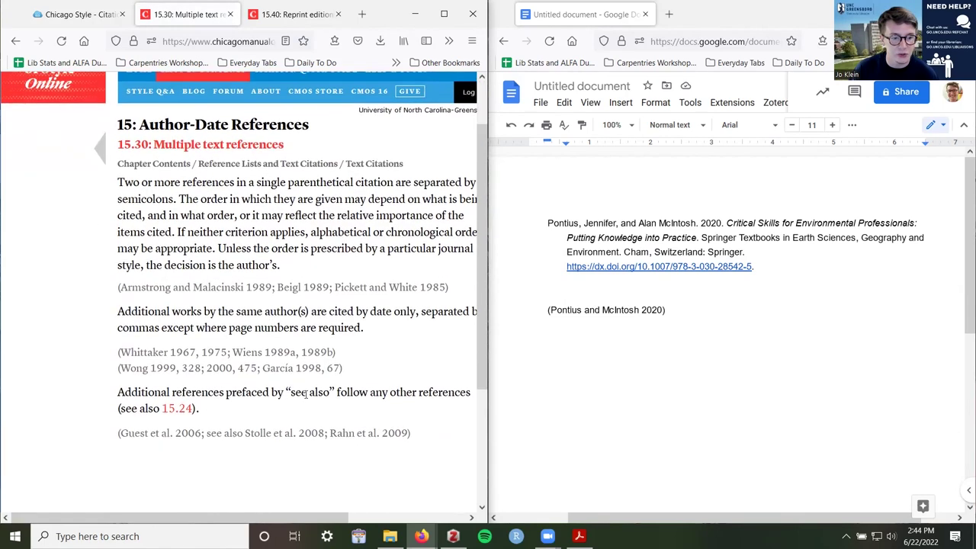
Open the Sample Author-Date Paper from the library's Chicago guide, block location access, and go to its first page of text
click(71, 15)
scroll(473, 438, up, 4)
drag(475, 389, 460, 149)
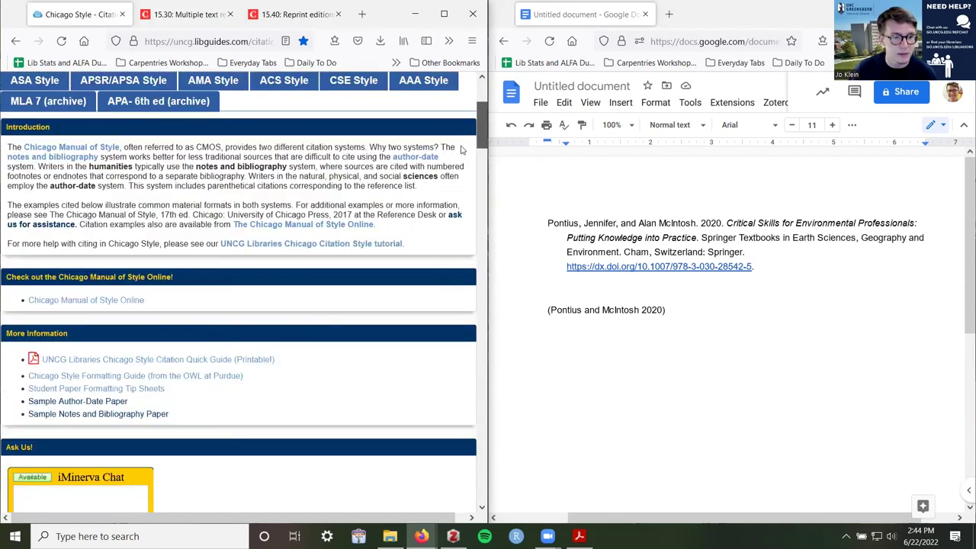
click(106, 394)
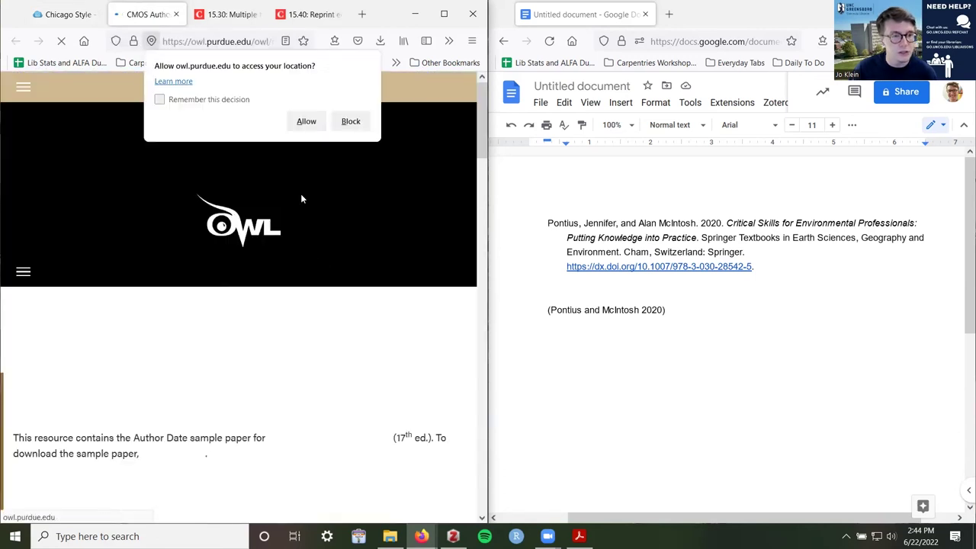
click(351, 121)
scroll(283, 389, down, 3)
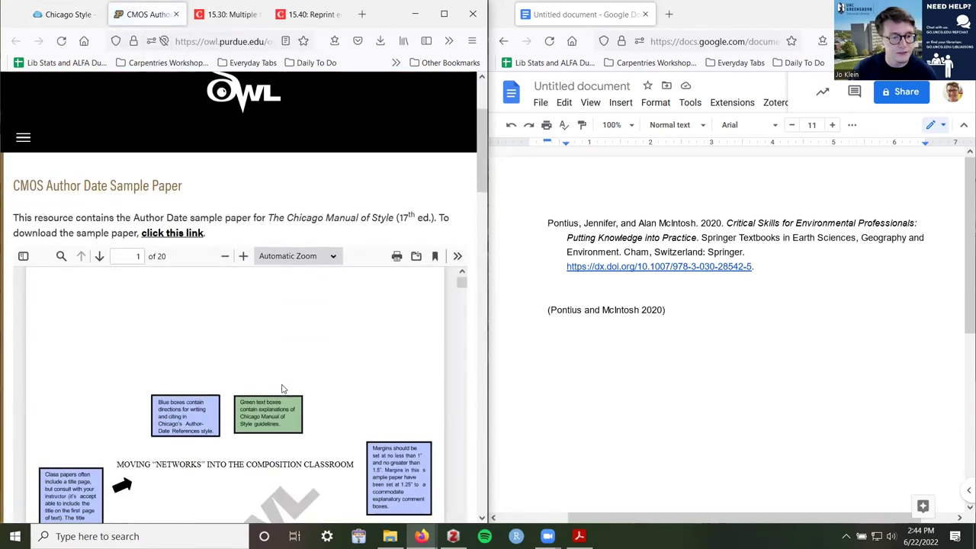
scroll(282, 389, down, 3)
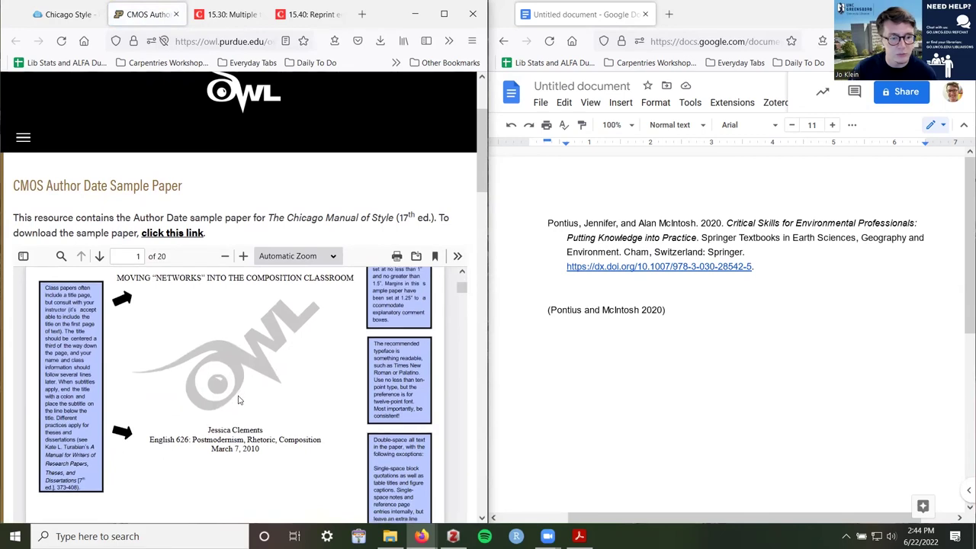
scroll(238, 399, down, 5)
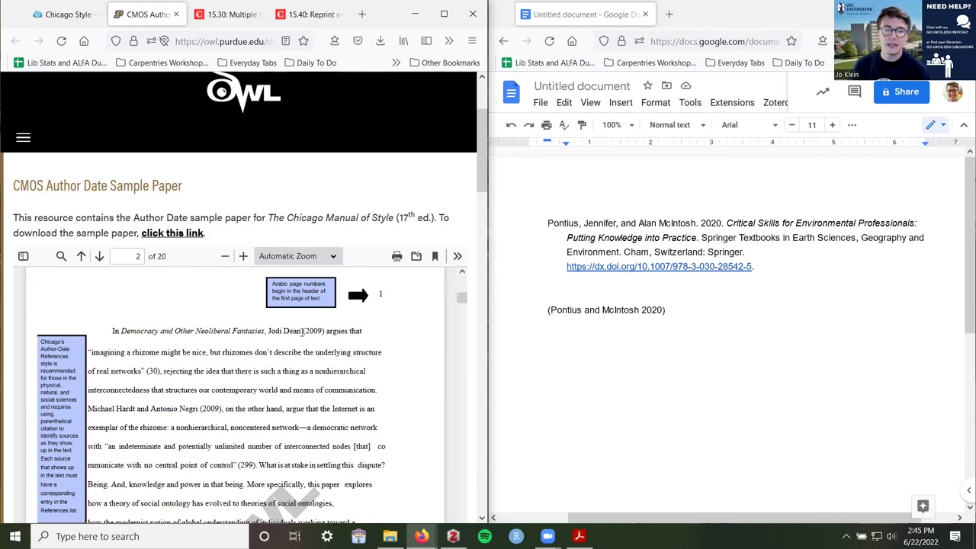
Compare the document's in-text citation with the sample paper's opening sentence, highlighting the title "Democracy and Other Neoliberal Fantasies"
drag(639, 309, 542, 315)
drag(665, 311, 547, 313)
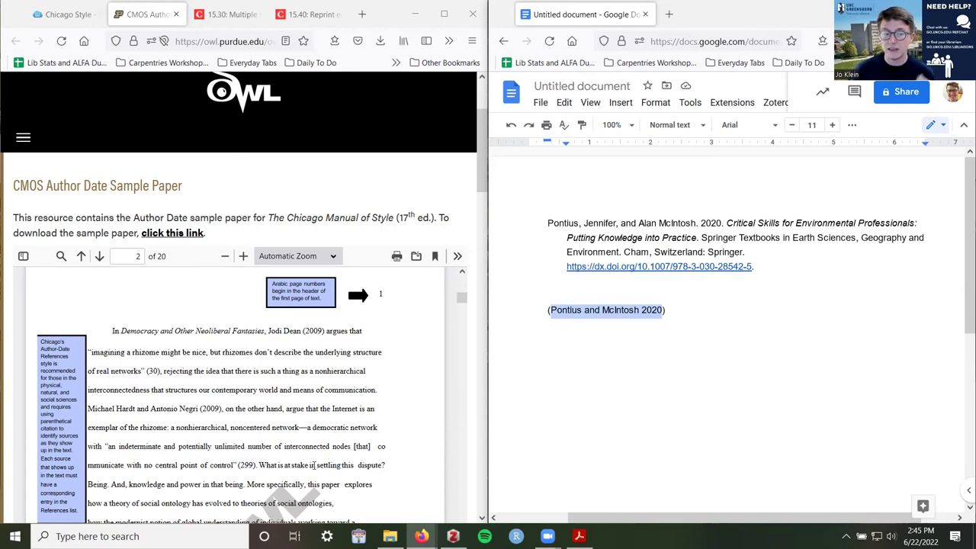
click(671, 309)
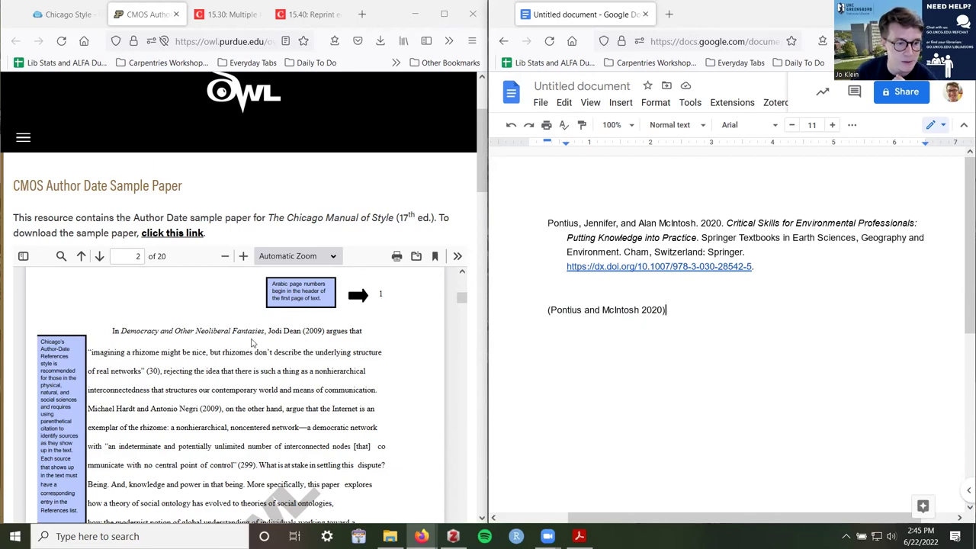
drag(122, 331, 265, 331)
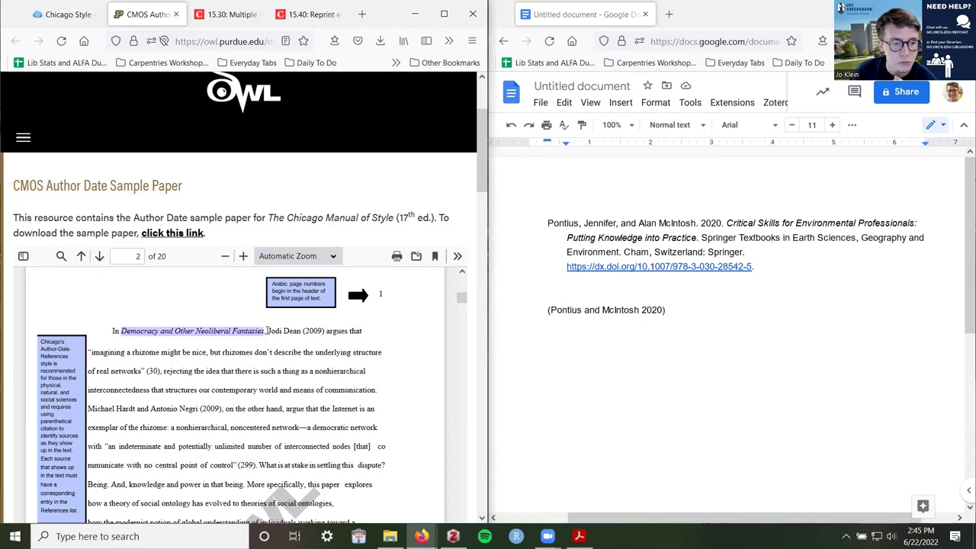
click(266, 331)
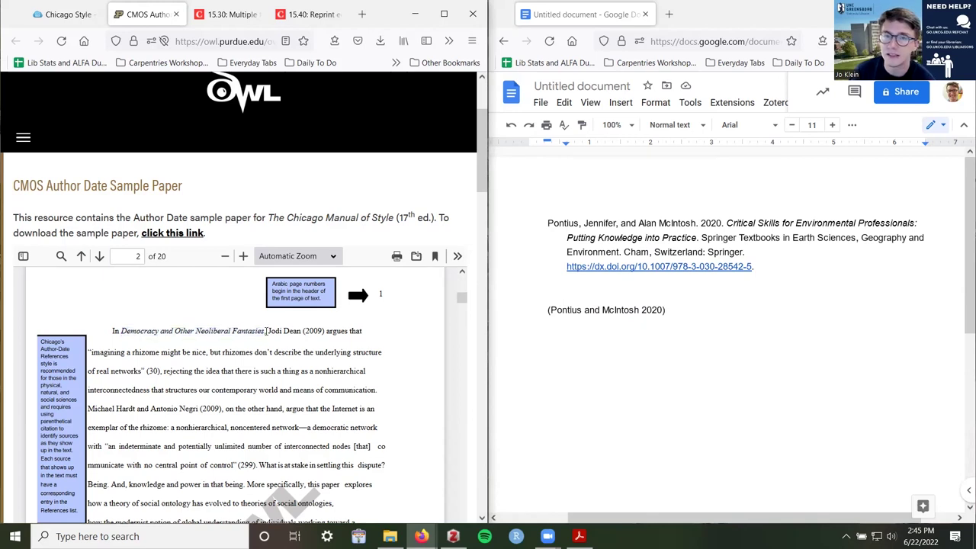
Compare the document's in-text citation with the sample paper's first sentence, highlighting the year "(2009)" after the author's name and the page number "(30)"
drag(267, 331, 303, 331)
click(303, 331)
drag(668, 312, 547, 312)
drag(324, 331, 304, 331)
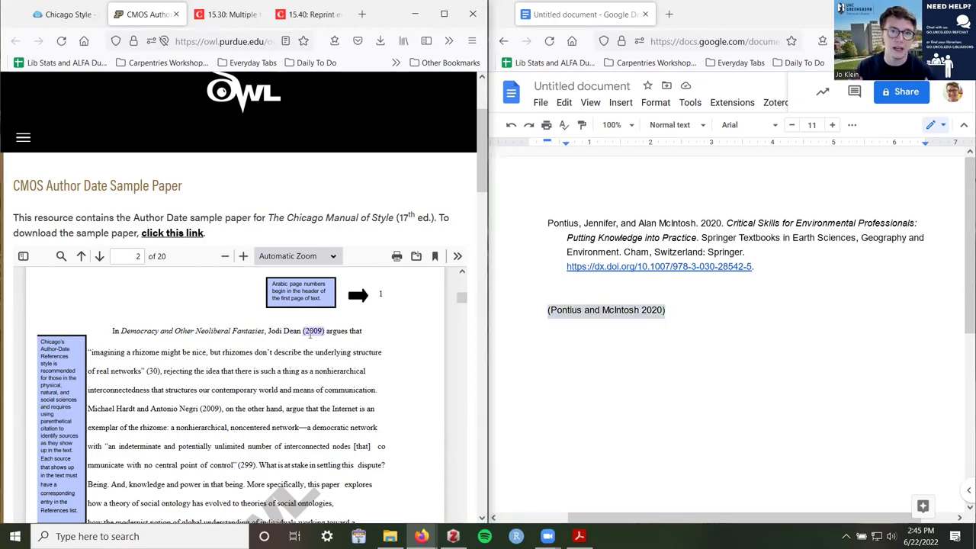
click(302, 330)
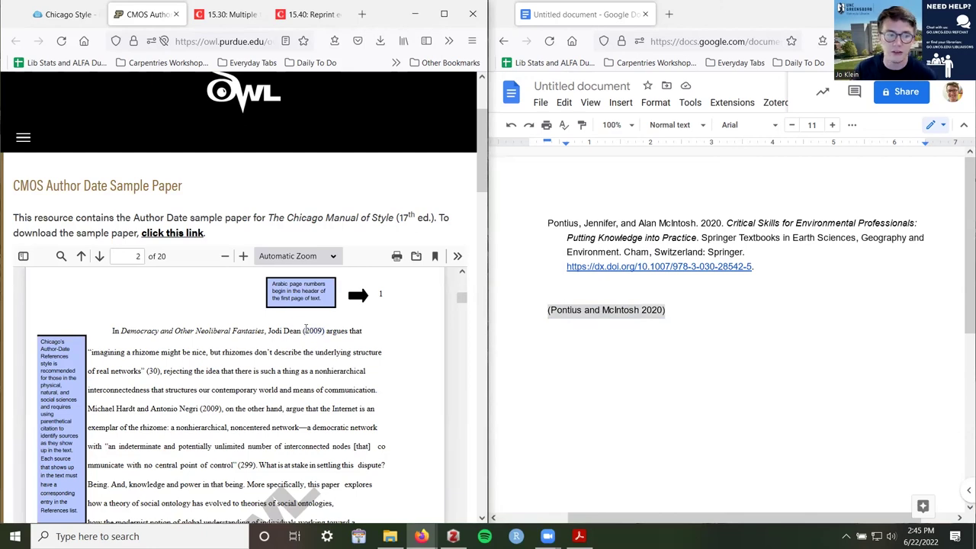
drag(161, 374, 146, 373)
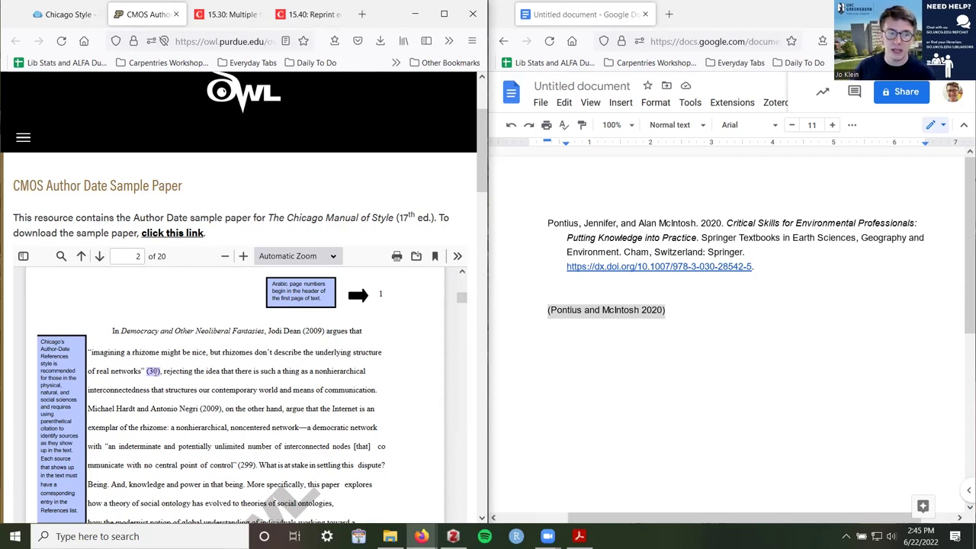
click(317, 335)
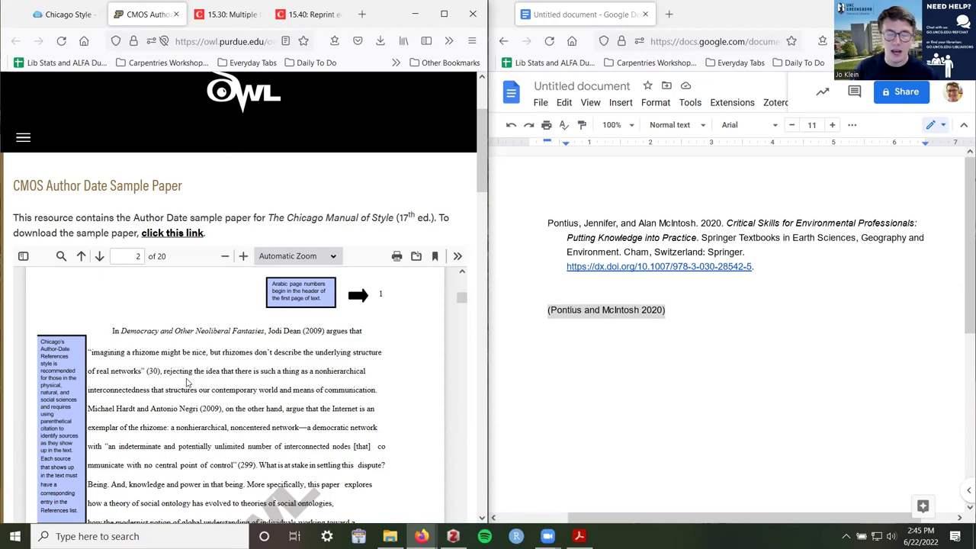
Examine how the page citation "(30)" separates the quotation from the commentary, highlighting the quoted passage and the words starting "rejecting the idea"
drag(162, 374, 204, 371)
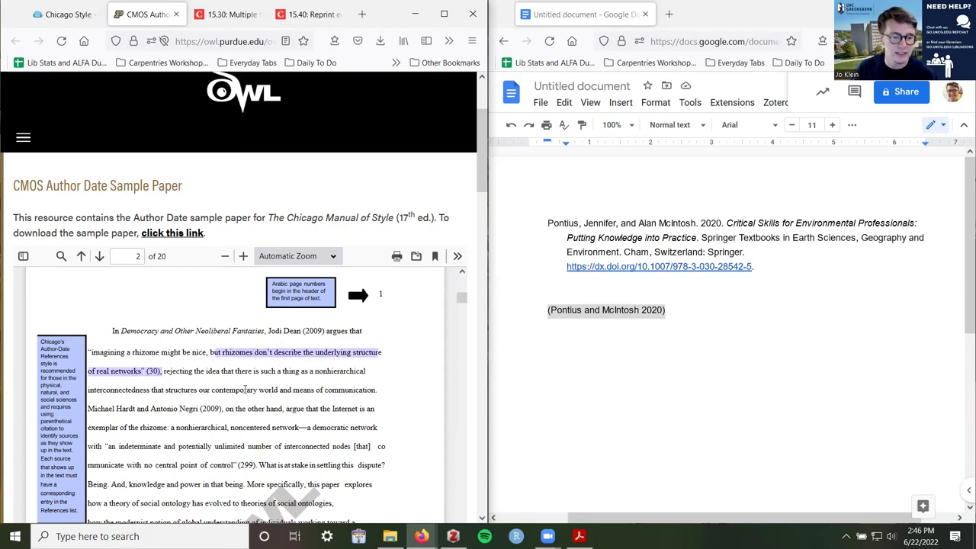
click(160, 371)
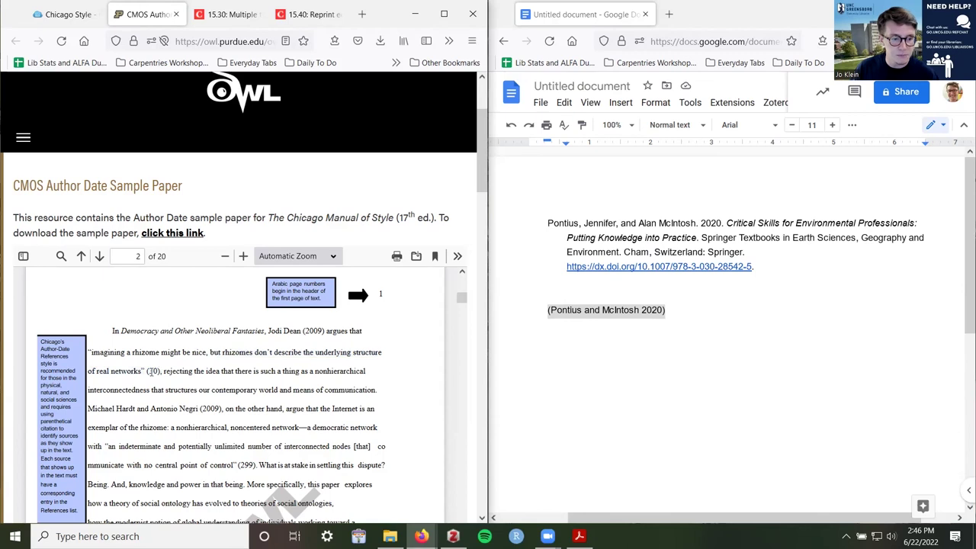
drag(211, 352, 147, 370)
drag(92, 350, 153, 371)
click(155, 371)
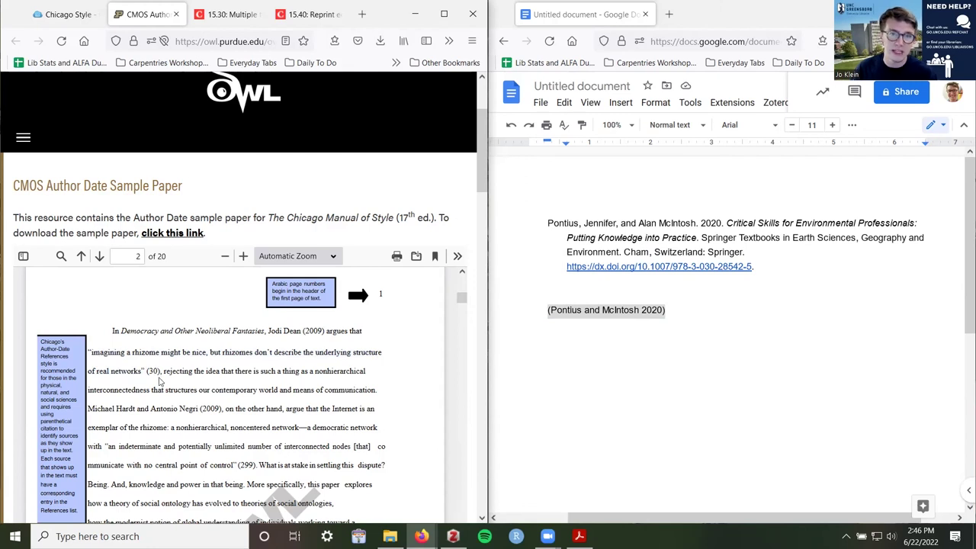
drag(164, 372, 372, 373)
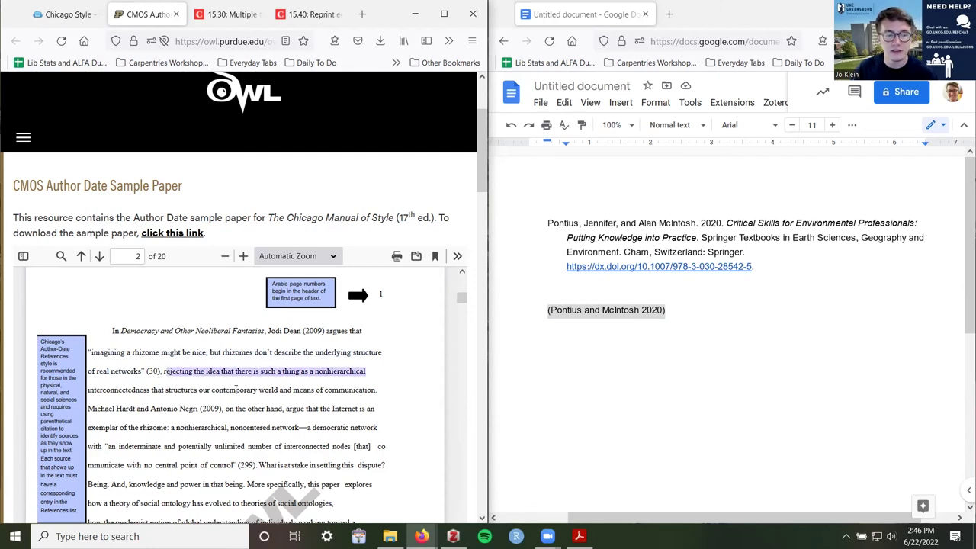
click(374, 379)
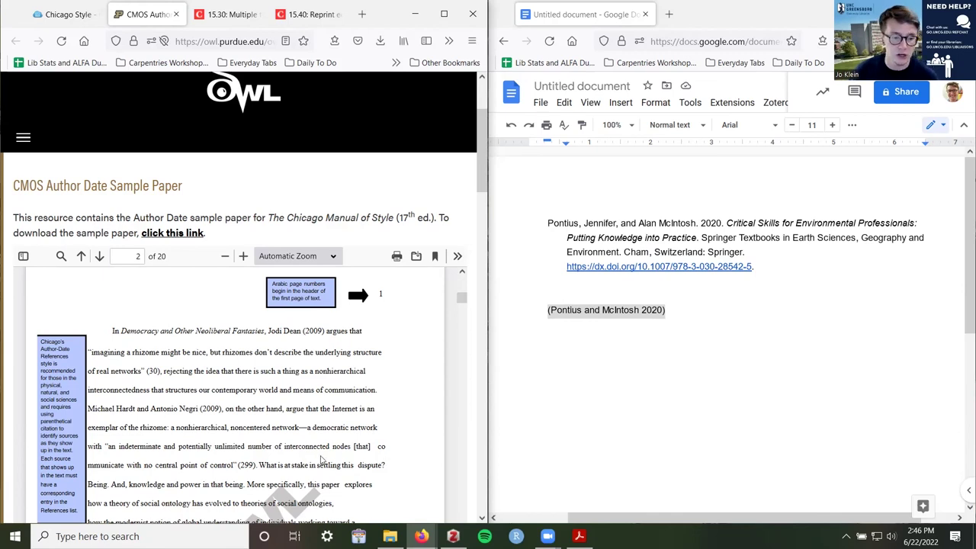
Examine the parenthetical citations on the sample paper's second text page, highlighting the author-year-page citation for 1990, page 12, and the page-only "(13)"
scroll(314, 455, down, 5)
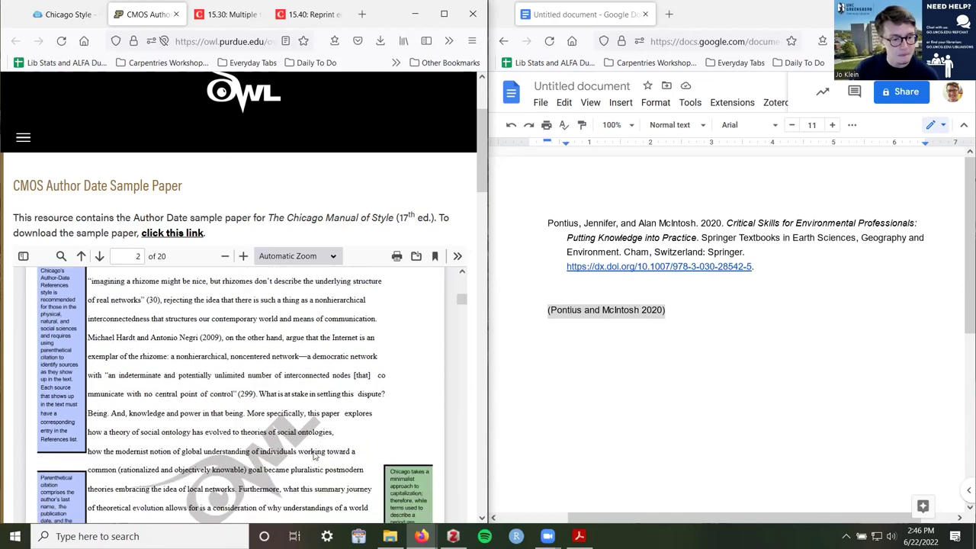
scroll(314, 455, down, 5)
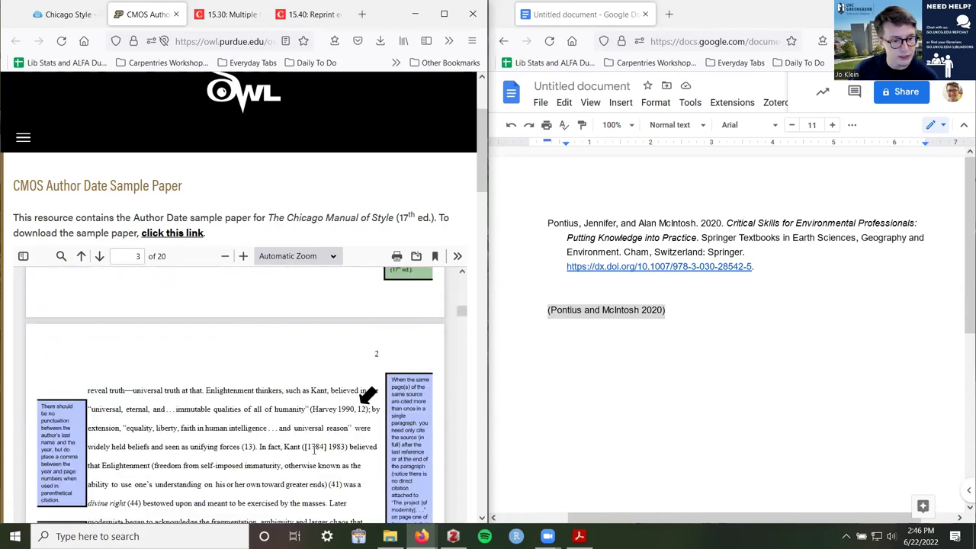
drag(366, 409, 311, 409)
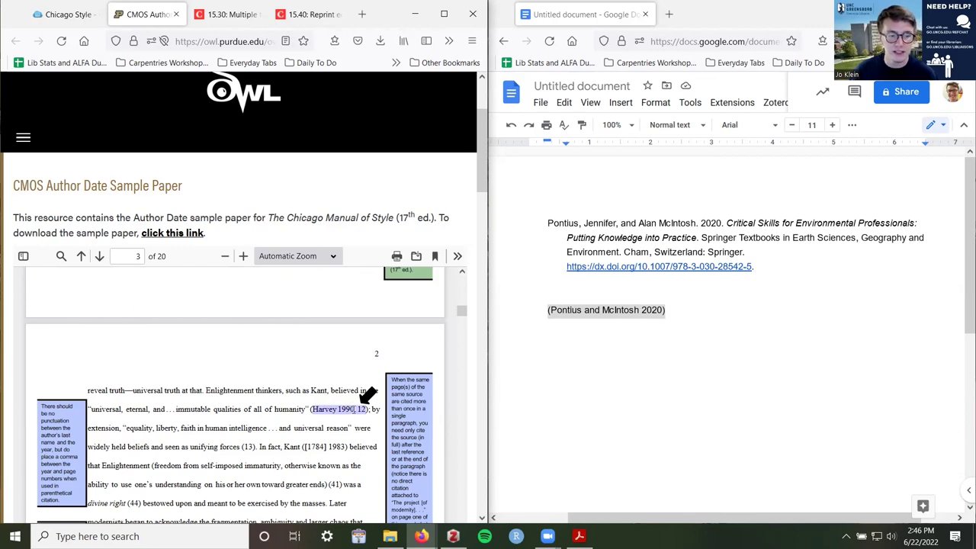
click(350, 428)
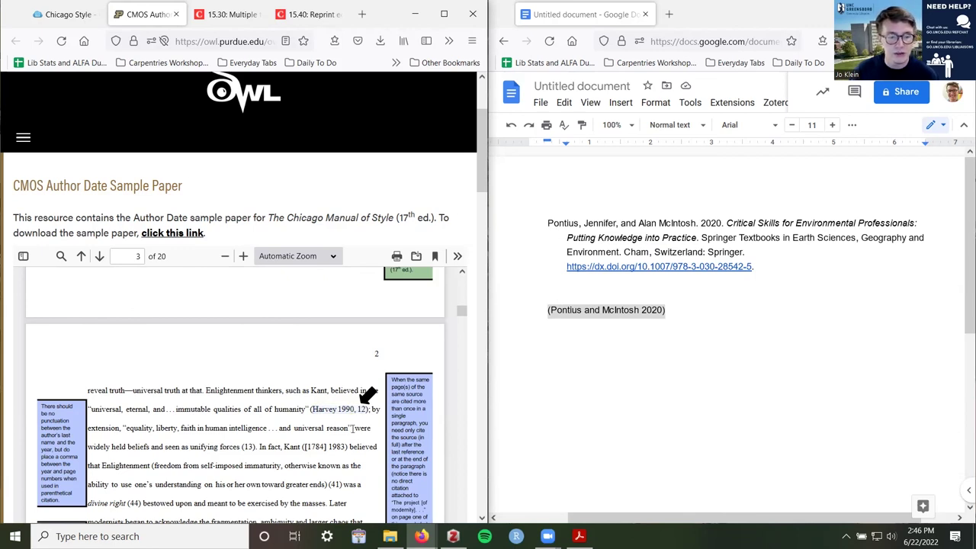
drag(255, 447, 240, 448)
drag(366, 410, 311, 411)
scroll(414, 438, down, 1)
scroll(411, 437, down, 3)
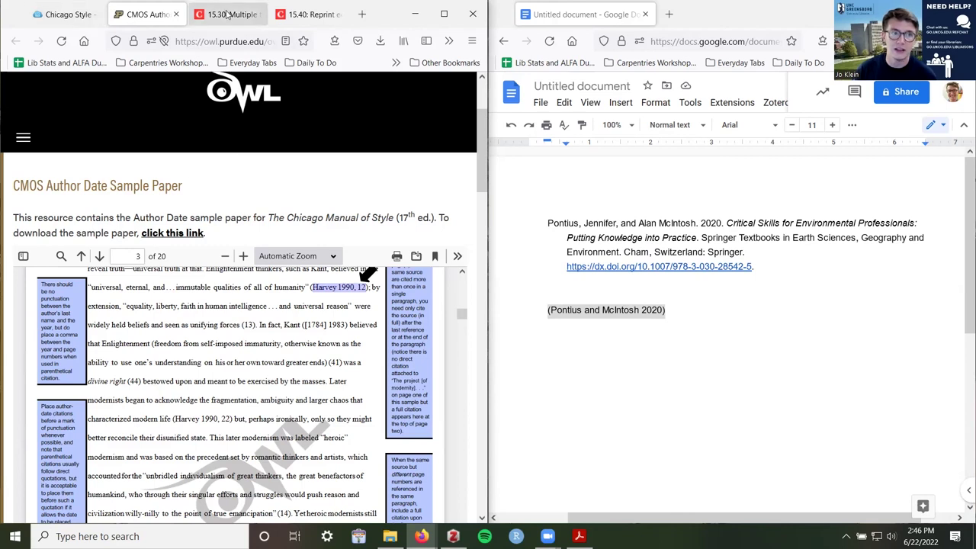
click(765, 266)
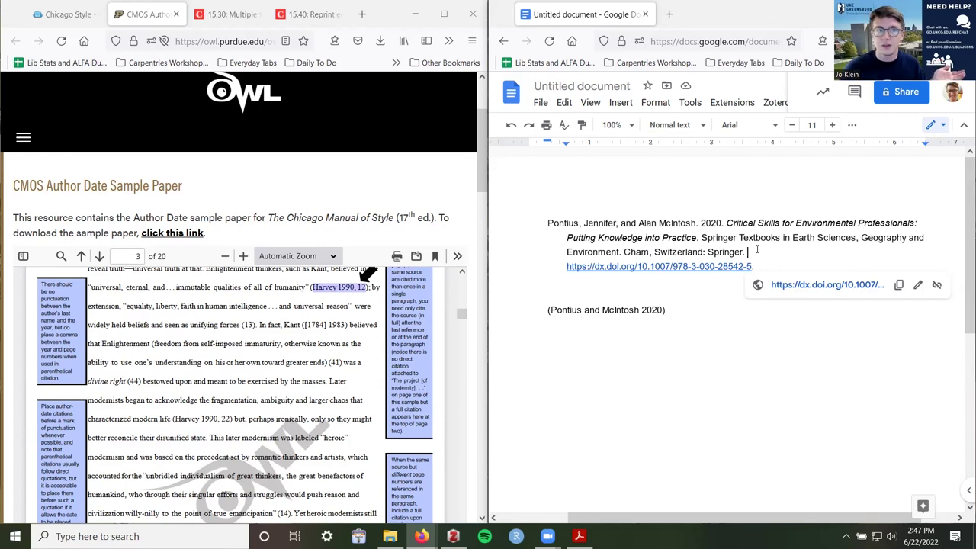
Return to the library's Chicago style guide, maximize its browser window, and view the Ask Us chat box beside the citation examples
click(67, 14)
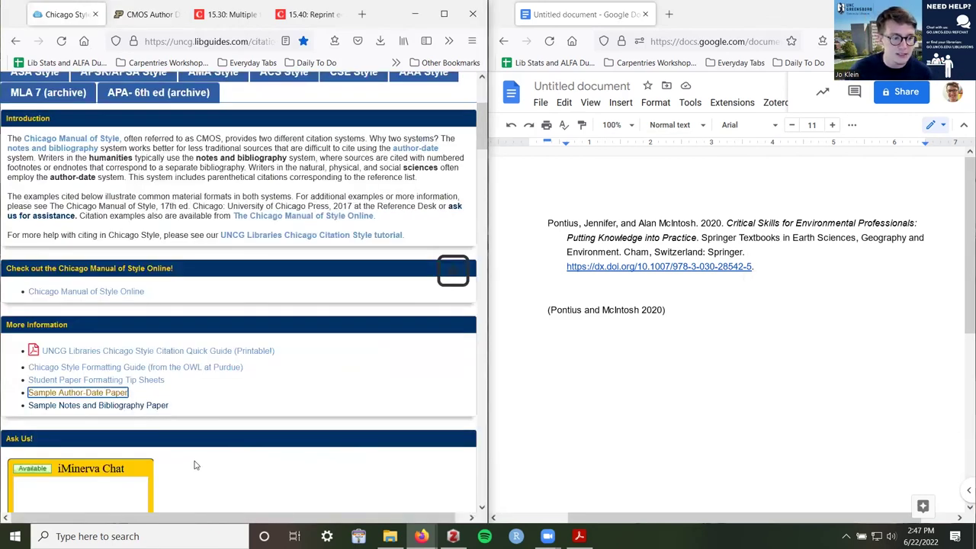
scroll(195, 465, down, 3)
click(443, 14)
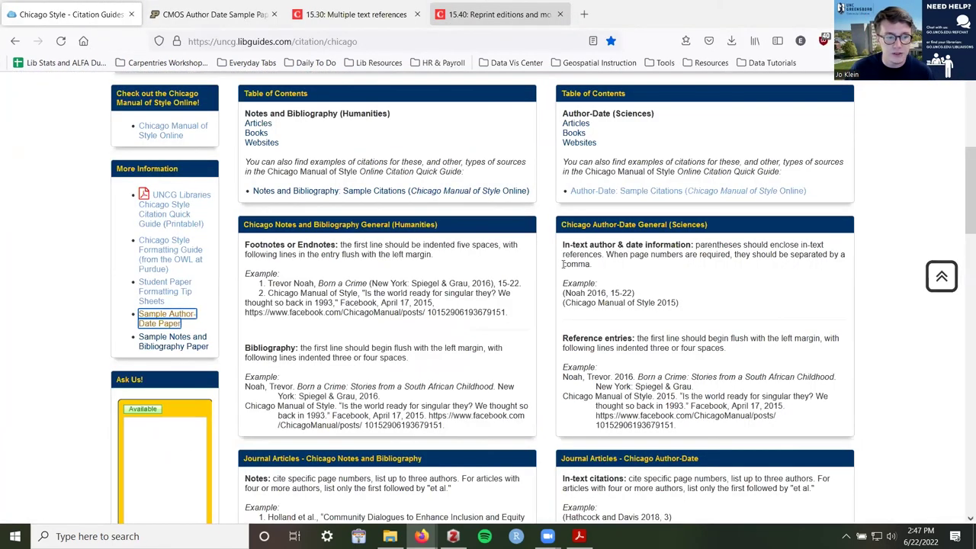
scroll(423, 249, down, 3)
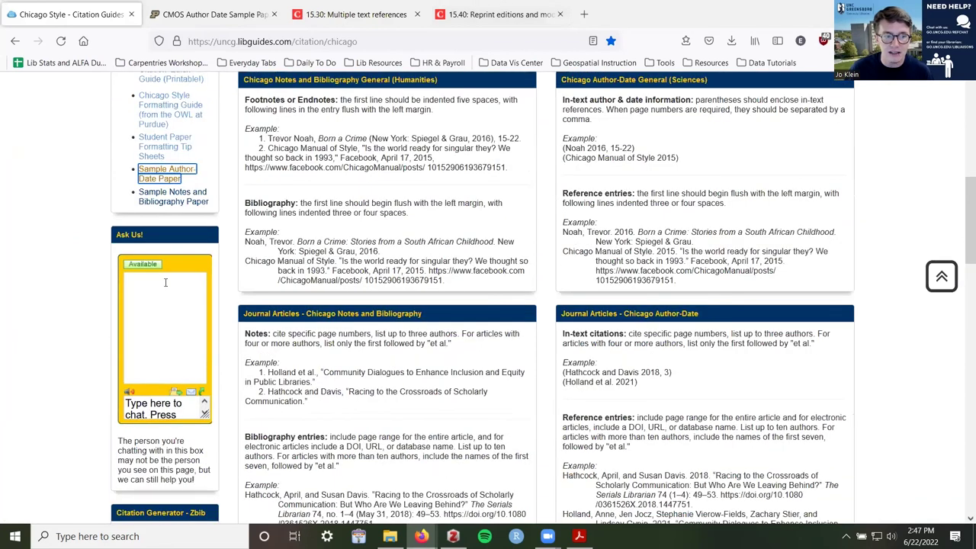
scroll(165, 282, down, 3)
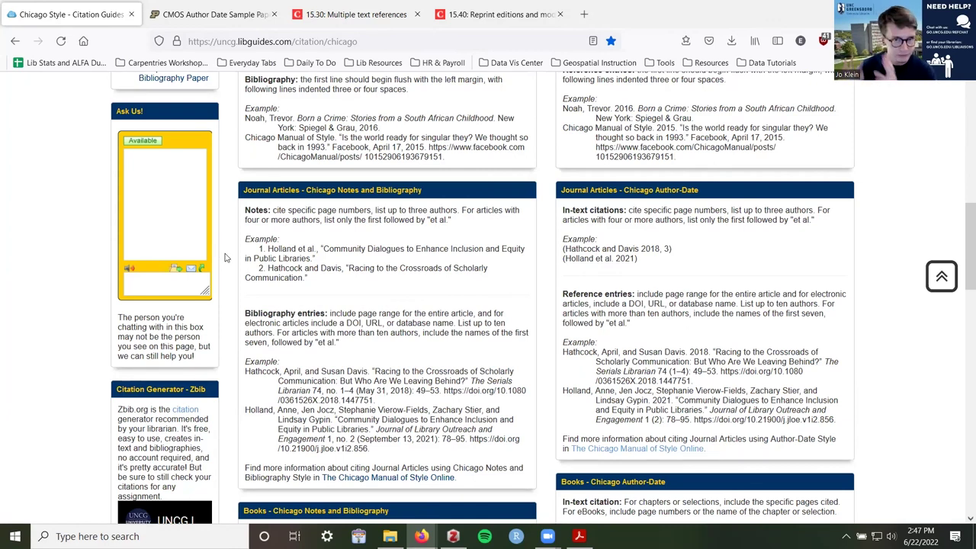
scroll(225, 257, up, 1)
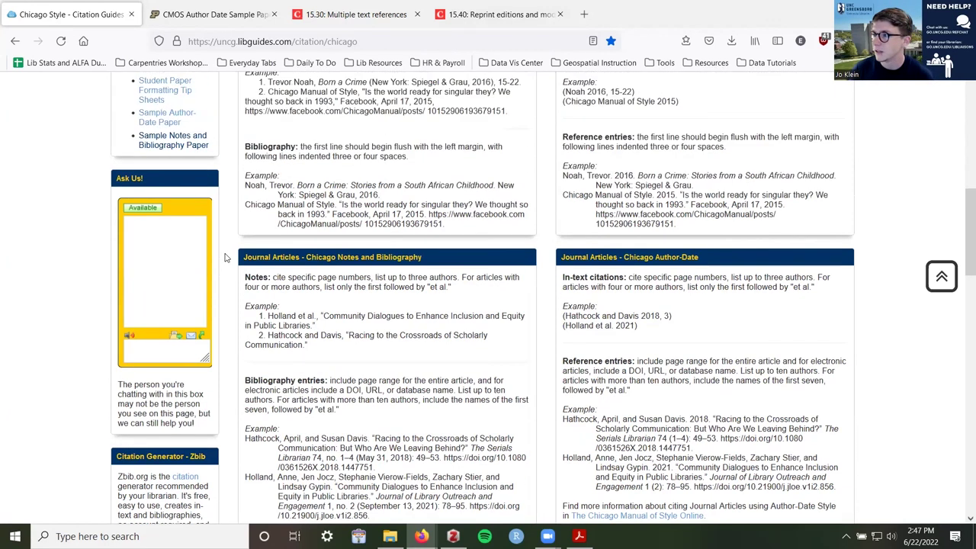